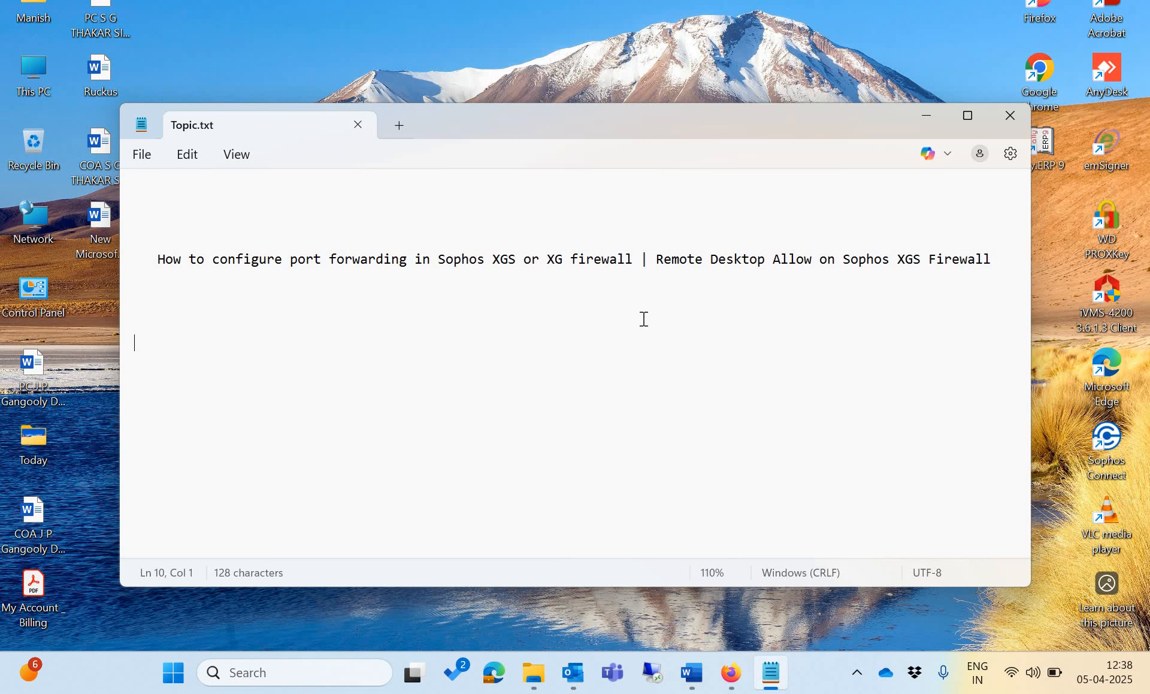
- Read the topic line in the note, highlighting the phrases "port forwarding" and "Remote Desktop Allow" in turn
click(290, 259)
key(shift+Right)
key(shift+Right)
key(shift+Right)
key(shift+Right)
key(shift+Right)
key(shift+Right)
key(shift+Right)
key(shift+Right)
key(shift+Right)
key(shift+Right)
key(shift+Right)
key(shift+Right)
key(shift+Right)
key(shift+Right)
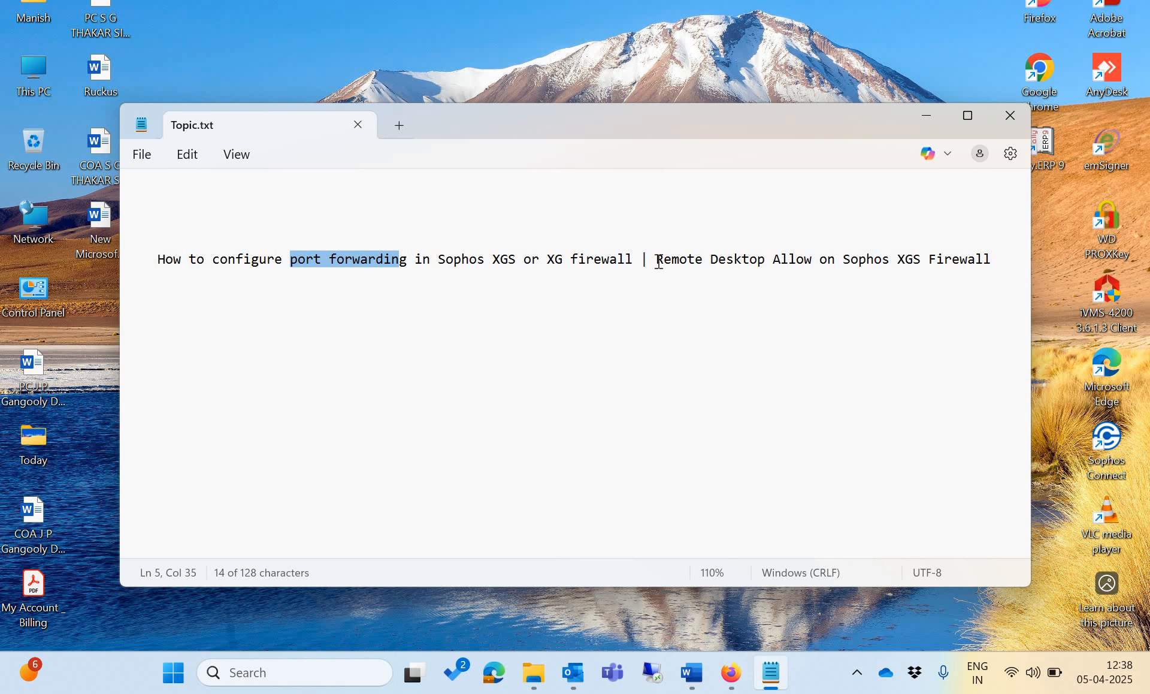
drag(656, 259, 814, 264)
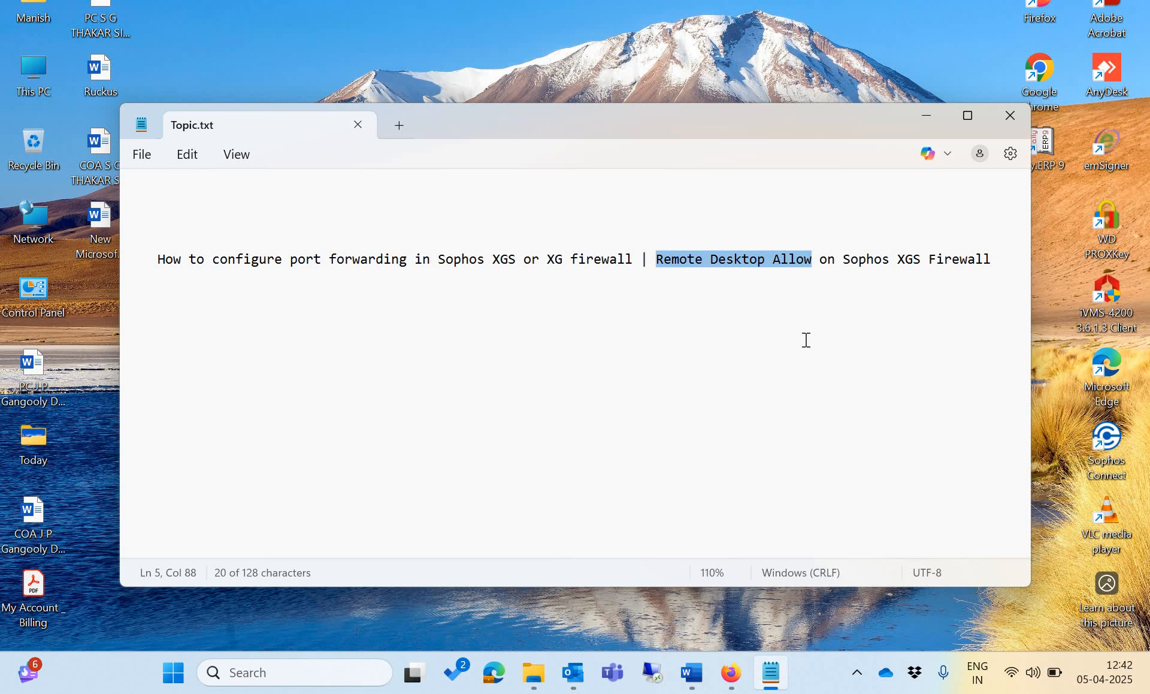
click(666, 288)
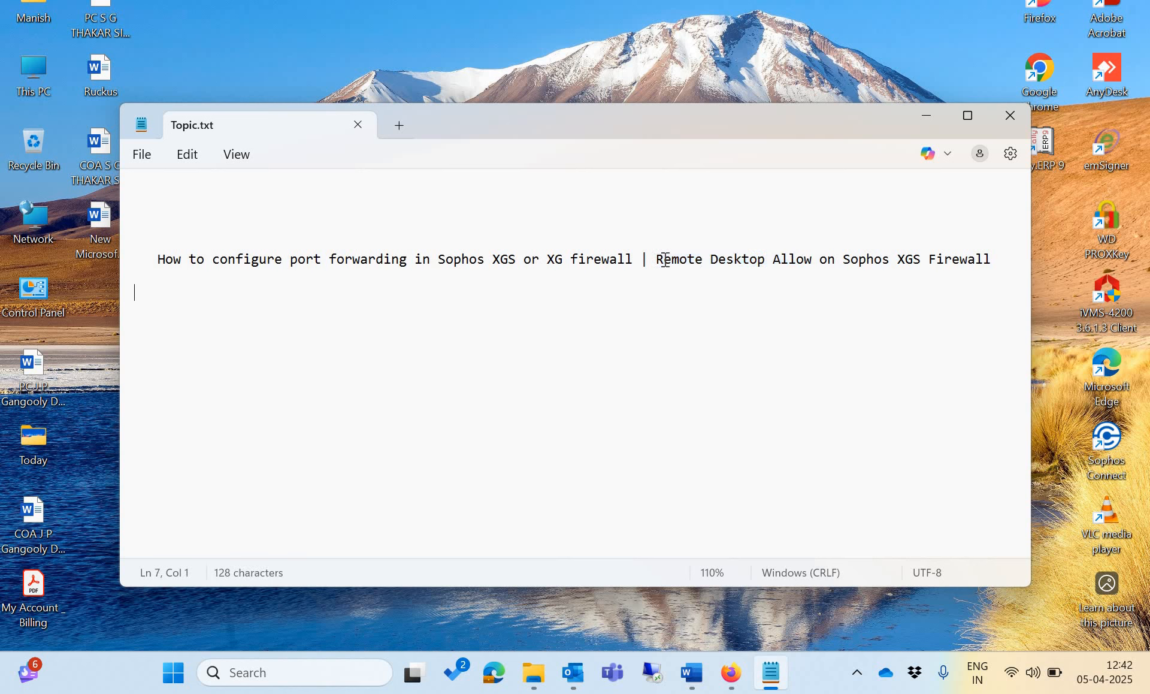
drag(665, 259, 822, 264)
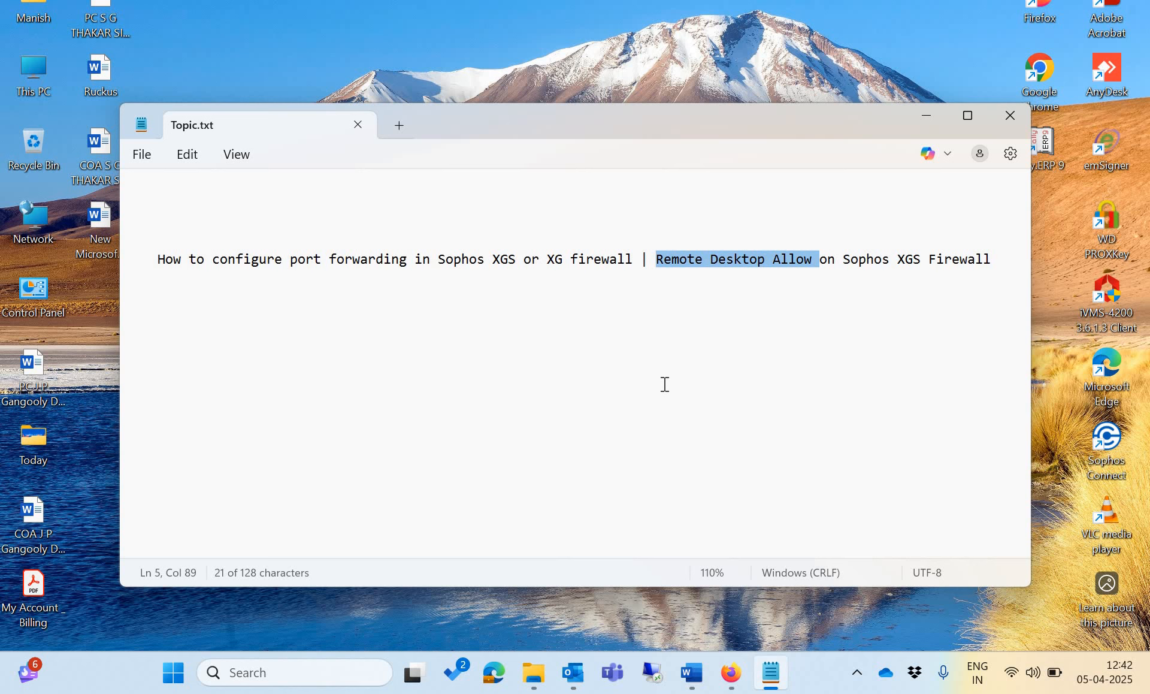
click(630, 364)
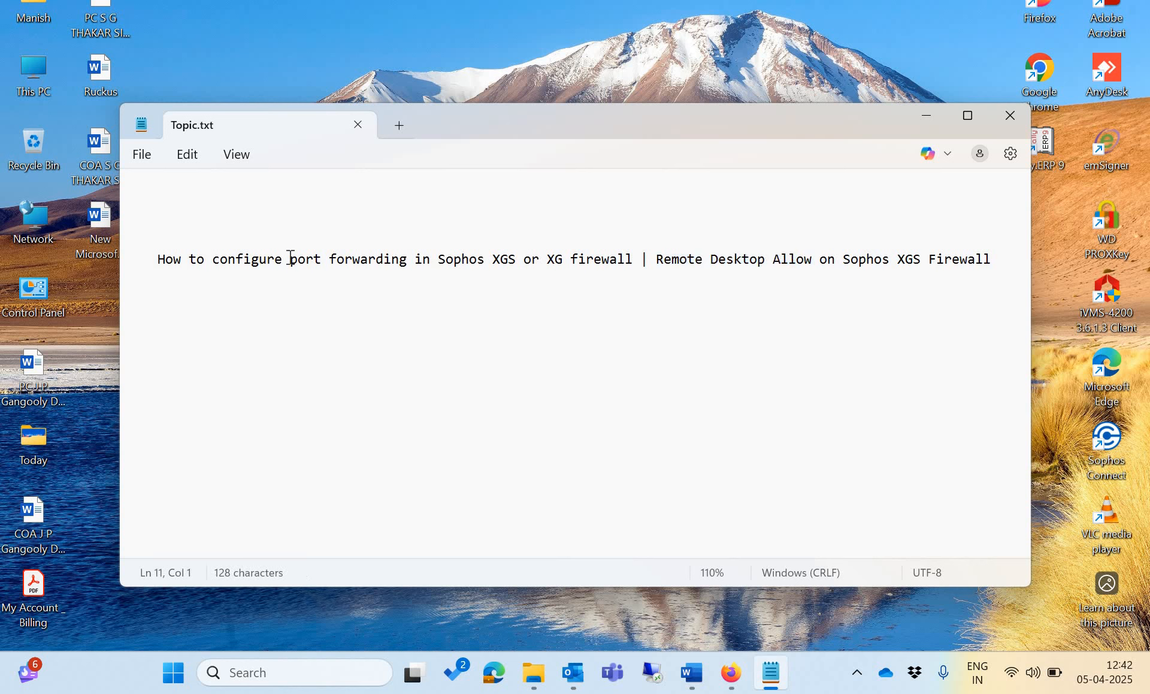
drag(290, 258, 406, 259)
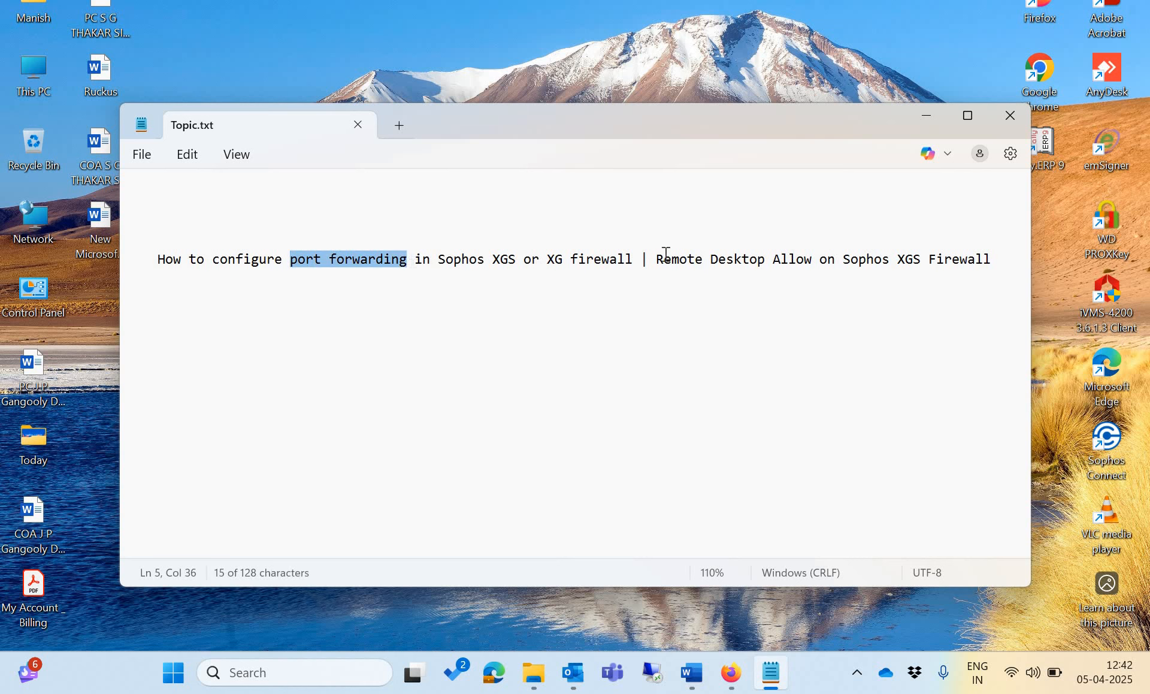
drag(664, 259, 813, 258)
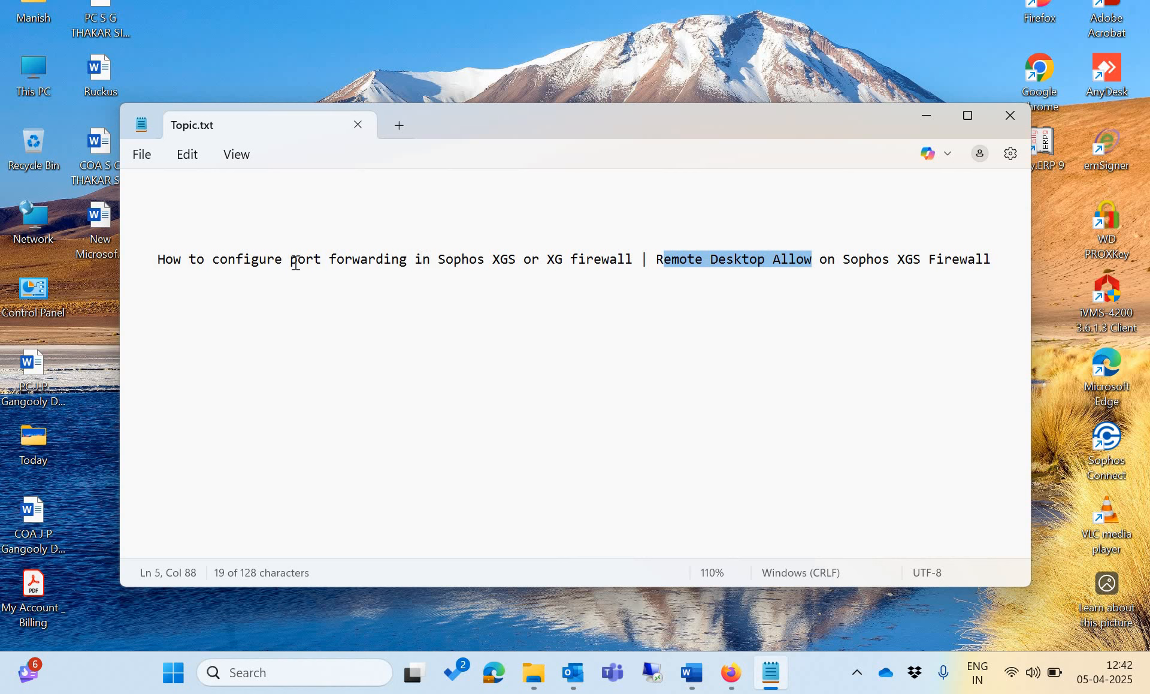
click(410, 258)
drag(410, 258, 411, 259)
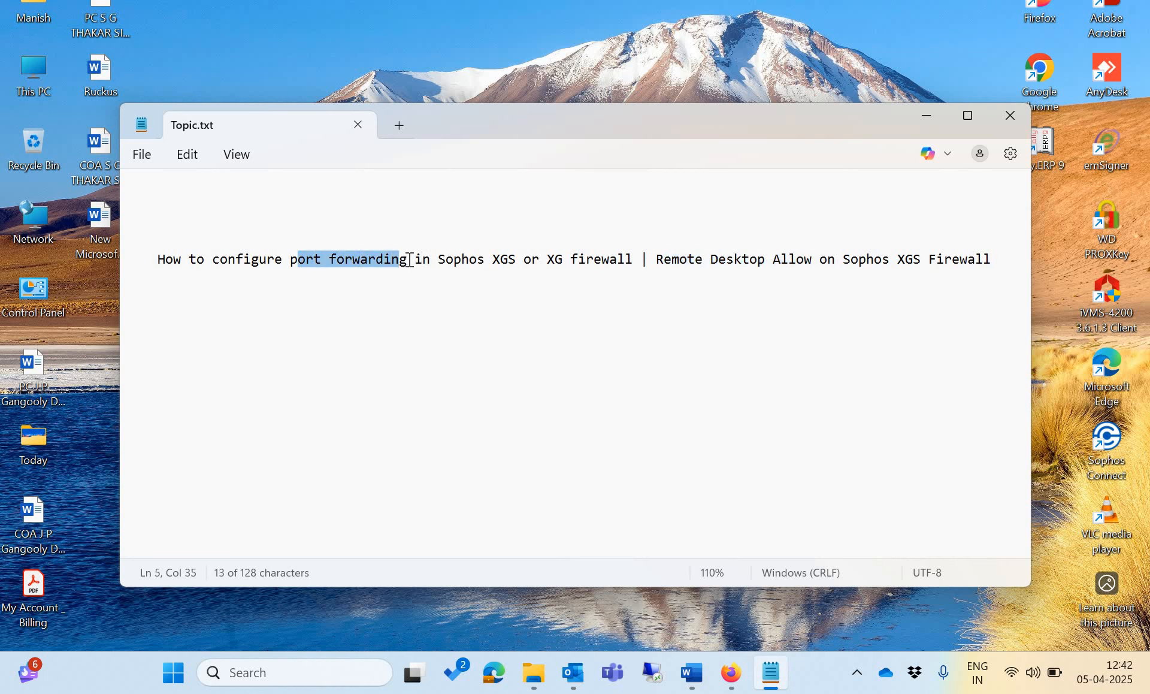
click(443, 330)
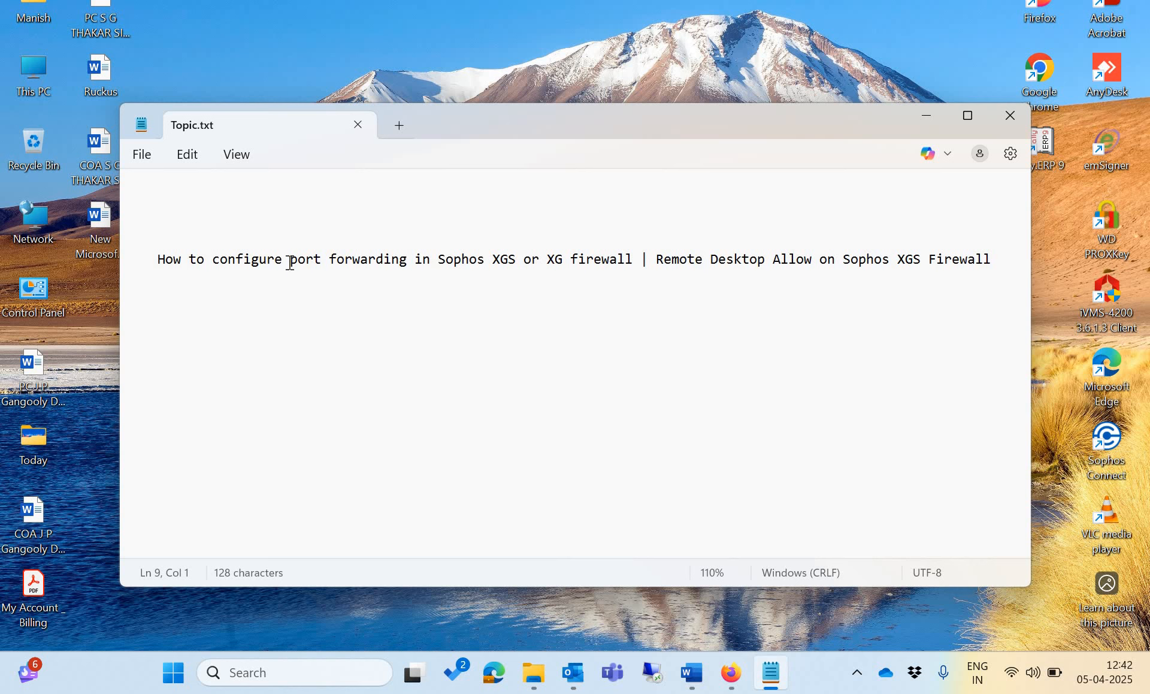
drag(292, 262, 408, 262)
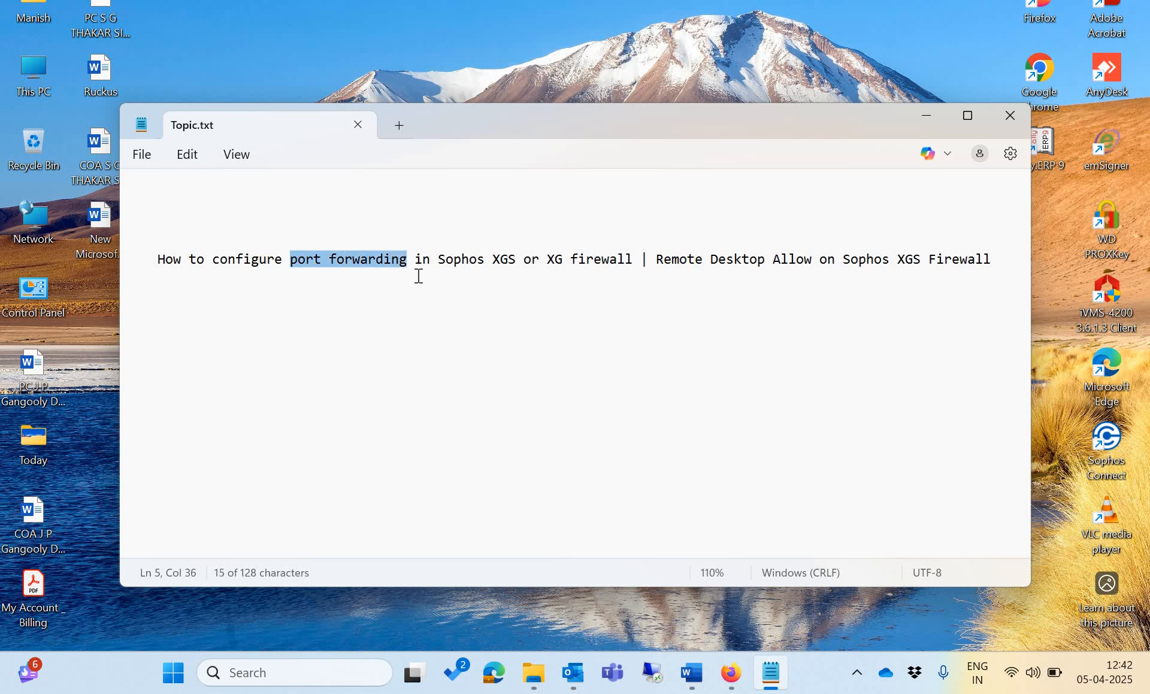
click(474, 330)
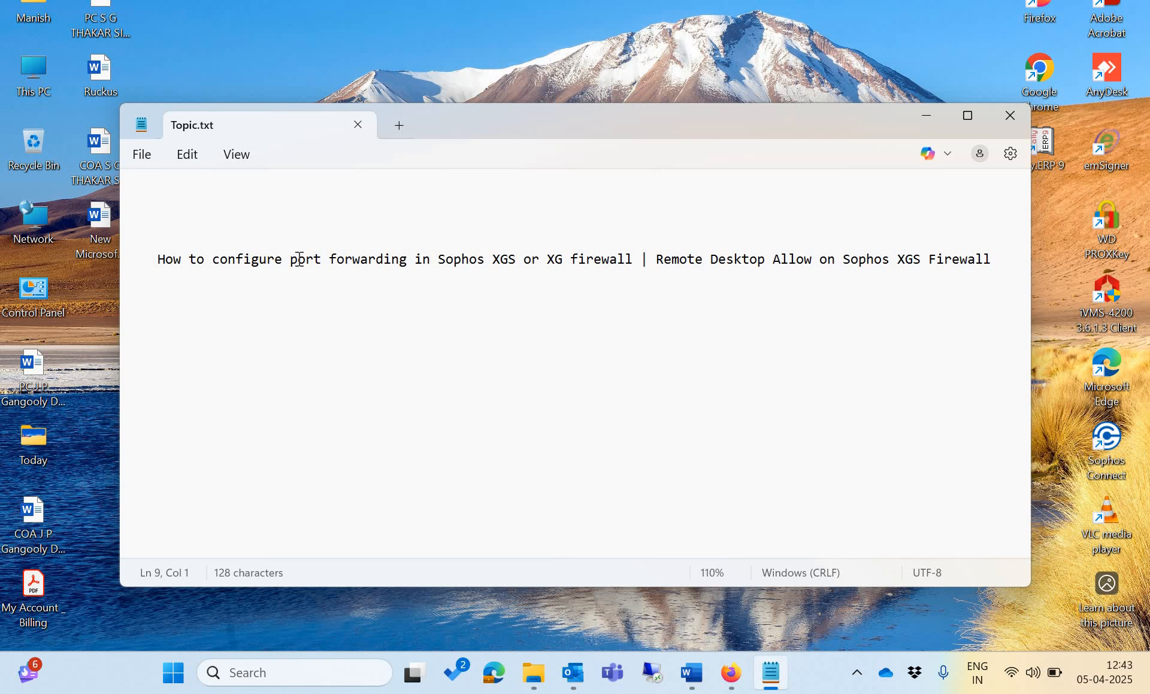
drag(293, 259, 407, 259)
click(318, 306)
drag(321, 259, 283, 266)
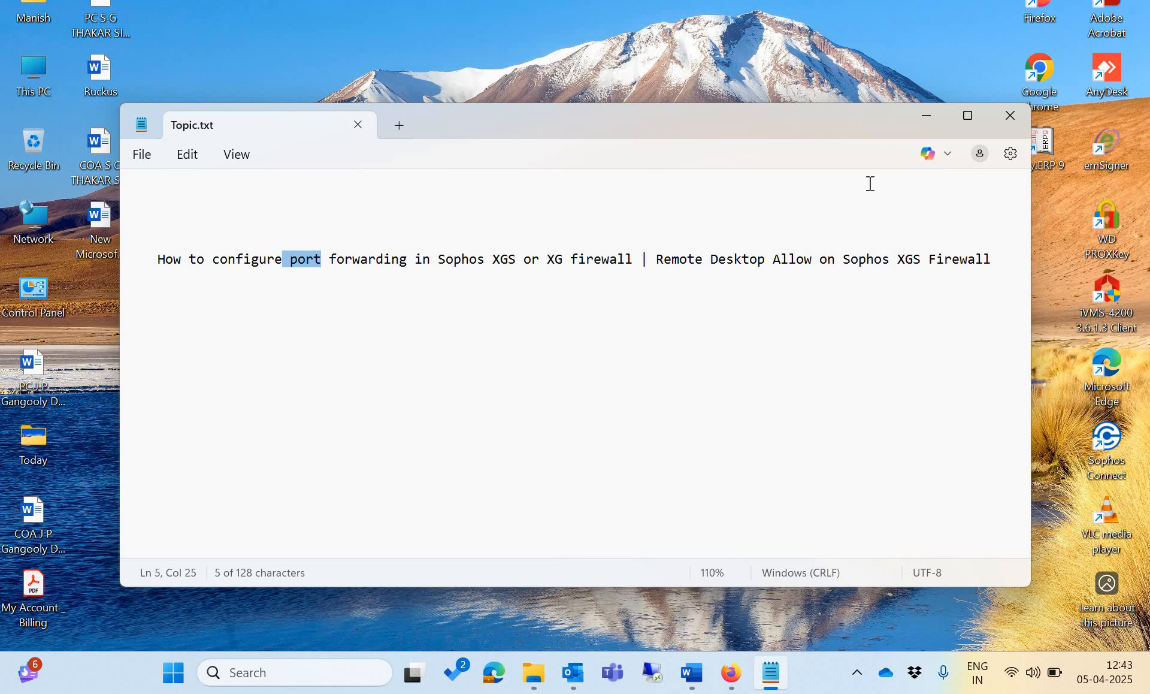
- Minimize the topic note and open the Port Forwarding workbook from the desktop
click(924, 121)
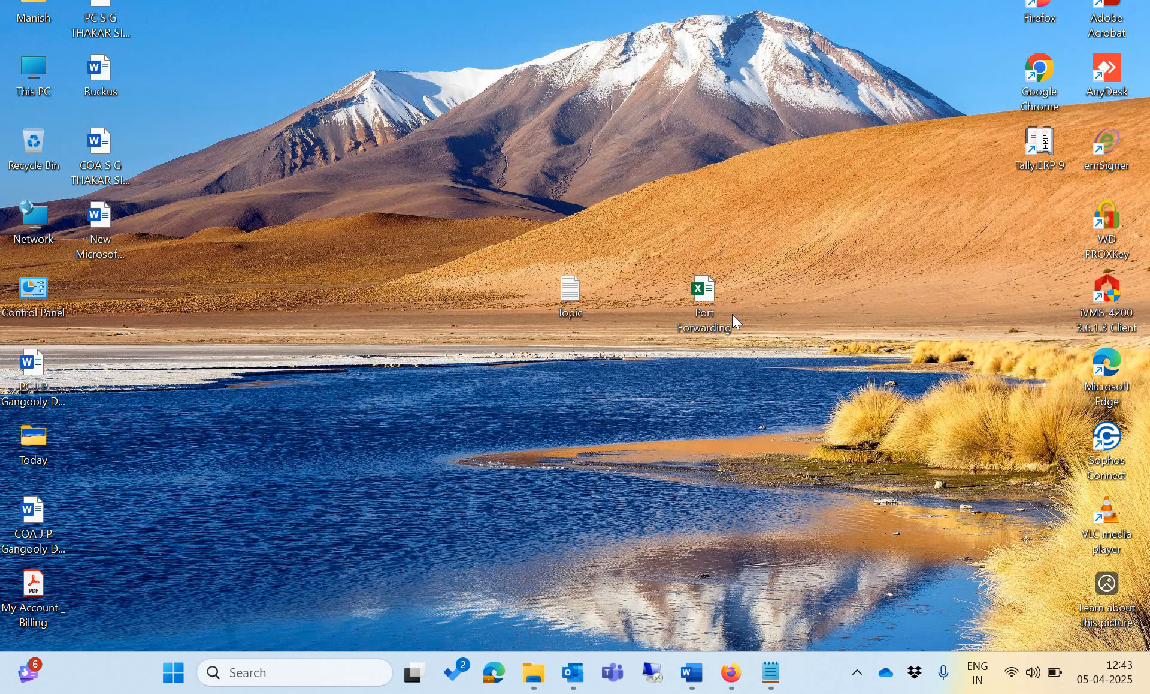
click(691, 294)
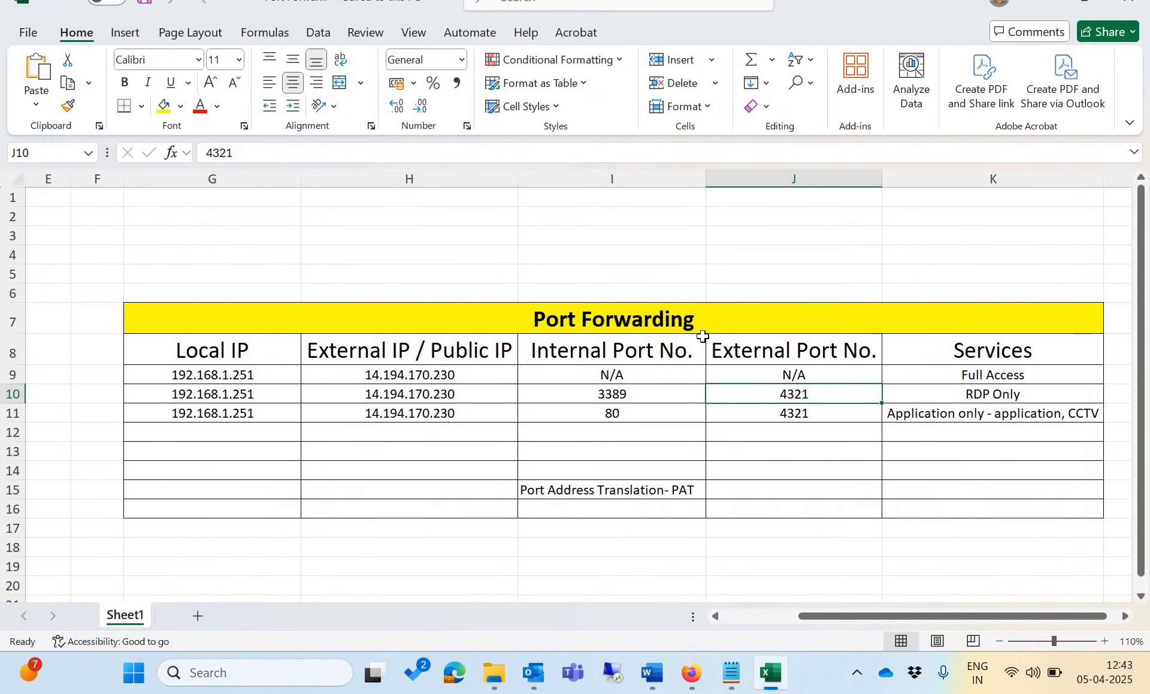
- Examine the Port Forwarding table's title and its column headers from Local IP through Services
click(707, 315)
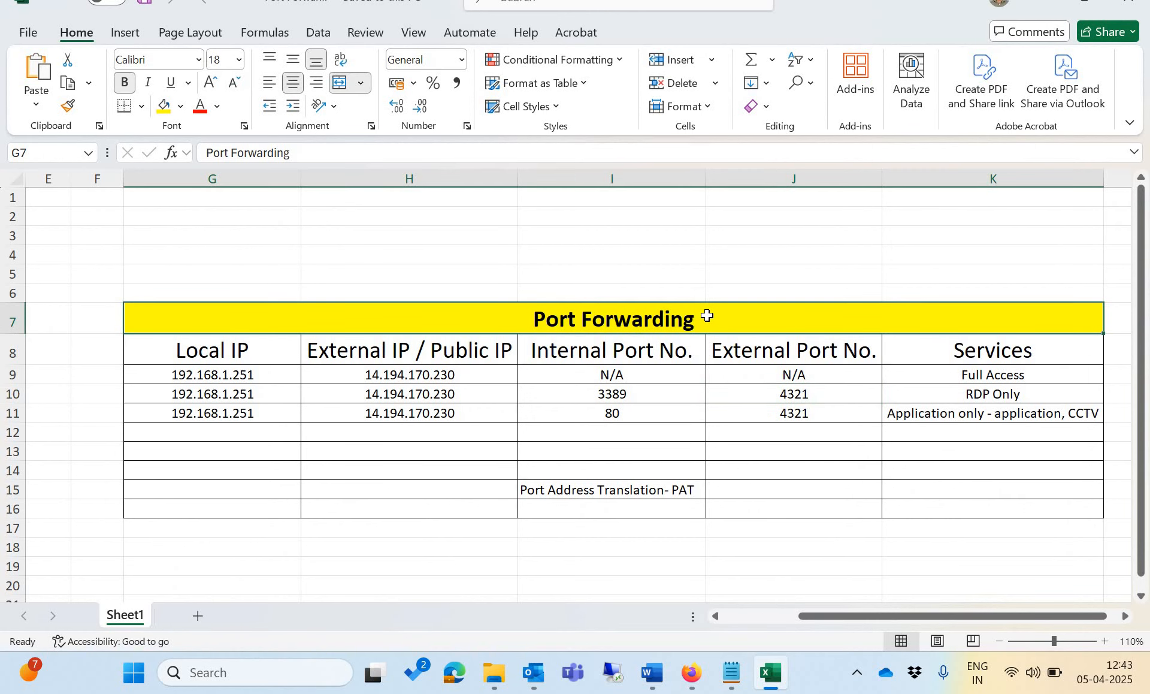
click(244, 349)
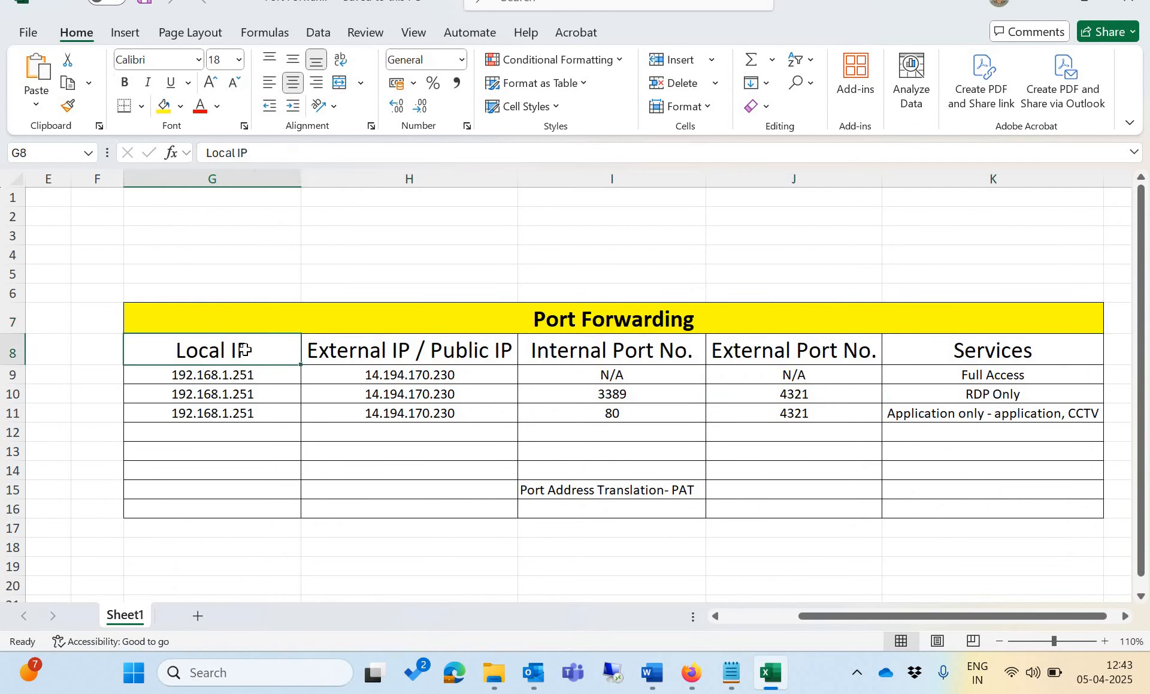
click(399, 347)
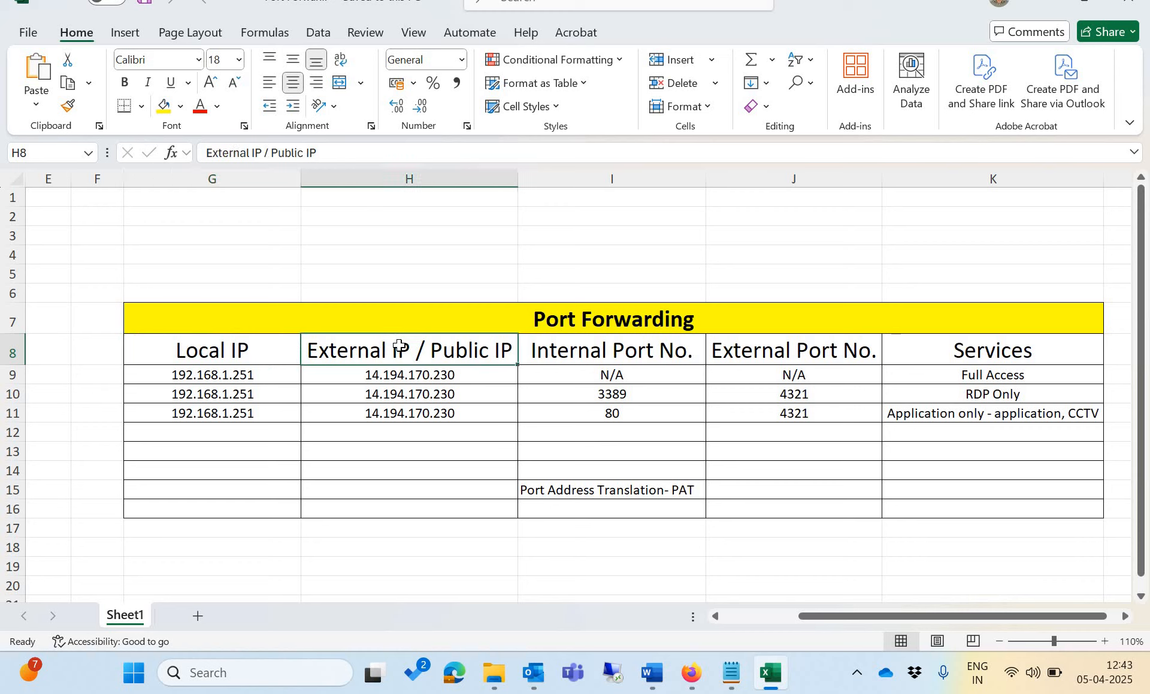
key(Right)
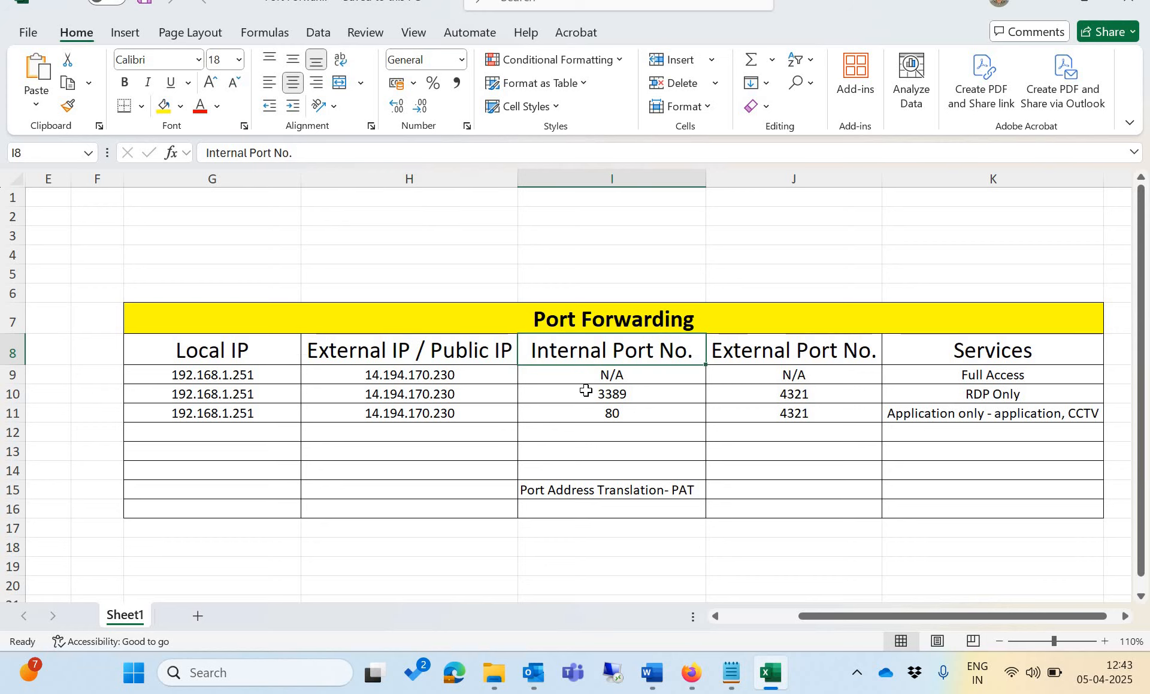
click(766, 346)
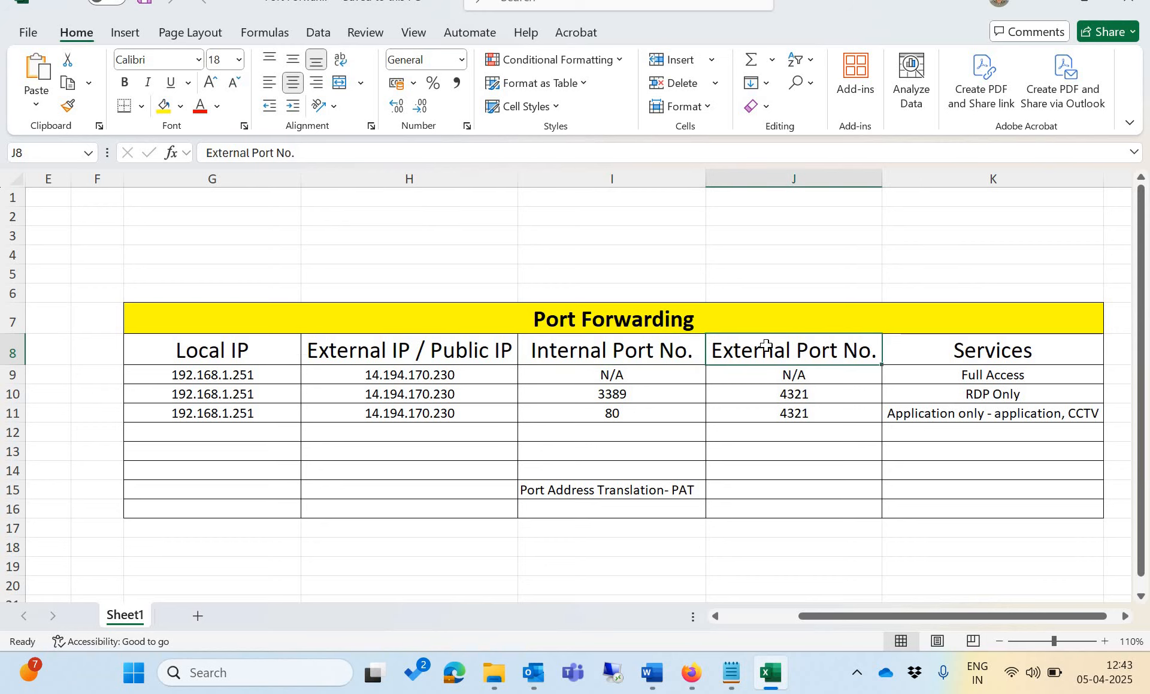
click(1016, 347)
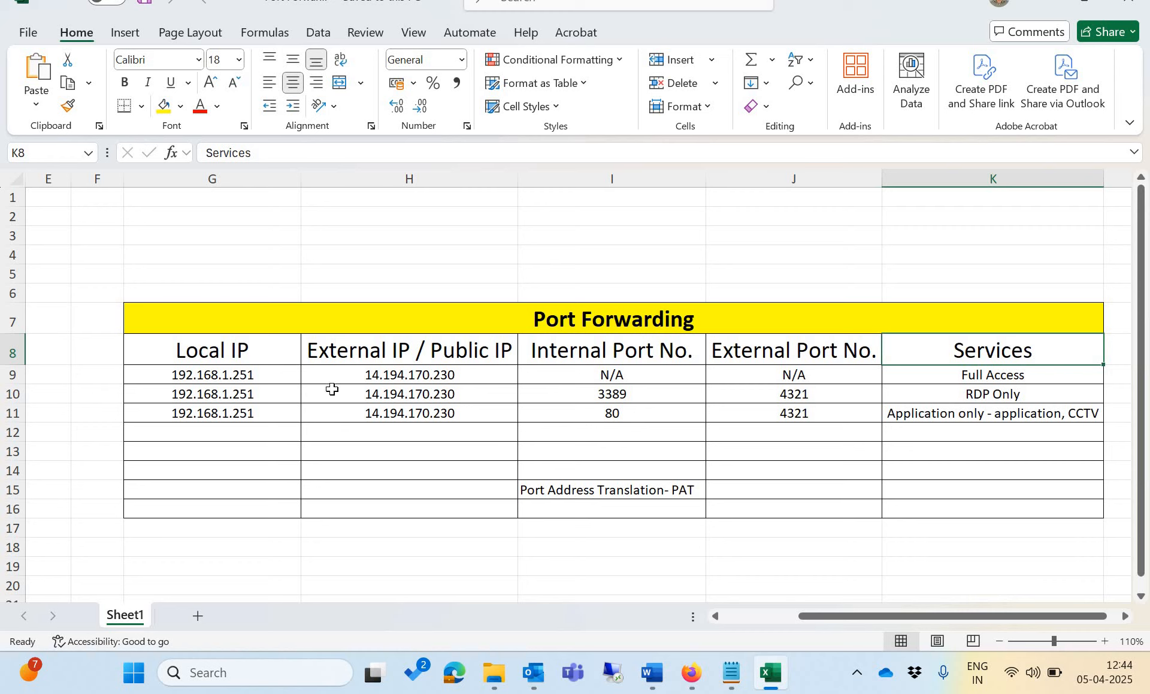
- Examine the Full Access entry in row 9, checking its local IP, public IP, and internal and external port cells
click(985, 375)
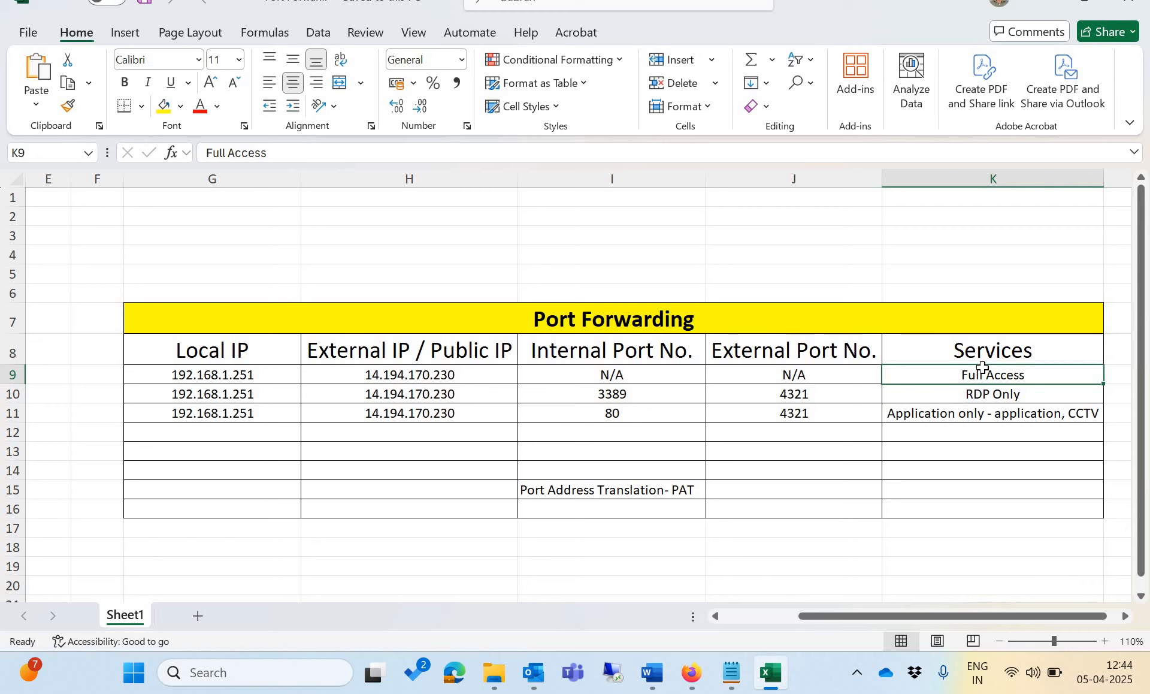
click(612, 375)
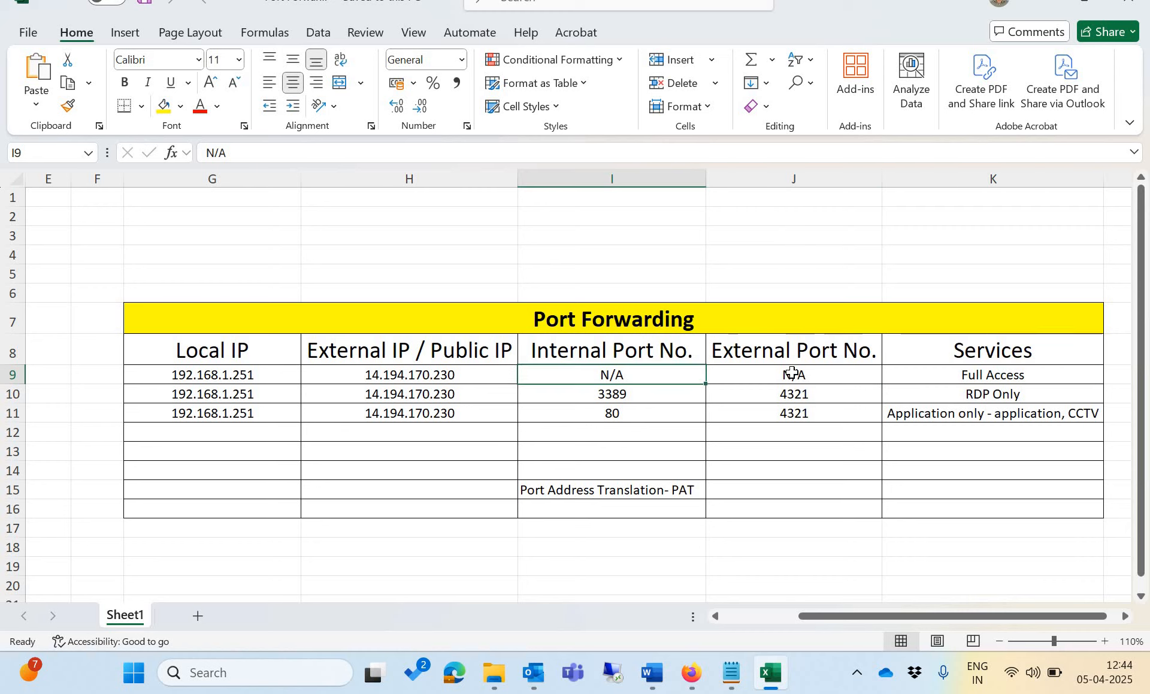
click(792, 373)
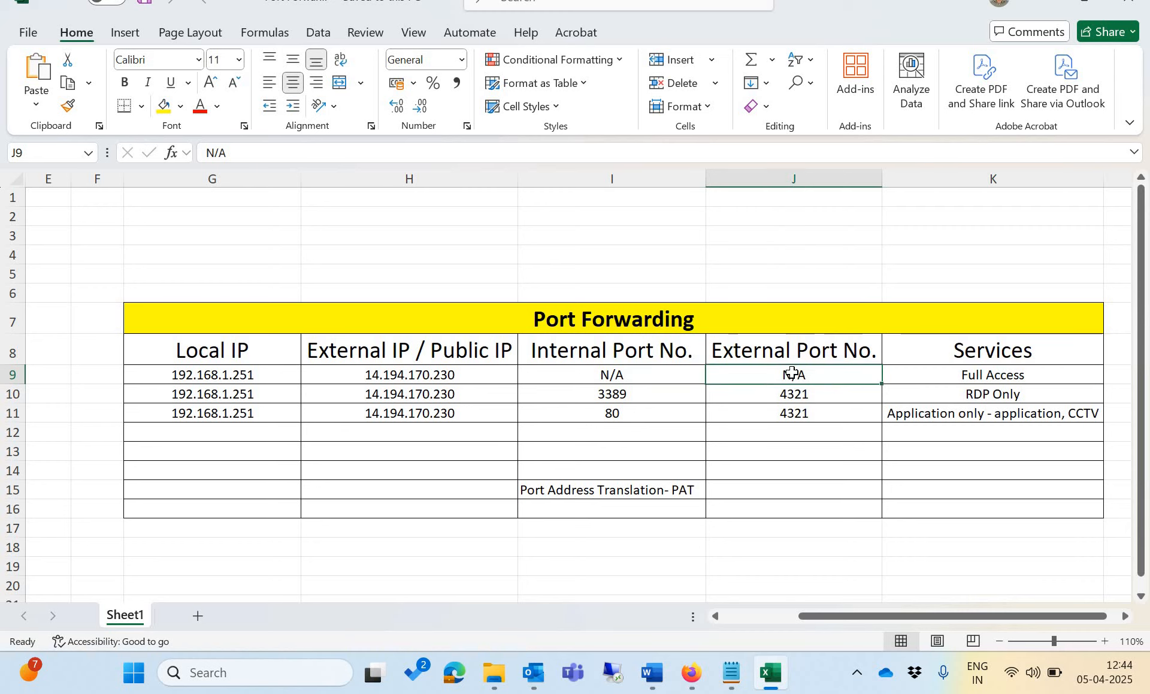
click(259, 380)
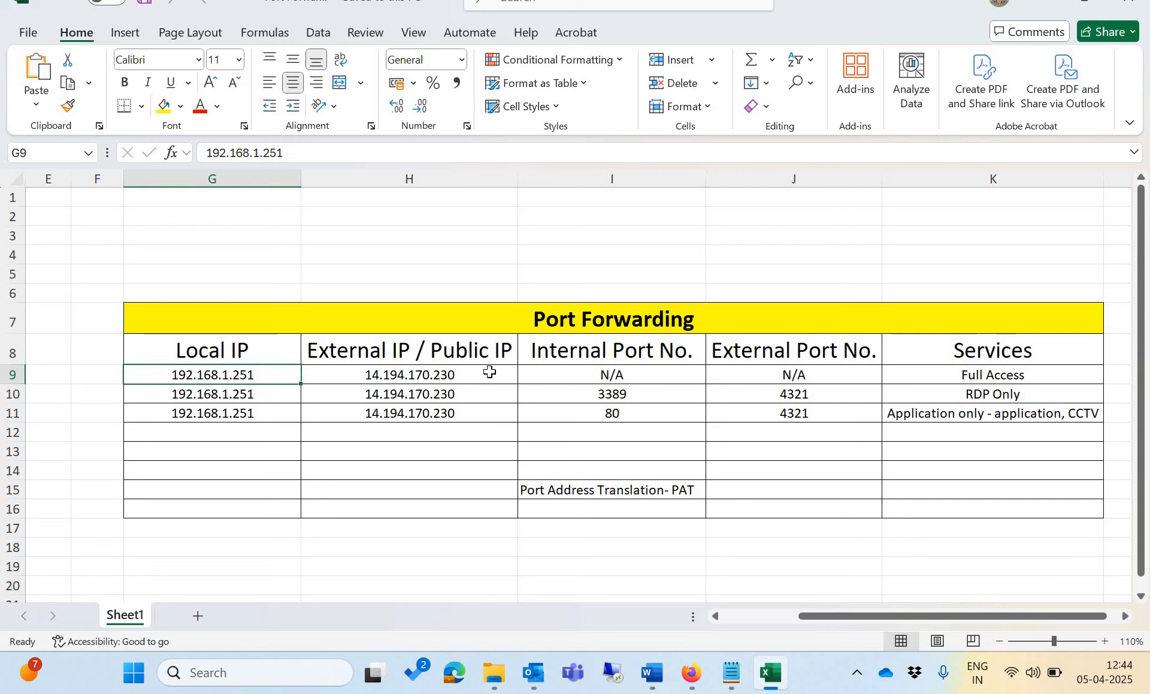
click(484, 370)
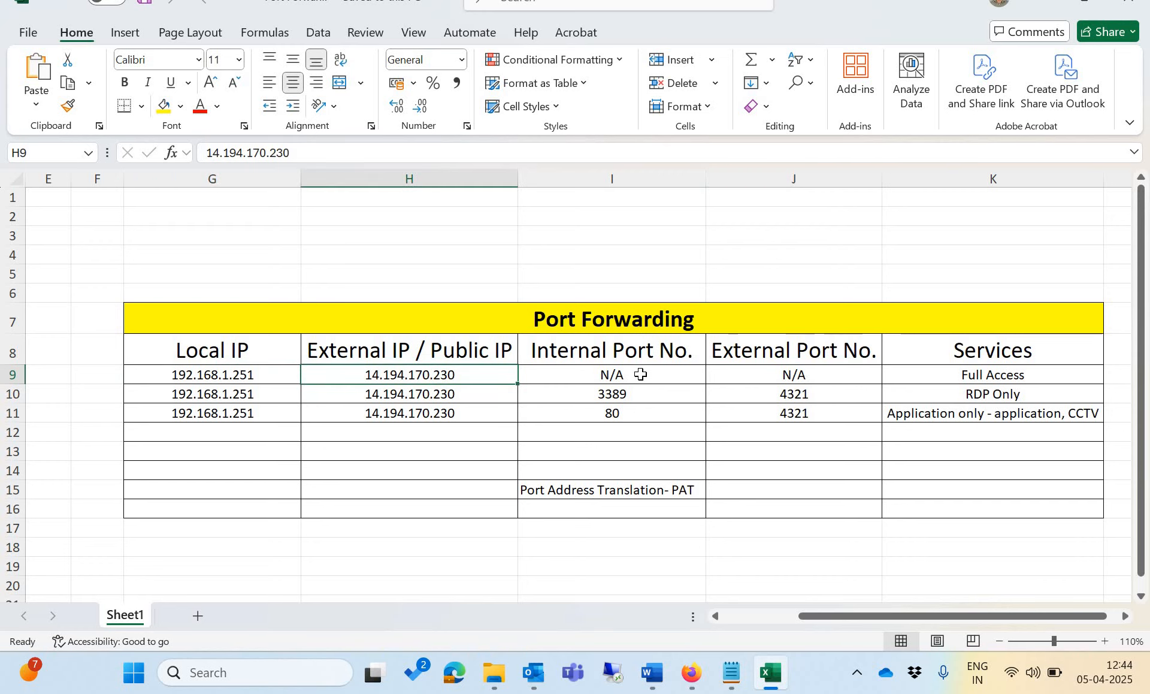
click(674, 374)
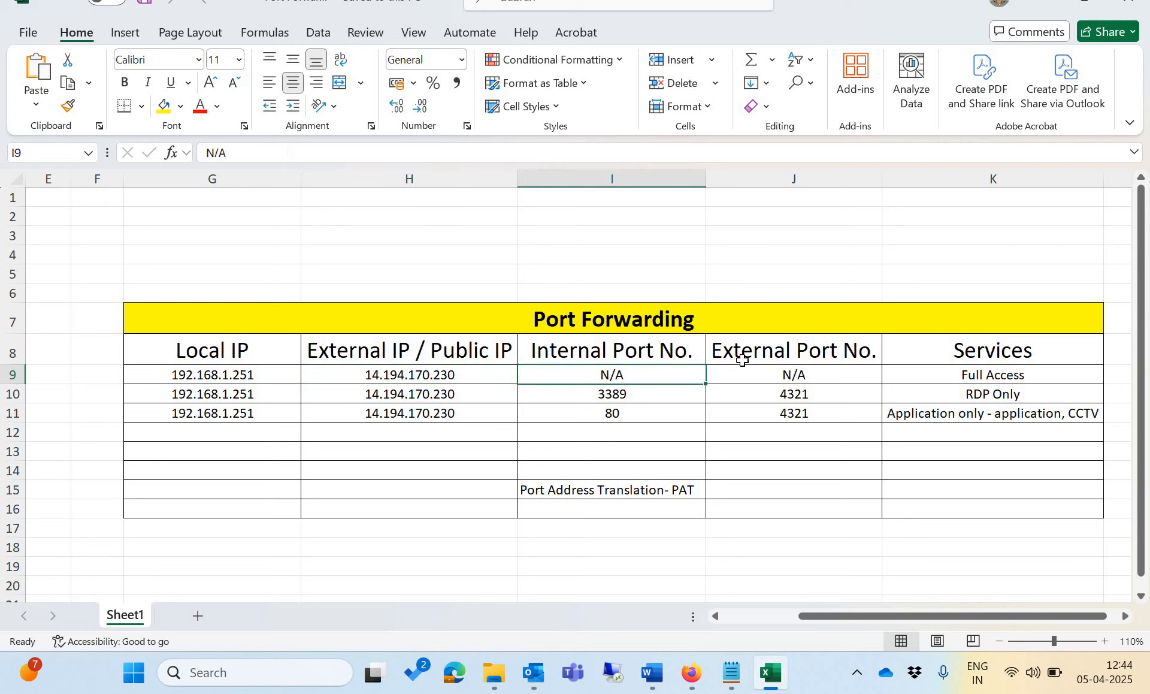
click(859, 372)
click(931, 370)
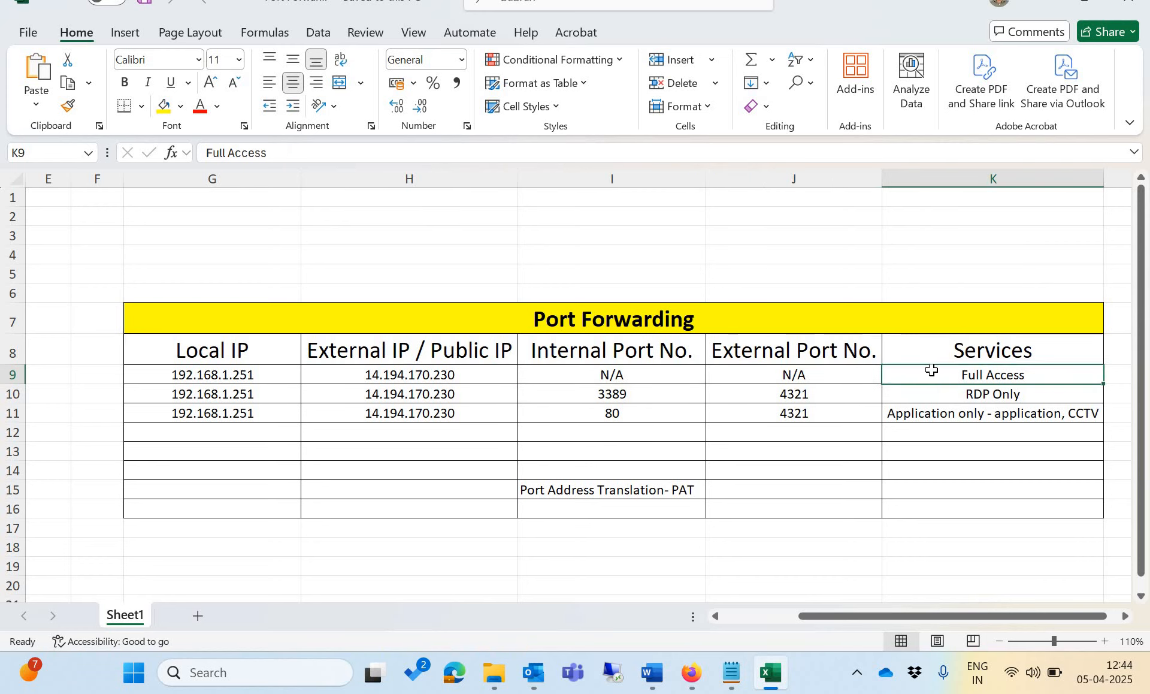
click(689, 374)
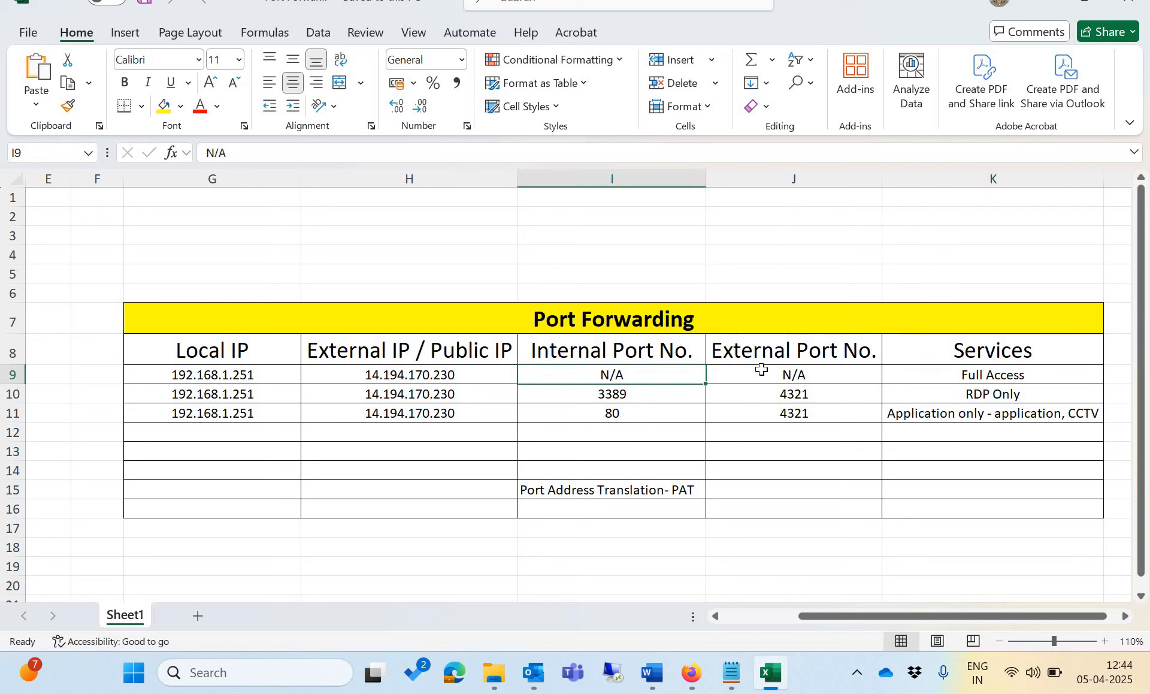
click(761, 370)
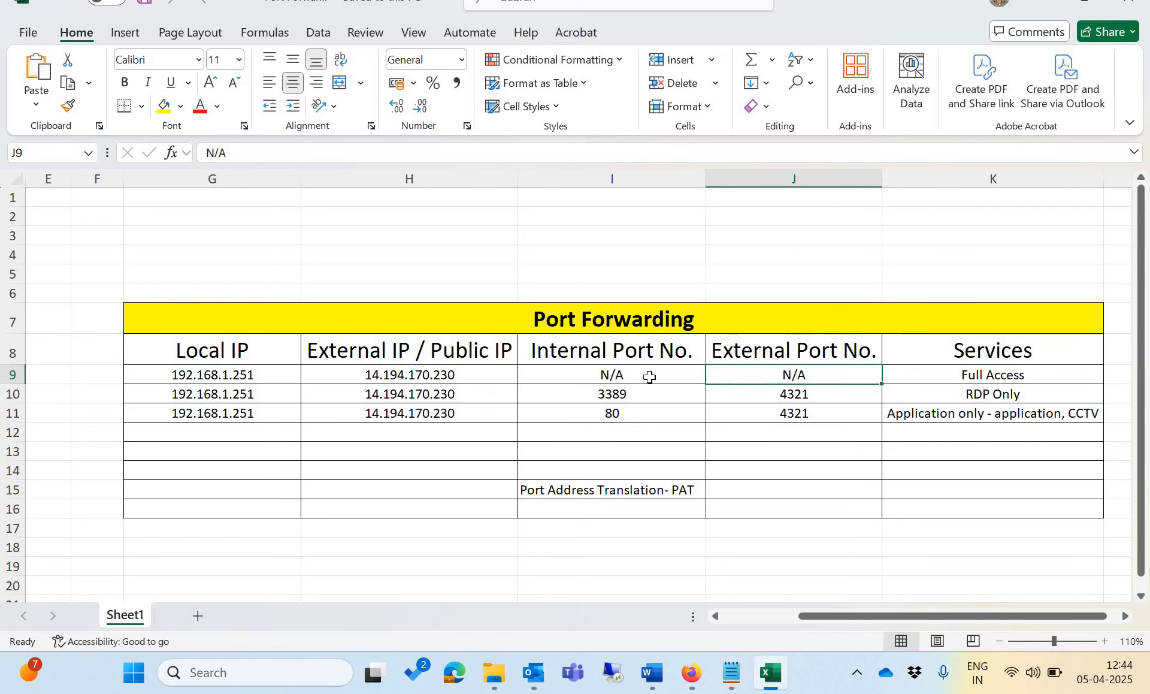
key(Left)
click(753, 373)
- Examine the RDP Only entry in row 10, checking its local IP, public IP, internal port and external port
click(961, 393)
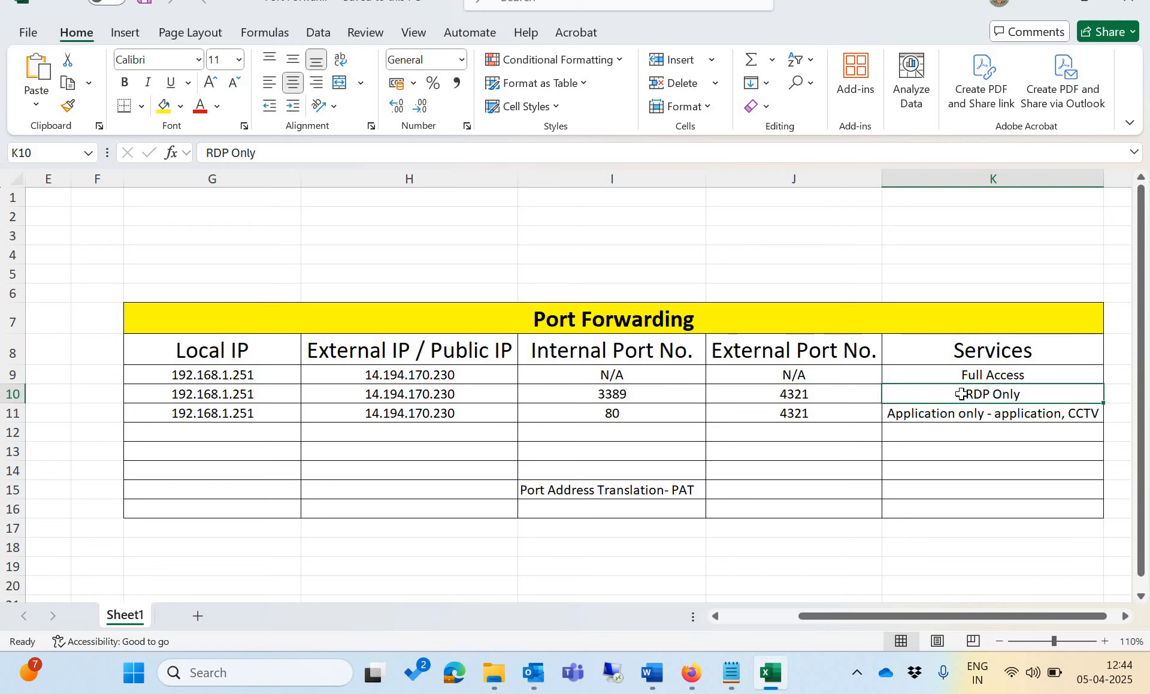
click(268, 395)
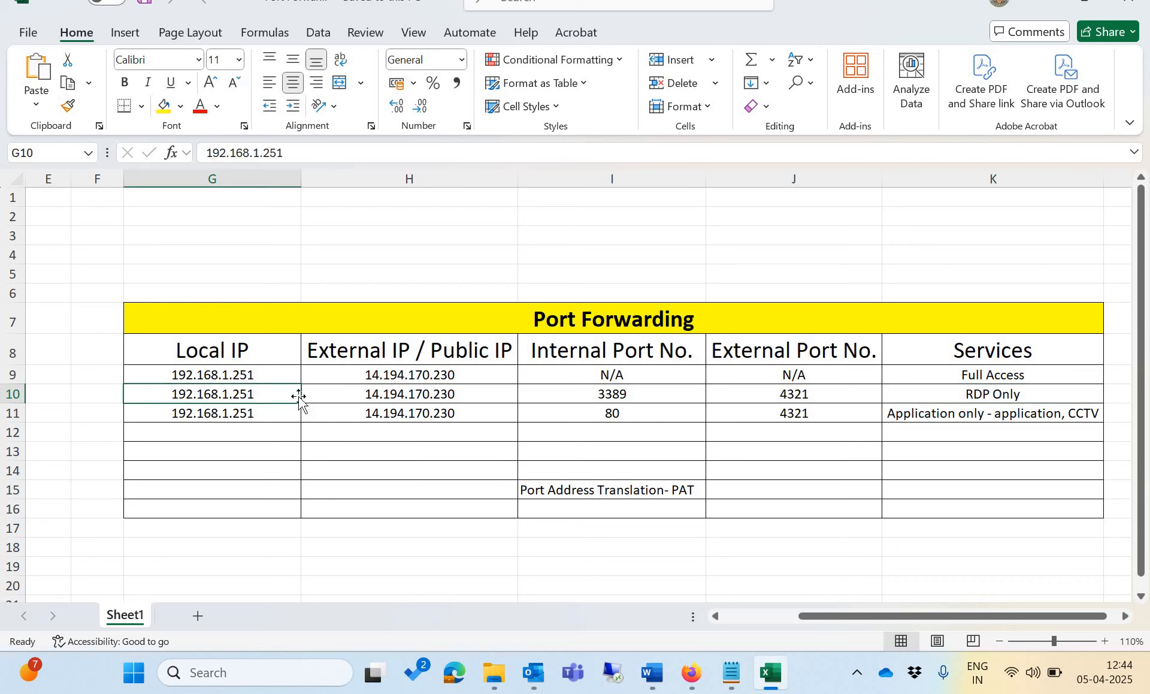
click(487, 389)
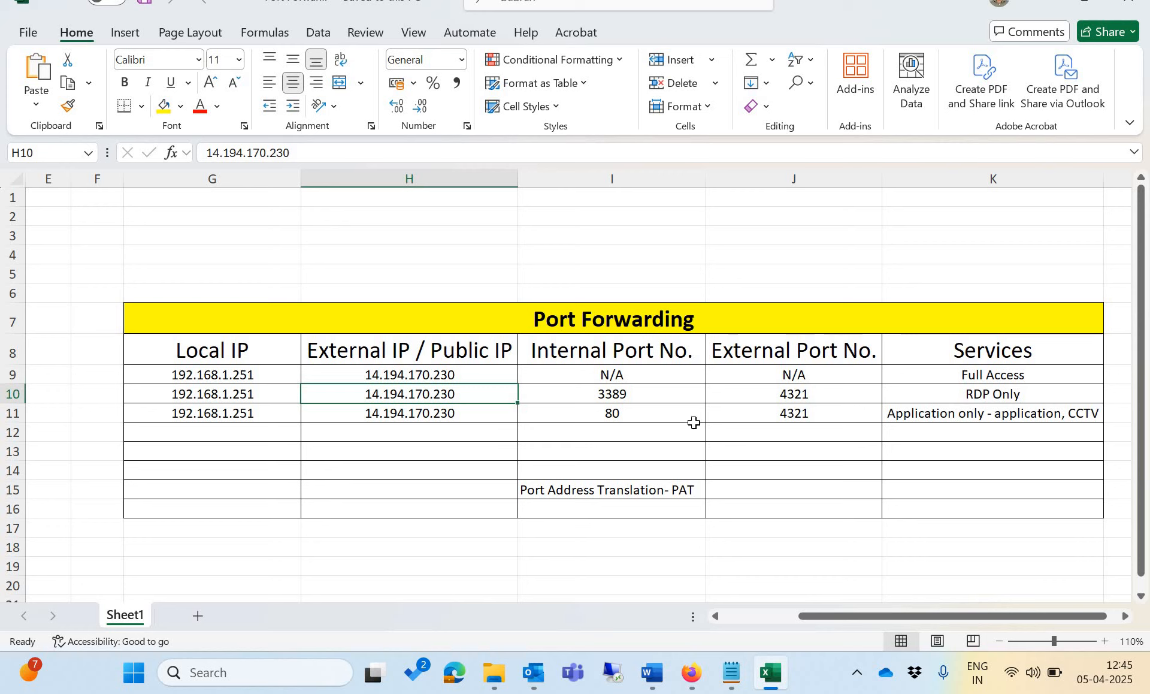
click(641, 399)
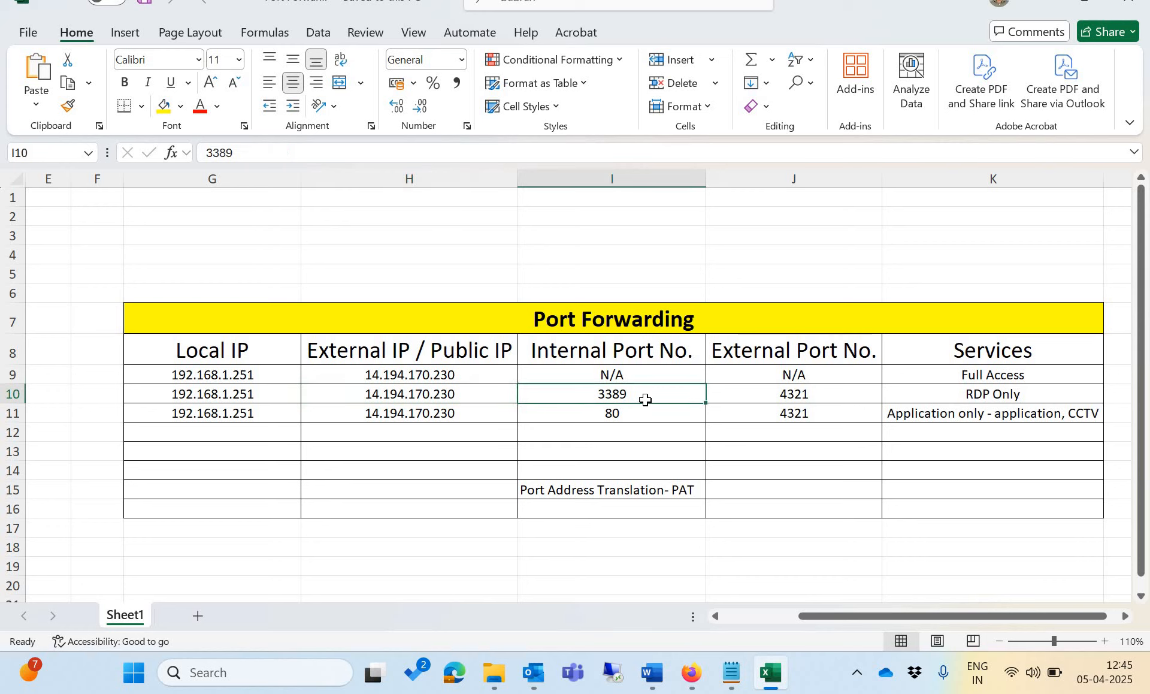
click(830, 395)
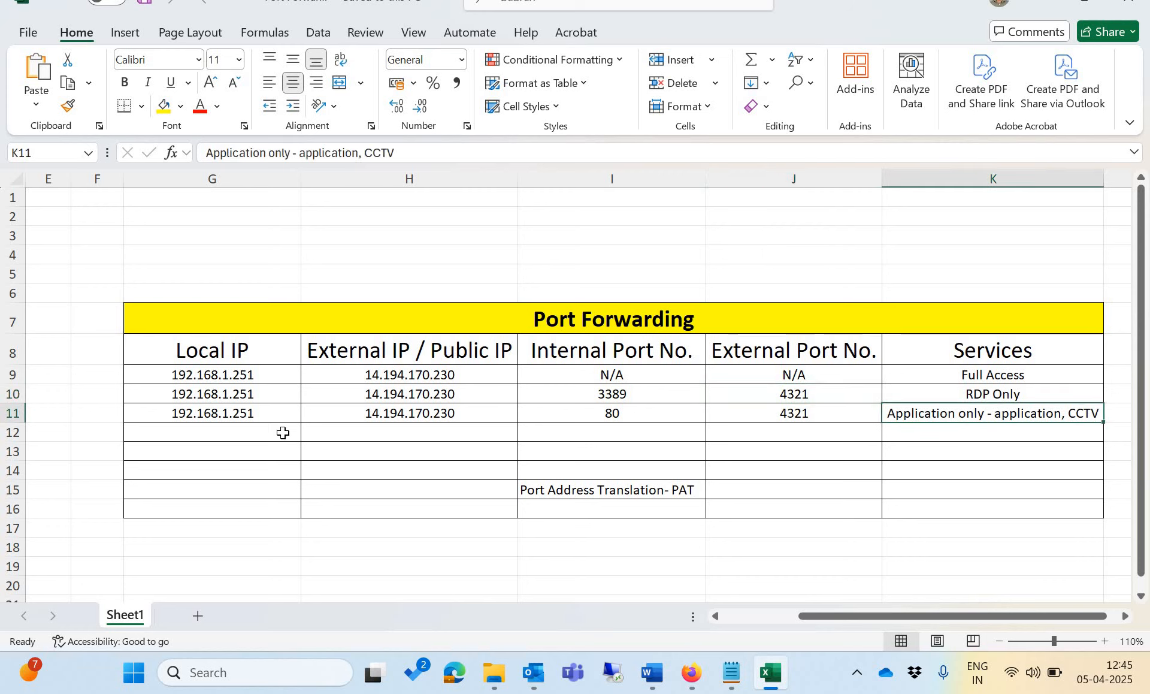
- Examine the Application only entry in row 11, checking its local IP, public IP, internal port, external port and service
click(266, 415)
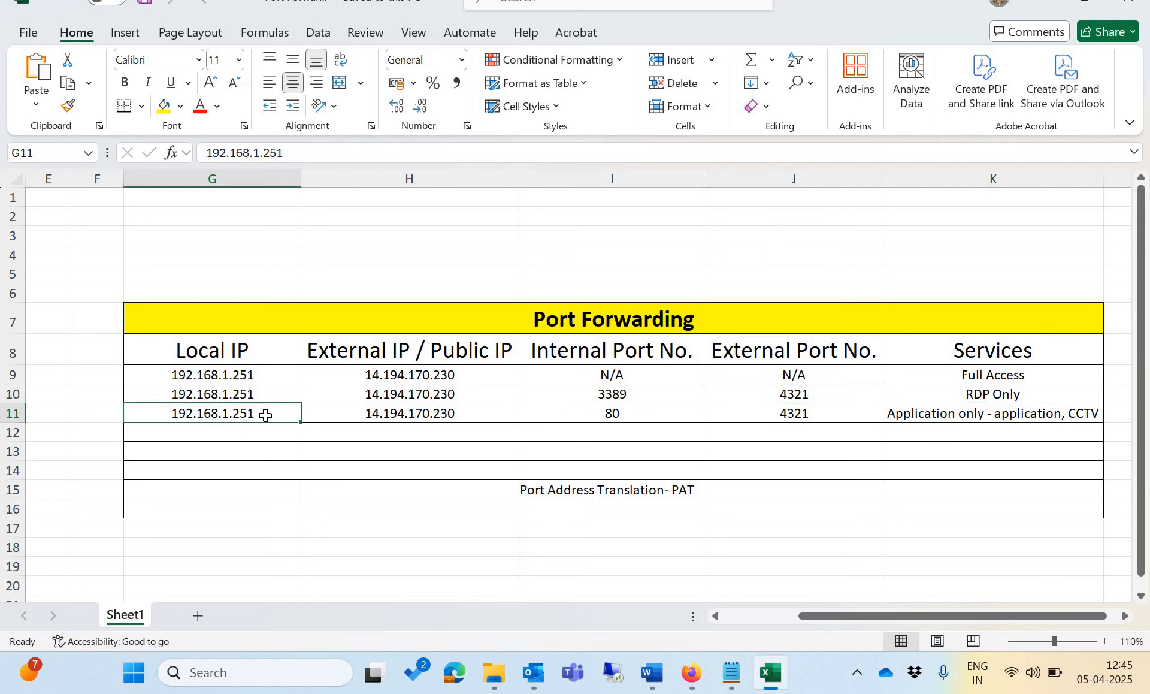
click(388, 416)
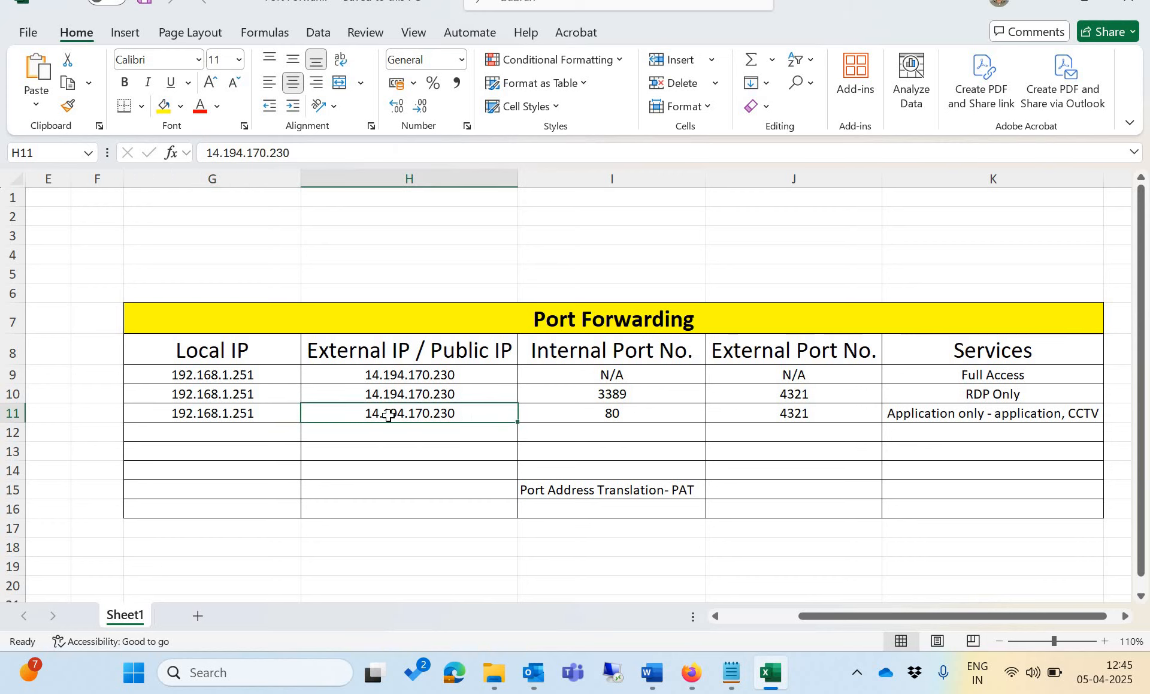
click(601, 353)
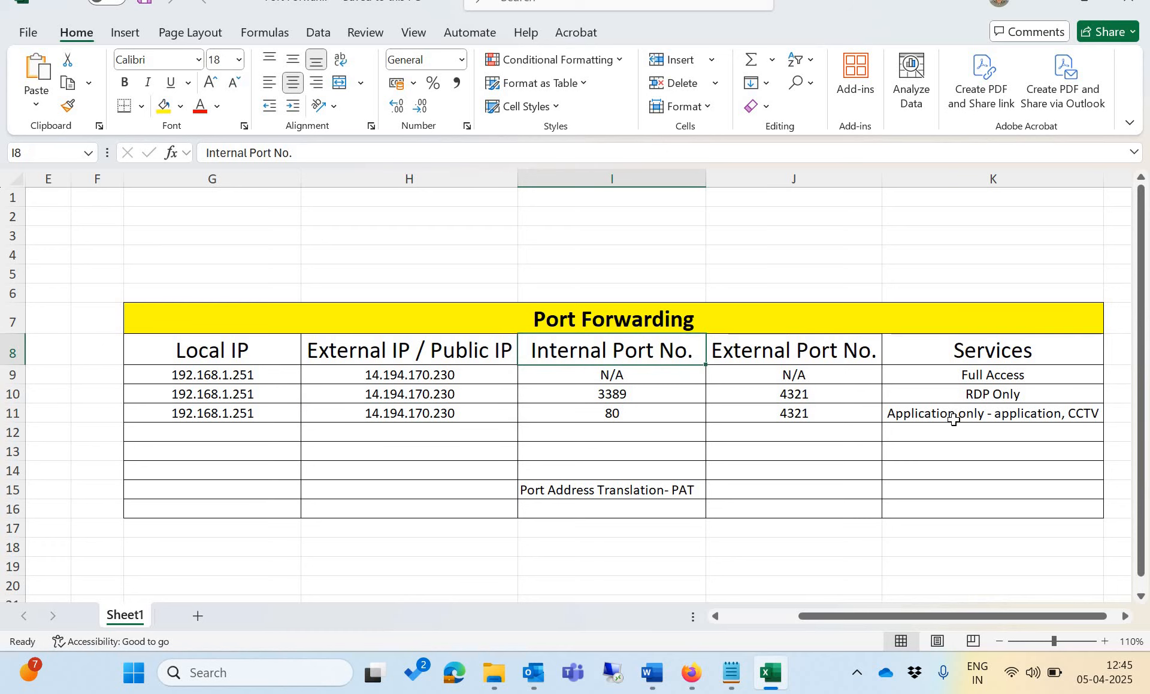
click(932, 415)
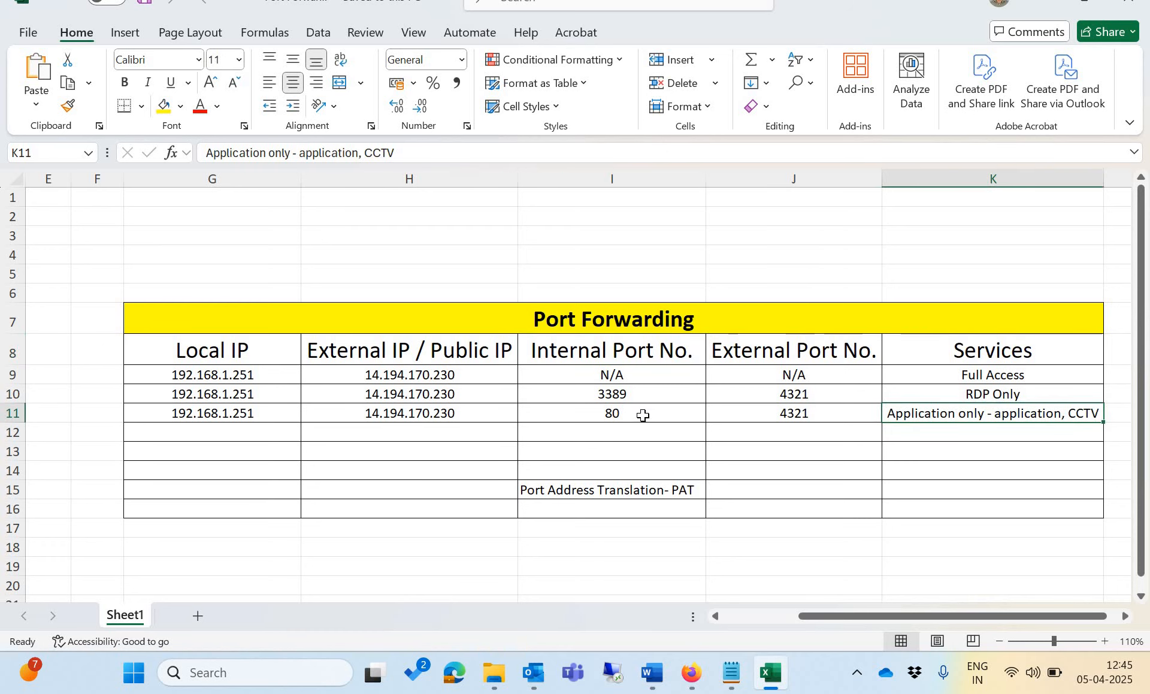
click(643, 415)
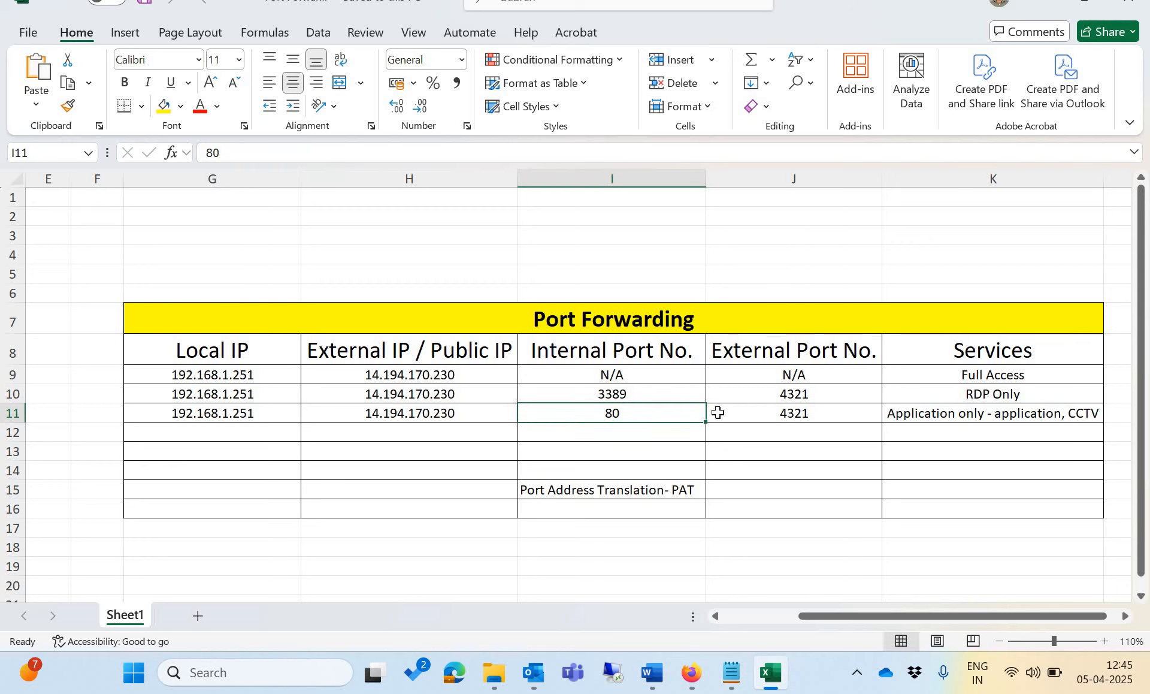
click(788, 416)
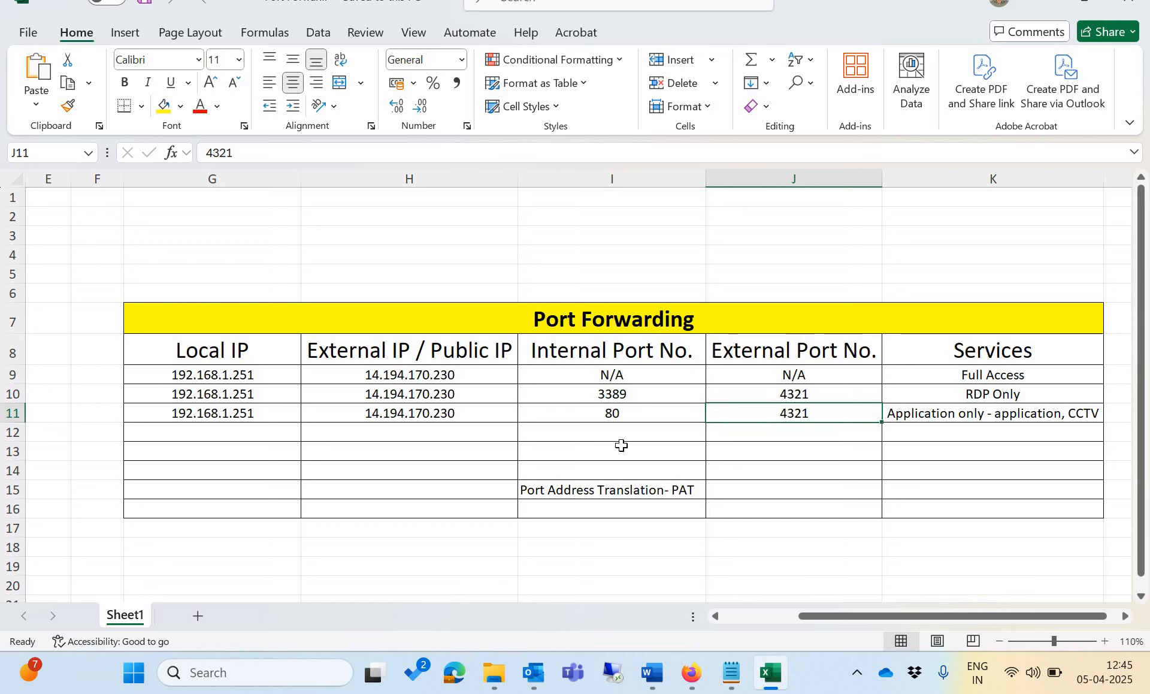
drag(975, 615, 946, 422)
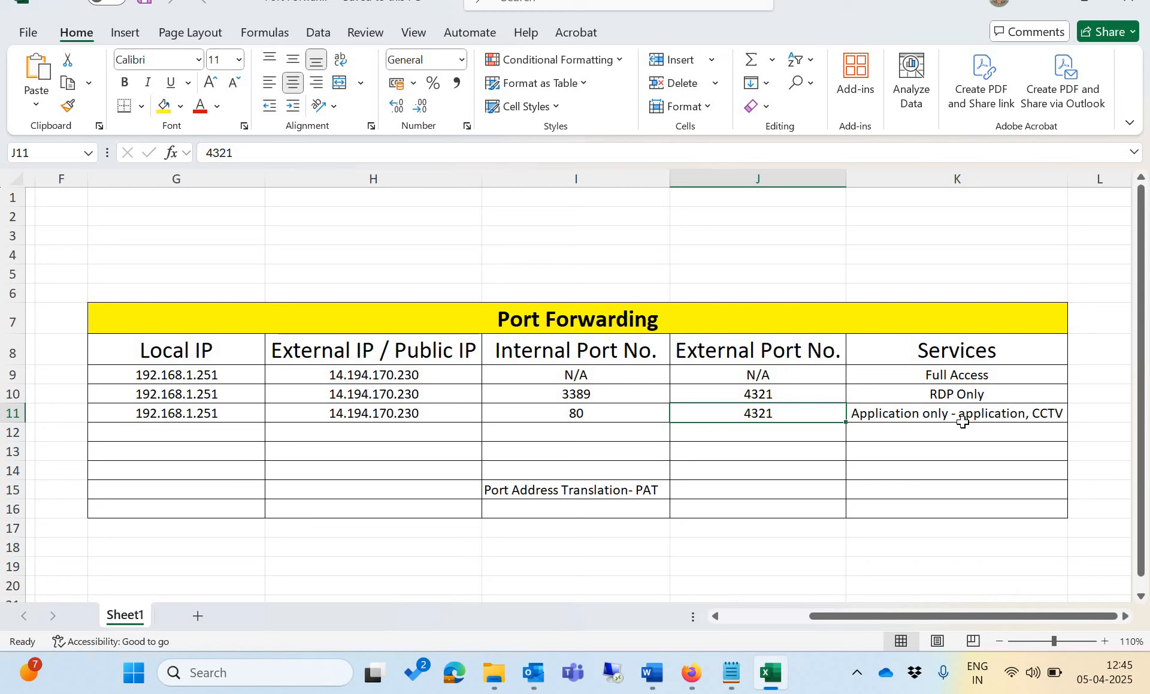
click(1051, 411)
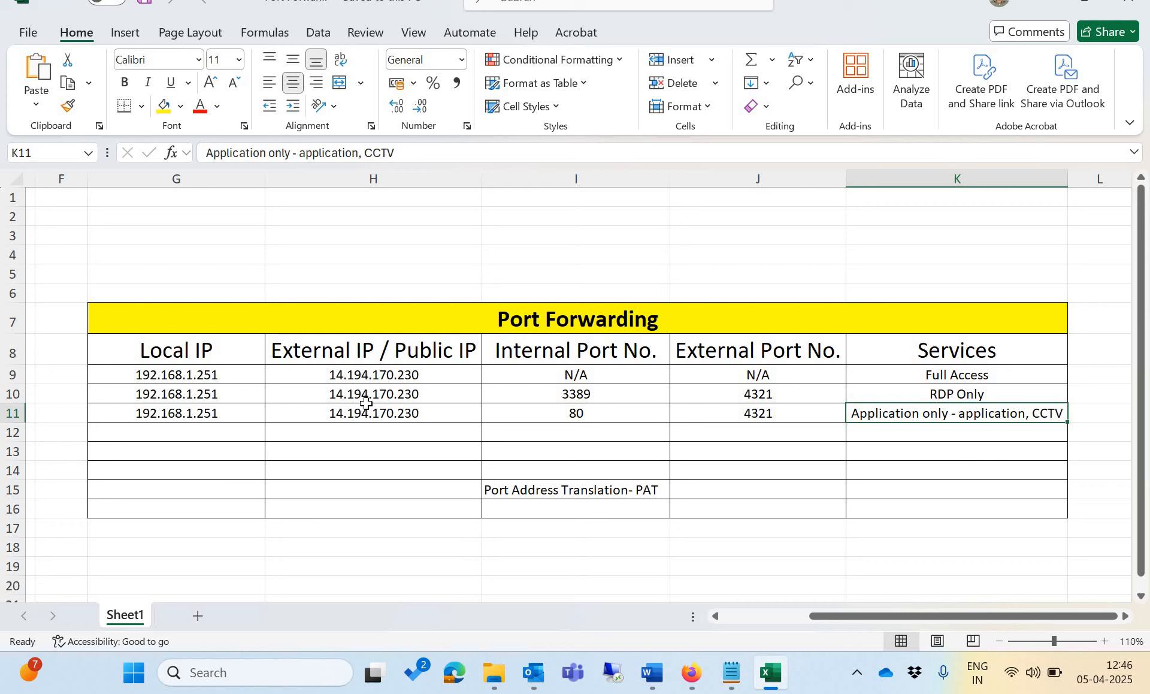
- Review the Port Forwarding table's column headers again, from Local IP across to Services
click(204, 349)
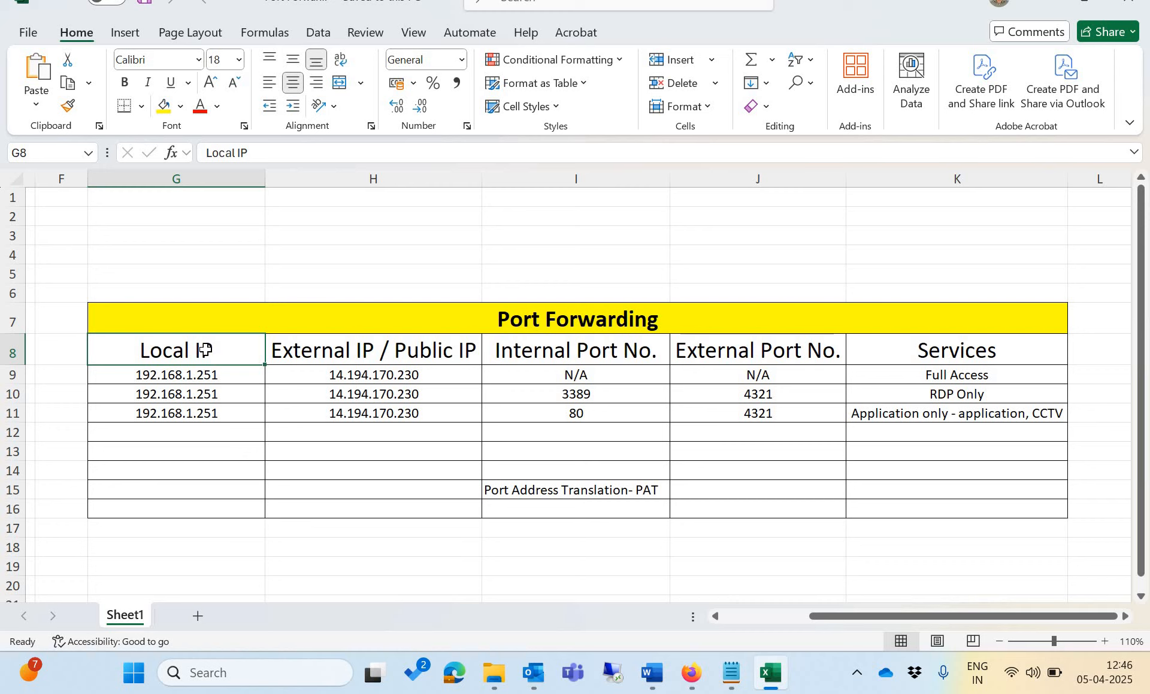
click(331, 355)
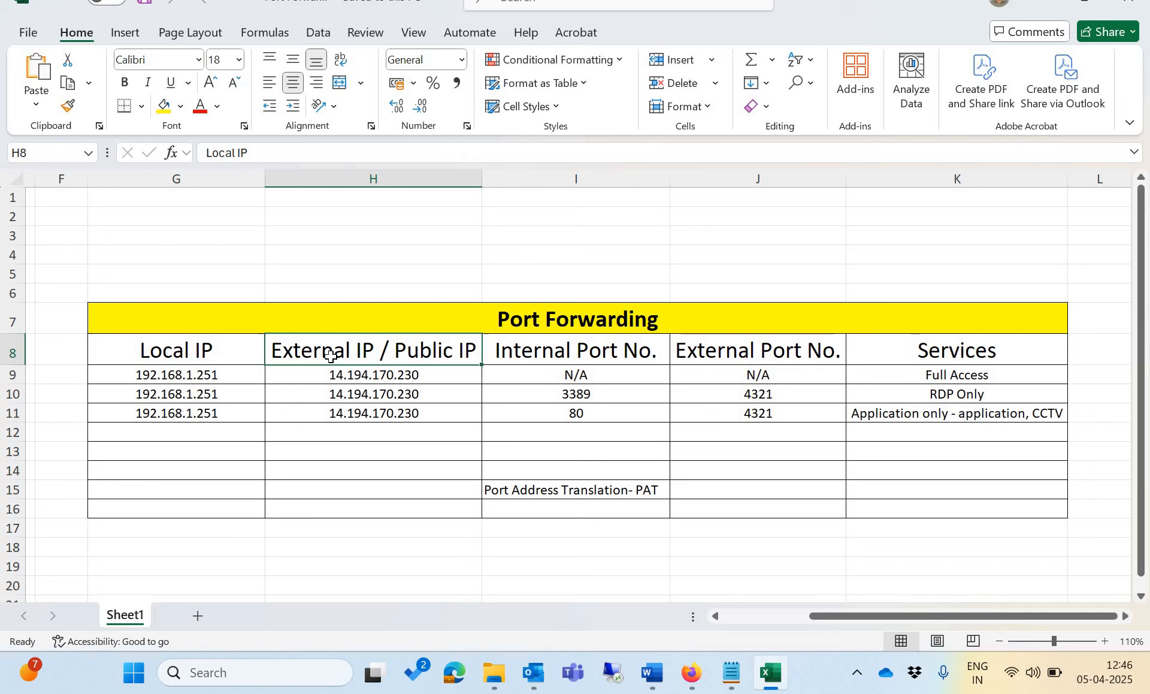
click(519, 349)
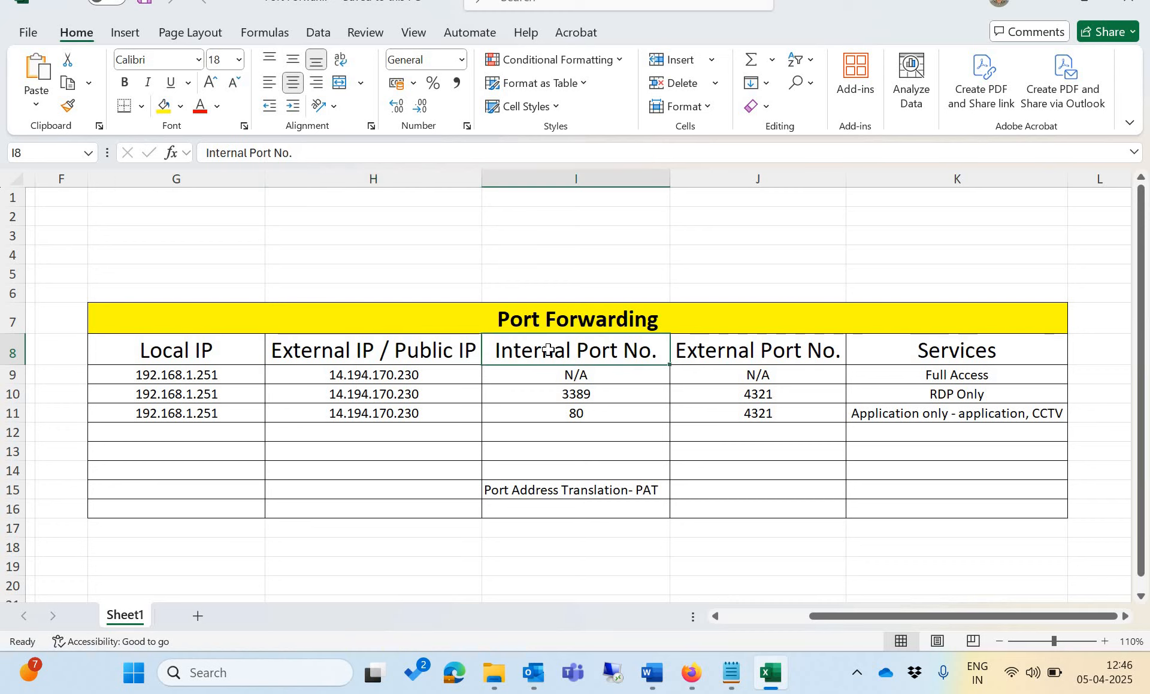
click(736, 349)
click(932, 351)
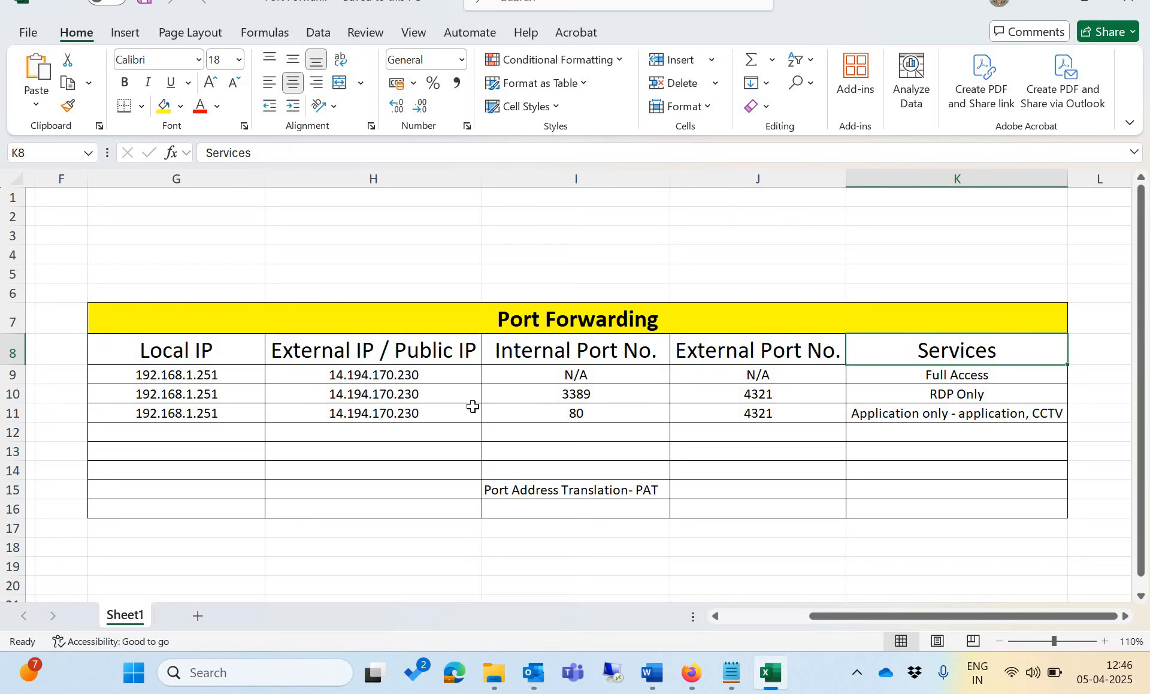
- Compare the public IP, internal port, external port and service cells across the entries in rows 9 to 11
click(419, 376)
drag(420, 376, 419, 430)
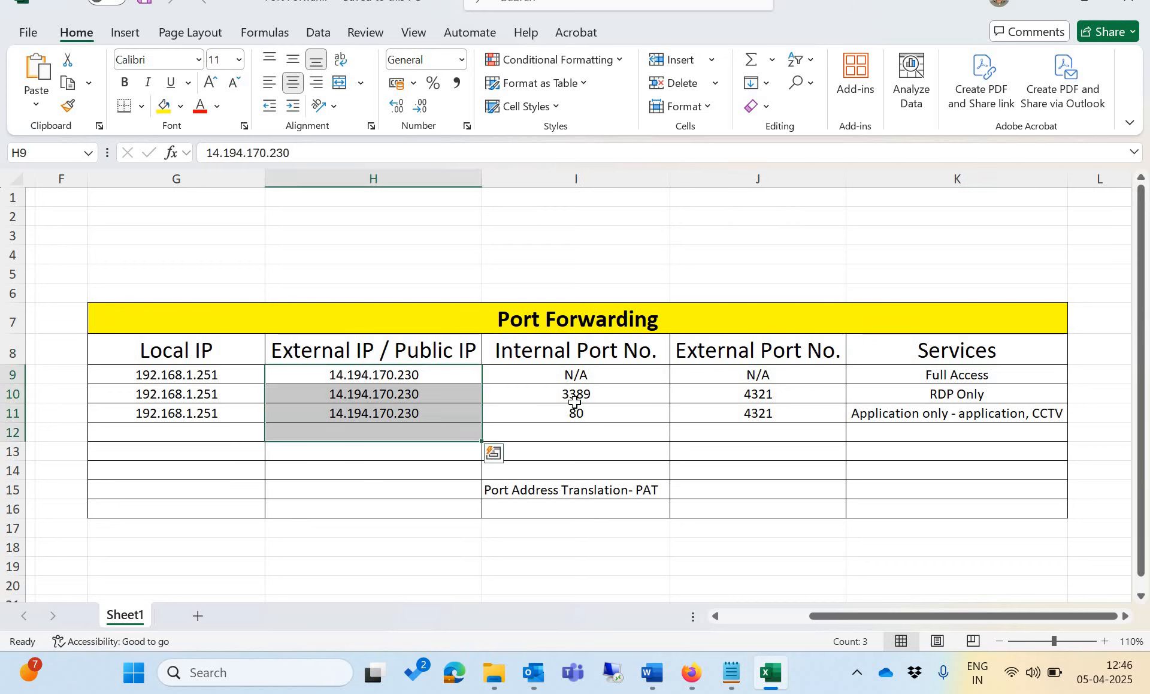
drag(567, 378, 578, 412)
drag(761, 410, 815, 462)
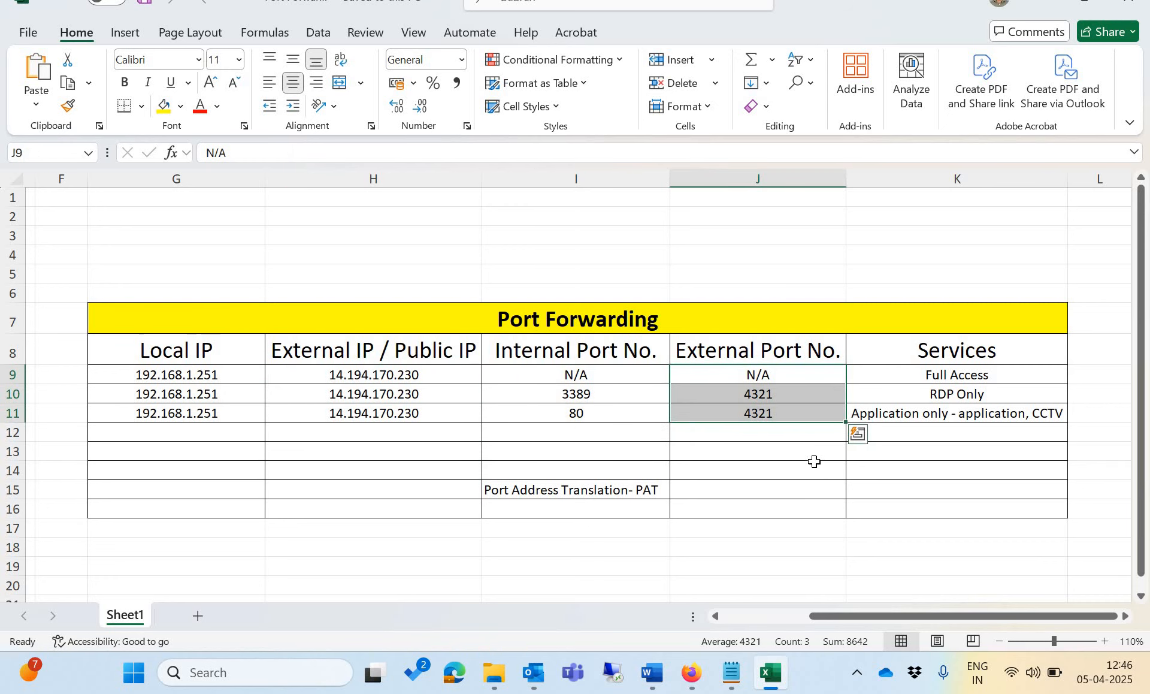
click(778, 469)
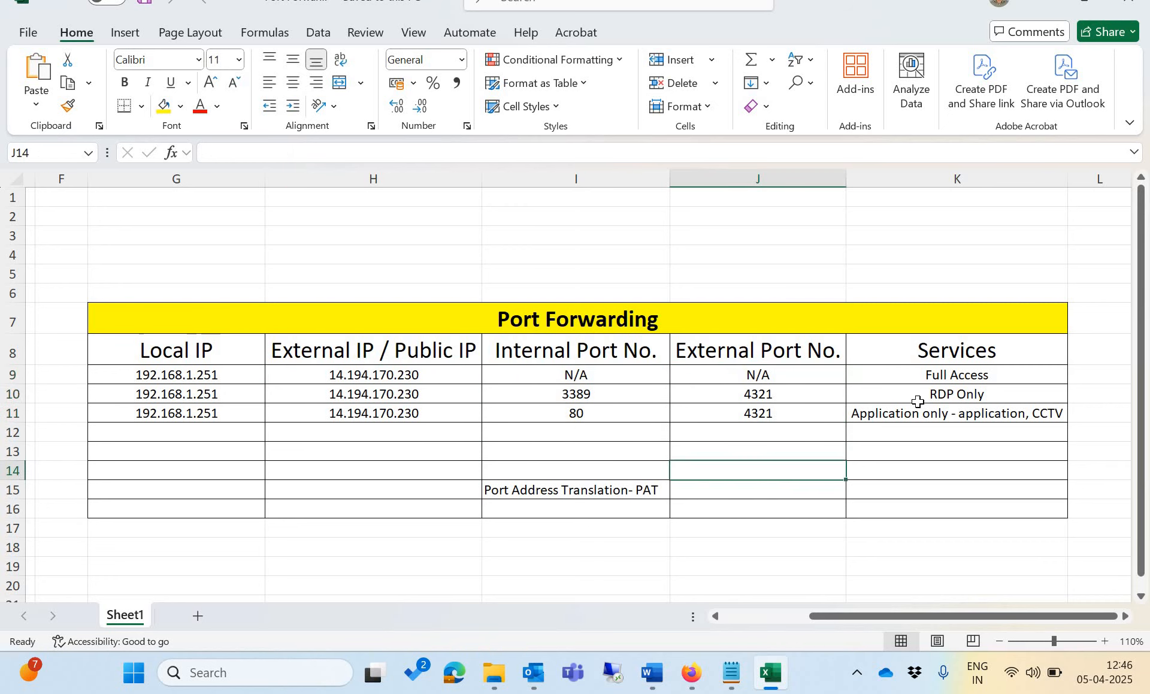
click(929, 372)
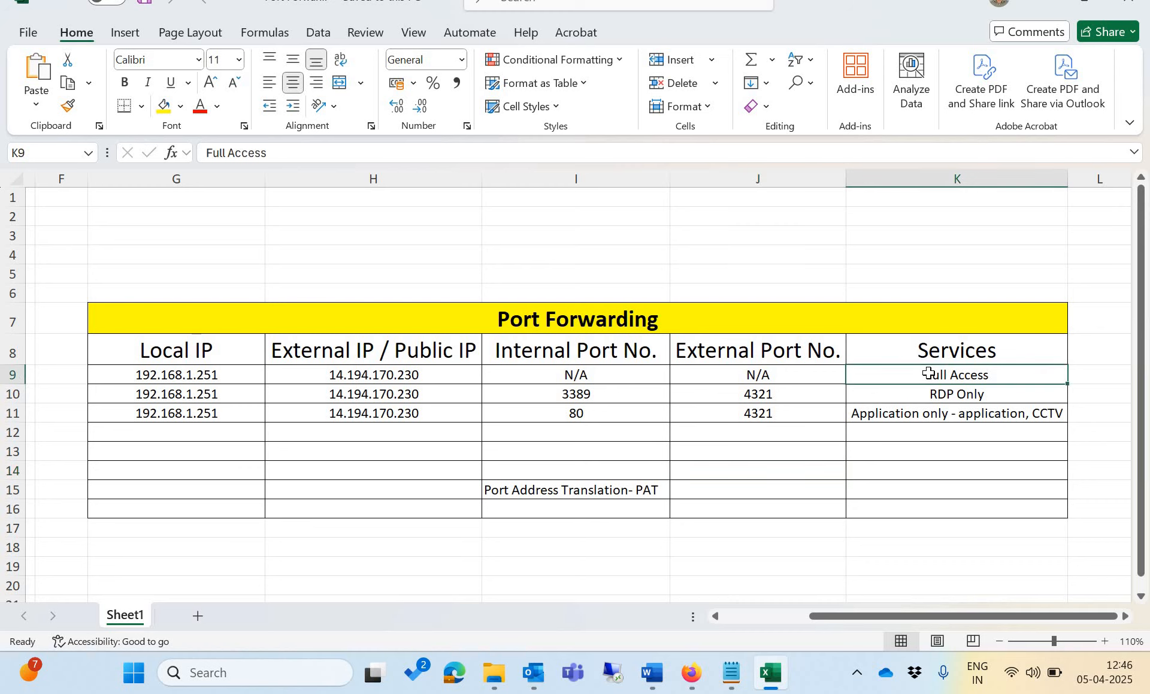
click(888, 394)
click(925, 414)
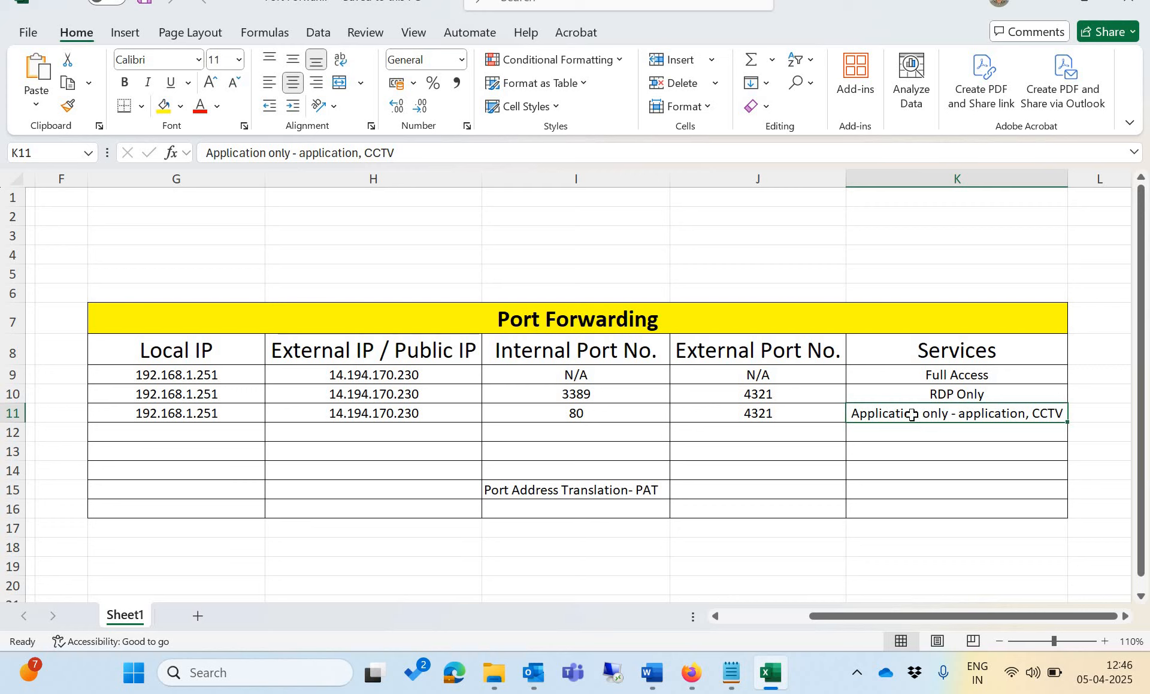
drag(911, 372, 912, 414)
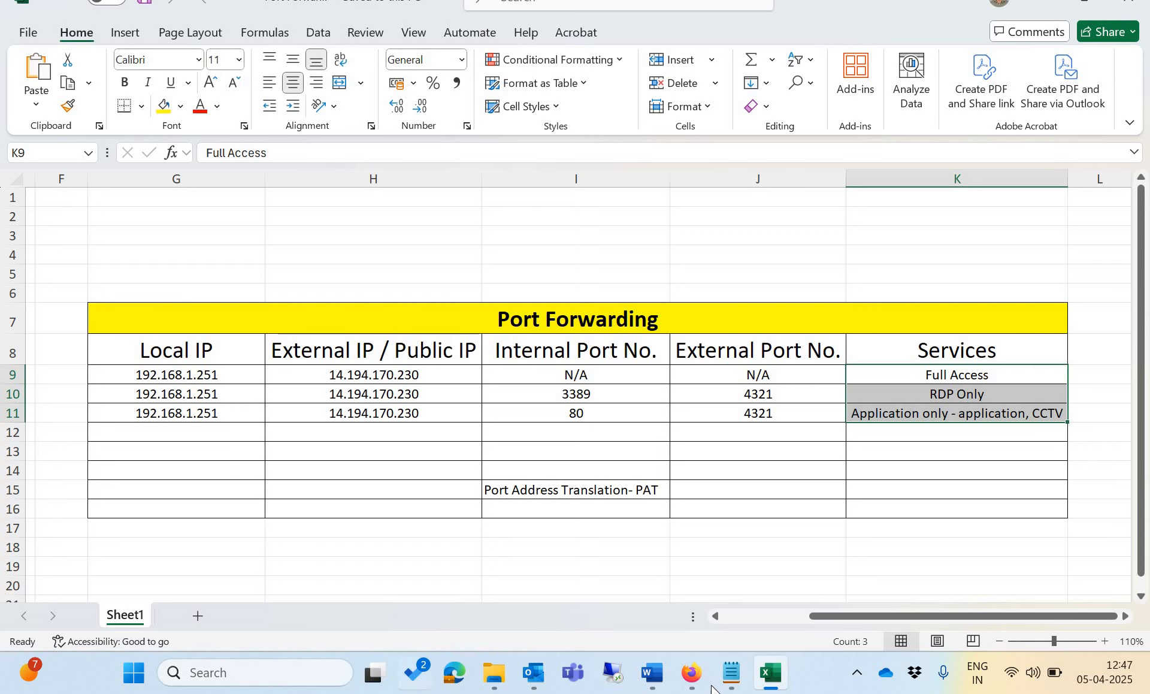
- Glance at the Sophos Control center in Firefox, and return to Excel to check the Full Access entry's local and public IPs
click(690, 683)
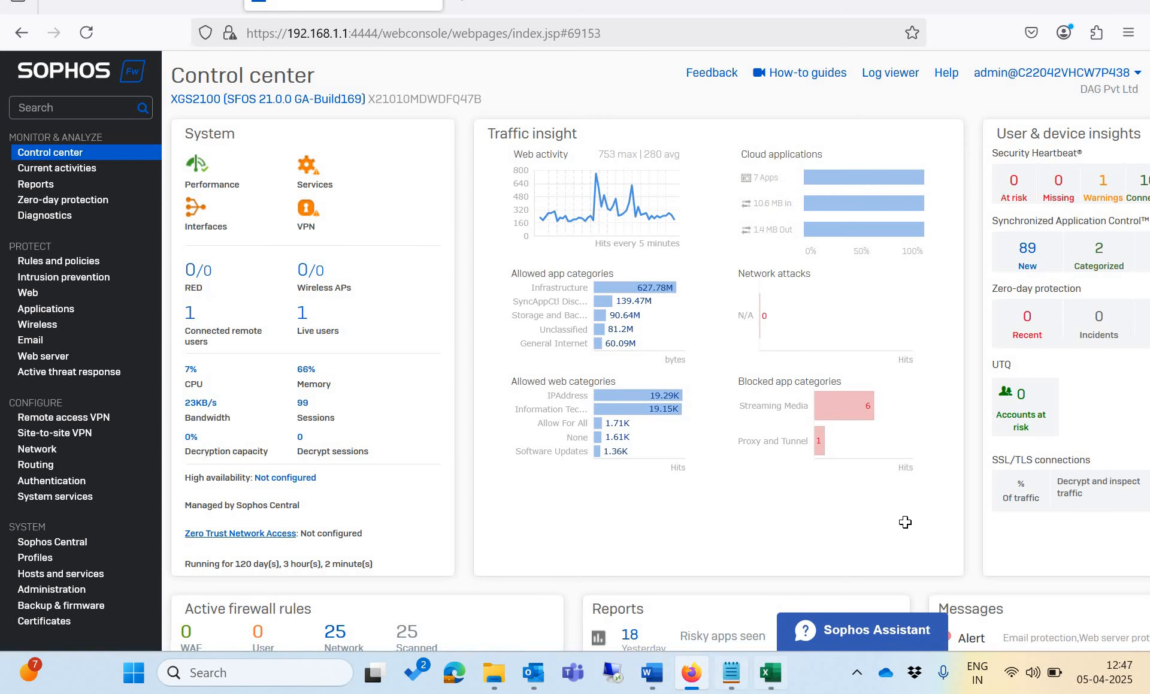
click(771, 683)
click(956, 379)
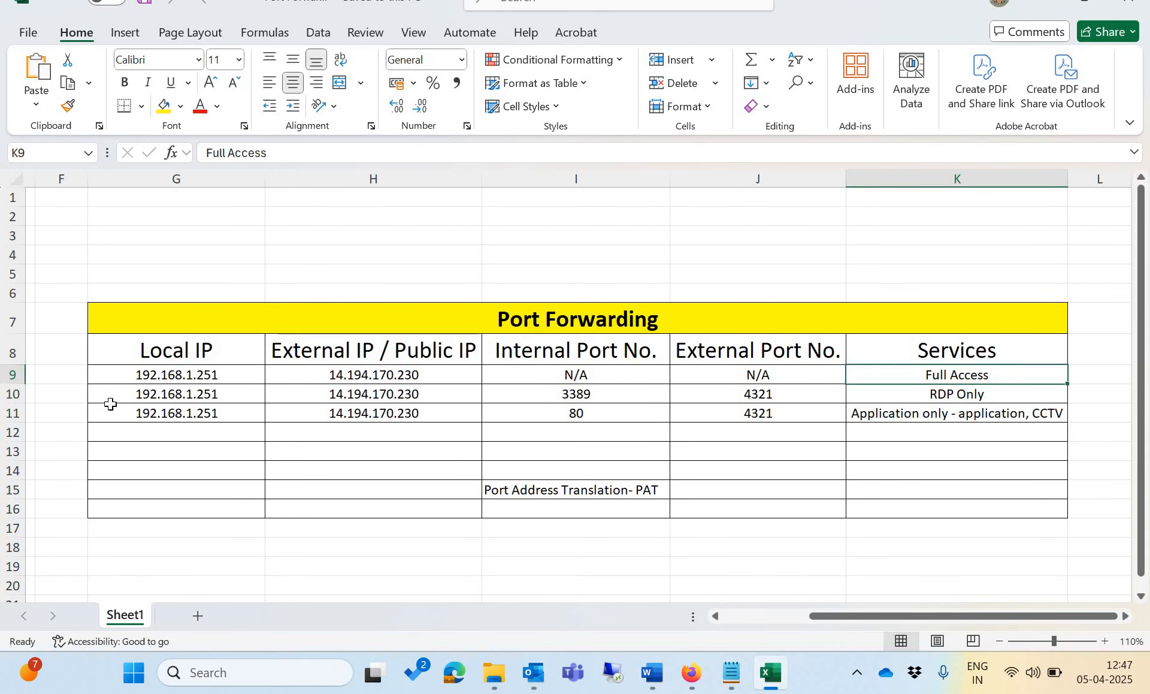
click(237, 379)
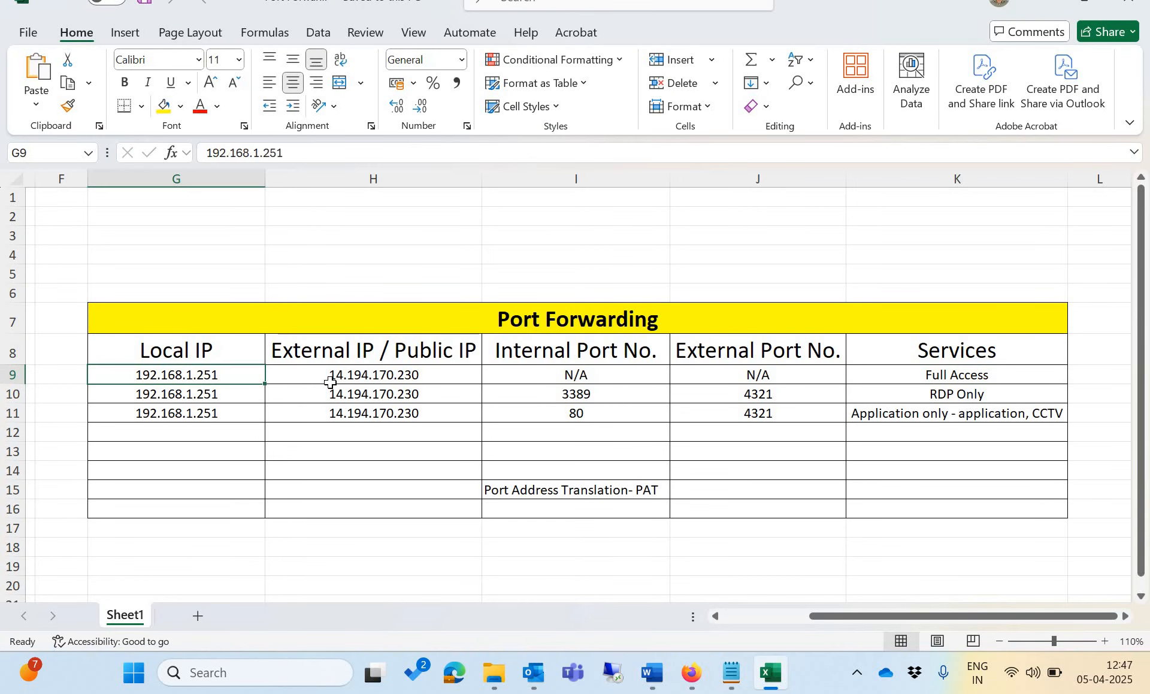
click(323, 379)
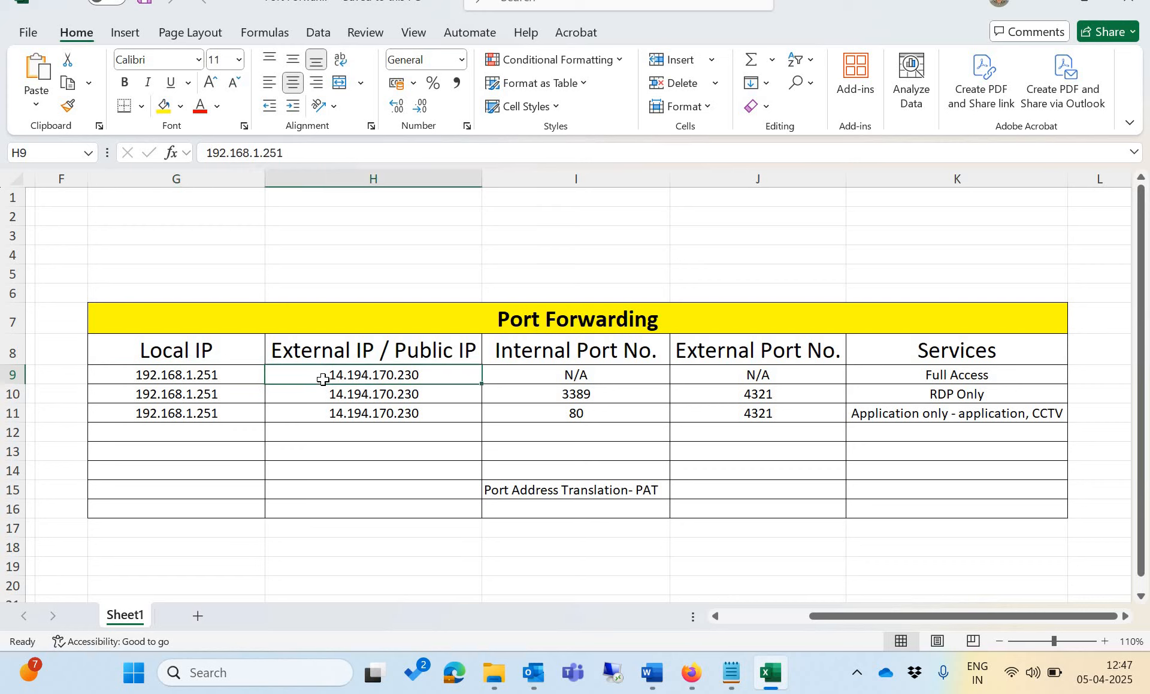
click(221, 379)
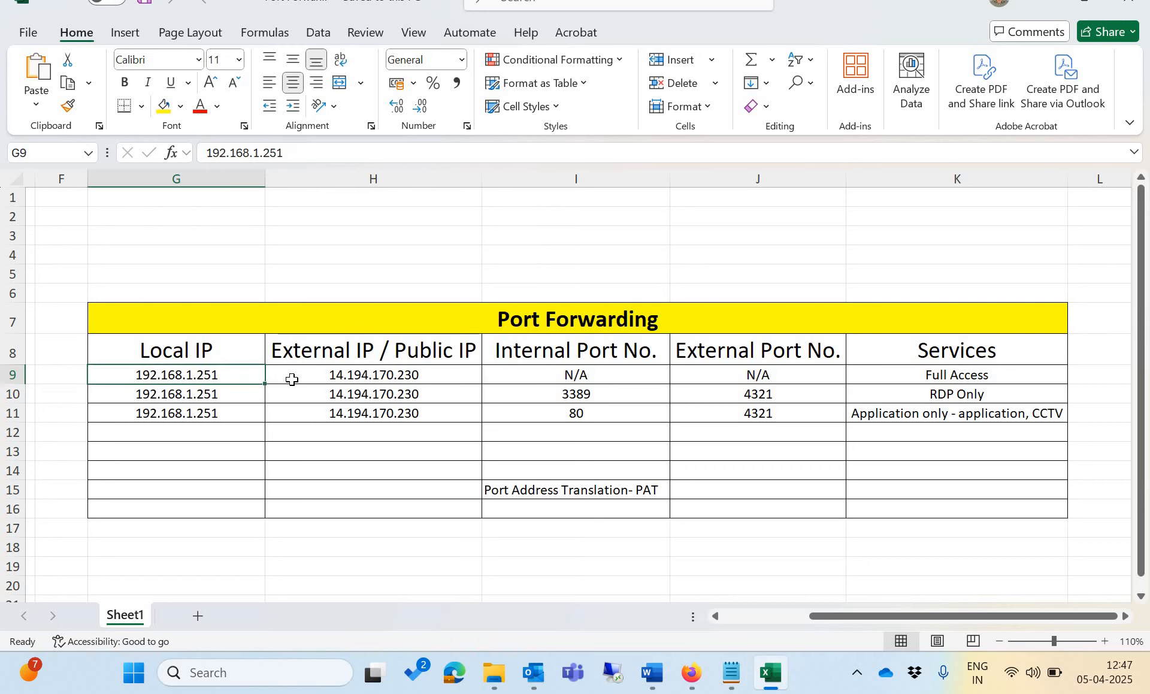
click(291, 379)
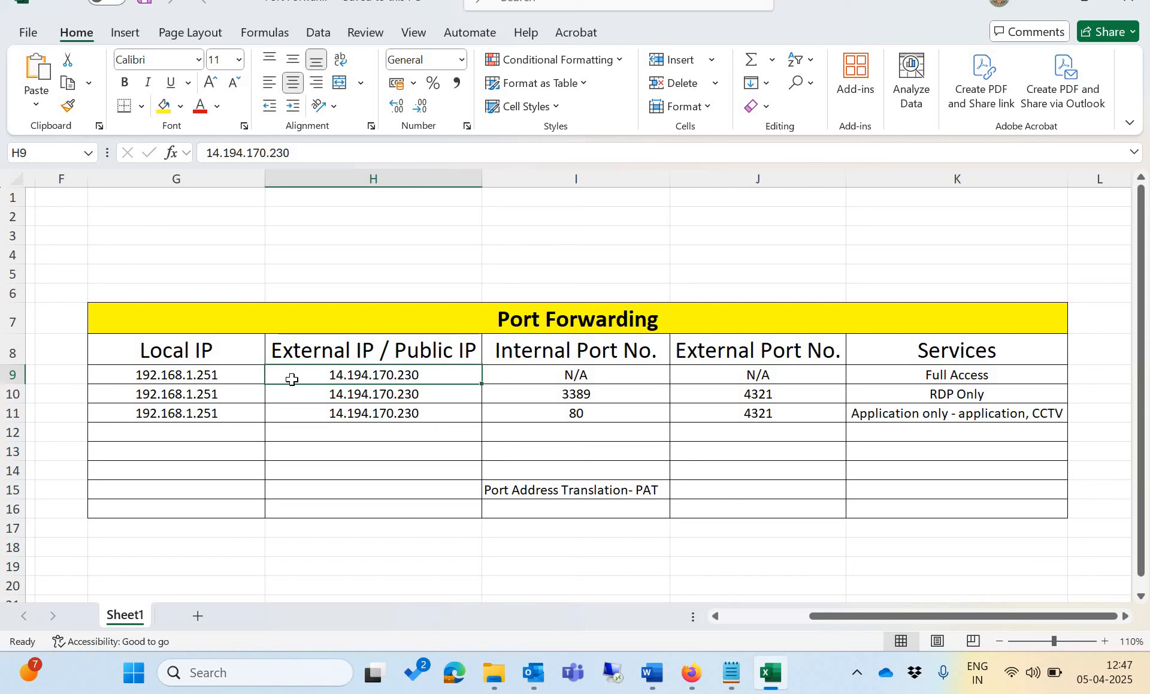
- Switch to the Sophos firewall console in Firefox and start the Server access assistant (DNAT) from the firewall rules
click(692, 673)
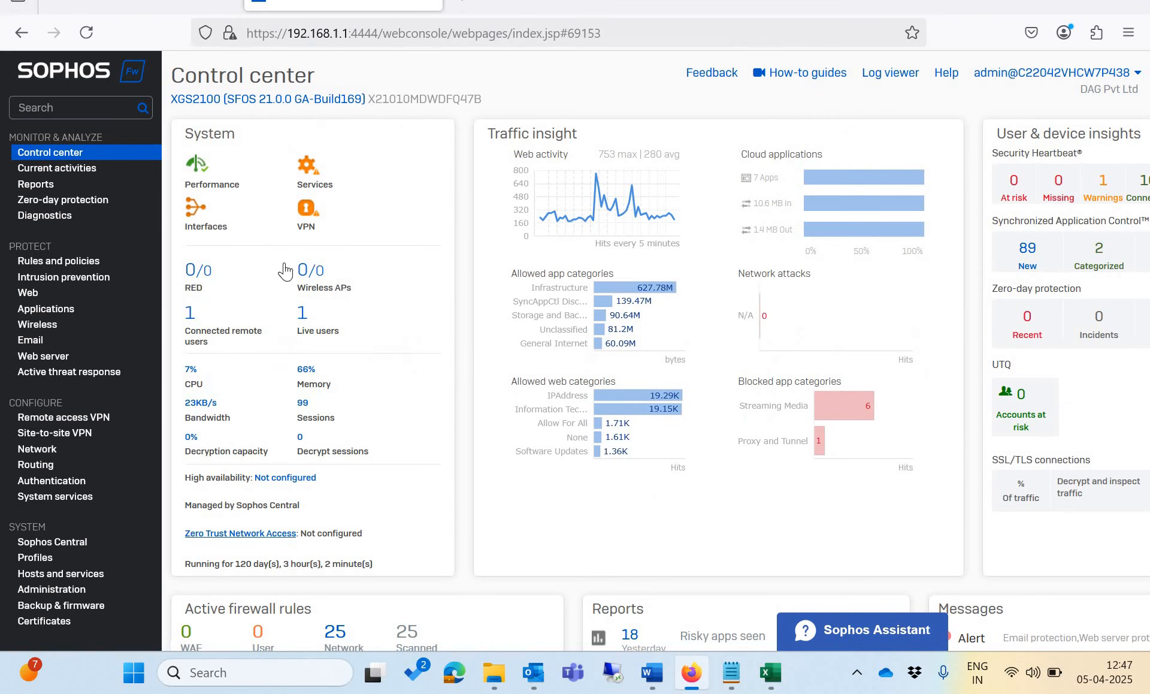
click(86, 261)
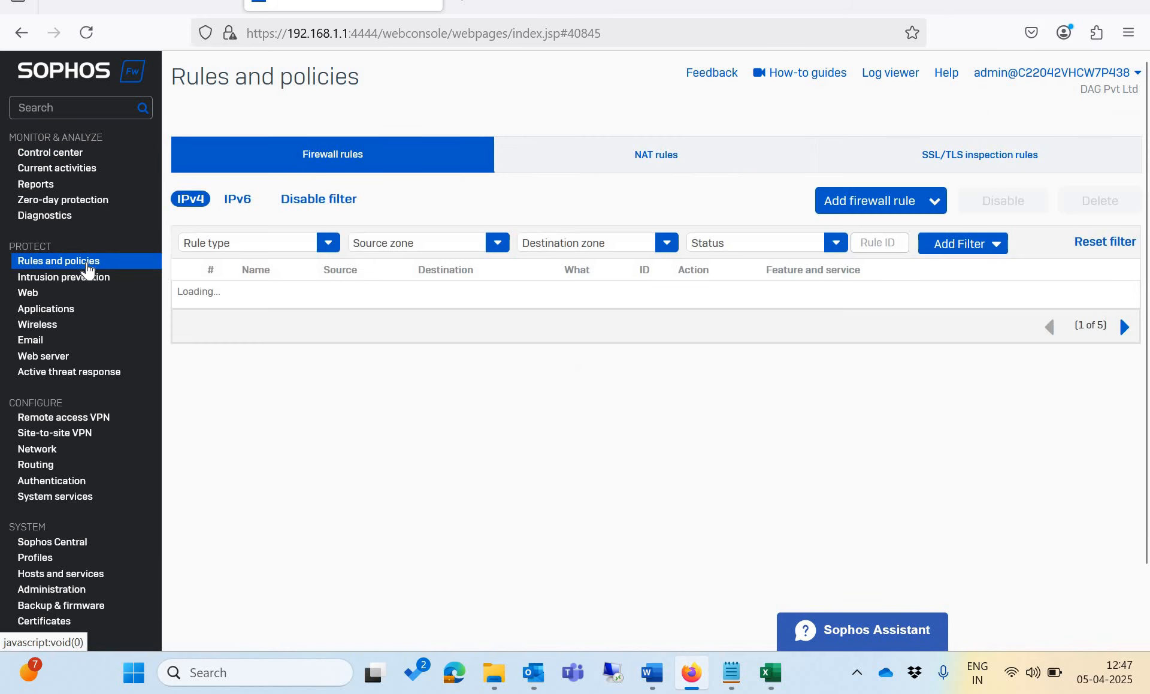
click(867, 202)
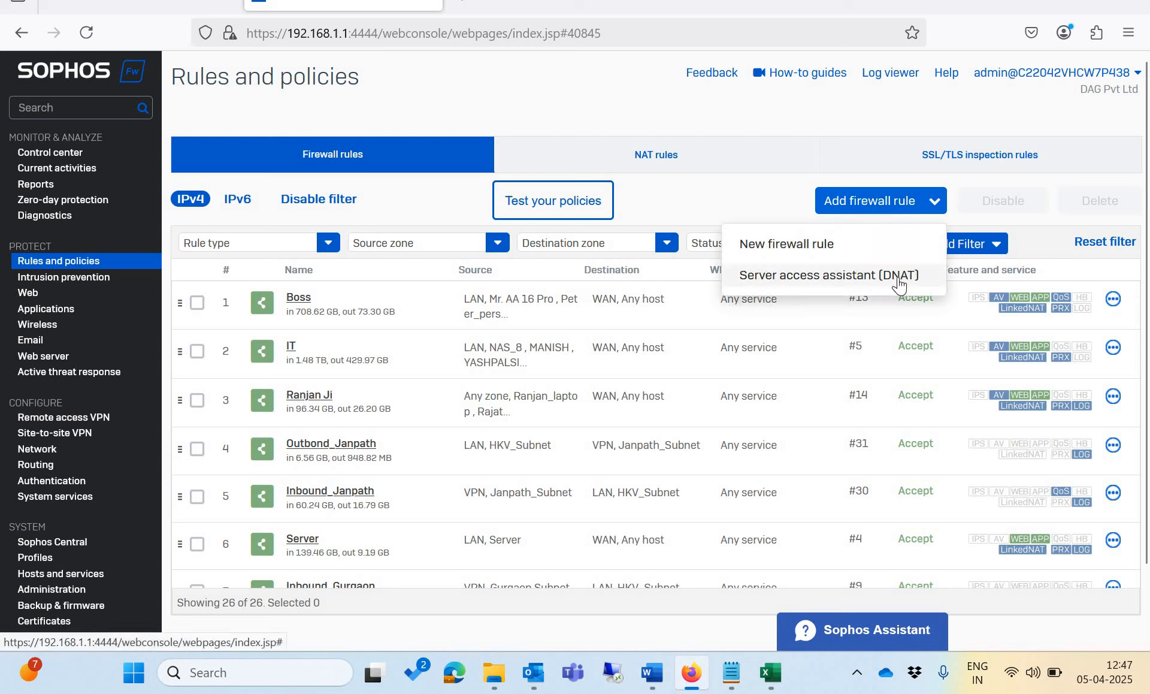
click(864, 275)
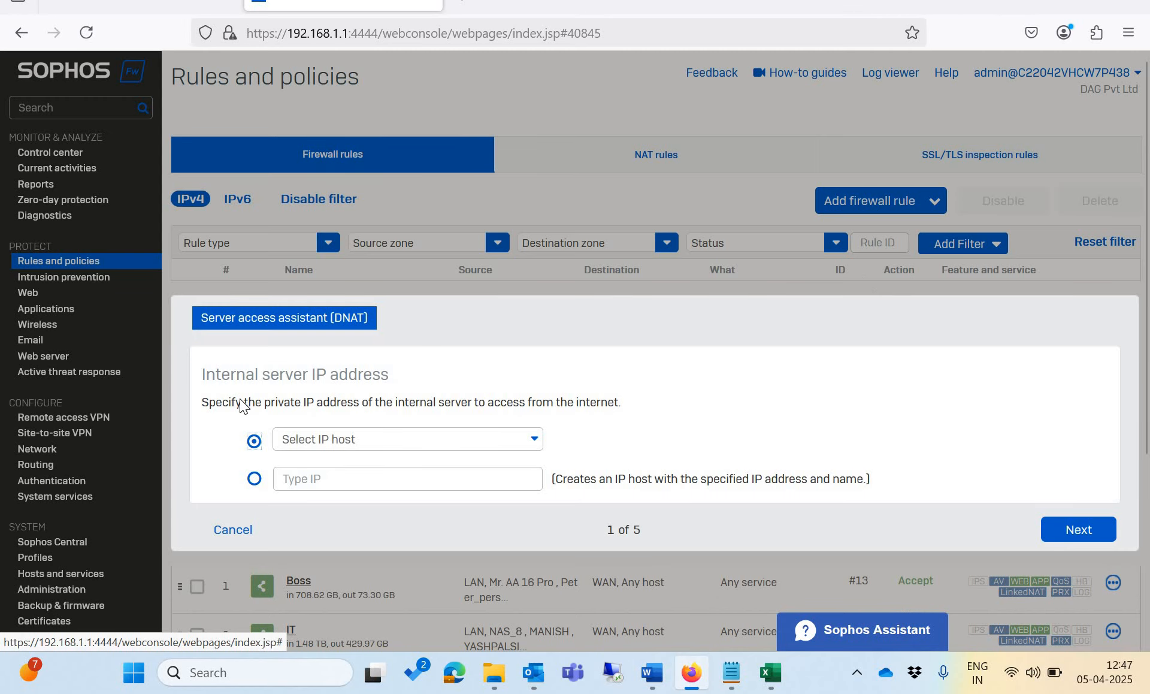
- Check the Full Access entry's local IP in Excel, and choose Application Server - 192.168.1.251 as the internal server in Firefox's DNAT assistant
click(772, 673)
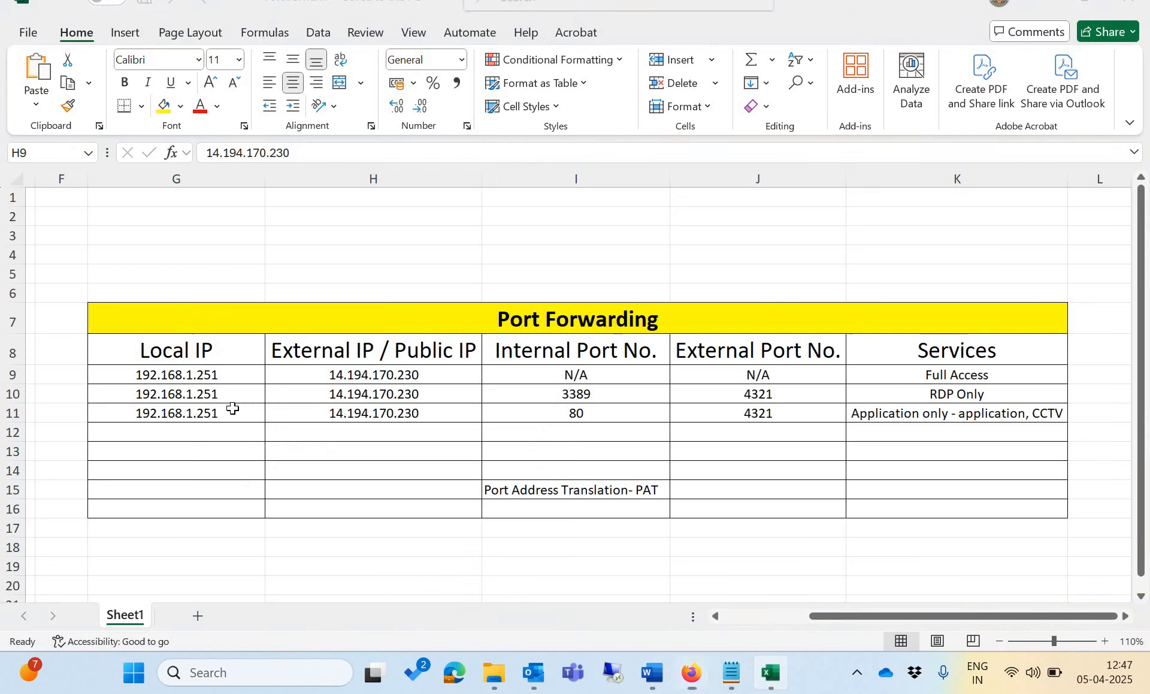
click(204, 376)
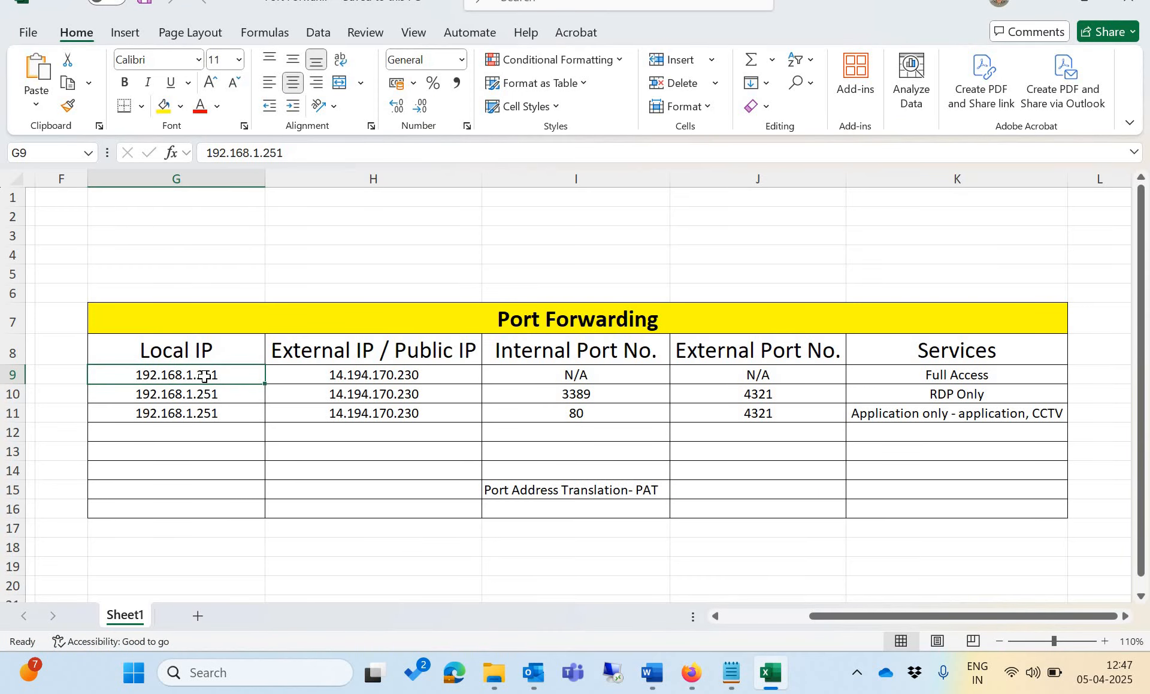
key(alt+Tab)
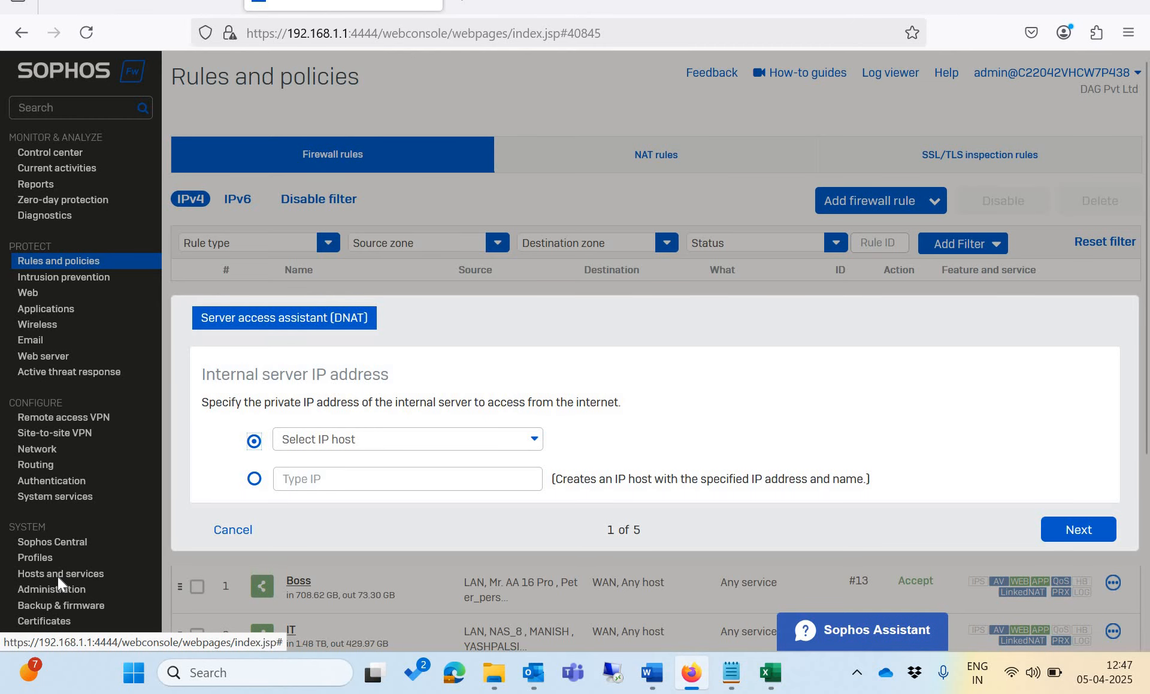
click(417, 450)
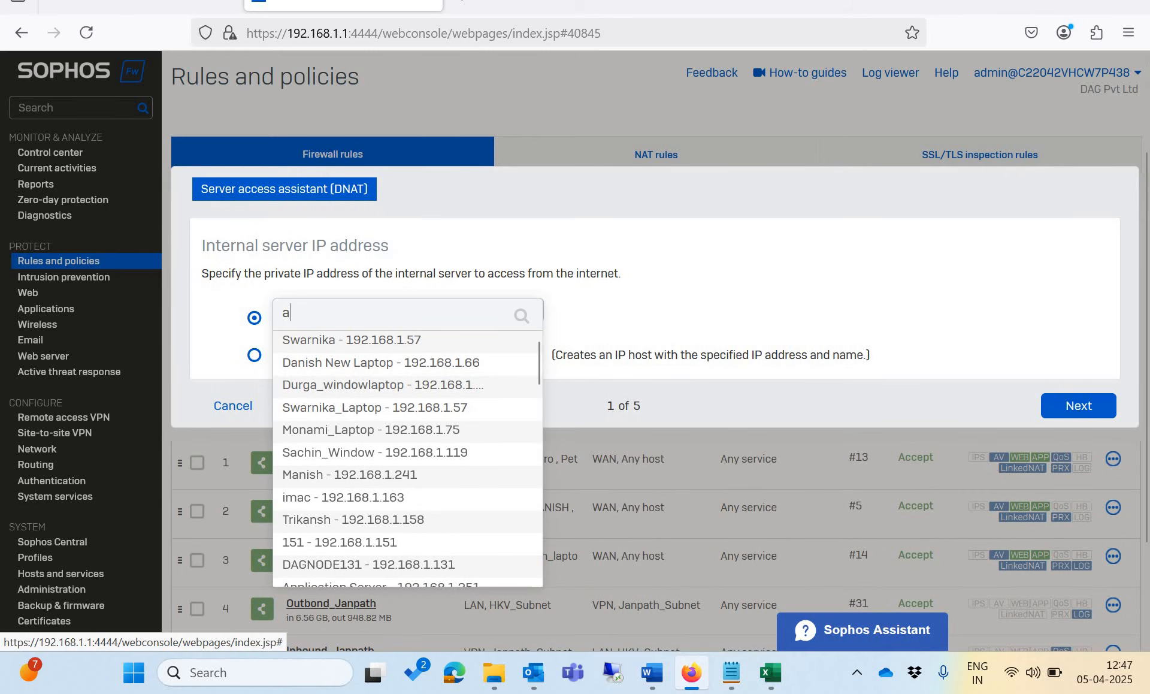
text(appli)
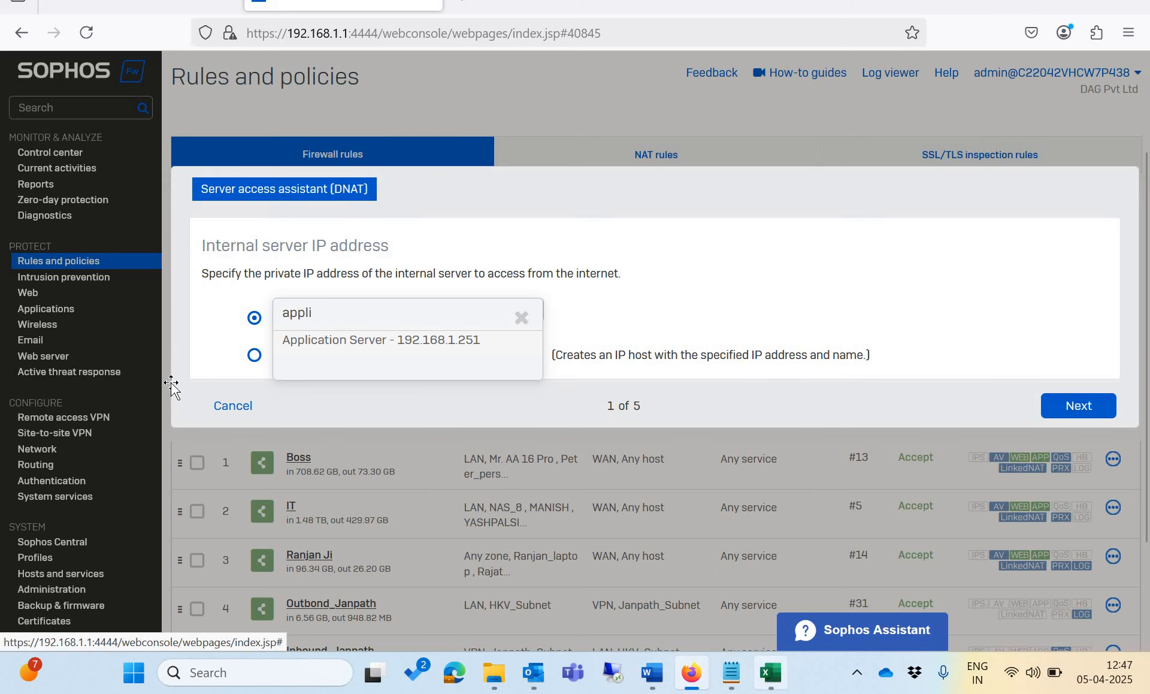
key(alt+Tab)
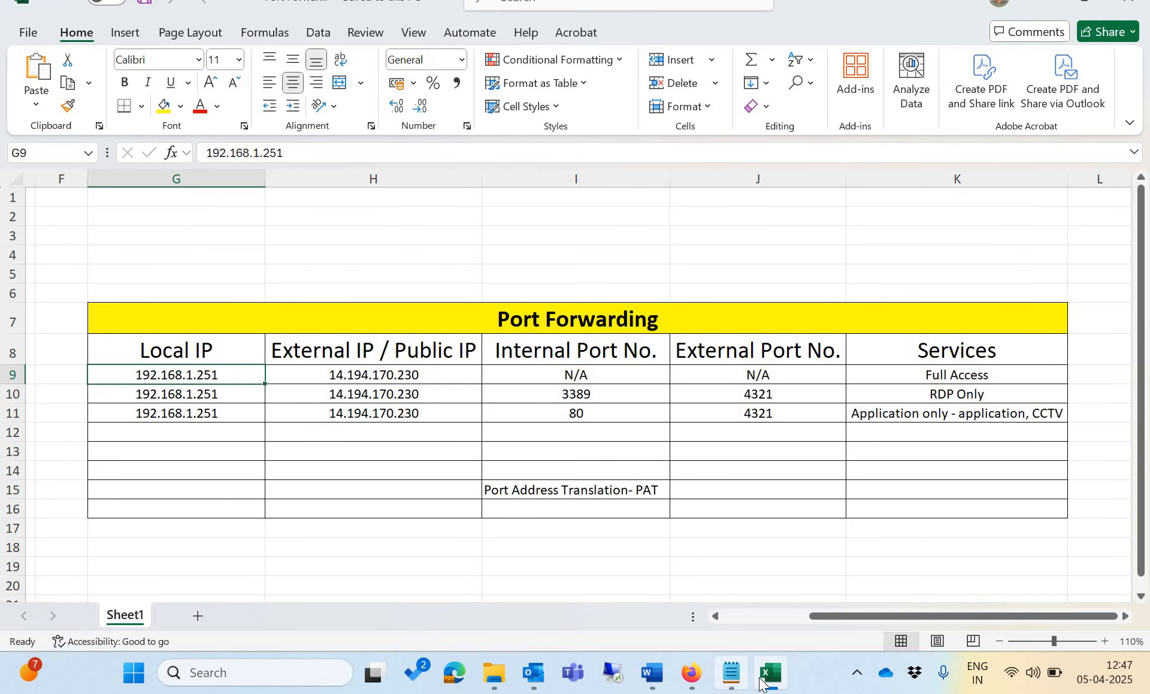
click(692, 672)
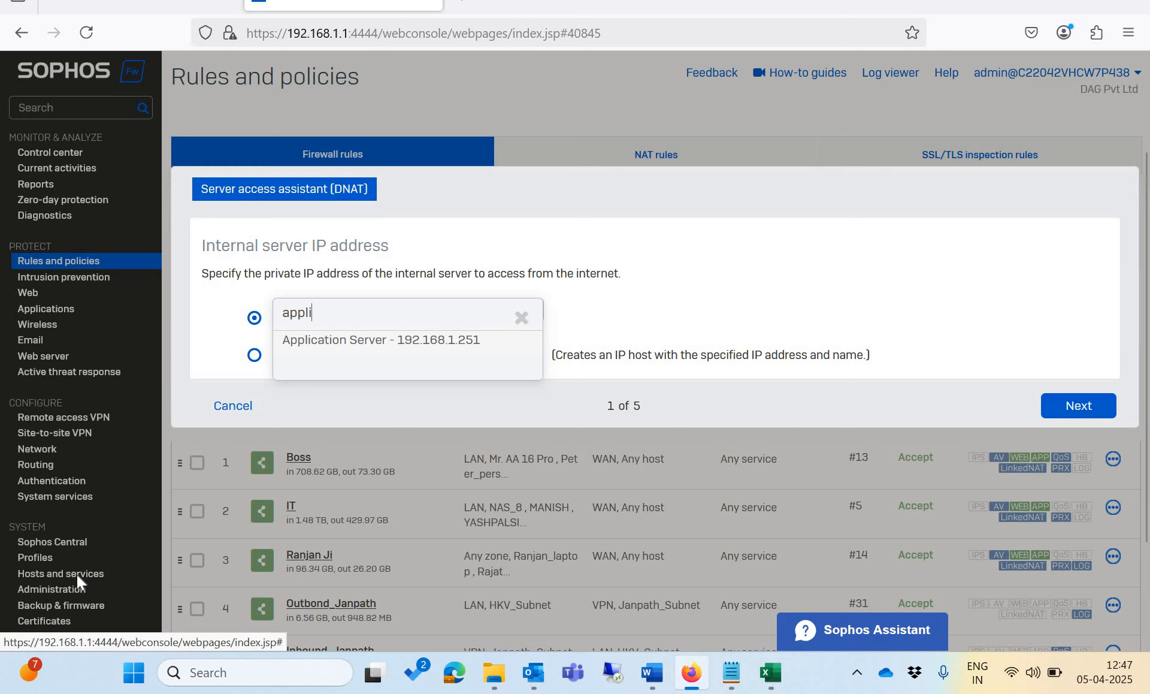
click(467, 345)
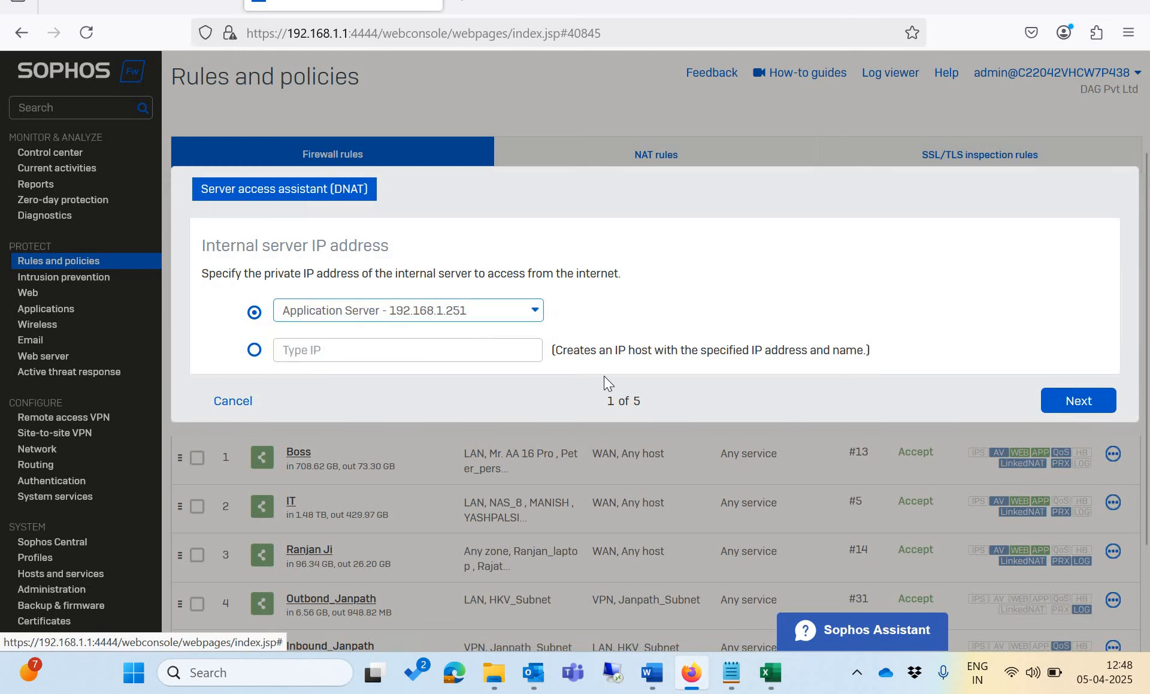
click(1085, 401)
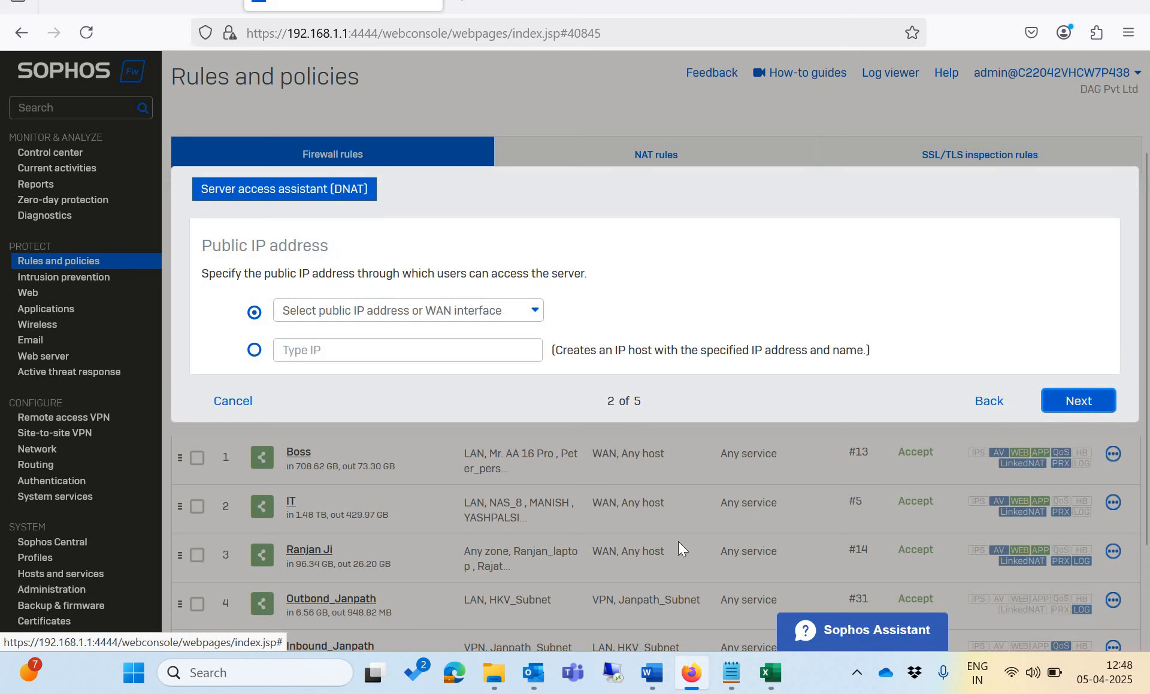
- Check the public IP in Excel, and choose #Port2:3 - 14.194.170.230 as the public IP address in Firefox's DNAT assistant
click(770, 674)
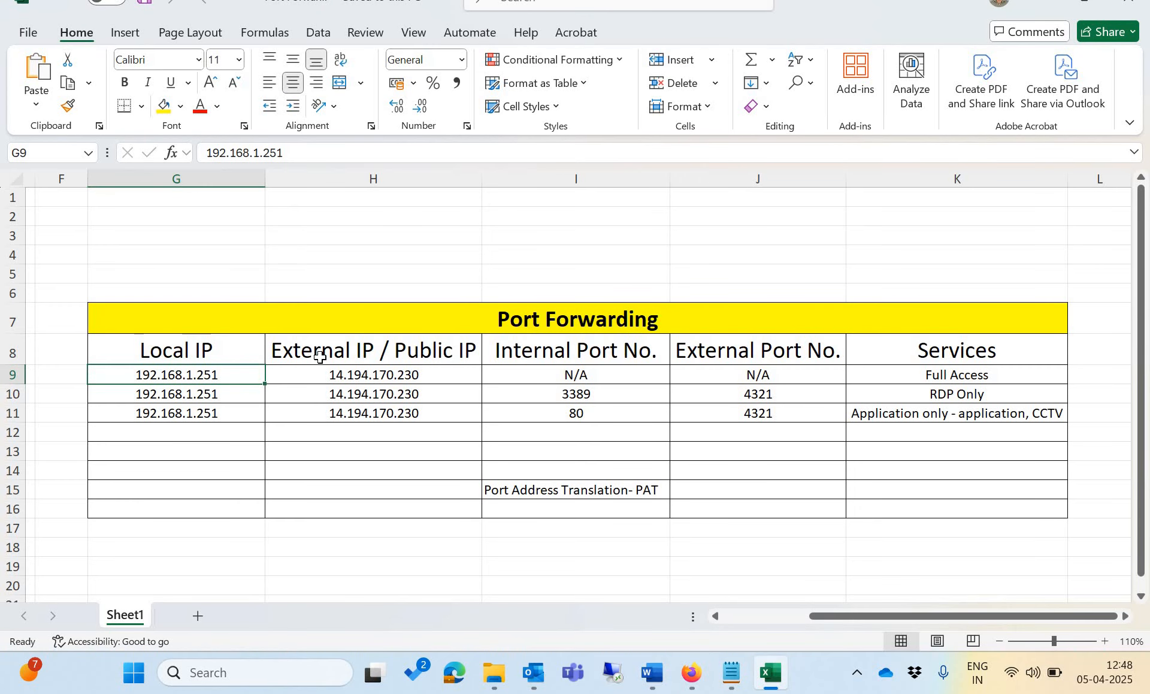
click(692, 672)
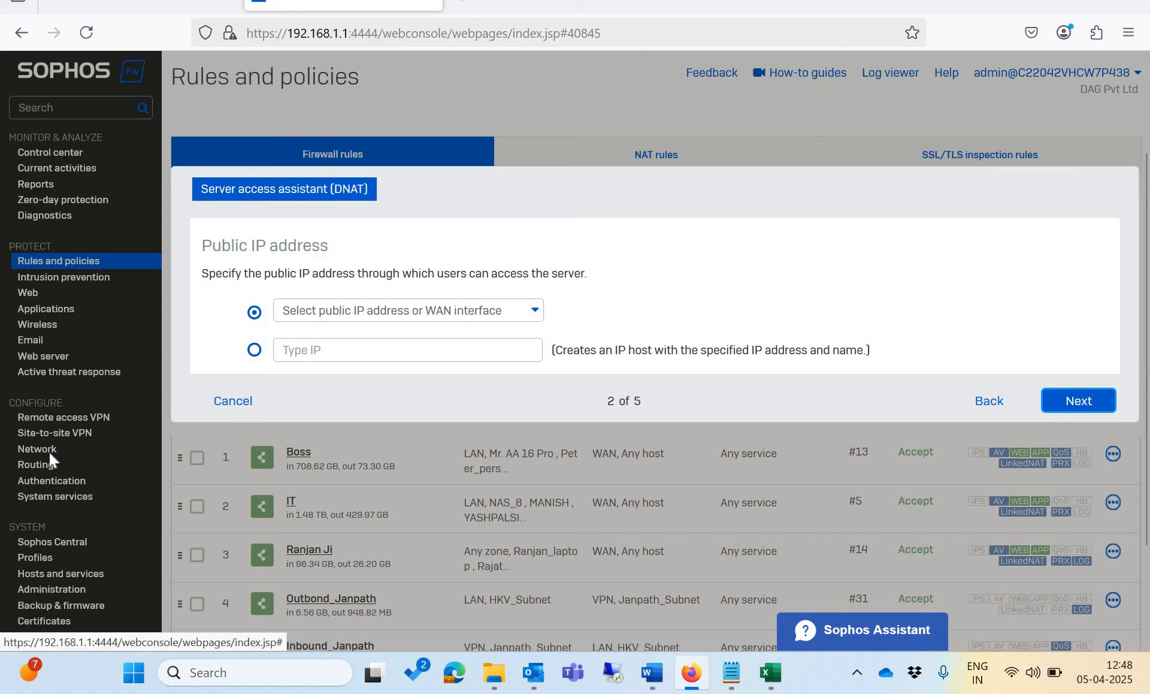
click(499, 316)
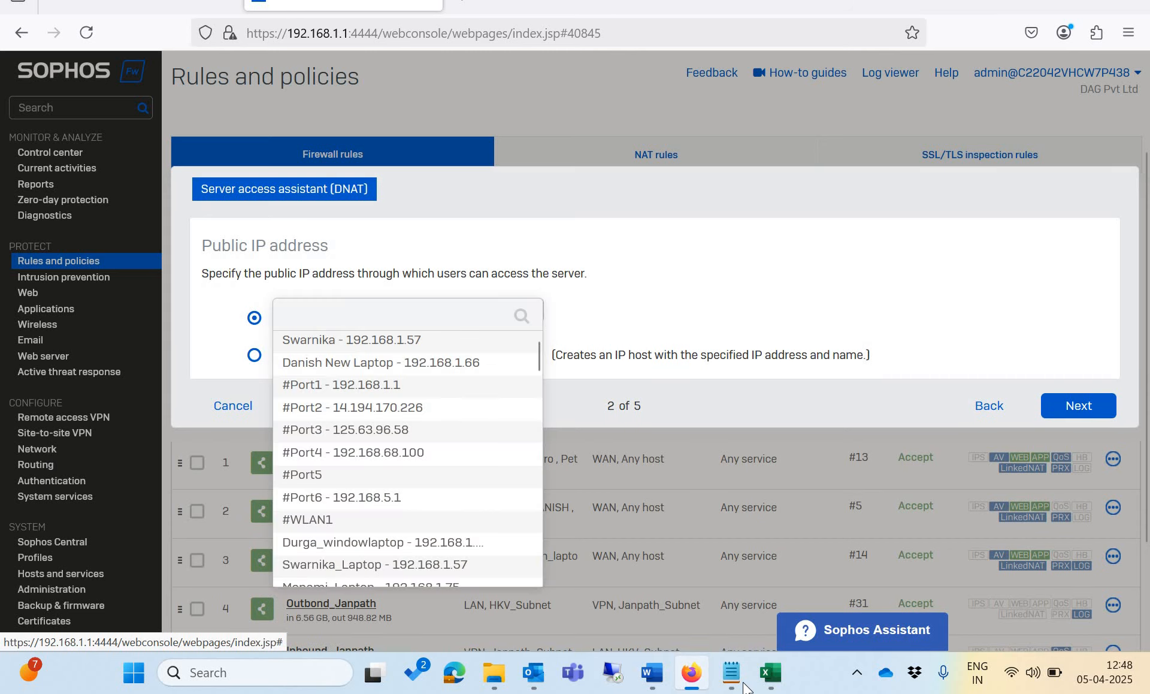
click(732, 674)
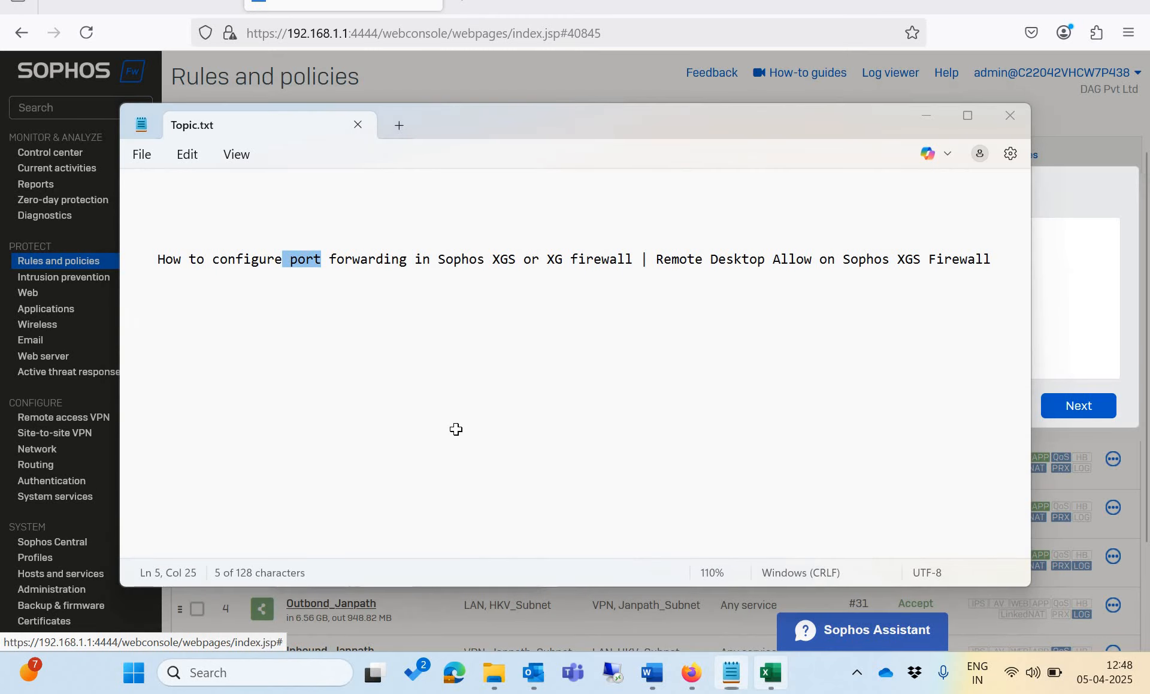
click(770, 672)
click(692, 673)
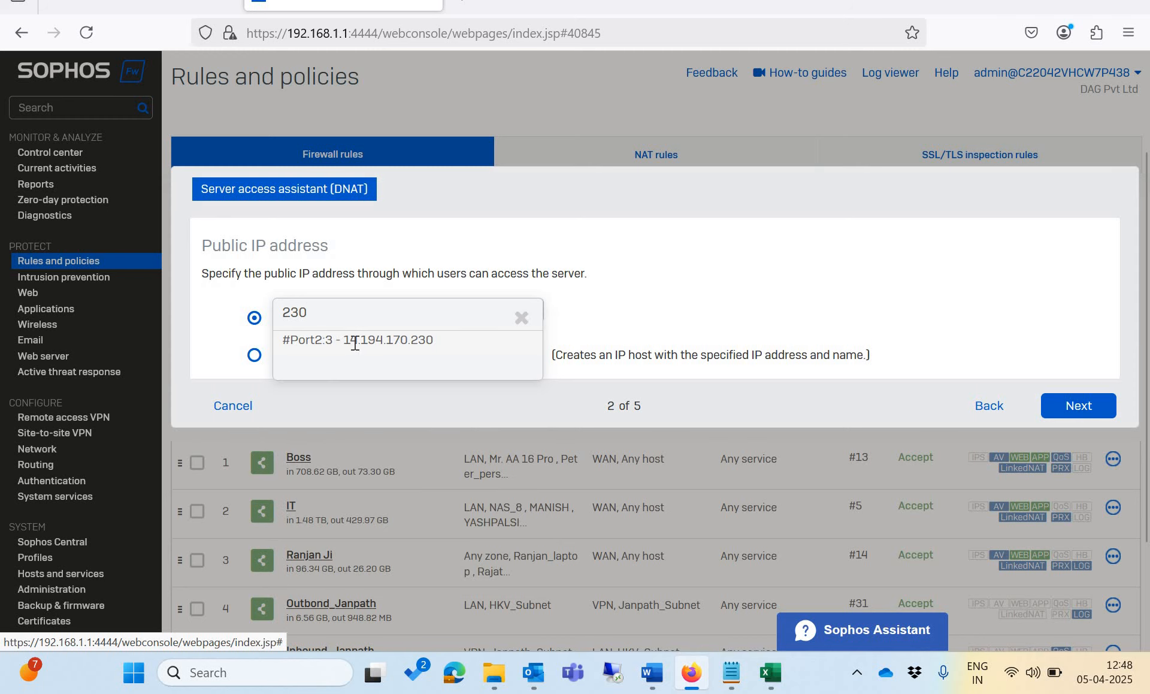
click(355, 340)
click(1076, 409)
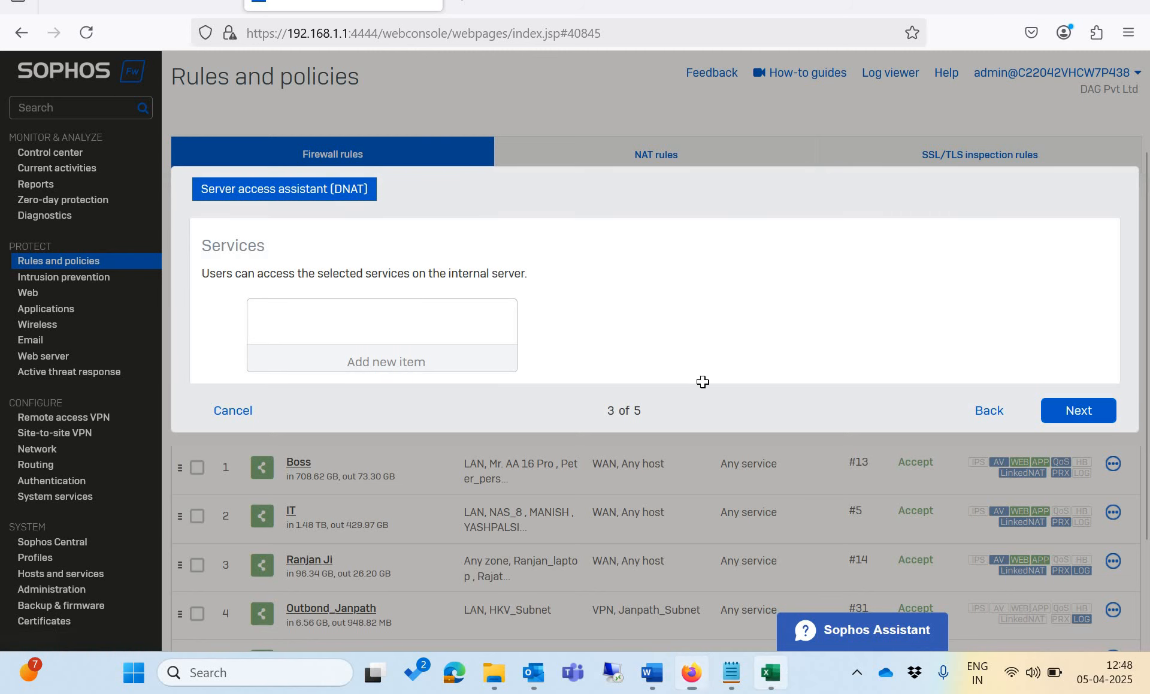
- Switch to Excel to review the Full Access entry's port and service cells in row 9, and return to Firefox
key(alt+Tab)
key(Right)
key(Right)
key(Right)
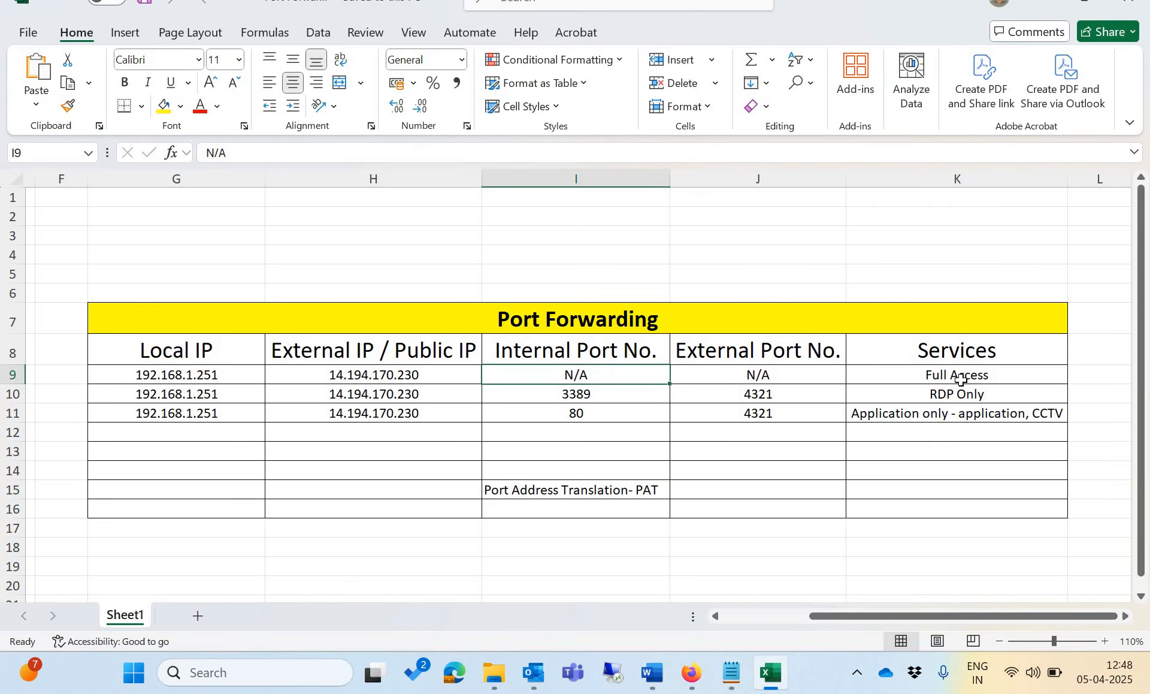
key(Right)
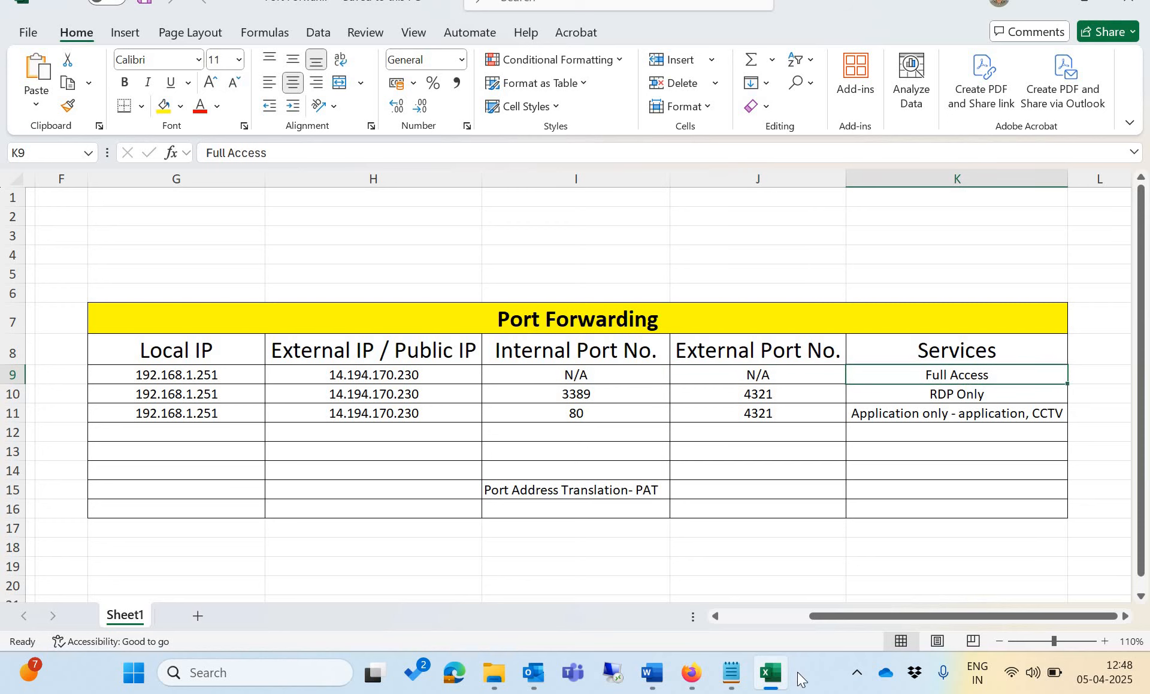
click(690, 674)
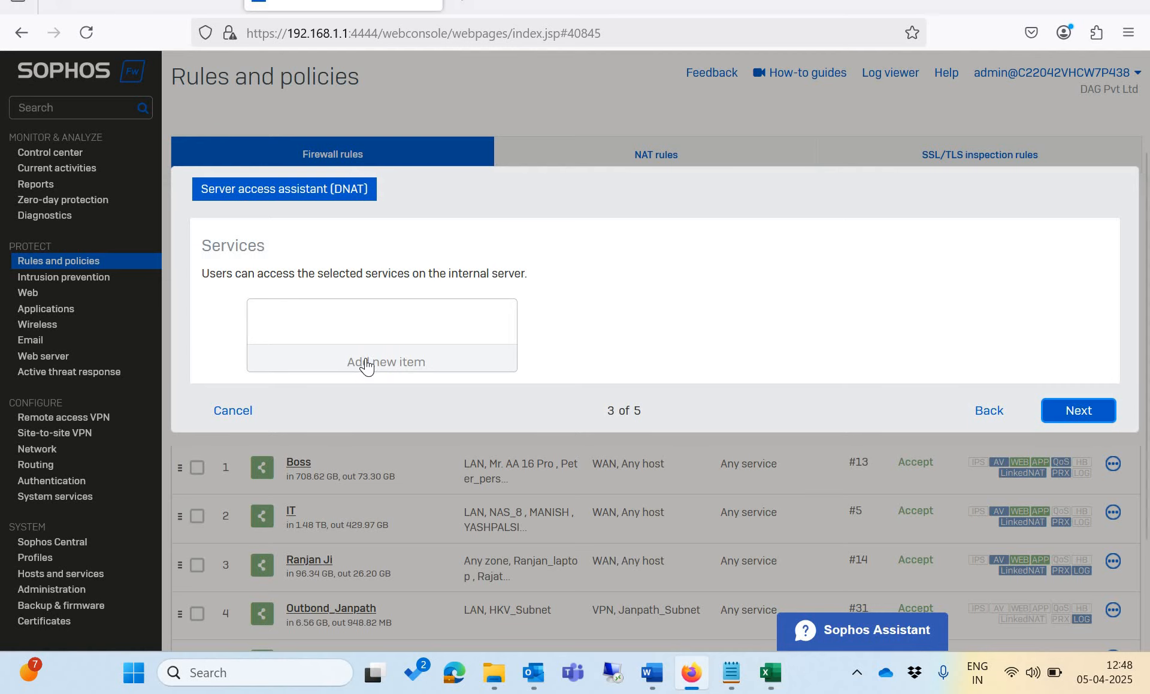
- Browse the assistant's list of available services, from Any through to X-WINDOWS
click(296, 358)
scroll(297, 358, down, 1)
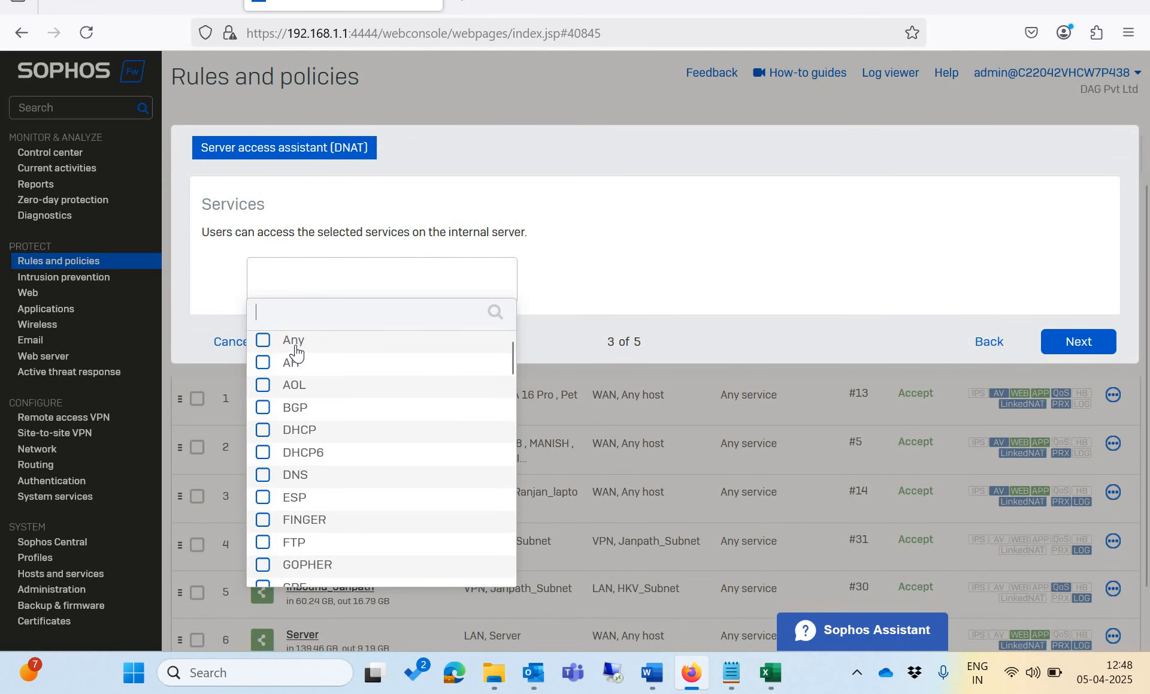
click(296, 348)
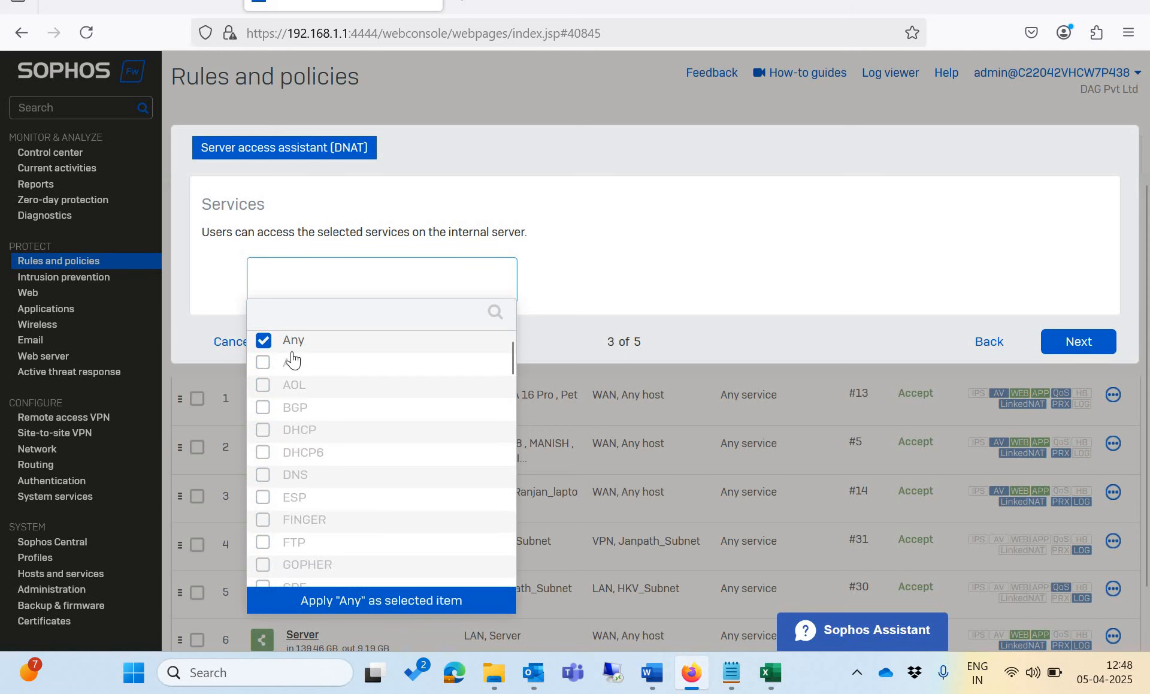
click(321, 464)
scroll(324, 466, down, 3)
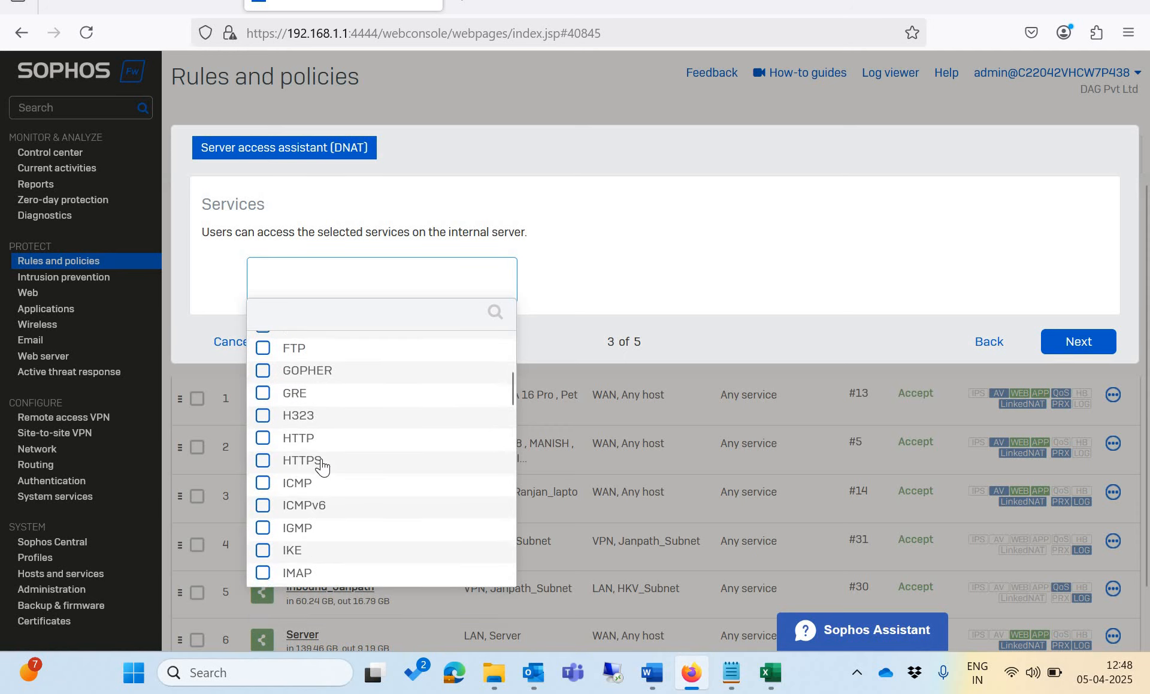
scroll(322, 465, down, 5)
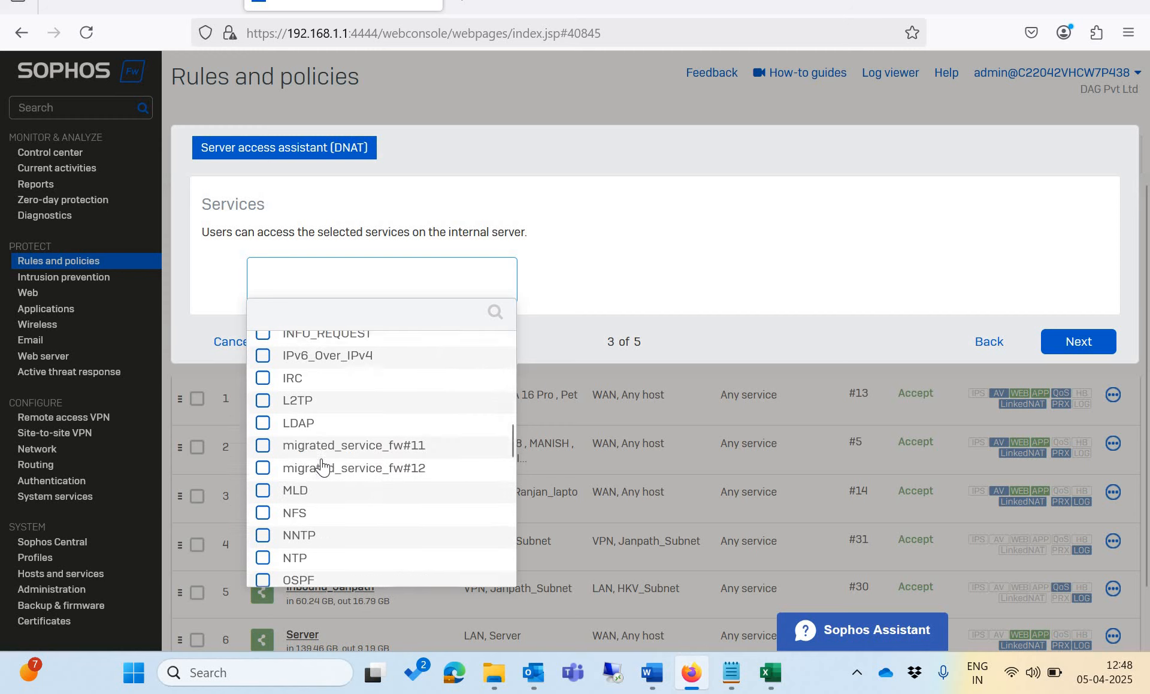
scroll(322, 466, down, 1)
scroll(323, 465, down, 2)
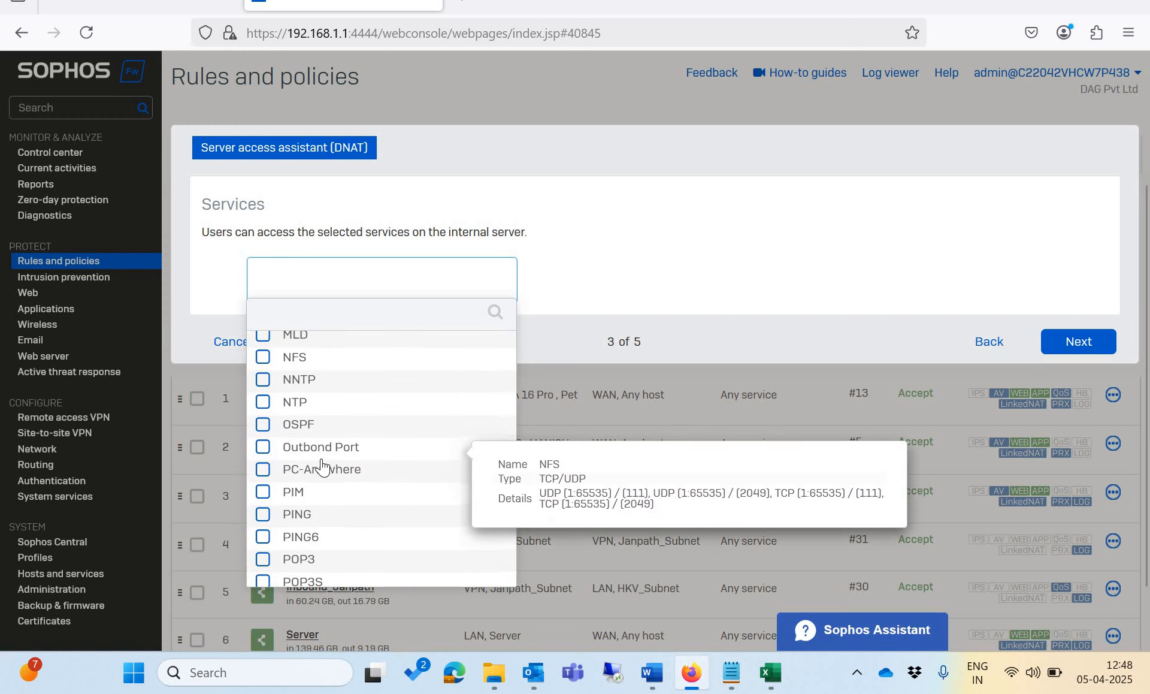
scroll(322, 465, down, 2)
scroll(322, 466, down, 3)
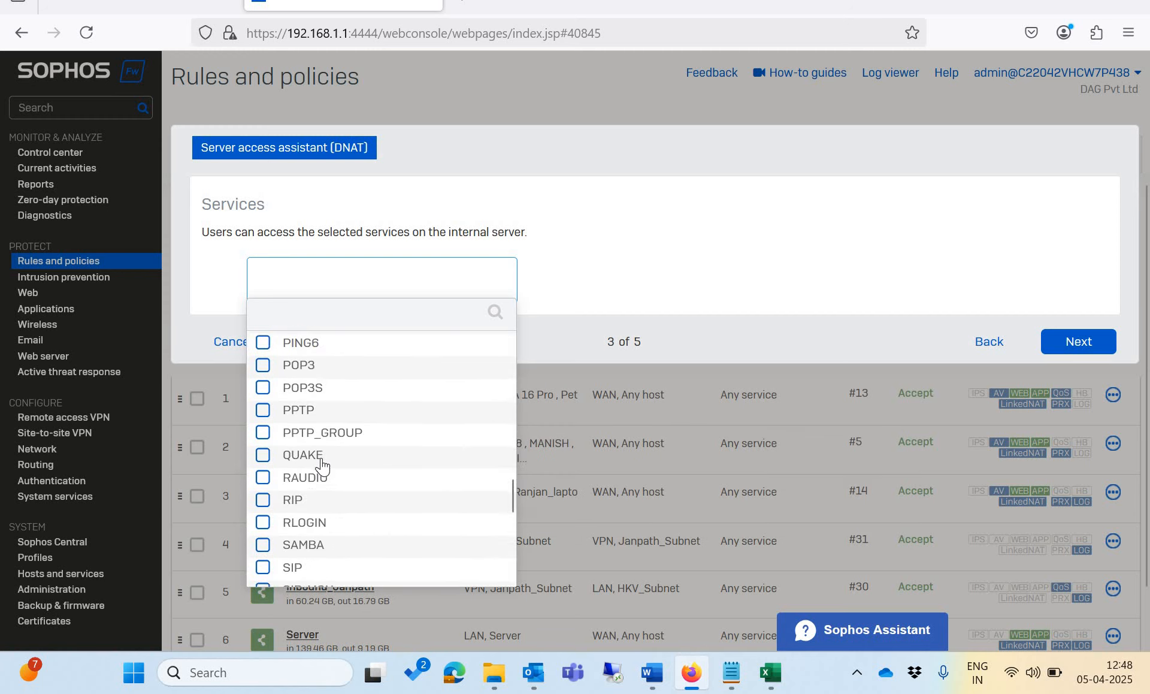
scroll(323, 465, down, 2)
scroll(323, 466, down, 4)
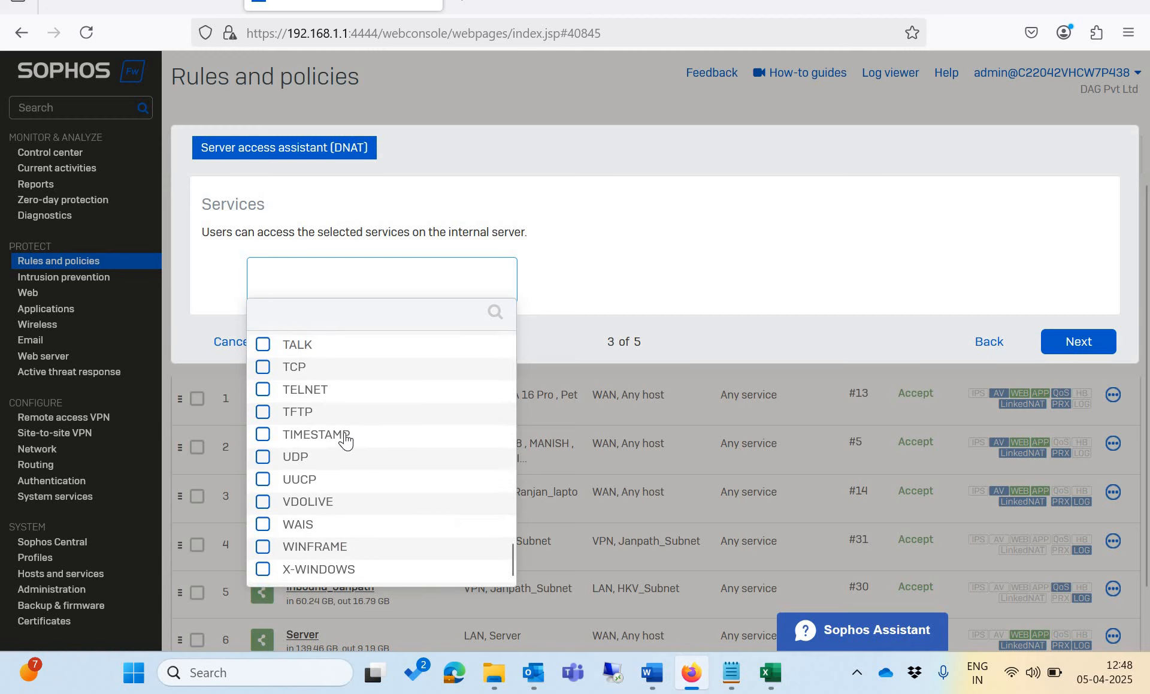
scroll(348, 444, up, 20)
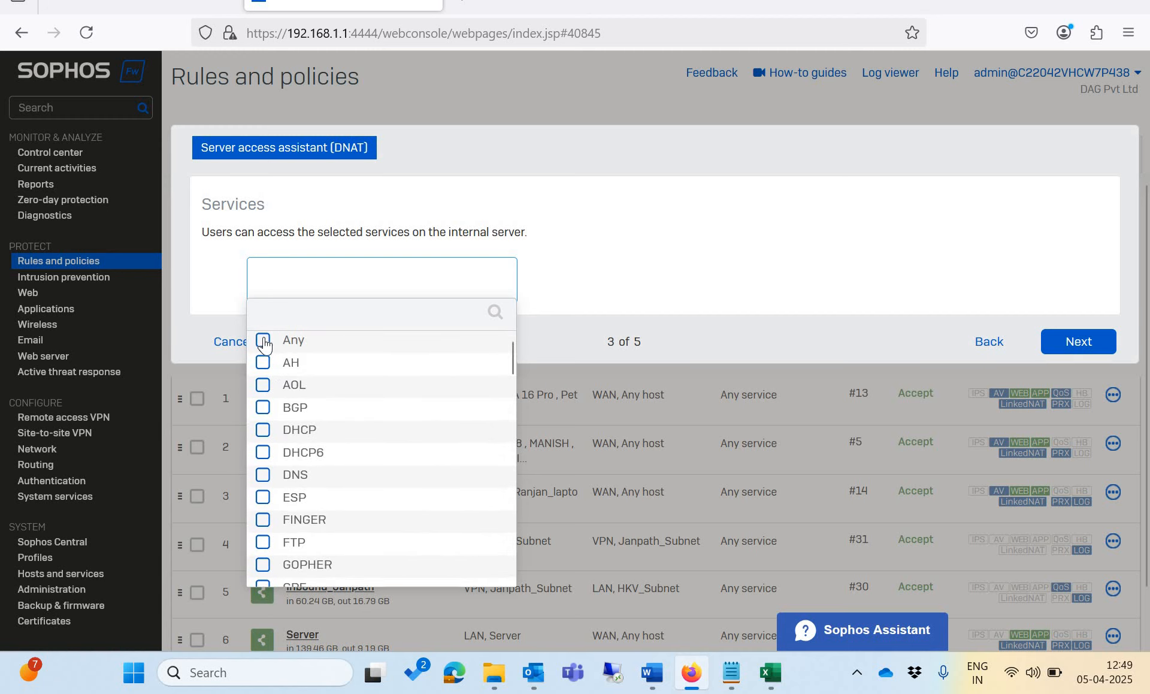
- Set the accessible services to Any, and accept Any as the external source networks and devices
click(263, 340)
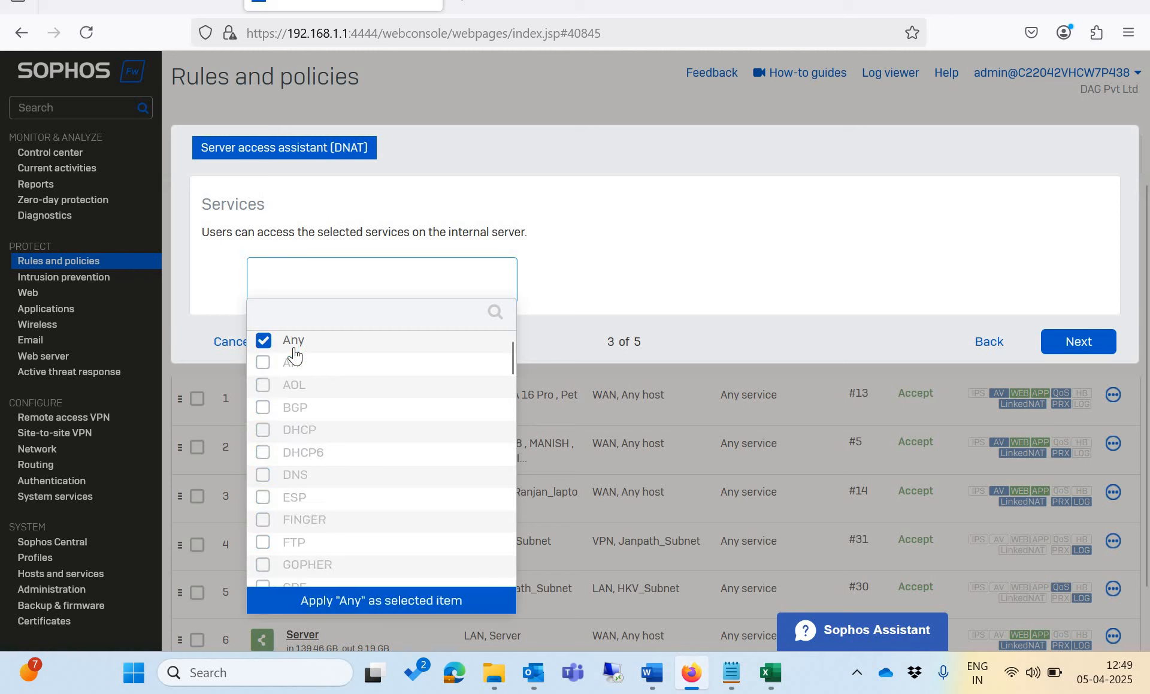
click(402, 600)
click(1079, 373)
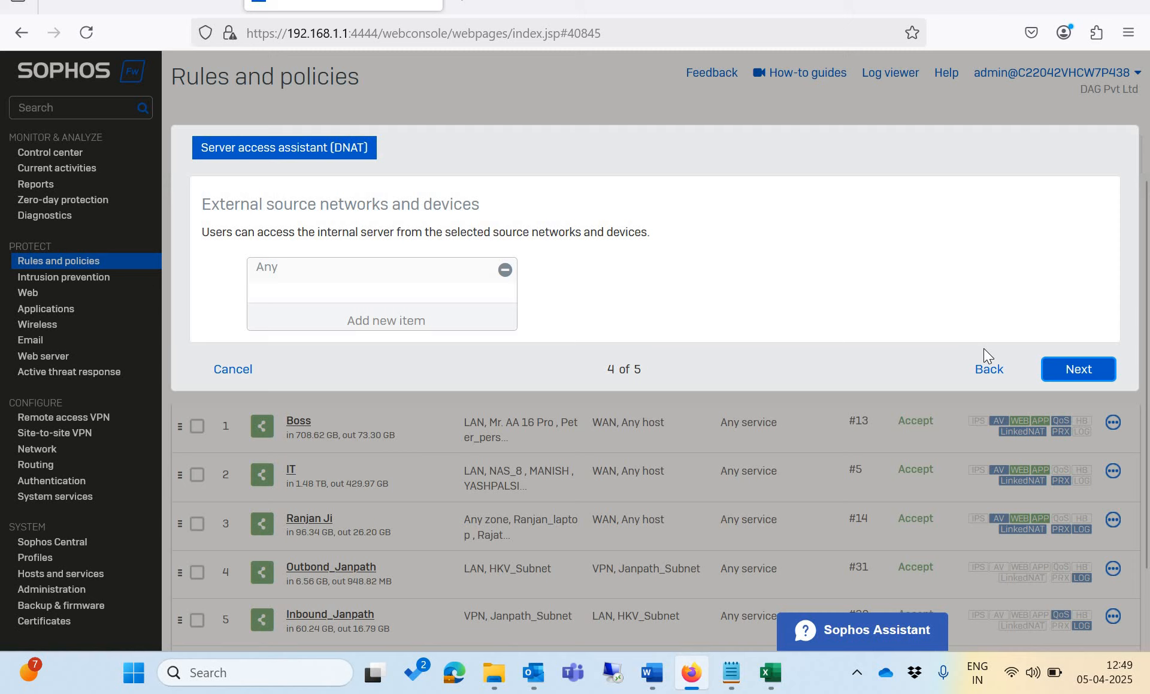
click(1075, 371)
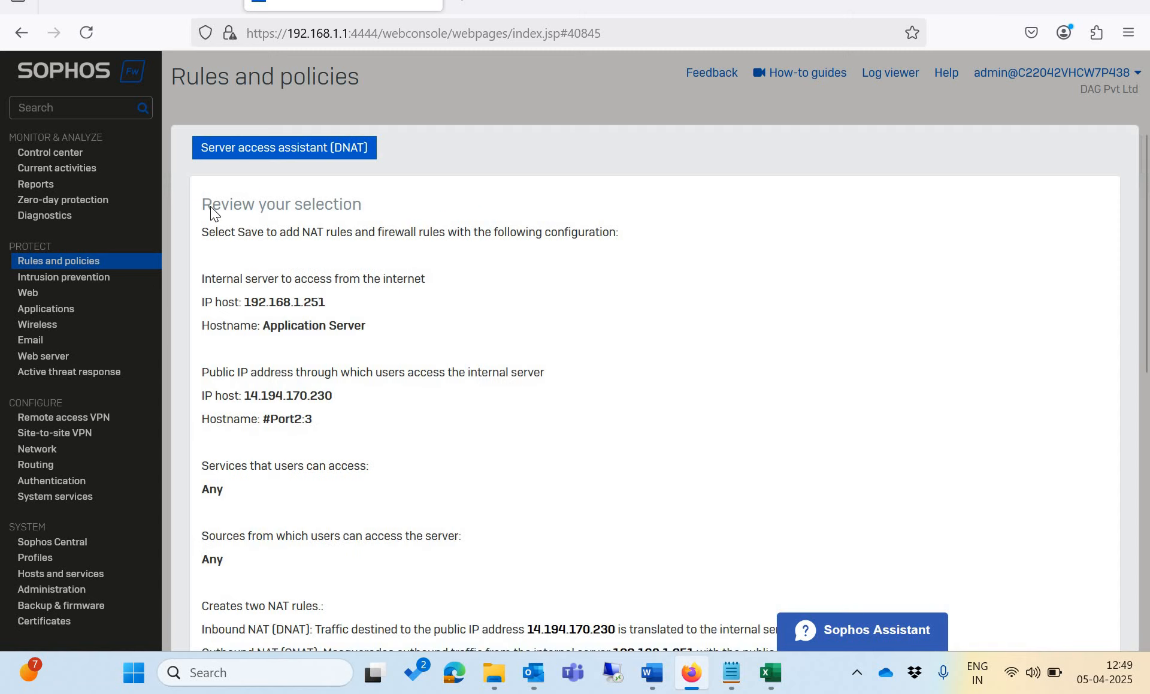
- Review the DNAT configuration summary, and save the NAT and firewall rules to finish the assistant
drag(212, 206, 352, 210)
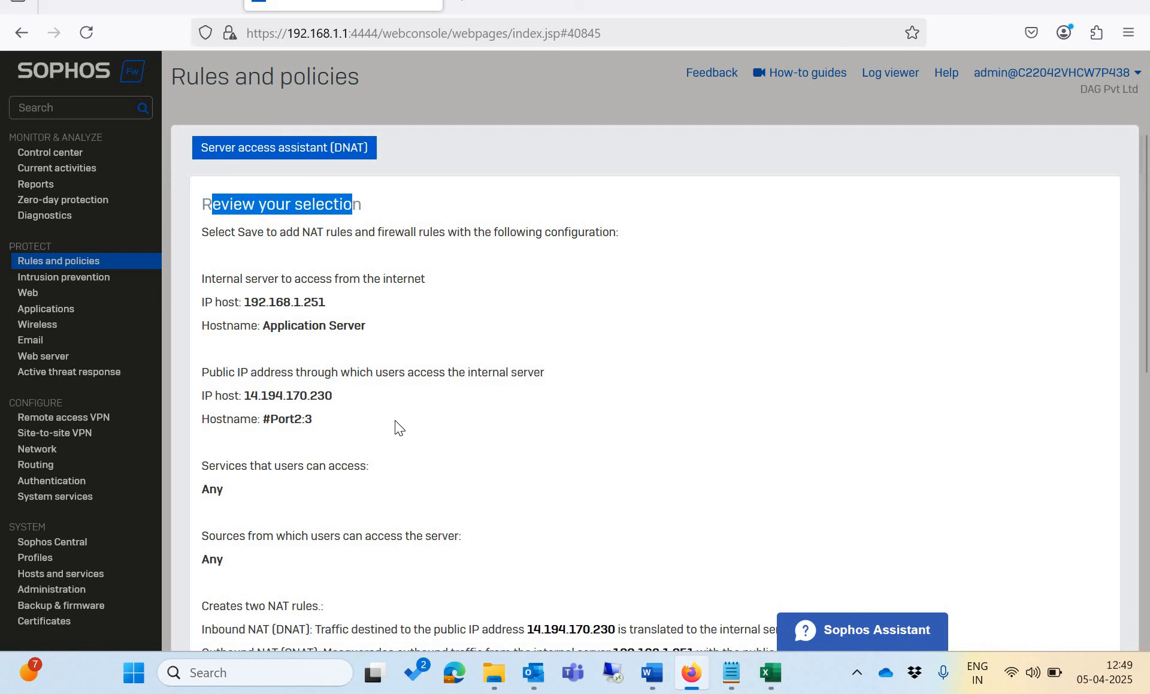
scroll(397, 419, down, 7)
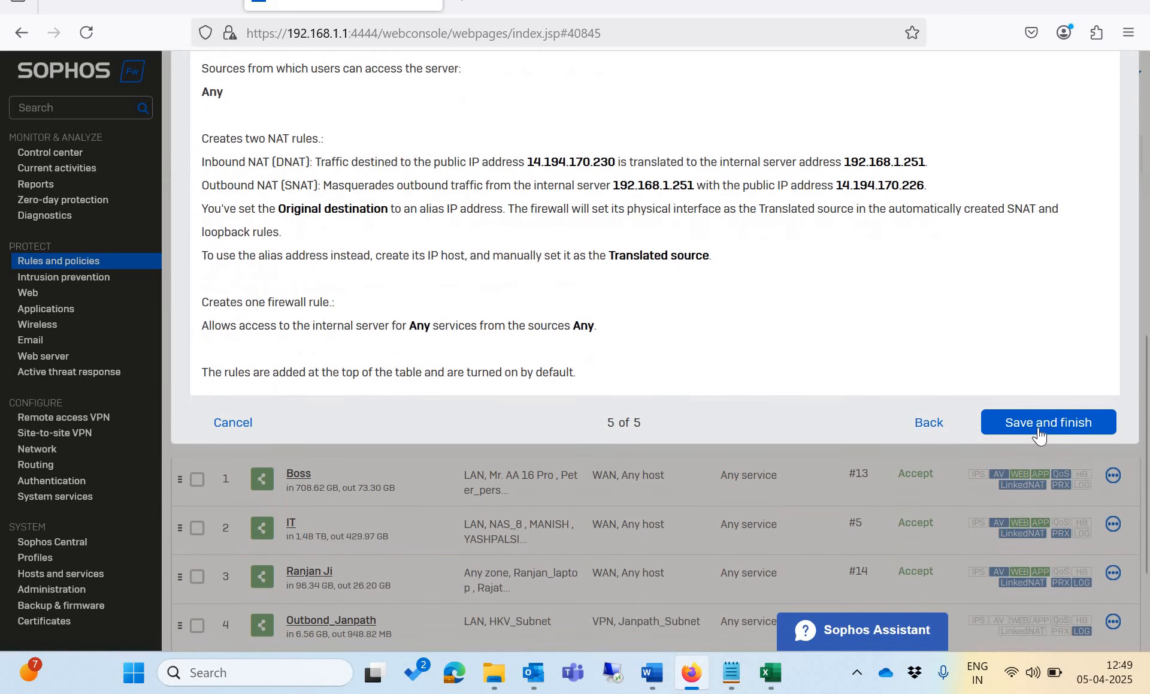
click(1043, 426)
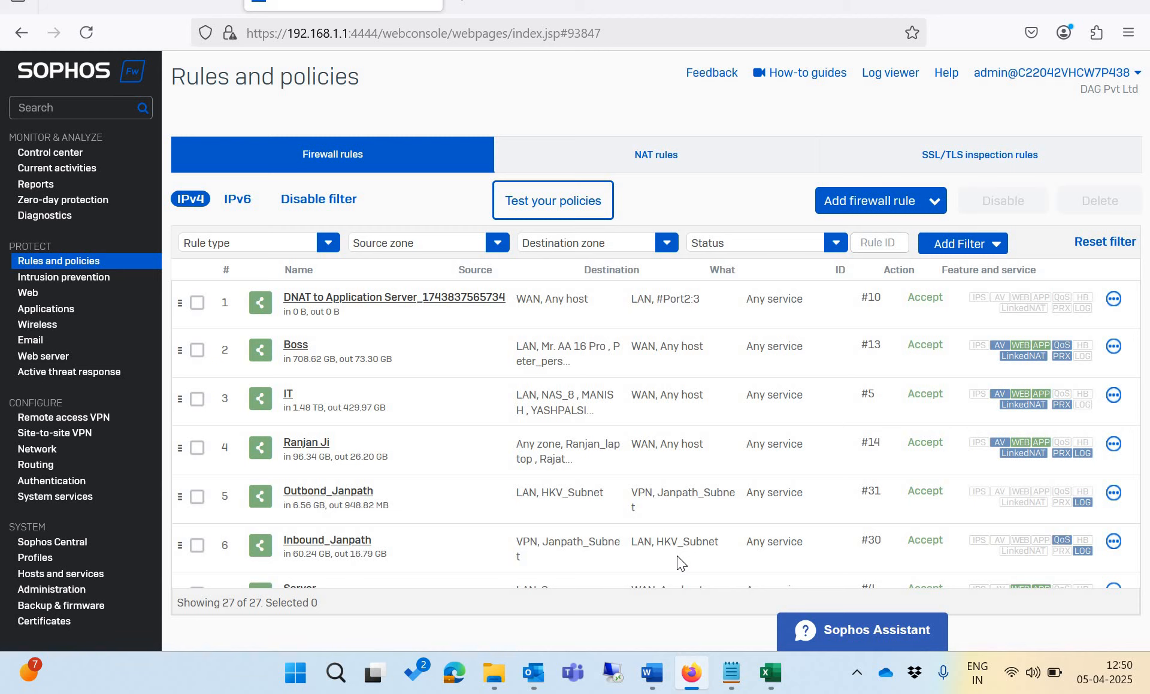
- Recheck the Full Access entry's local IP in Excel, and return to the Sophos firewall rules in Firefox
click(770, 672)
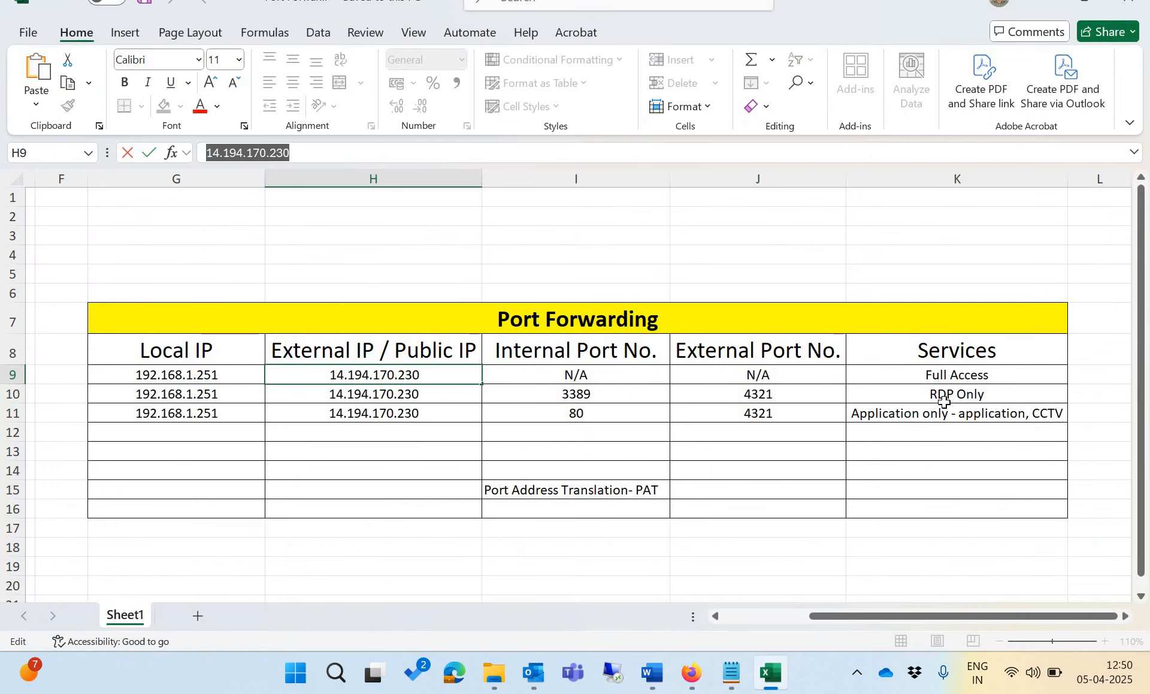
click(240, 377)
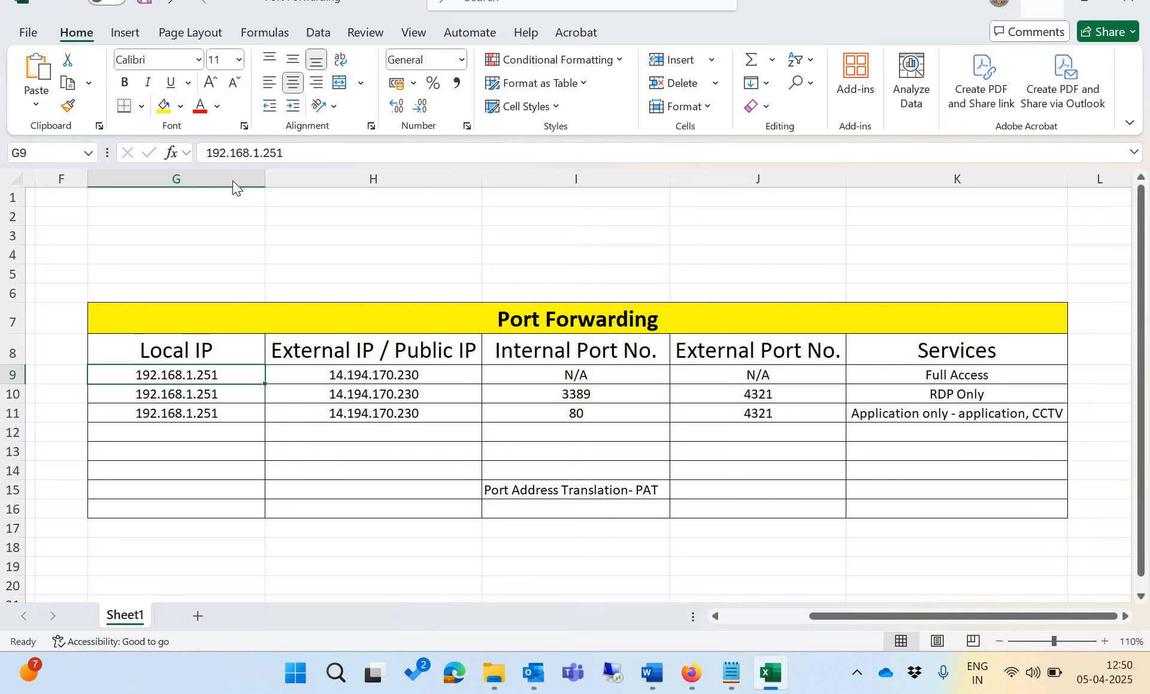
key(alt+Tab)
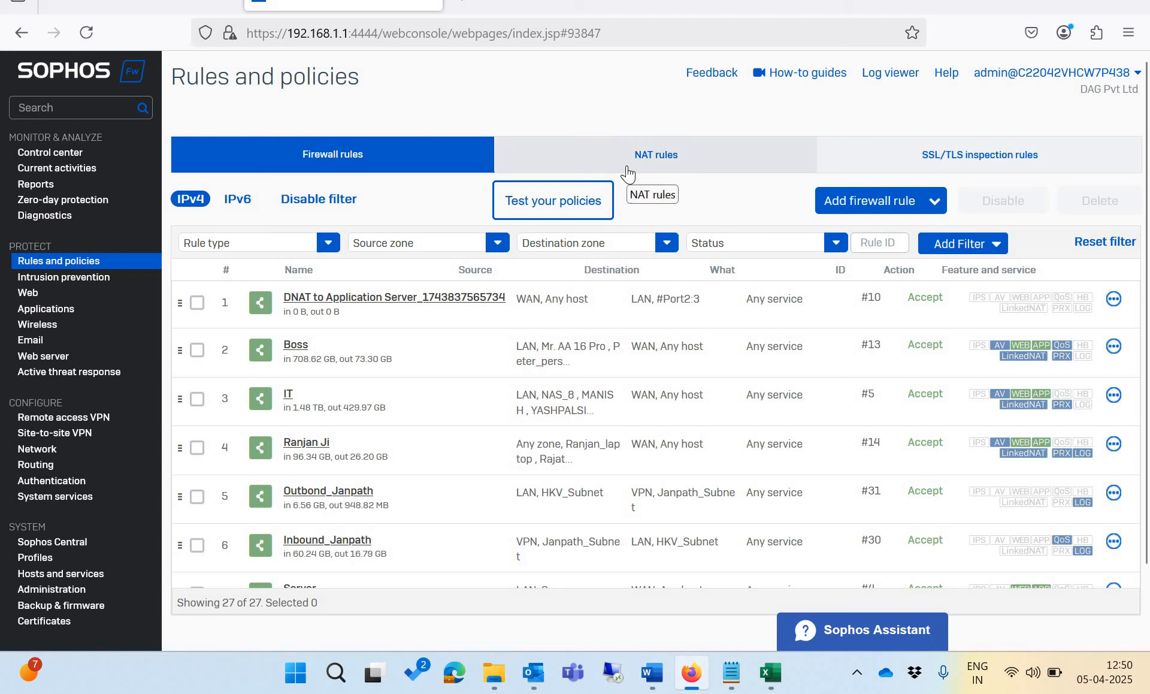
- Open Remote Desktop Connection with the mstsc command
key(super+r)
text(ms)
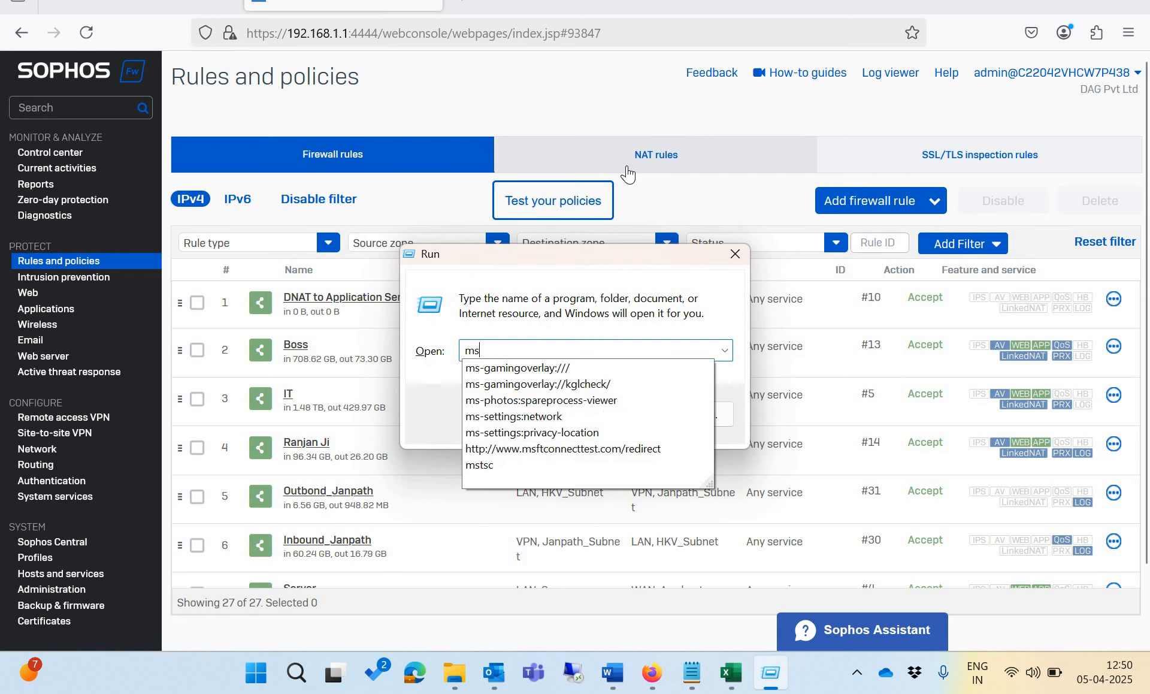
text(tsc)
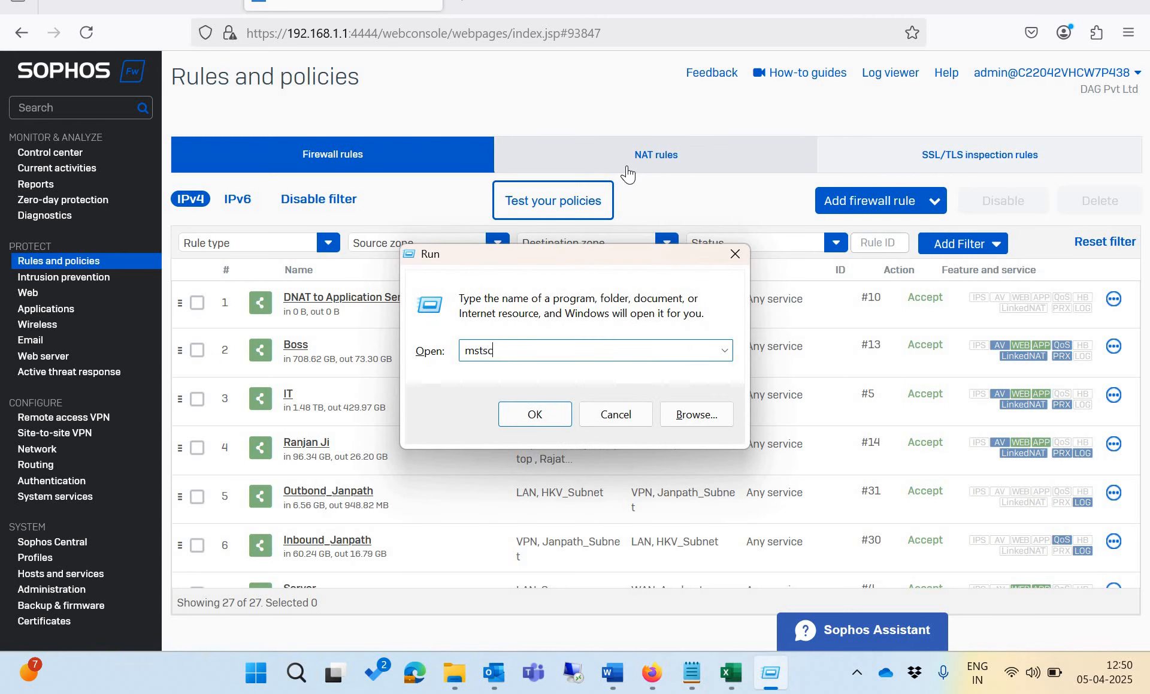
key(Return)
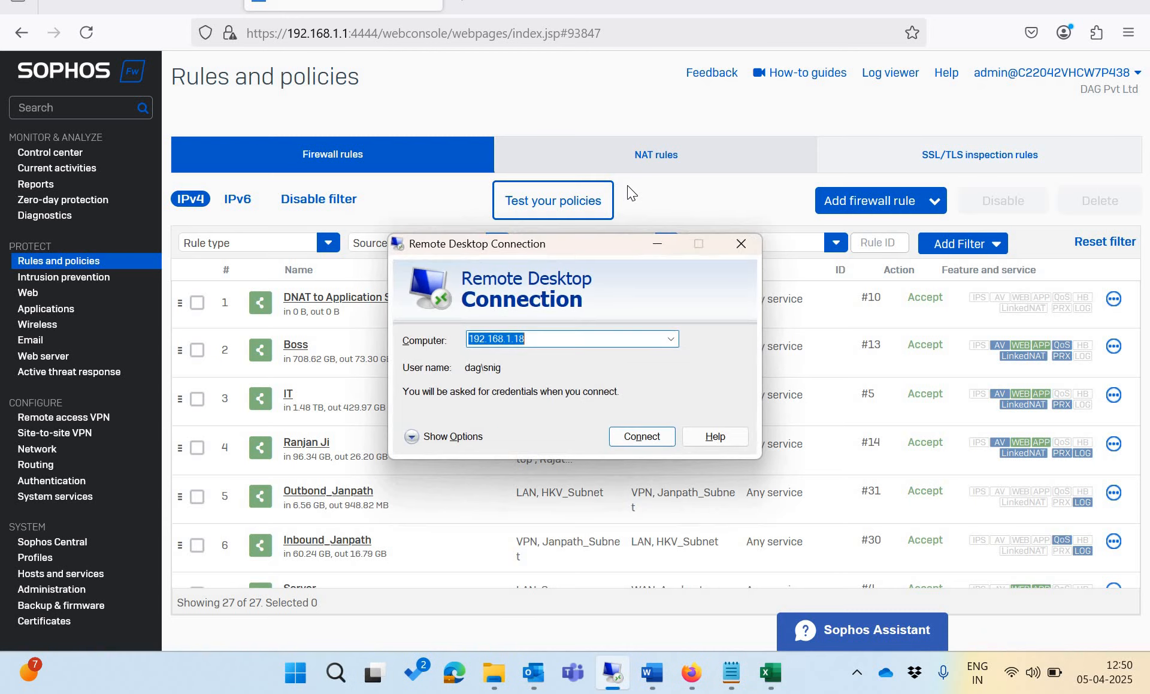
- Copy the Full Access entry's public IP 14.194.170.230 from Excel into Remote Desktop Connection as the computer address
click(771, 672)
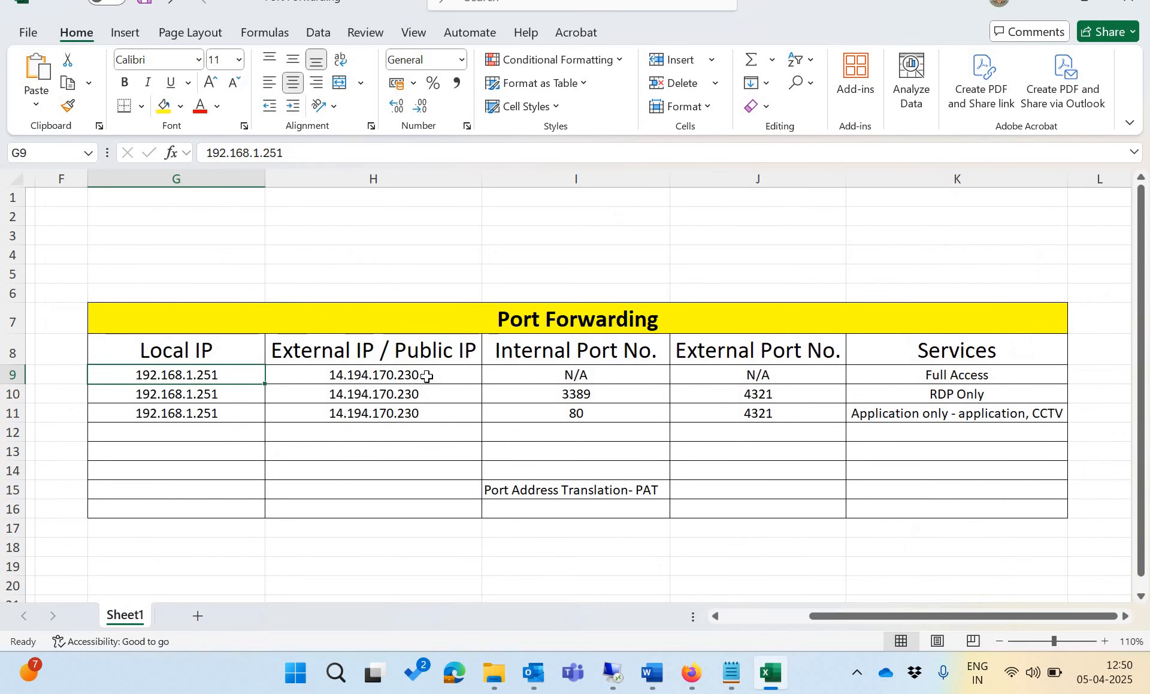
click(427, 376)
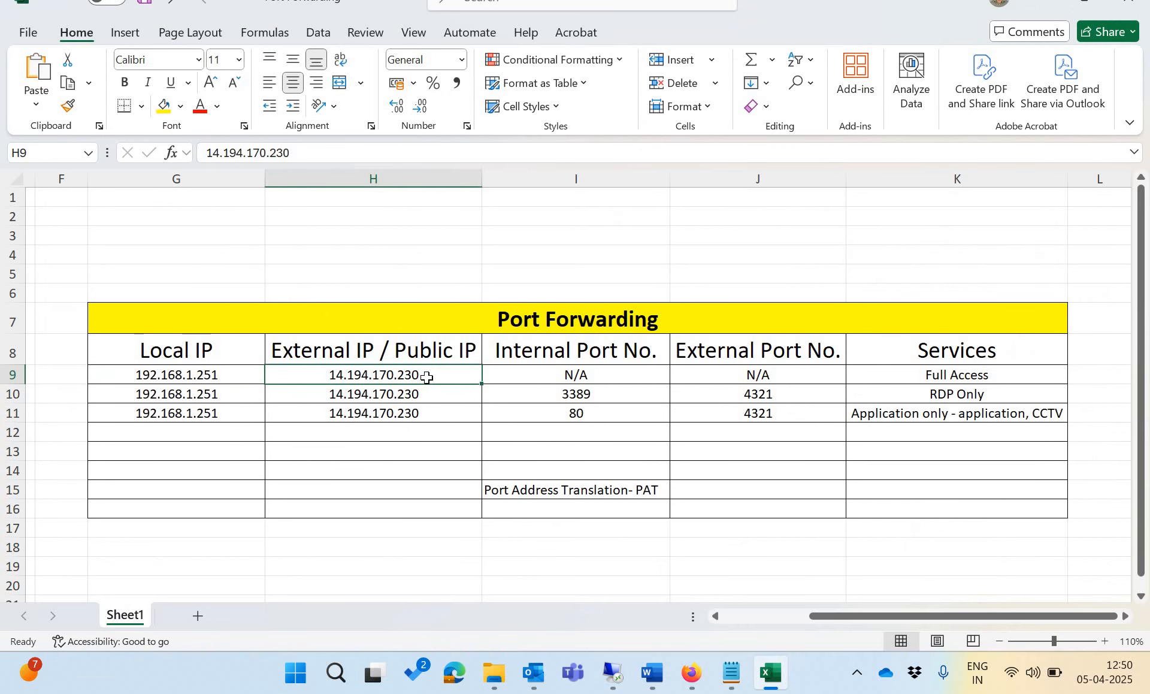
key(ctrl+c)
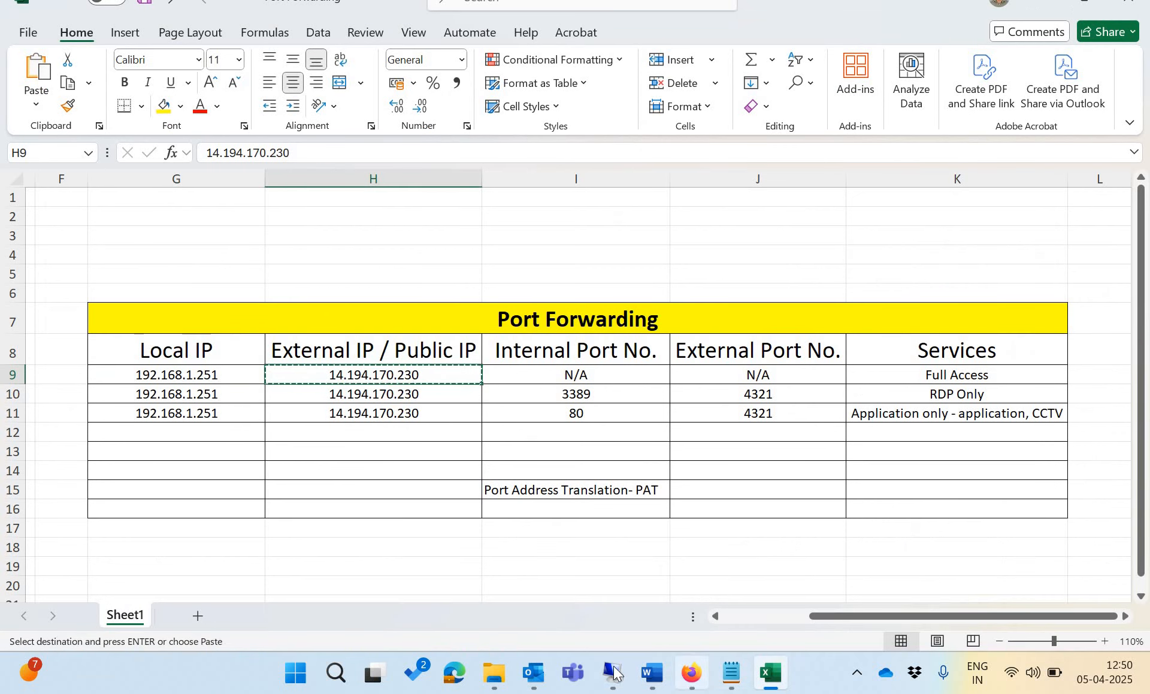
key(alt+Tab)
key(ctrl+v)
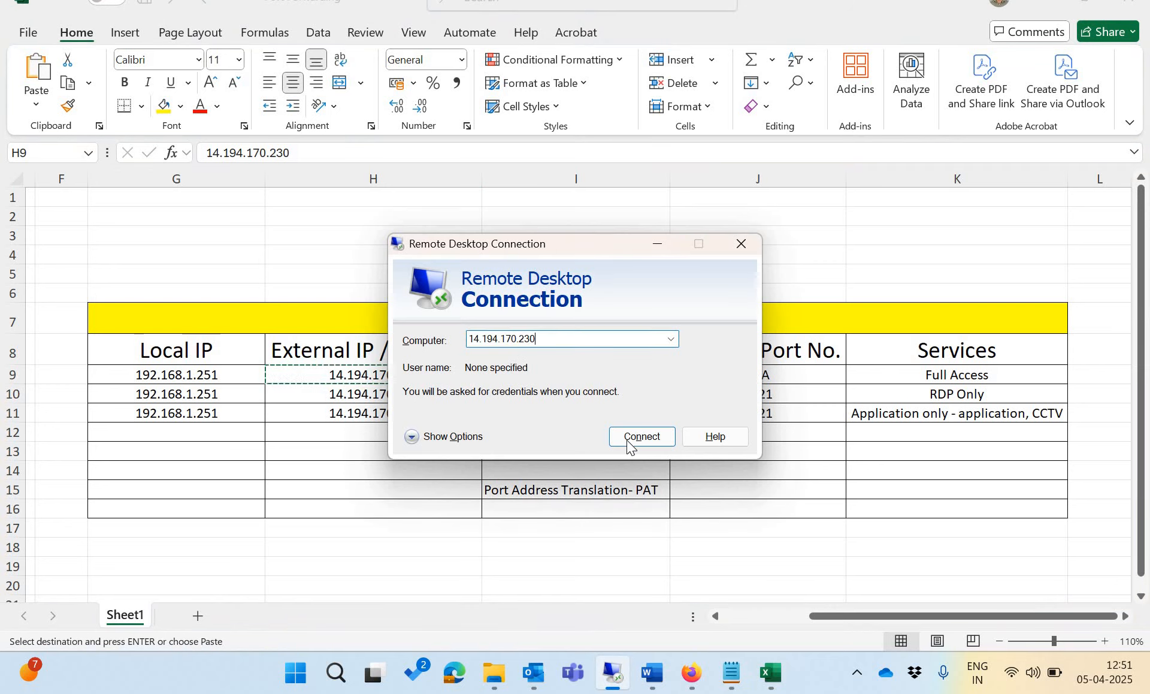
- Connect to the remote computer with the account password, and accept the untrusted certificate for this connection
click(630, 441)
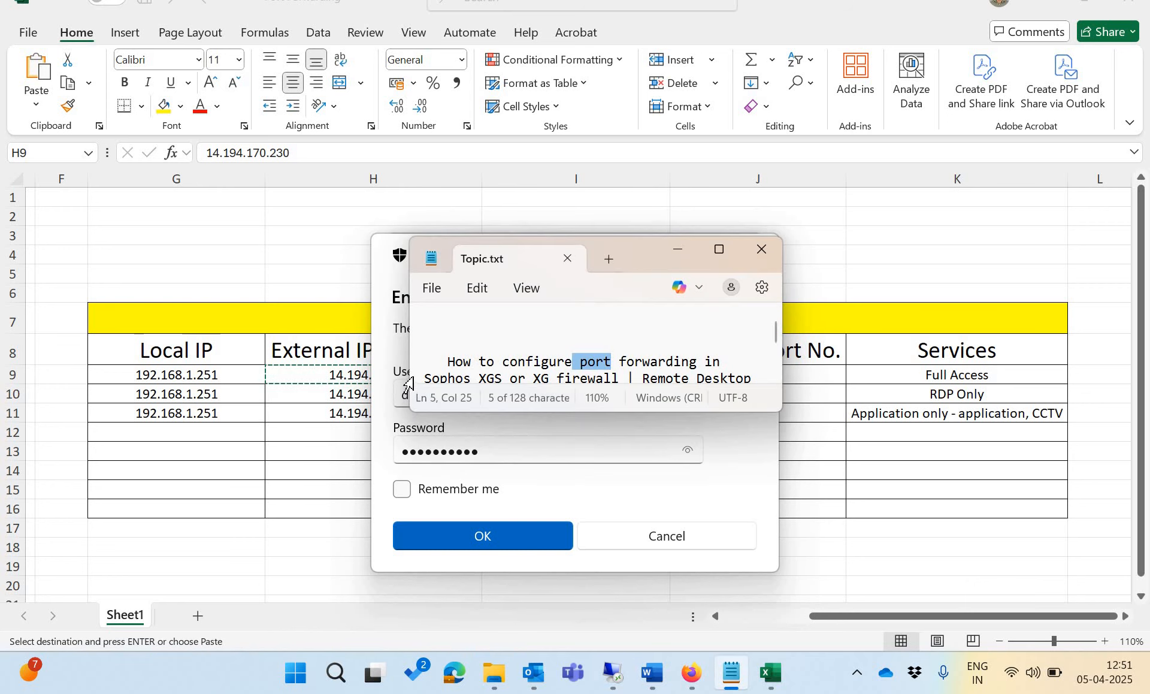
click(527, 521)
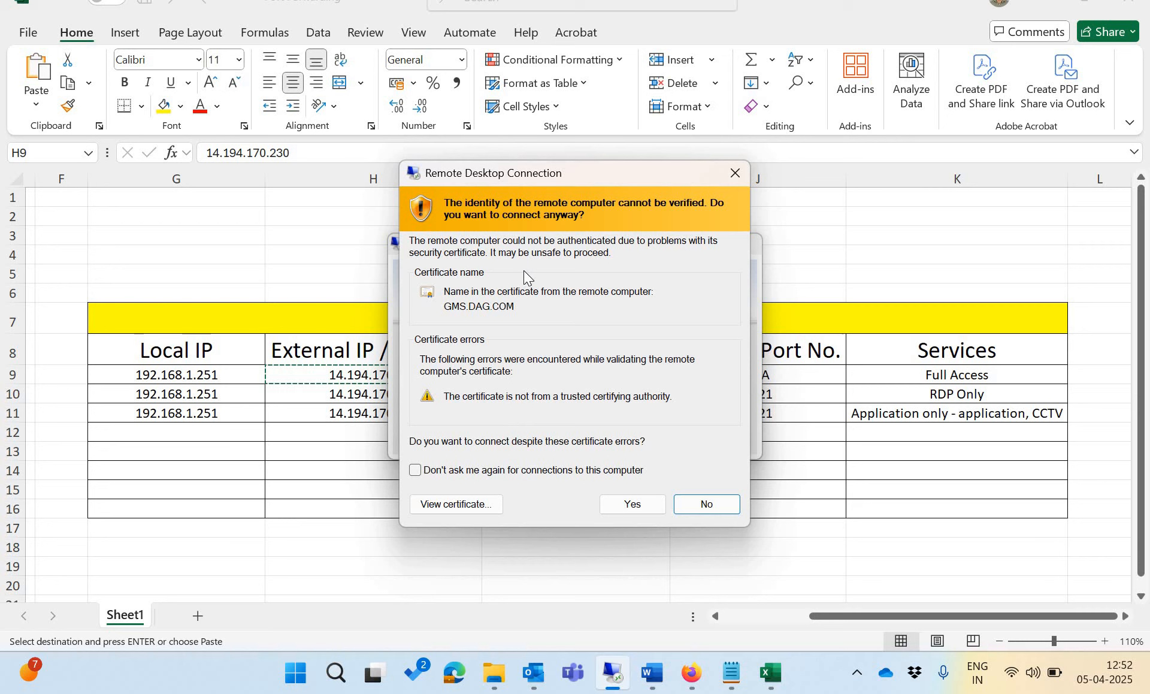
click(634, 503)
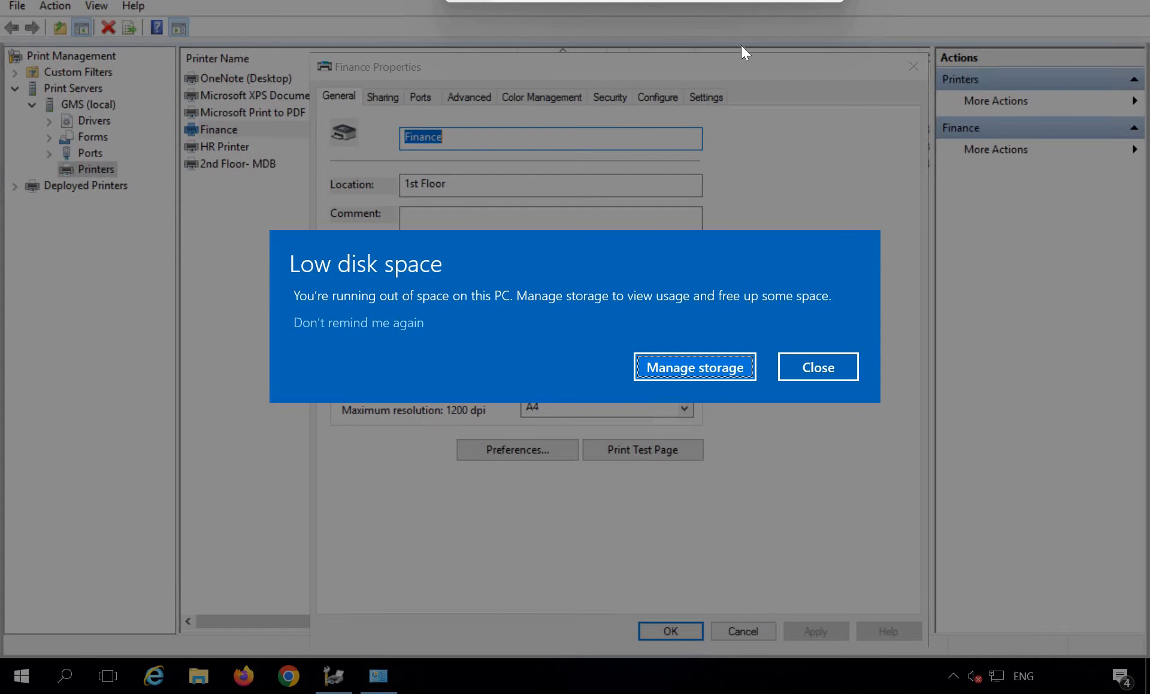
- Dismiss the low disk space notice on the remote server, and close the Finance printer properties and Print Management
click(810, 365)
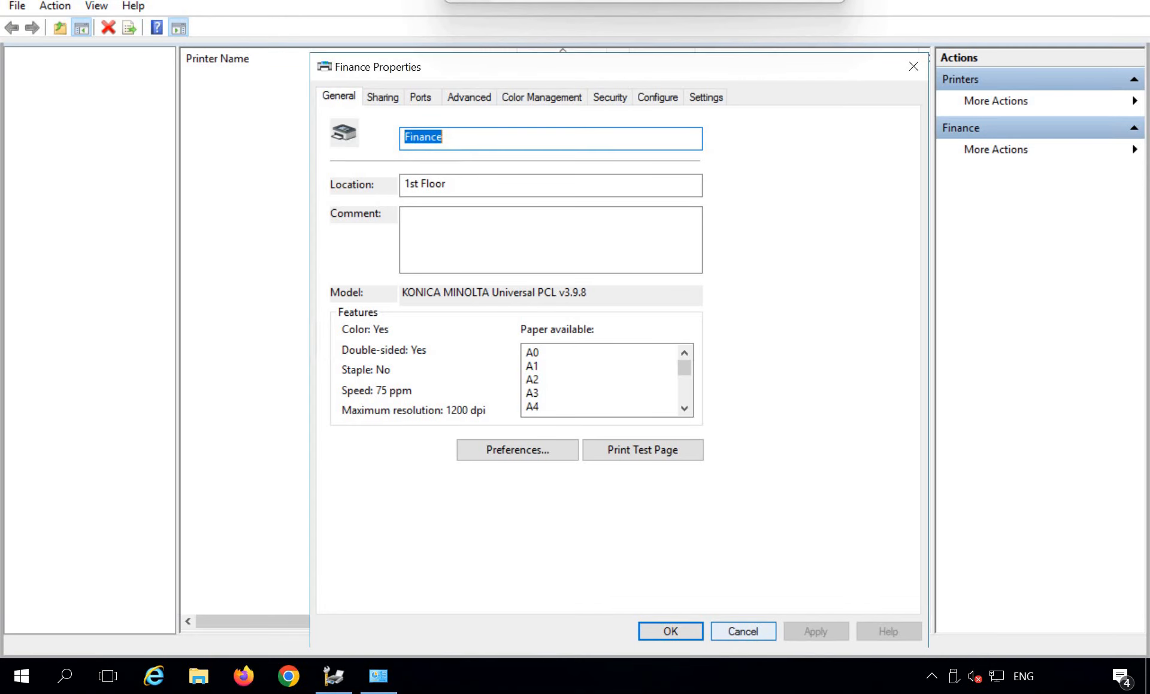
click(743, 631)
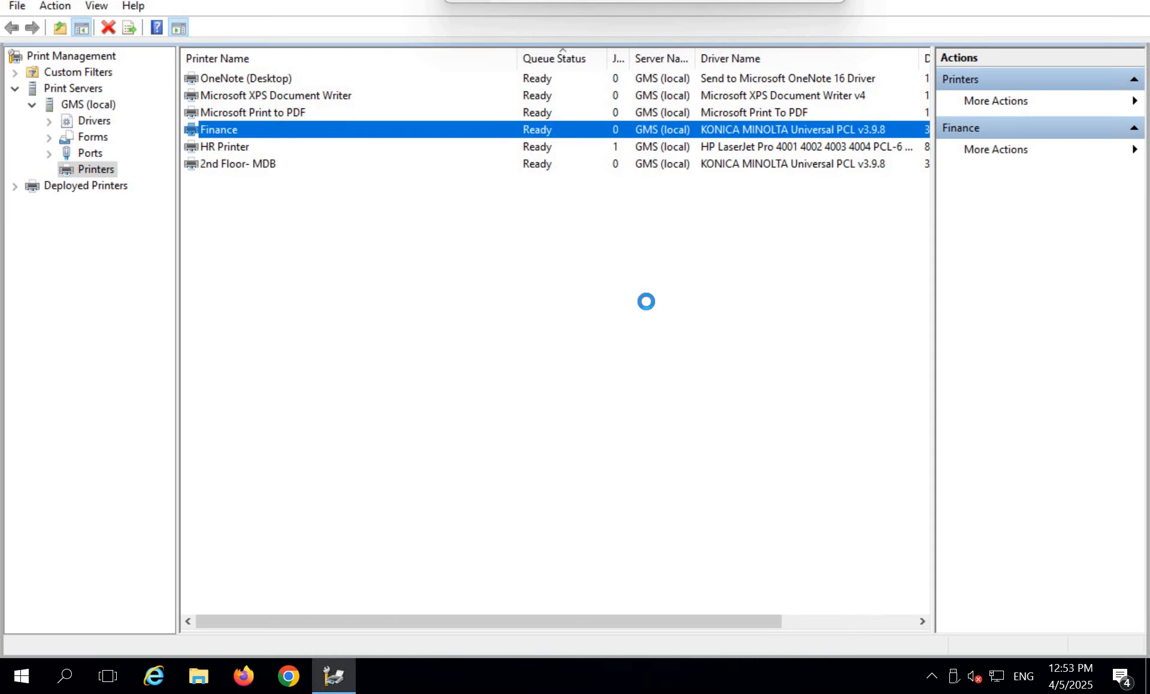
key(alt+F4)
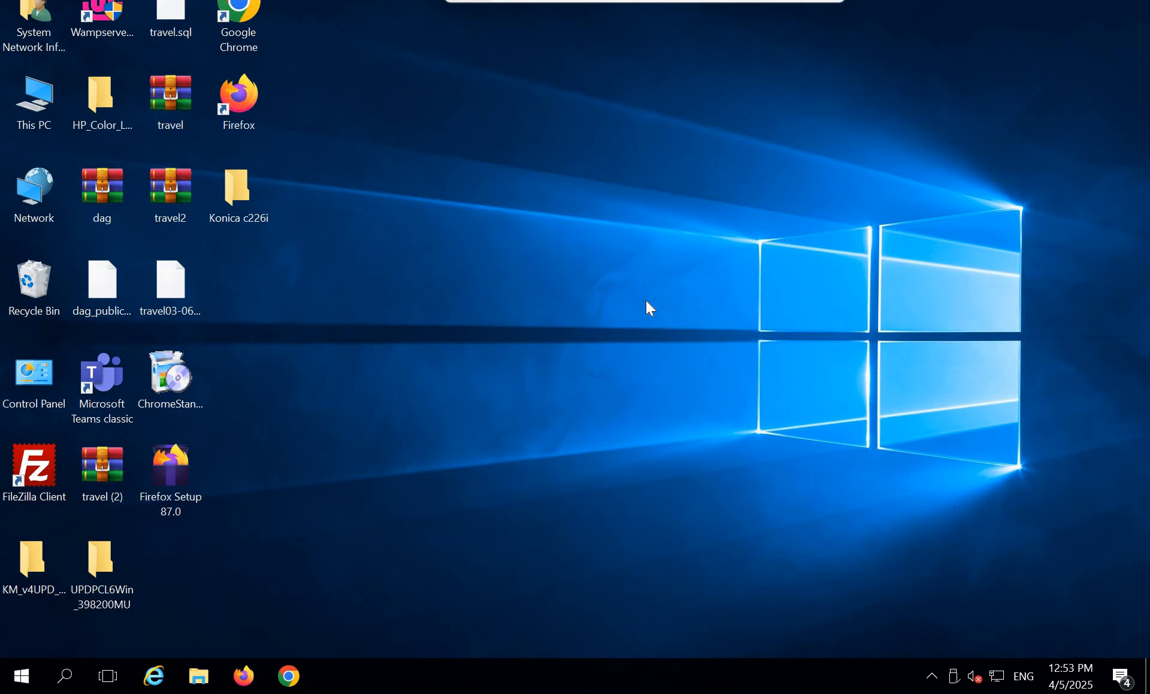
- Return to the Excel table and review the listed services and the RDP Only entry's internal and external ports
key(alt+Tab)
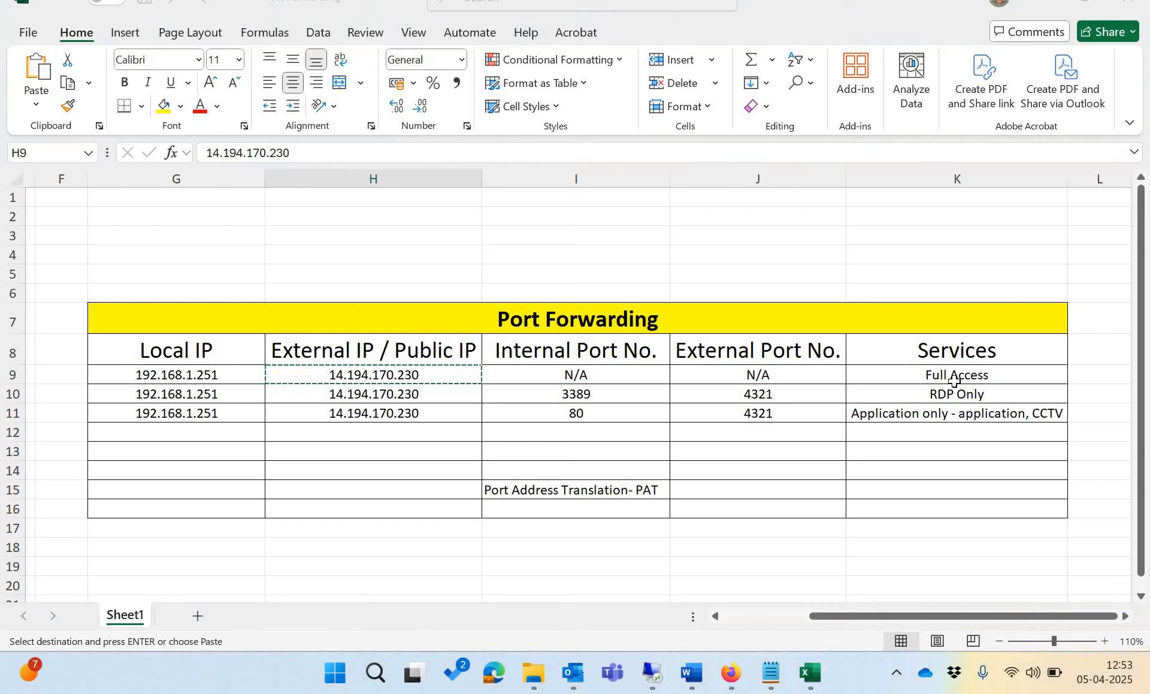
click(905, 413)
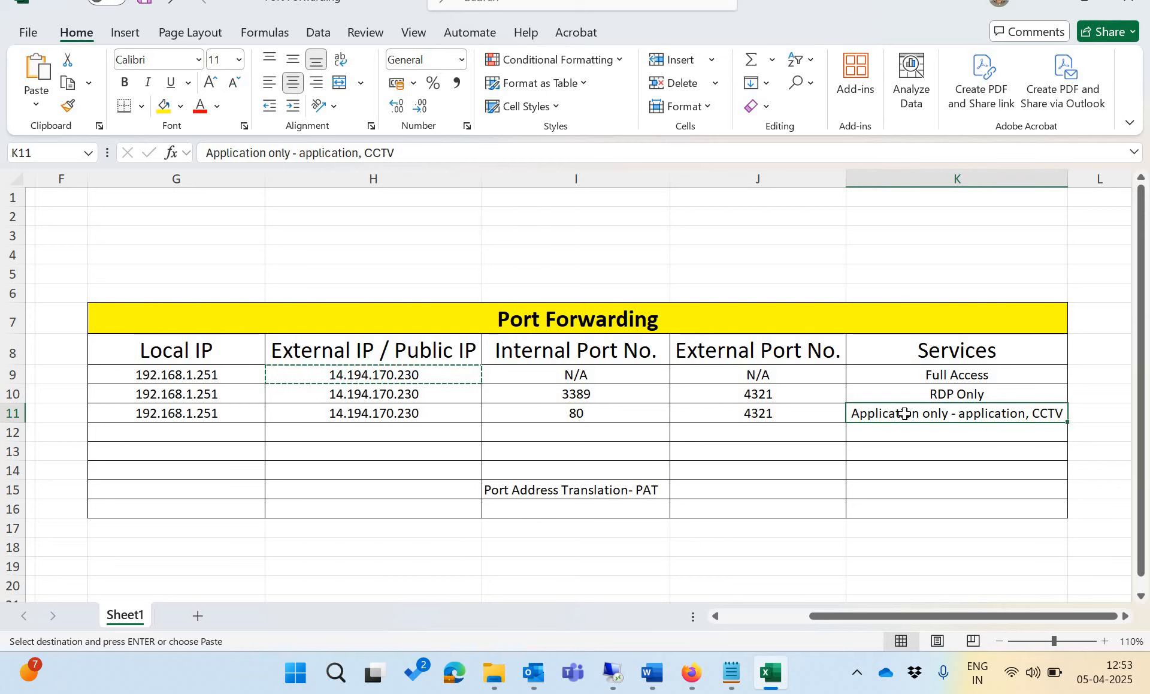
click(925, 378)
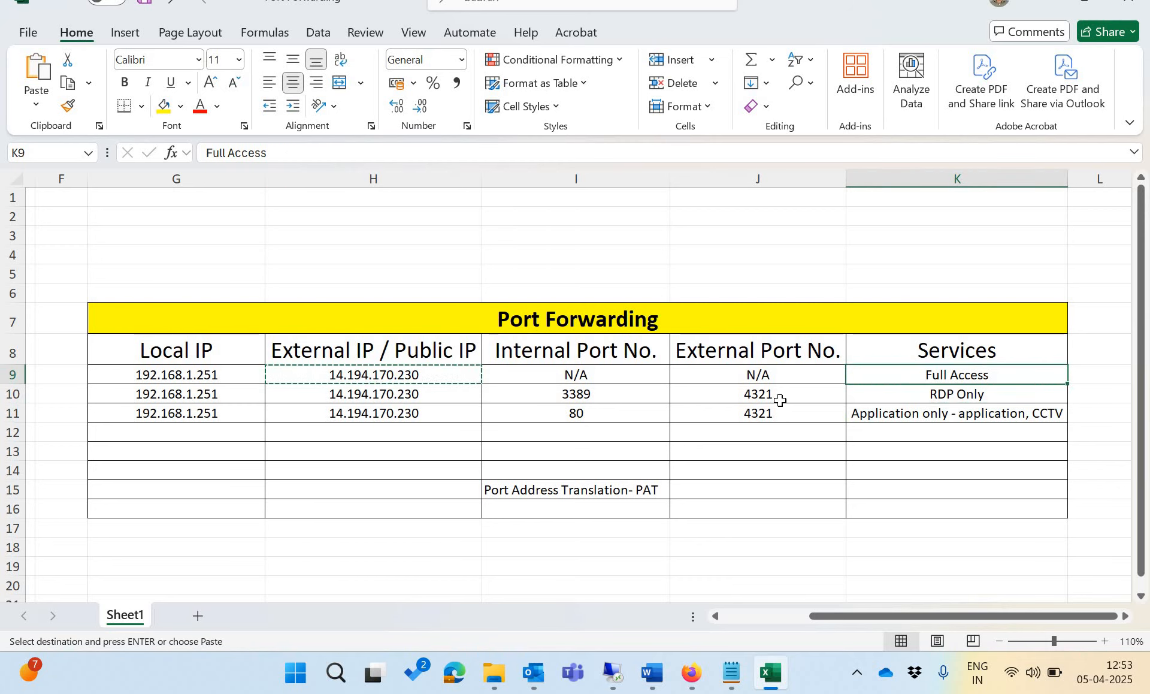
click(598, 396)
click(756, 395)
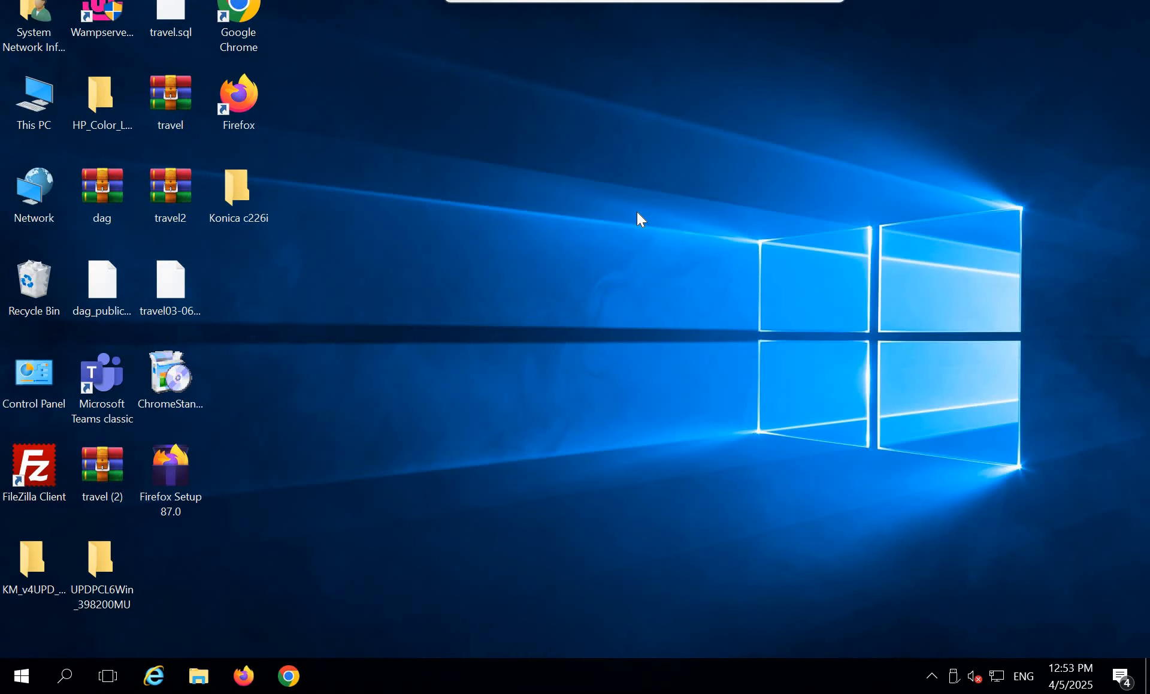
- Check the remote server's IP configuration by running ipconfig in a Command Prompt, and close the prompt
key(super+r)
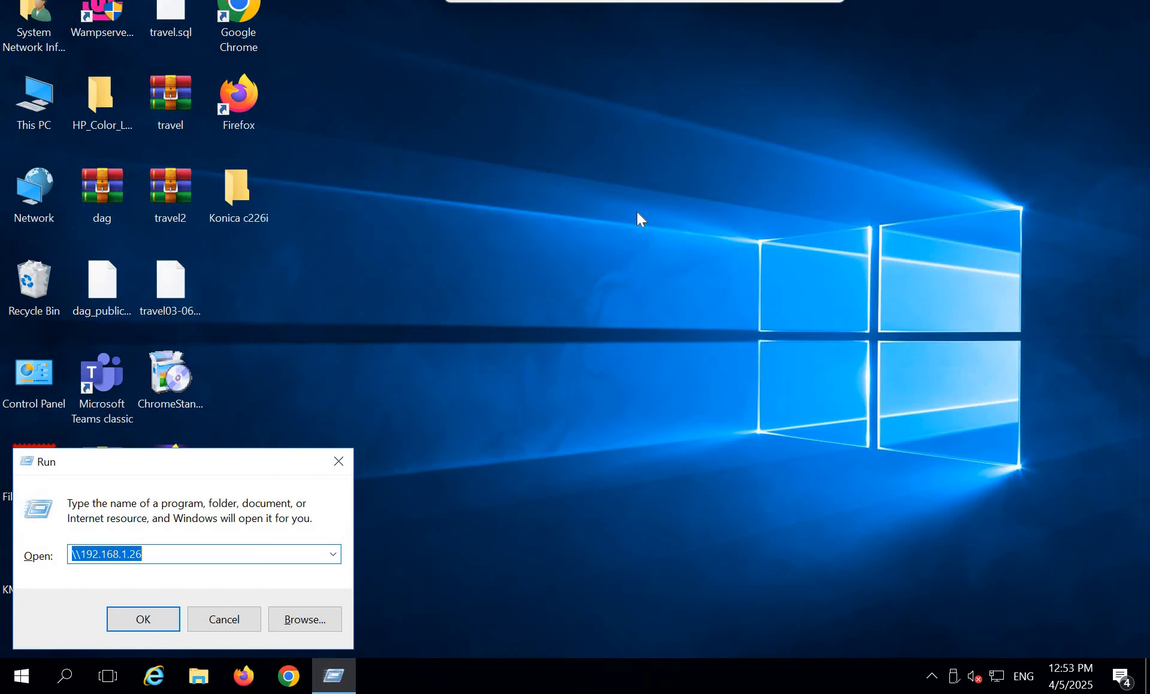
text(cmd)
key(Return)
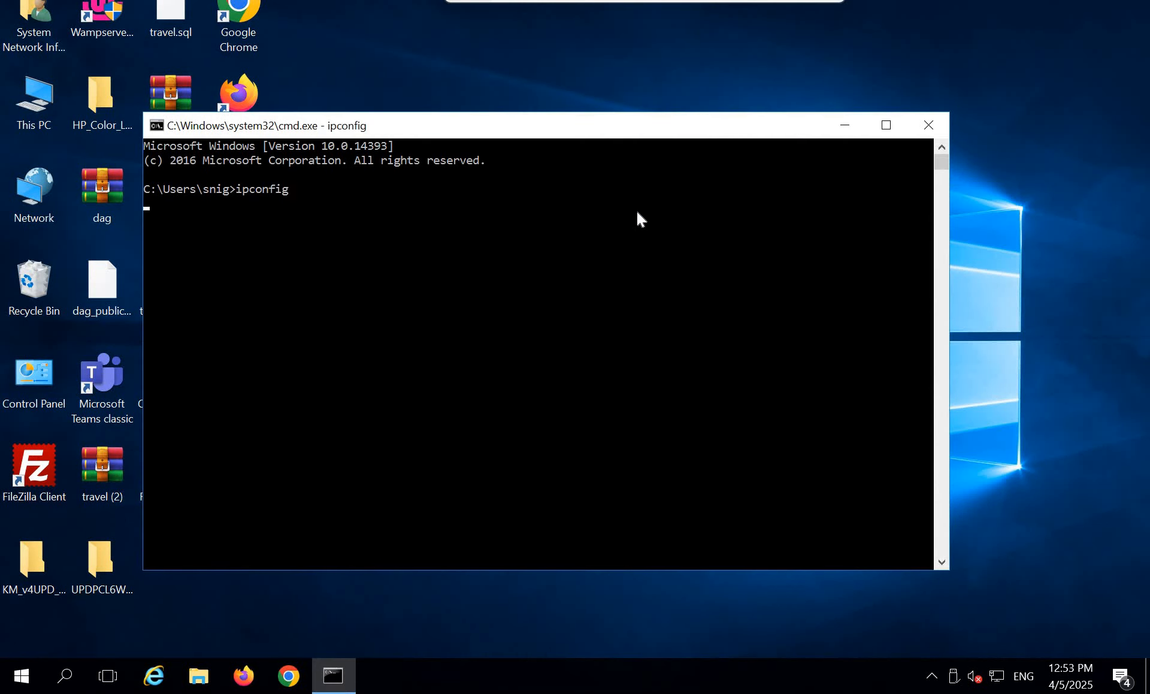
key(Return)
click(920, 125)
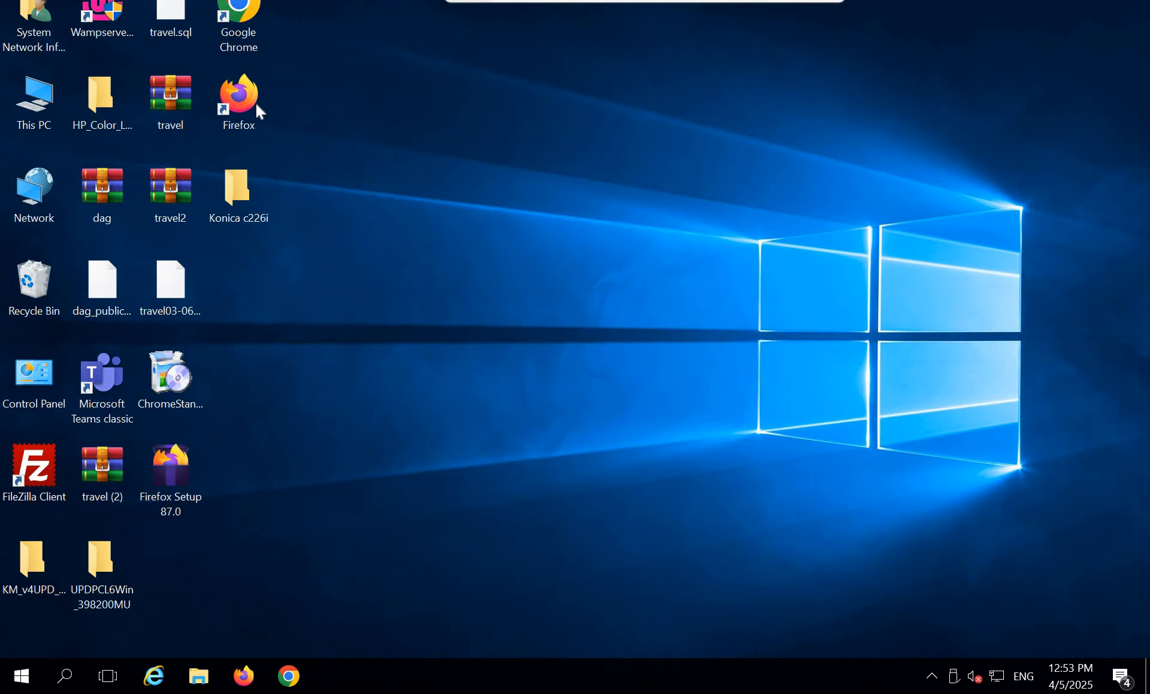
- Try launching Firefox on the remote server, and open Chrome there instead
double_click(256, 103)
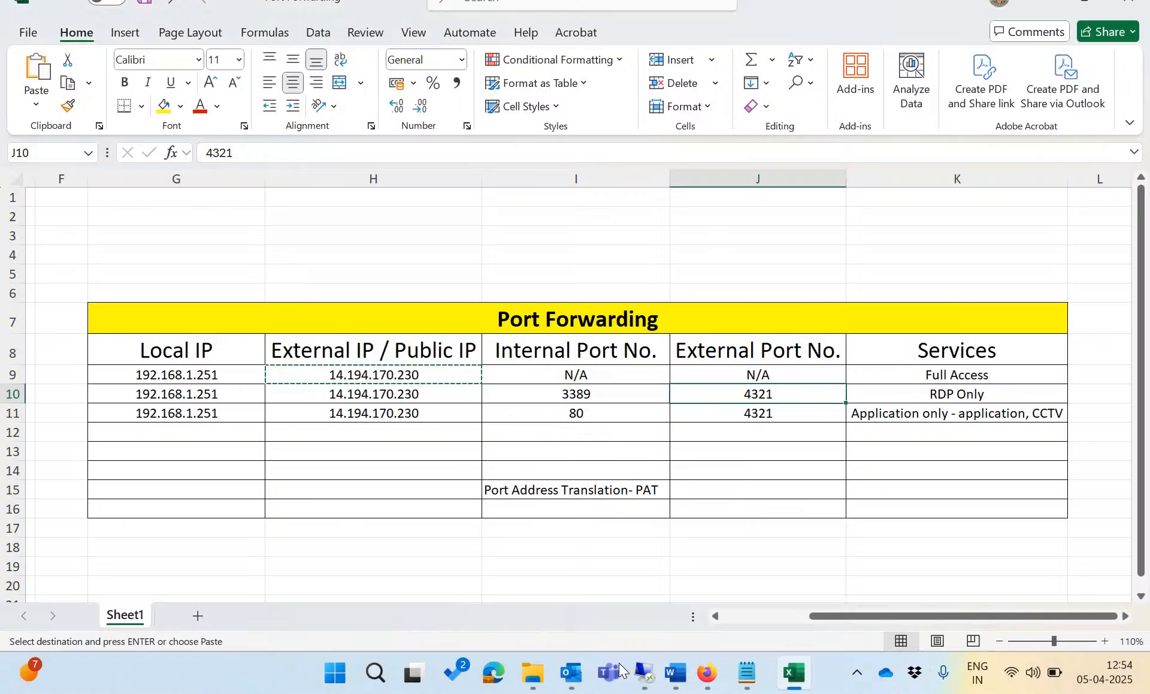
key(Escape)
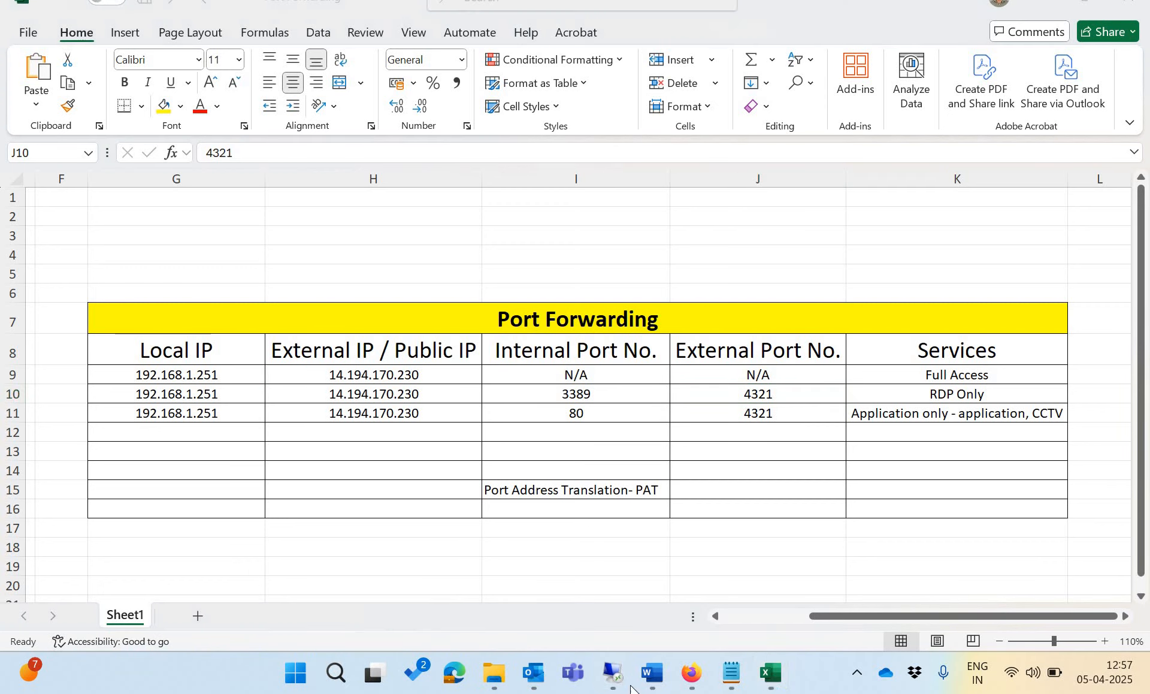
click(605, 576)
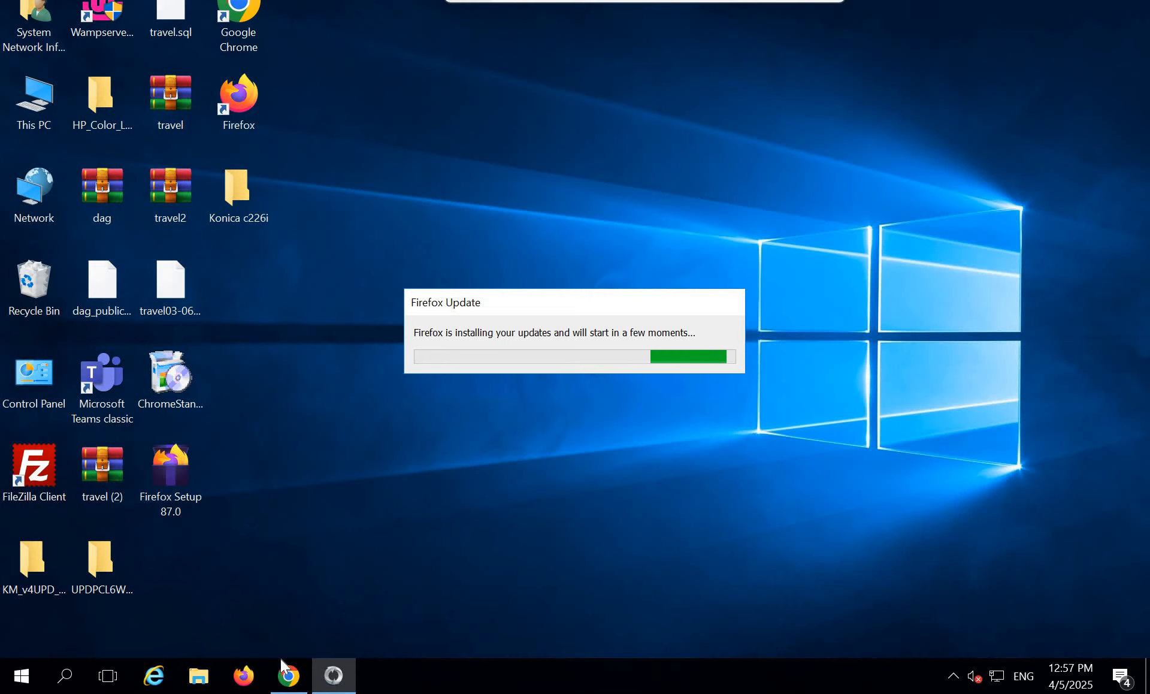
click(281, 689)
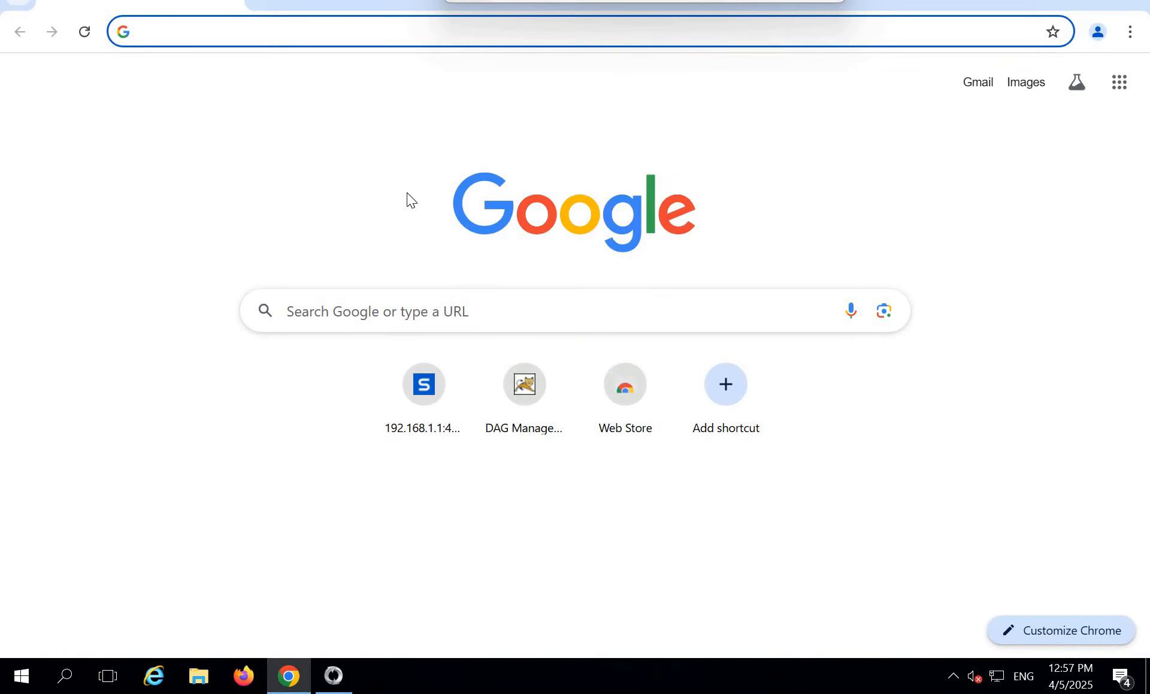
- Load the application at 192.168.1.251/dag, highlight the IP in its address, and switch back to Excel
text(1)
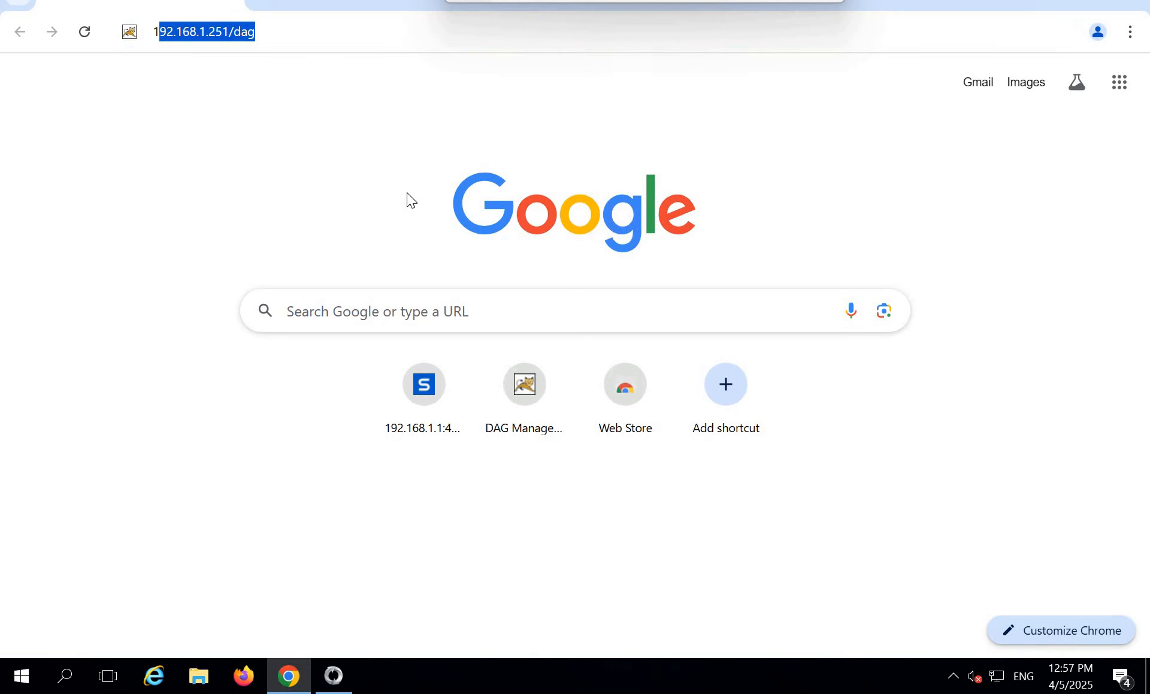
text(92)
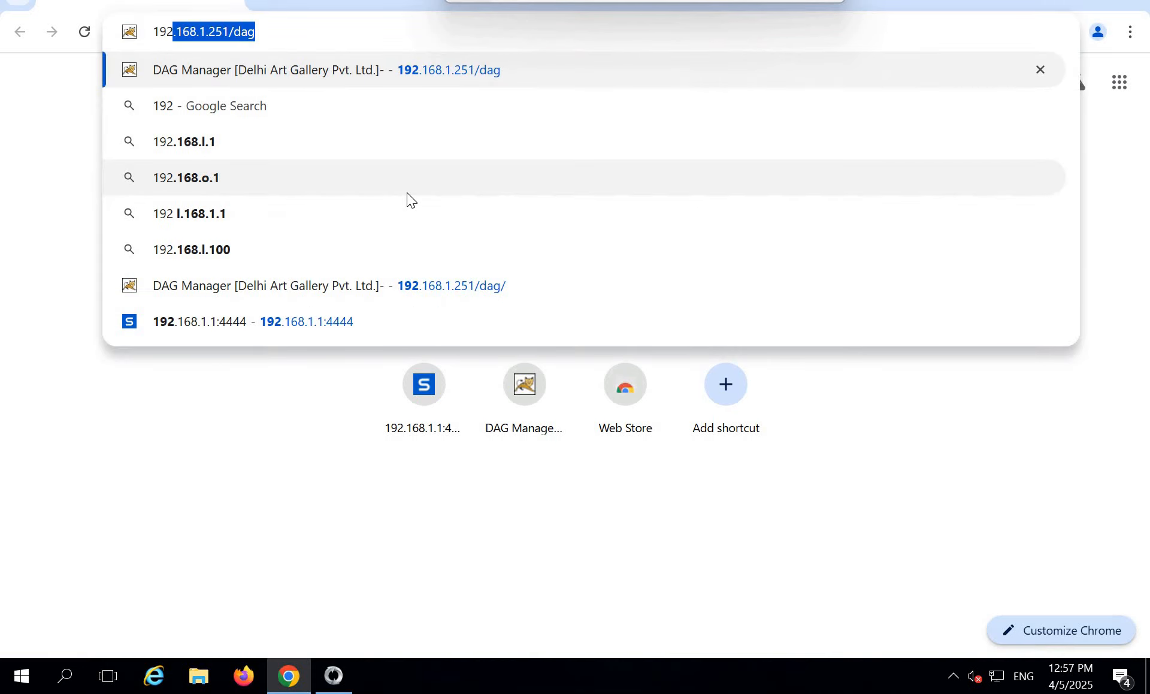
key(Right)
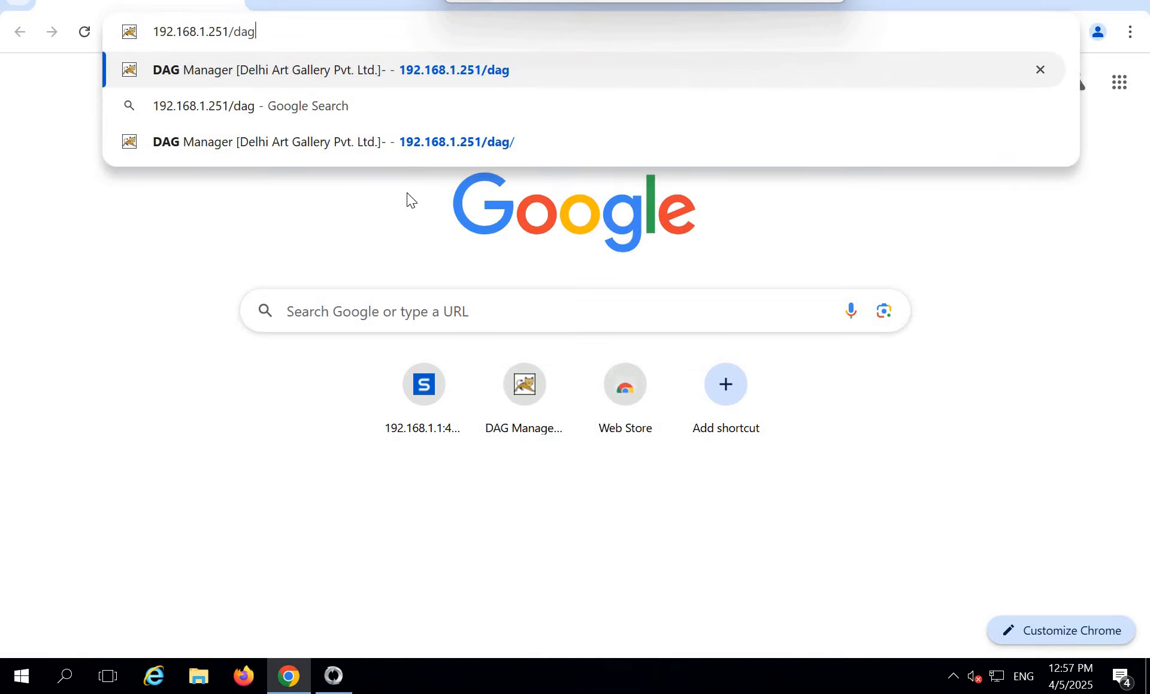
key(Return)
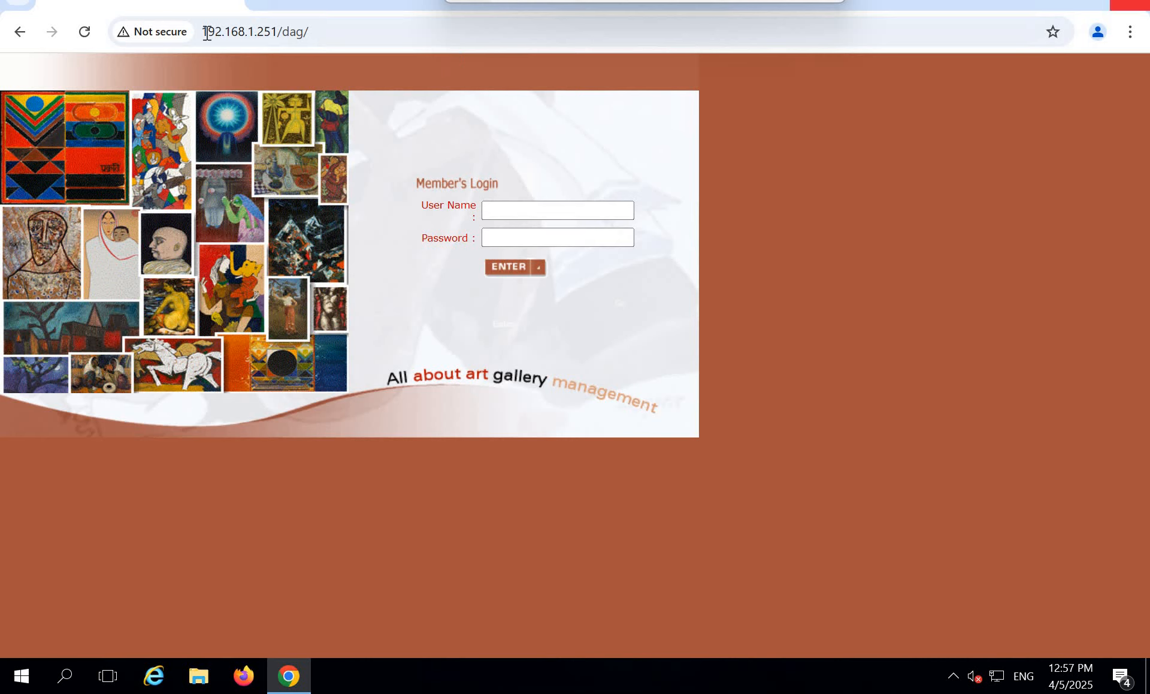
drag(264, 32, 208, 31)
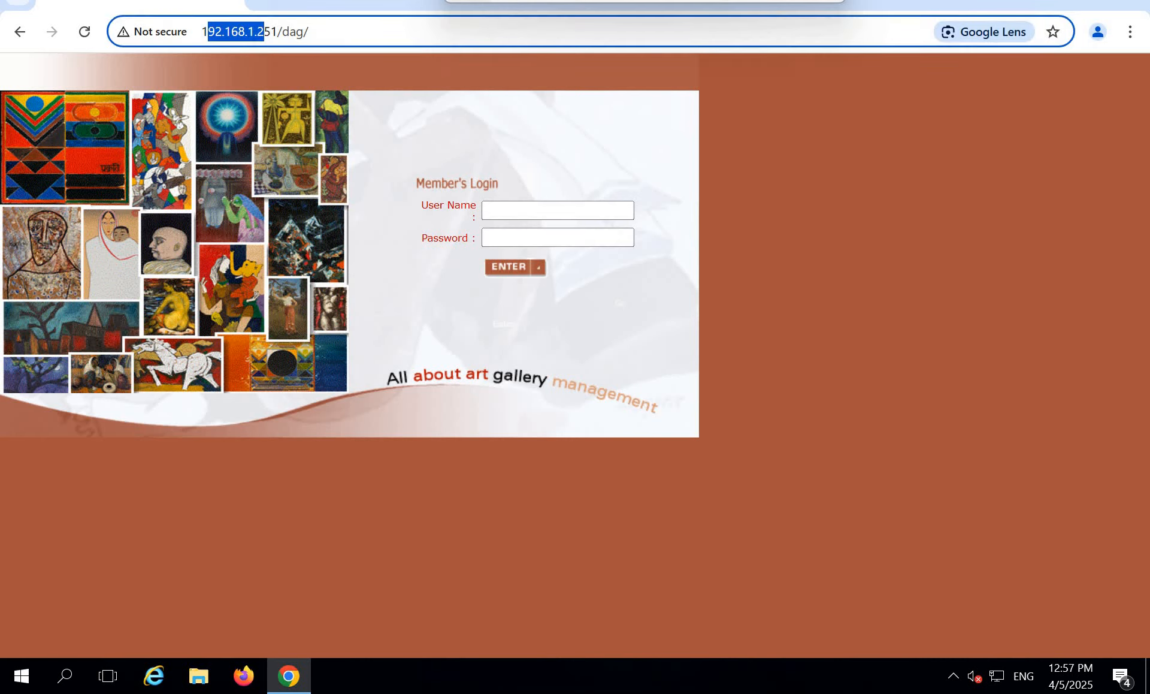
click(1048, 5)
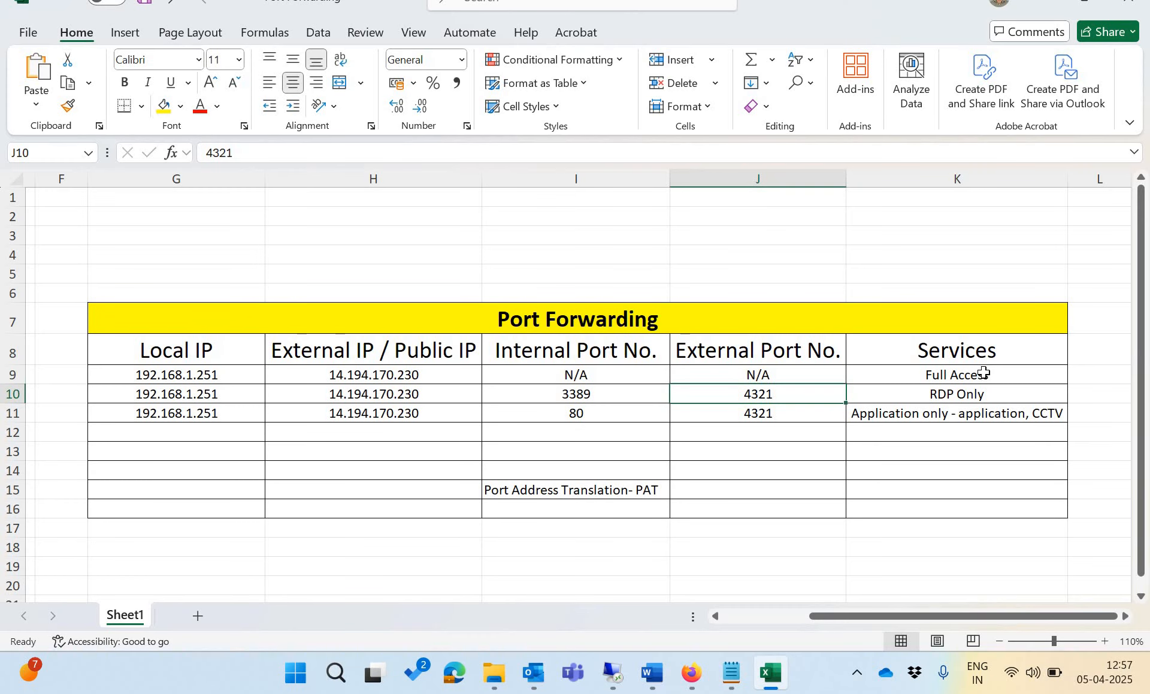
- Fill the Full Access cell in the Services column with the standard green colour
click(984, 373)
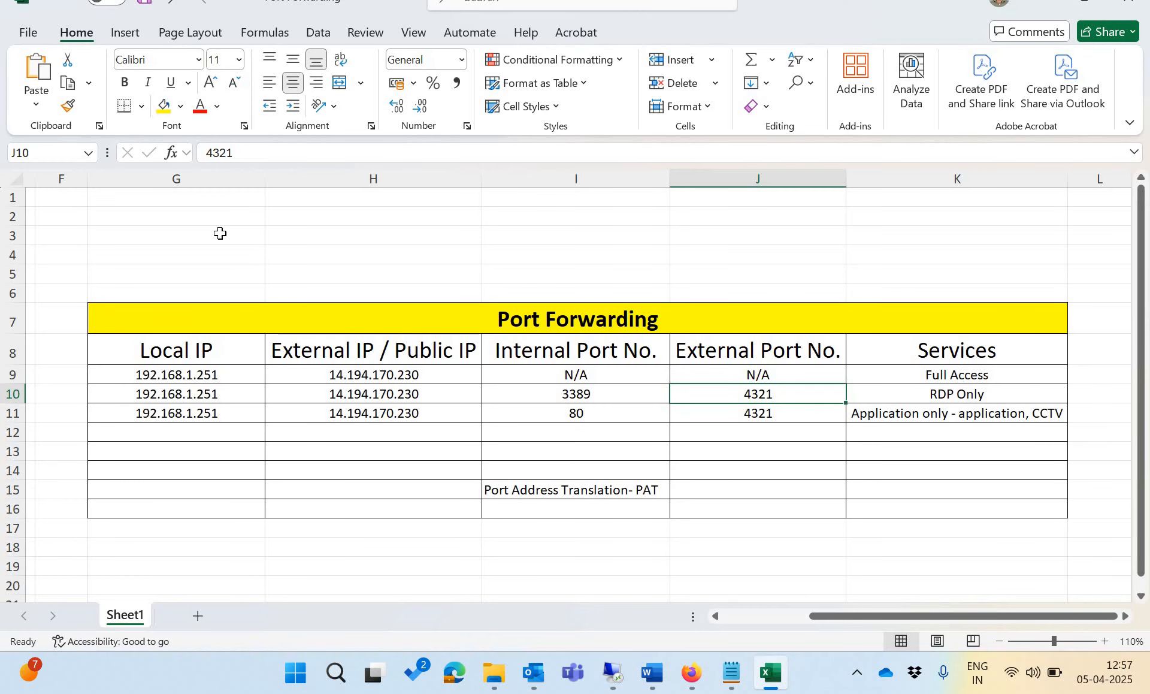
click(180, 106)
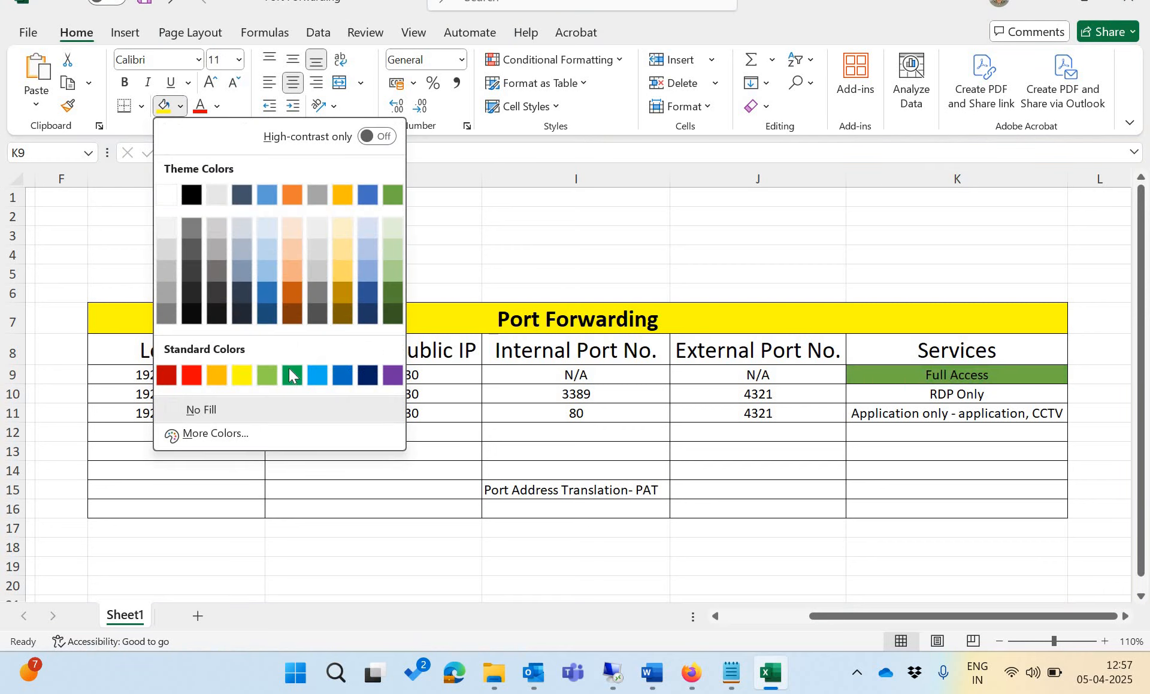
click(291, 374)
click(1056, 503)
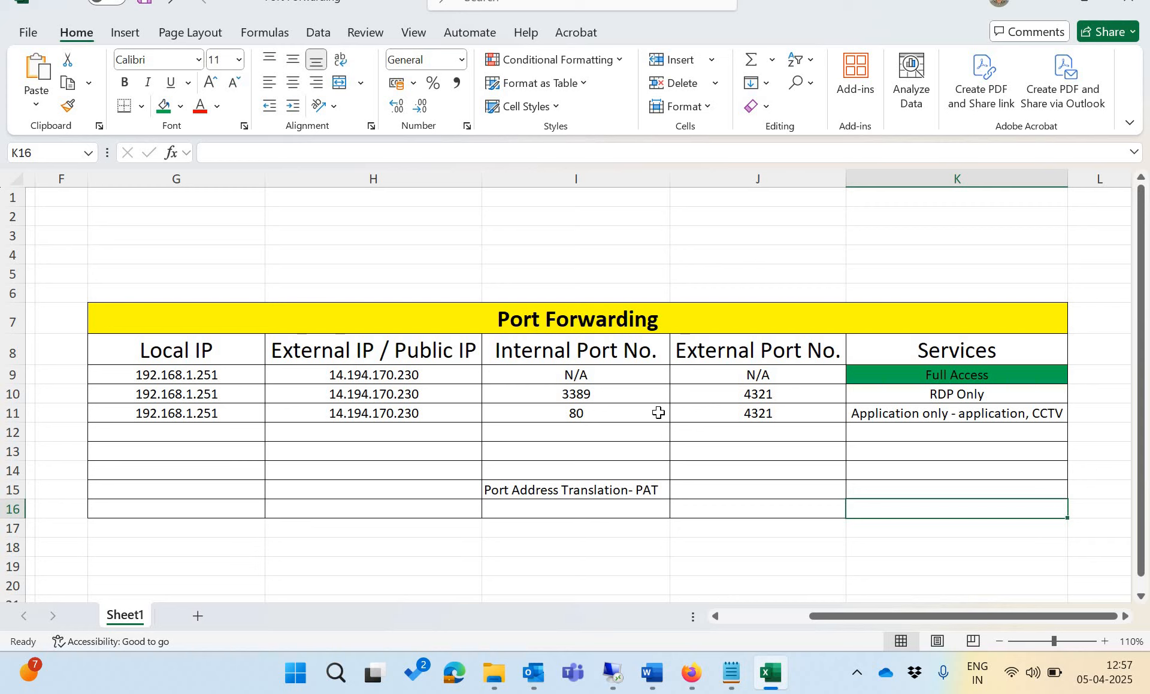
- Compare the internal port numbers of the RDP Only and Full Access entries
click(584, 397)
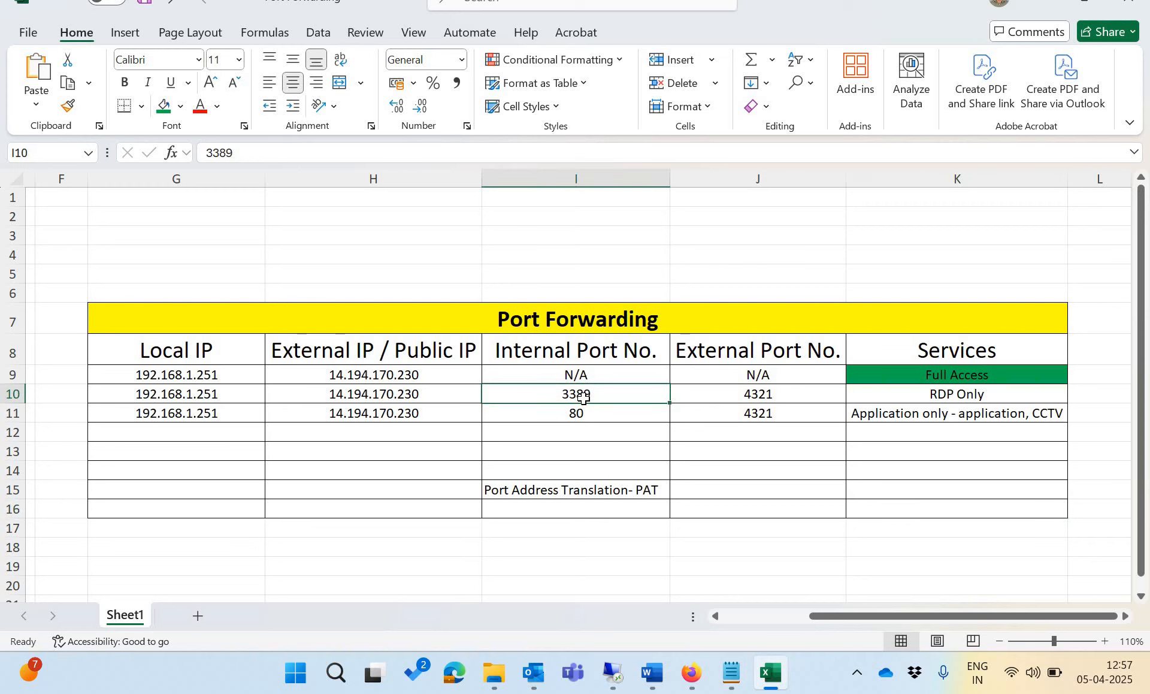
click(599, 376)
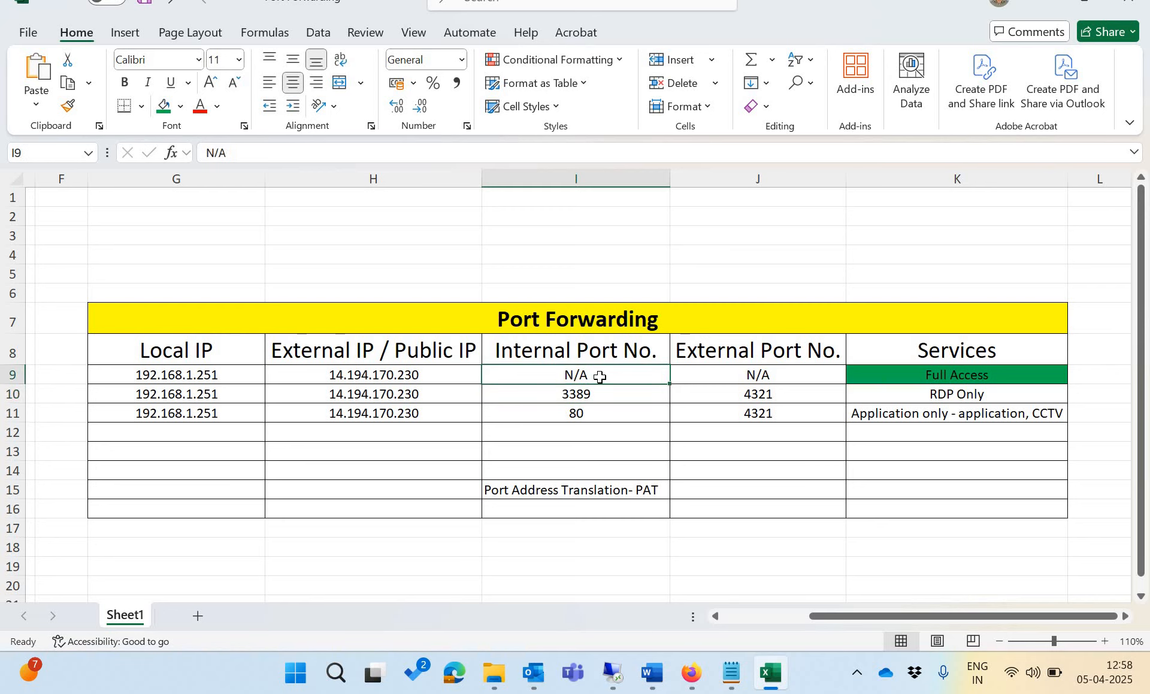
- Copy the public IP of the RDP Only entry and load 14.194.170.230/dag in a new Firefox tab
click(692, 674)
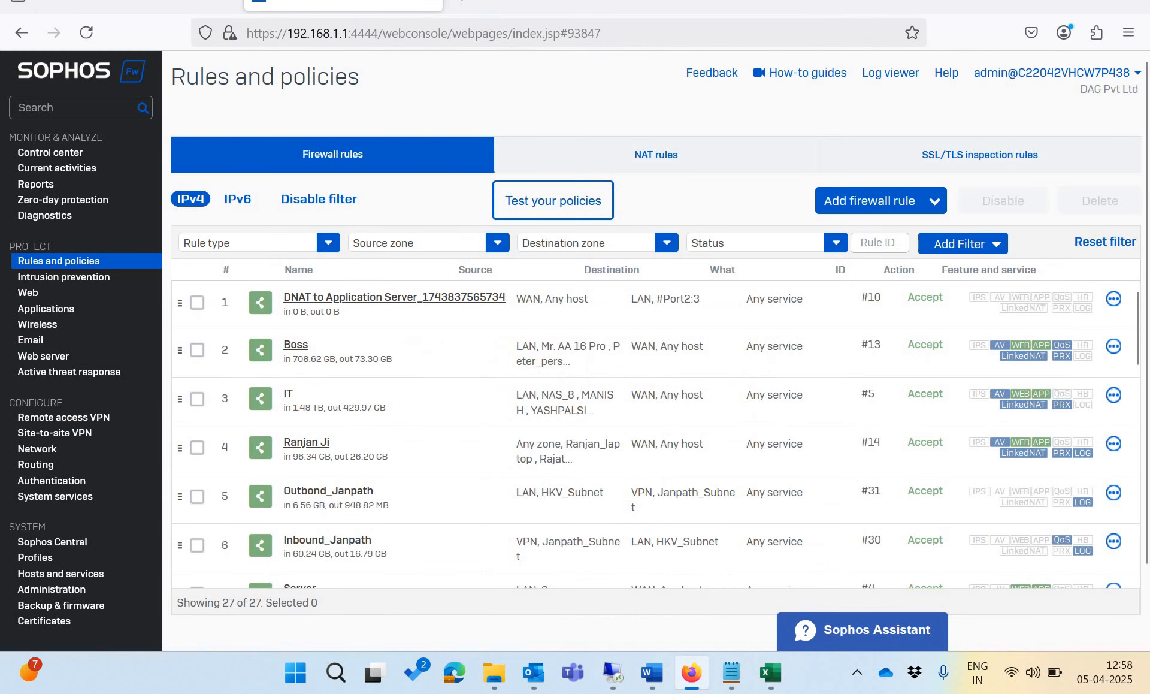
key(ctrl+t)
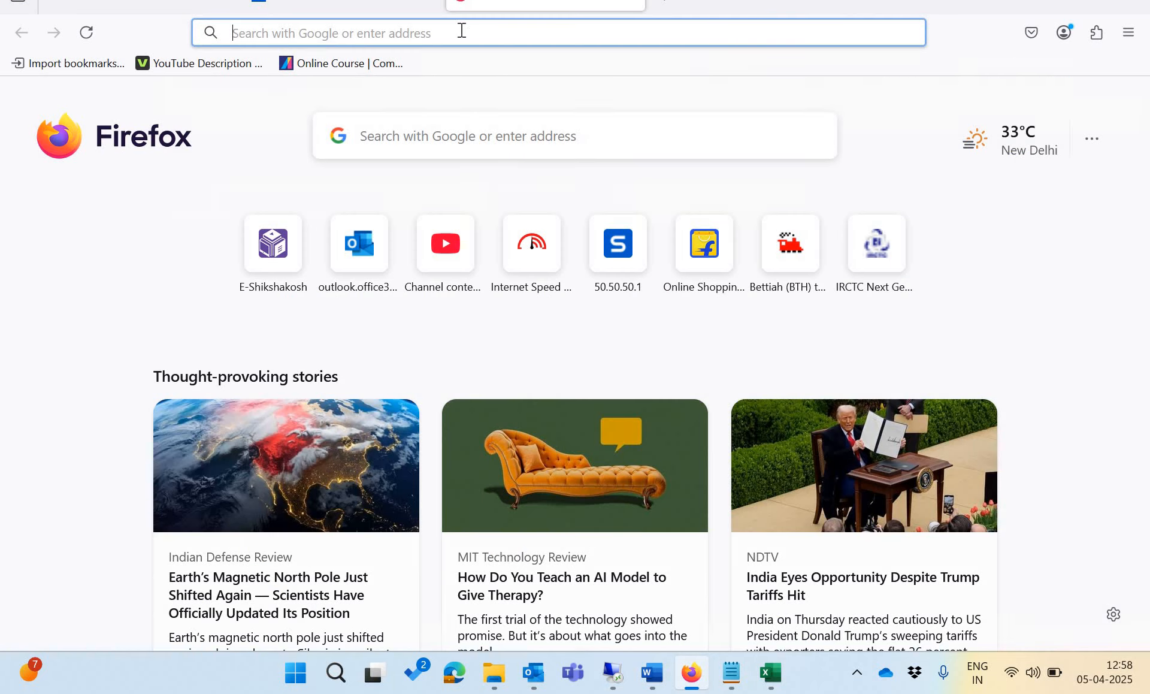
click(771, 673)
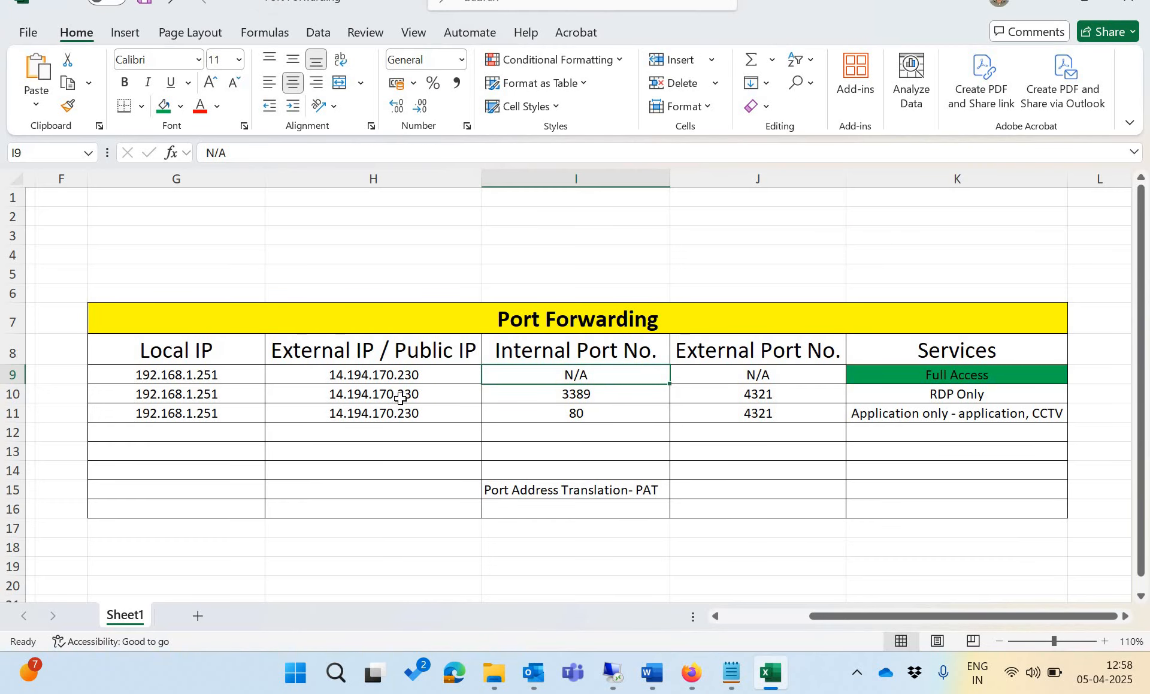
key(Left)
key(Down)
key(ctrl+c)
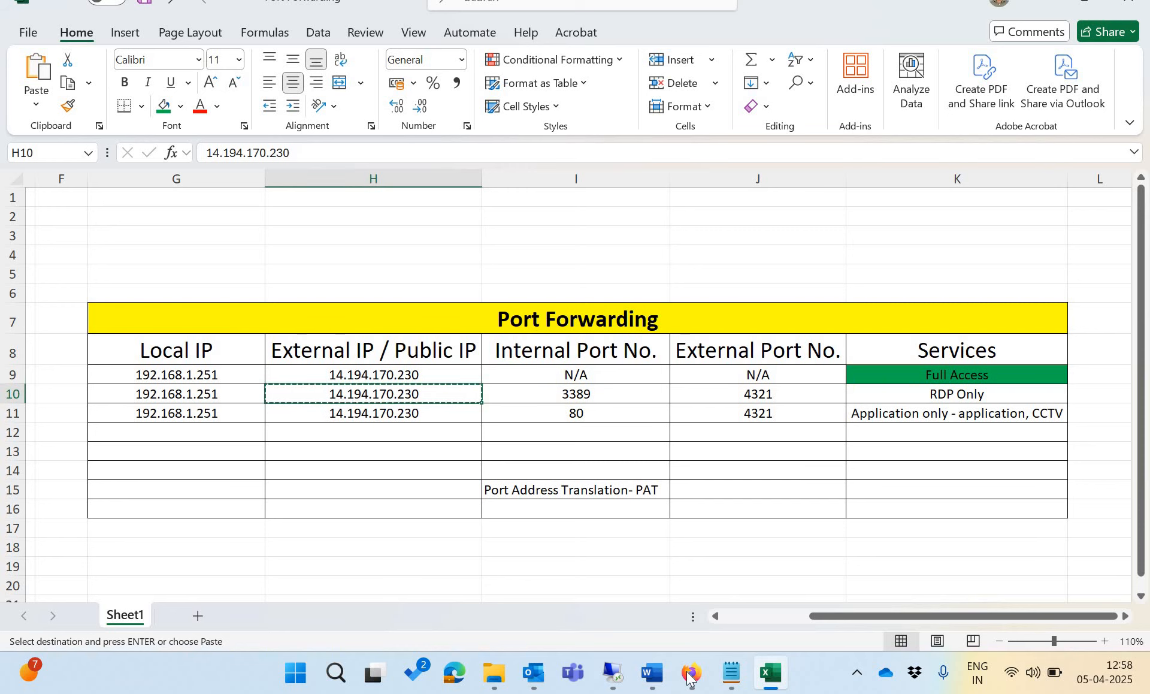
click(691, 674)
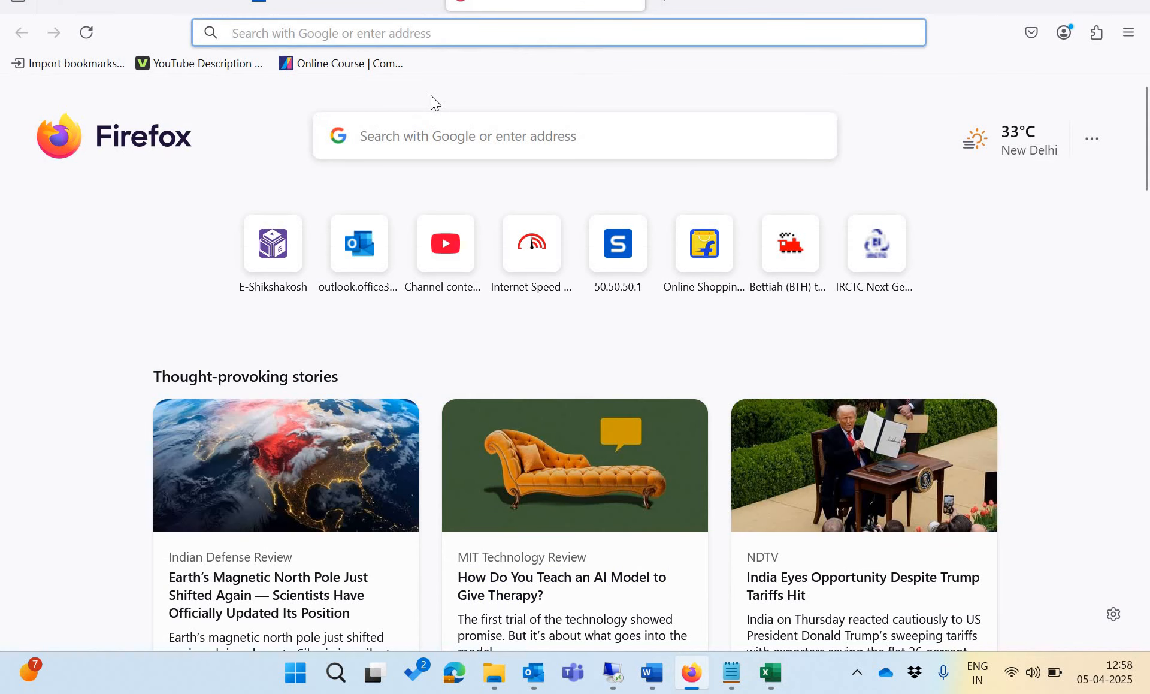
key(ctrl+v)
text(/dag)
key(Return)
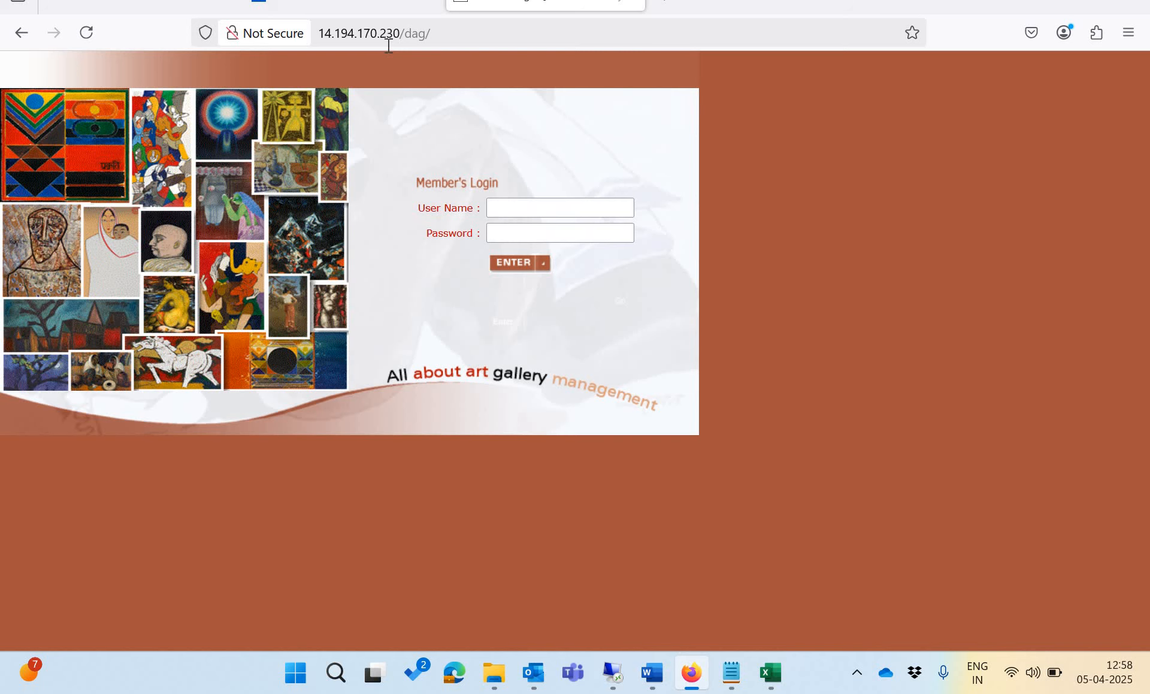
- Switch to Excel and fill the whole Full Access row, from Local IP to Services, with green
click(773, 676)
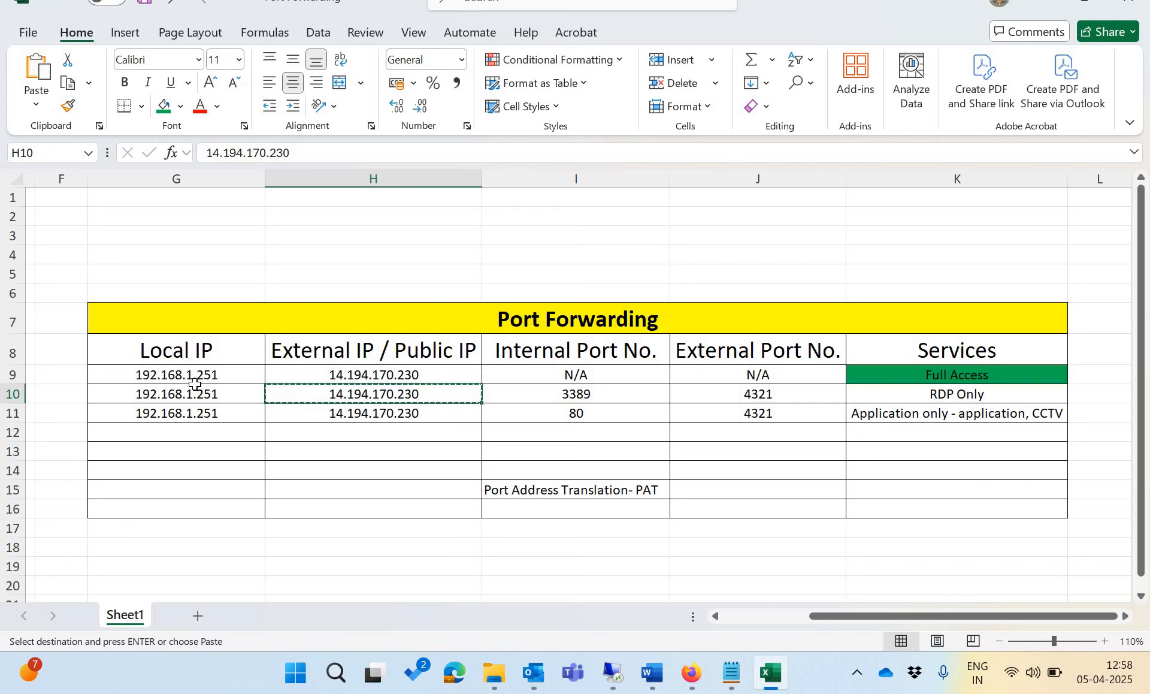
drag(190, 376, 886, 375)
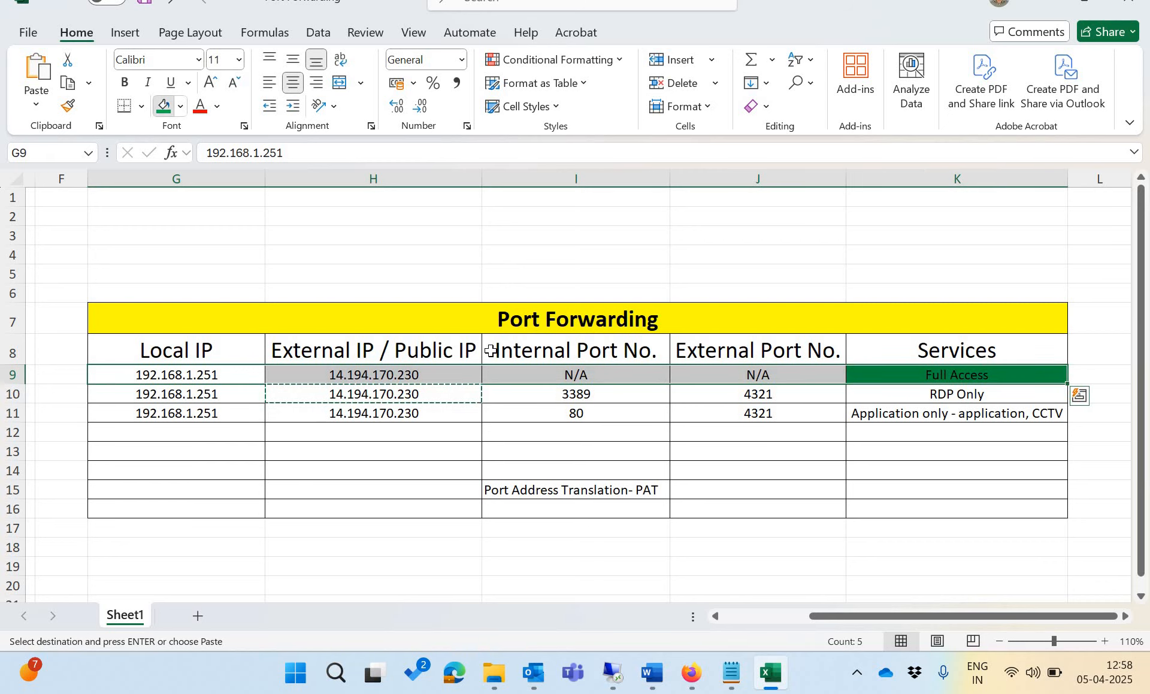
click(163, 106)
click(915, 473)
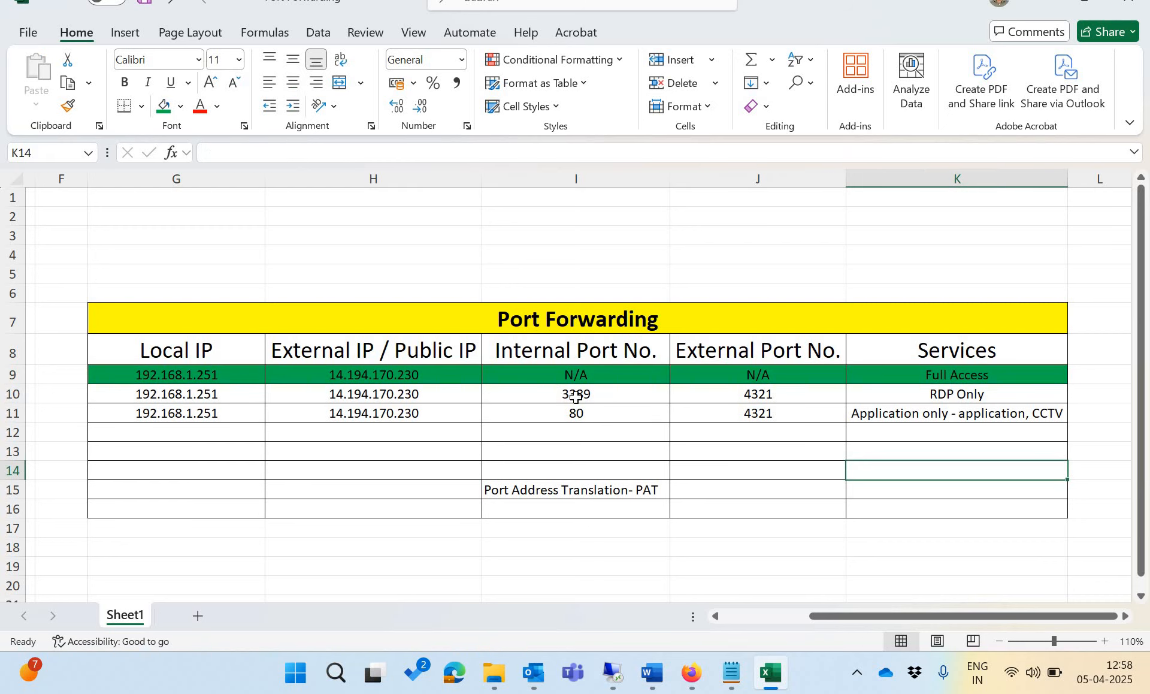
- Compare the external port of the RDP Only entry with the internal and external ports of the Full Access entry
click(777, 397)
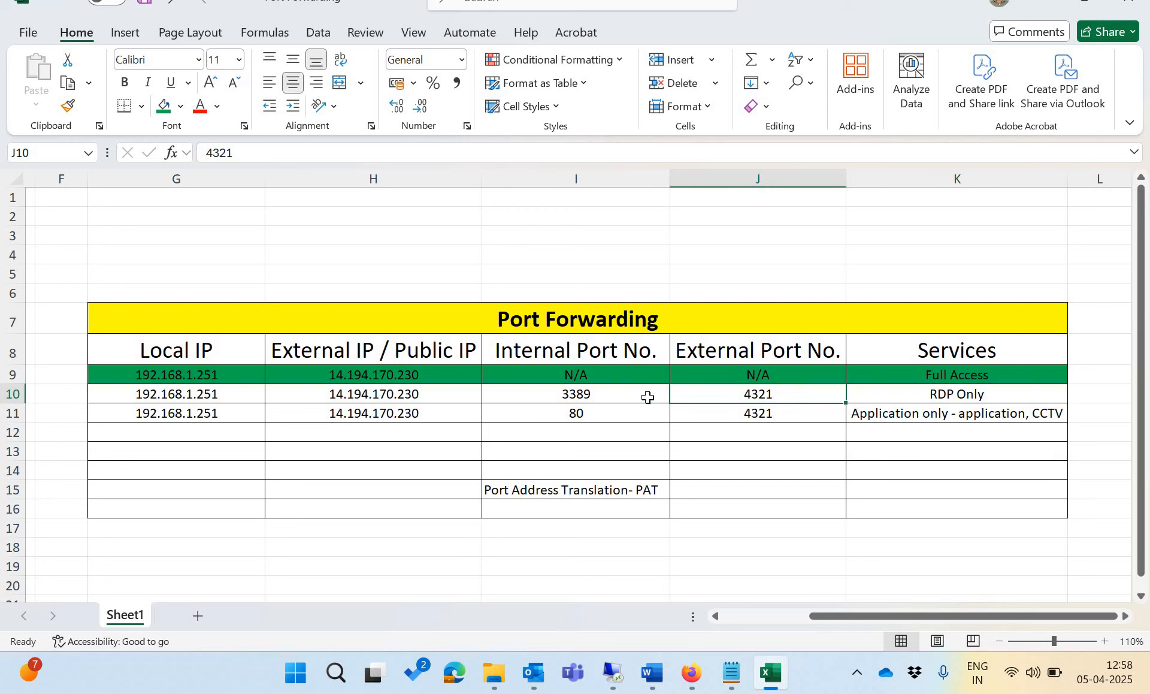
click(588, 378)
click(762, 372)
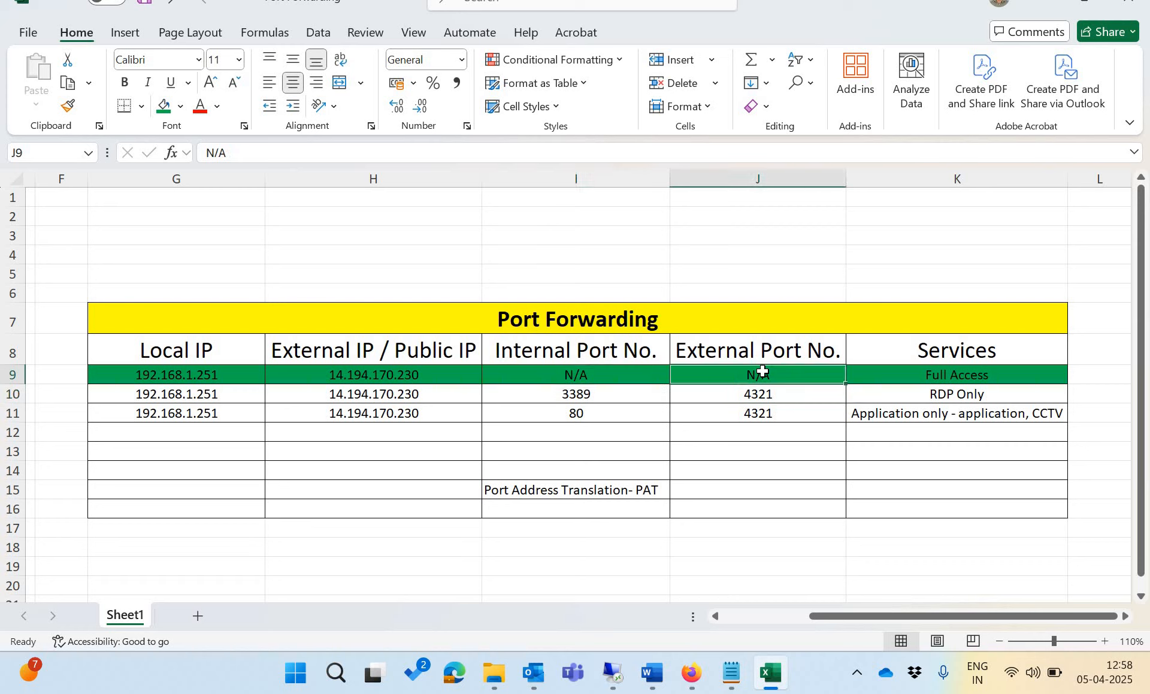
key(Left)
click(749, 373)
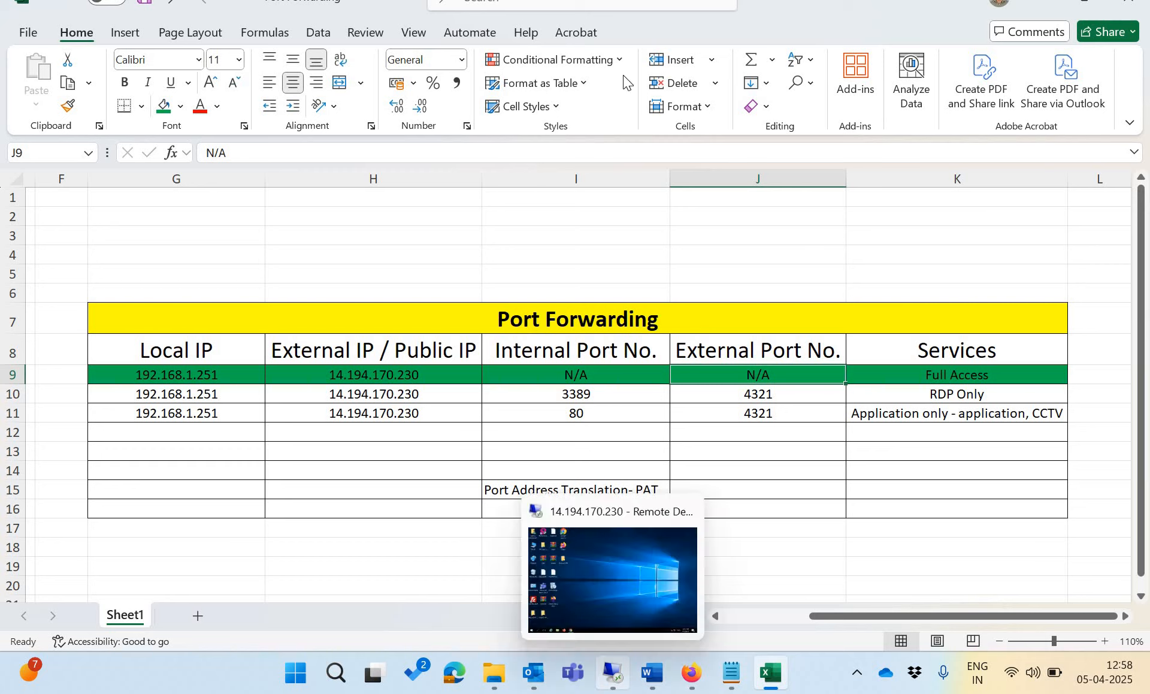
- Switch to the Remote Desktop session on 14.194.170.230 and disconnect it
click(612, 681)
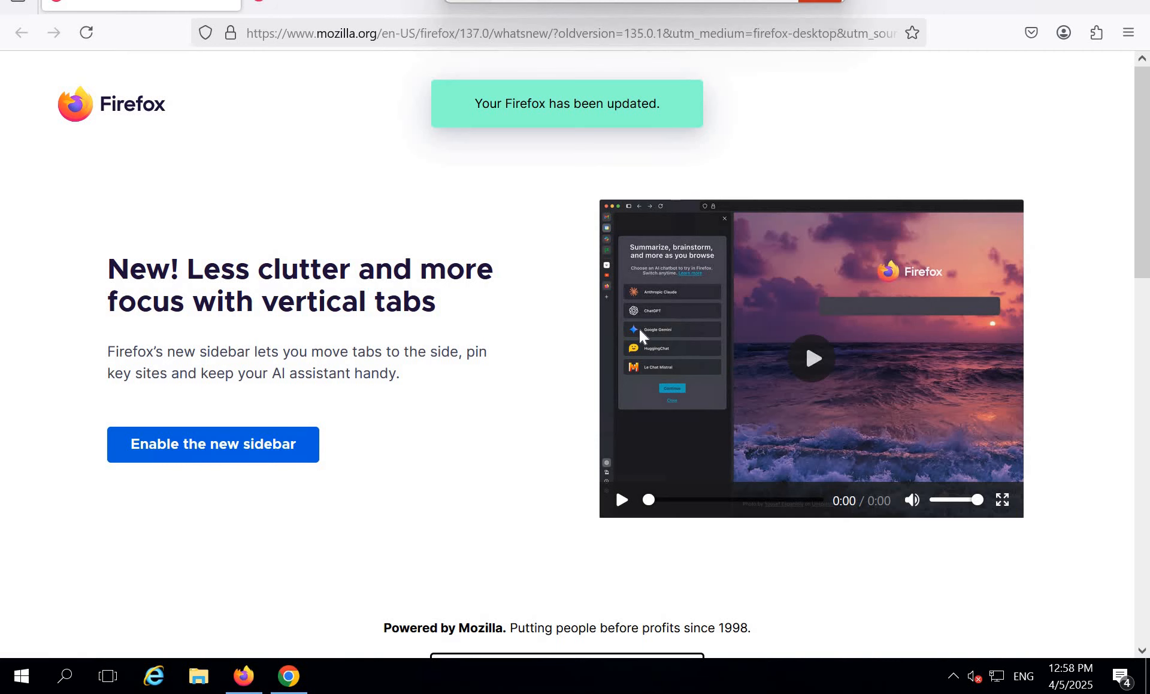
click(820, 2)
click(621, 369)
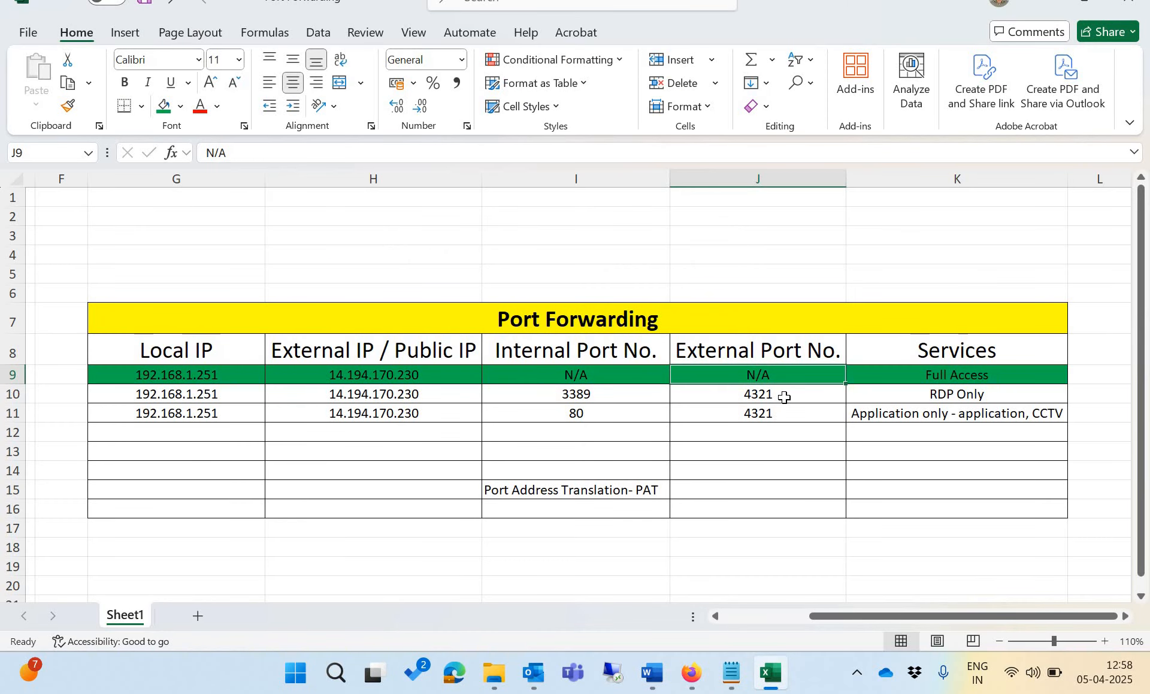
- Review the external port, public IP and local IP of the RDP Only entry
key(Down)
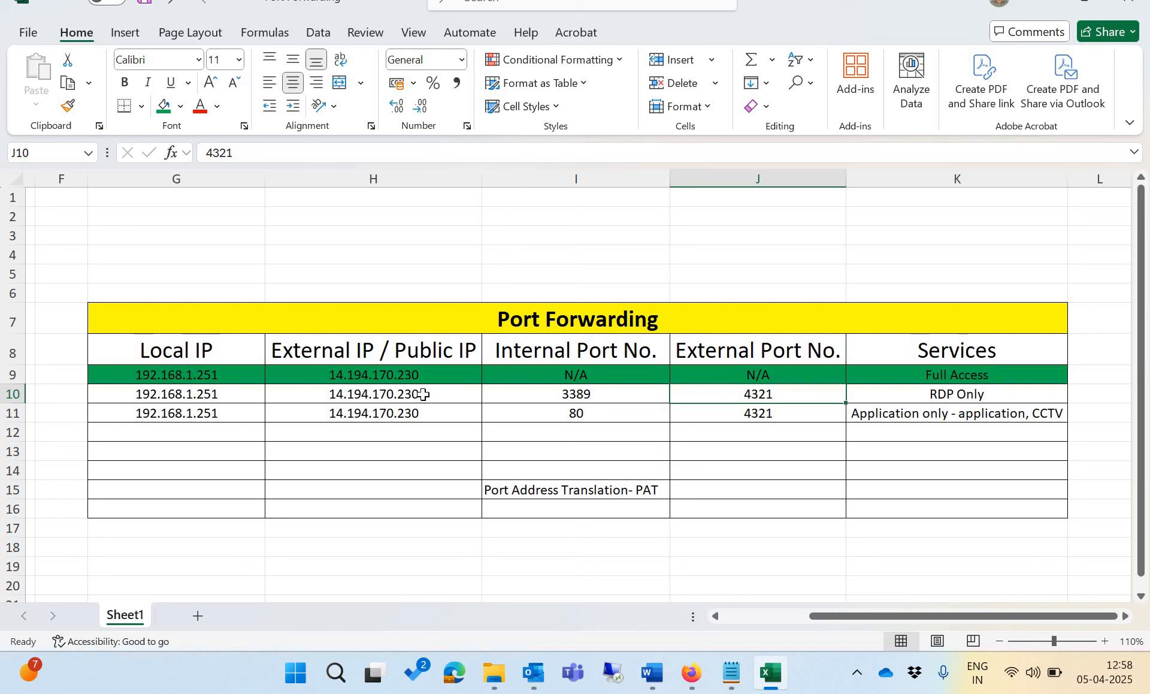
click(423, 395)
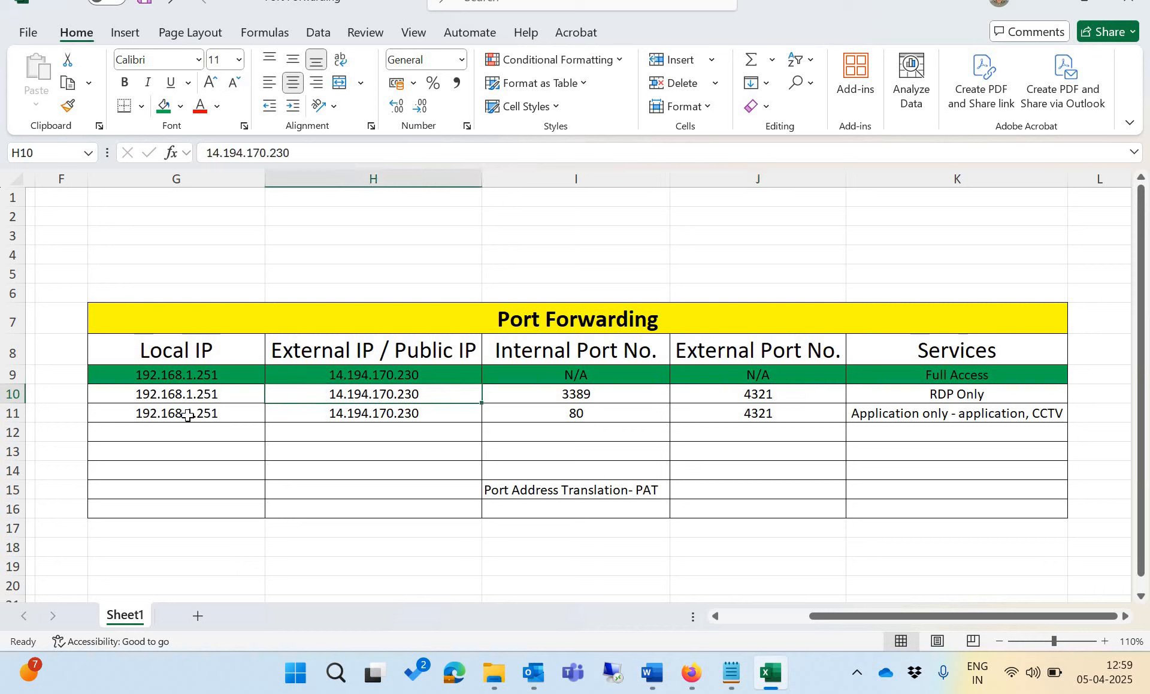
click(221, 399)
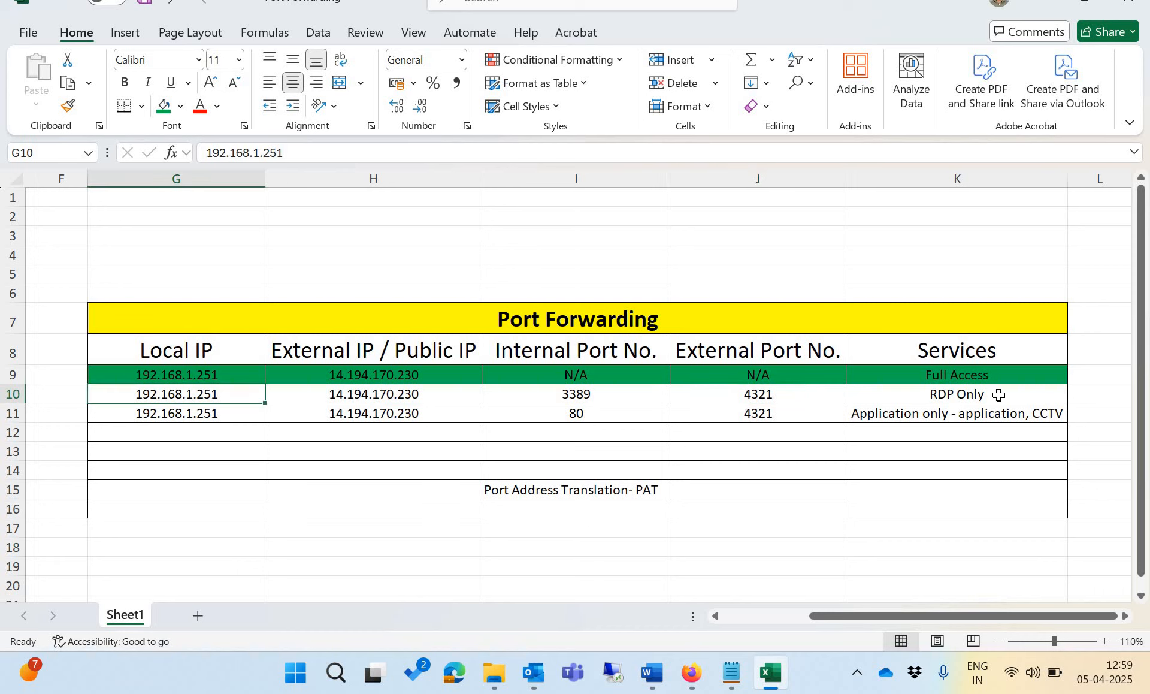
- Switch to the Sophos console in Firefox and delete the DNAT to Application Server firewall rule
click(693, 682)
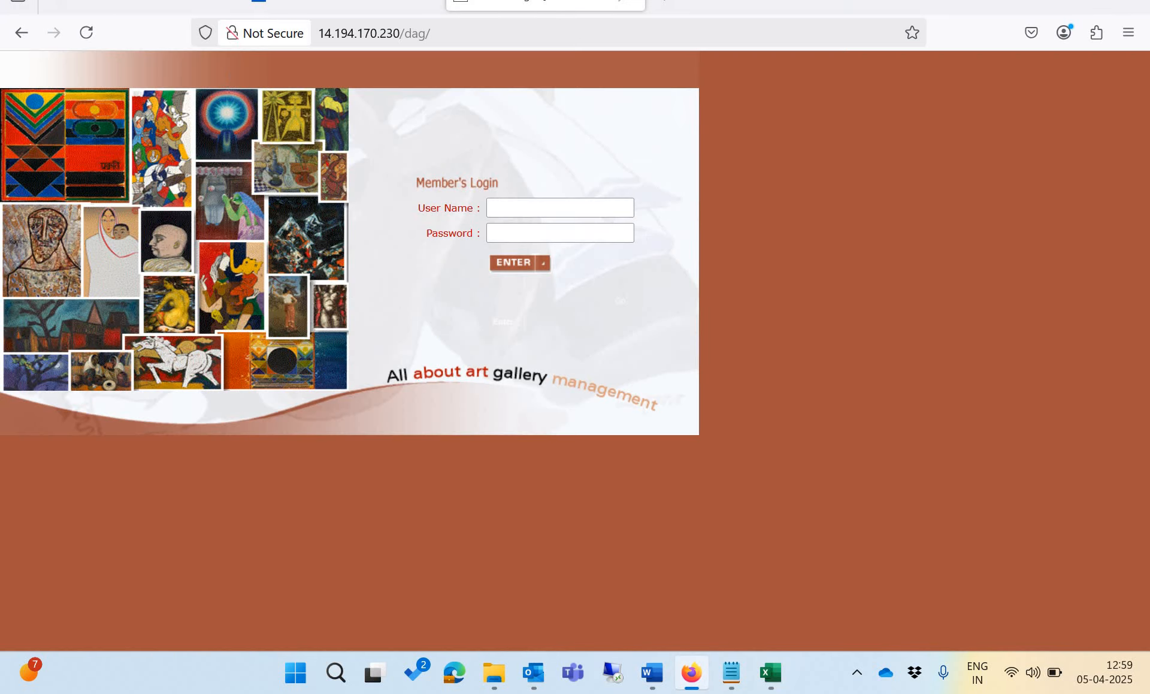
click(389, 8)
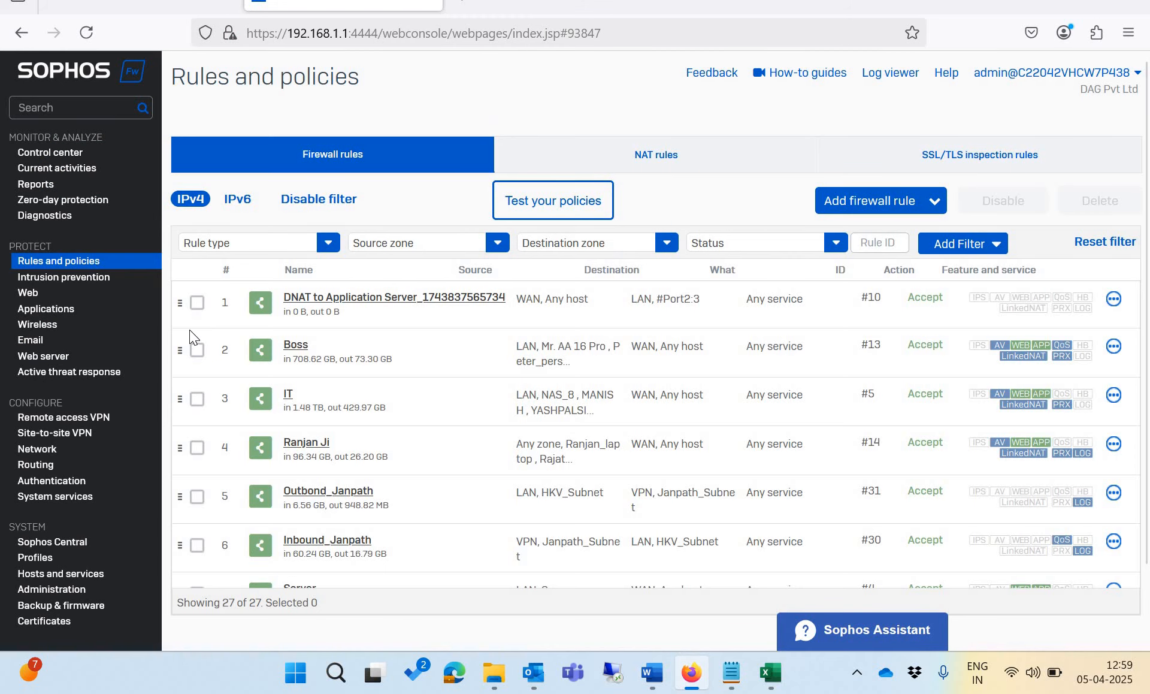
click(323, 300)
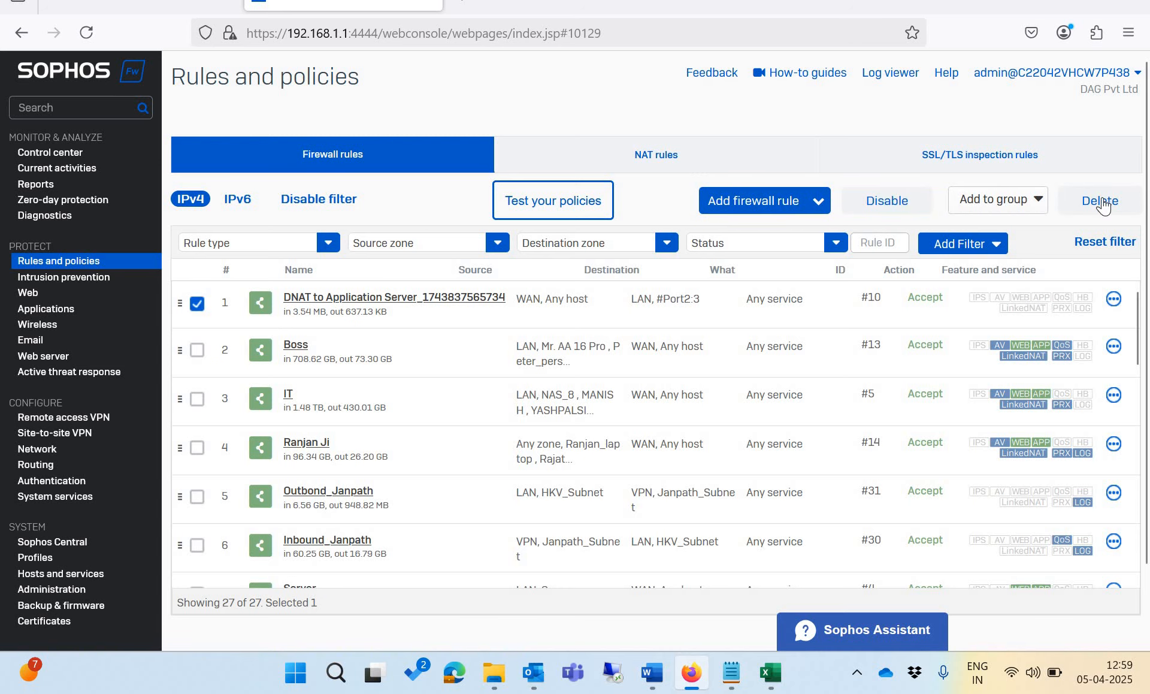
click(1101, 201)
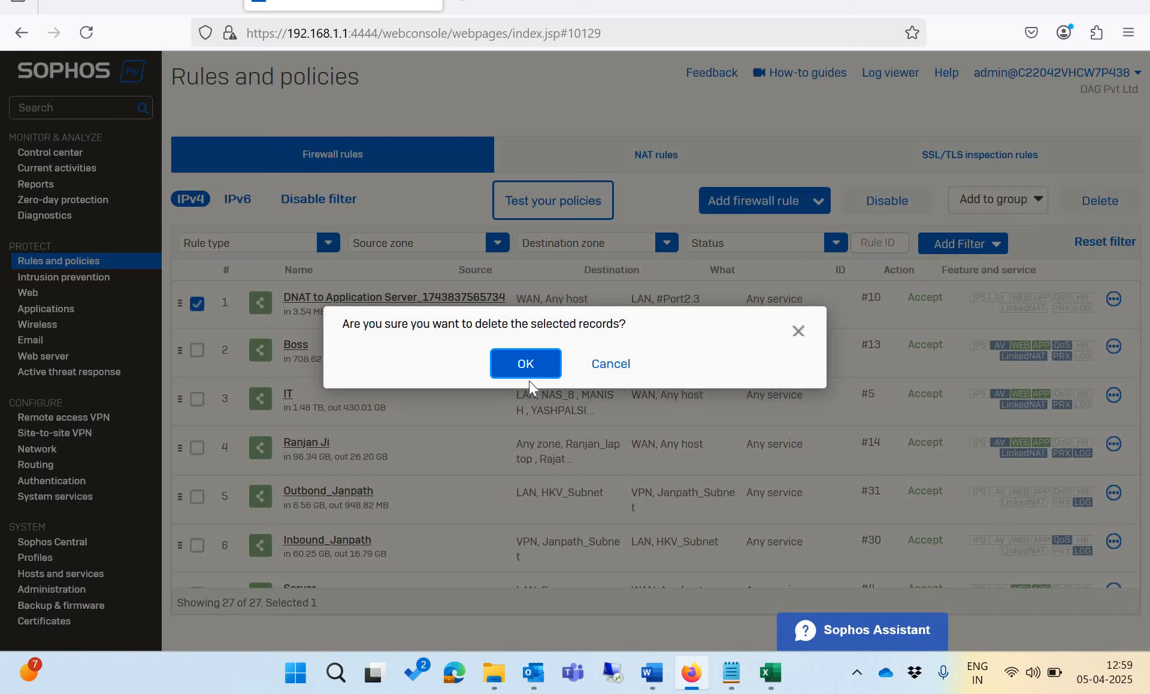
click(526, 364)
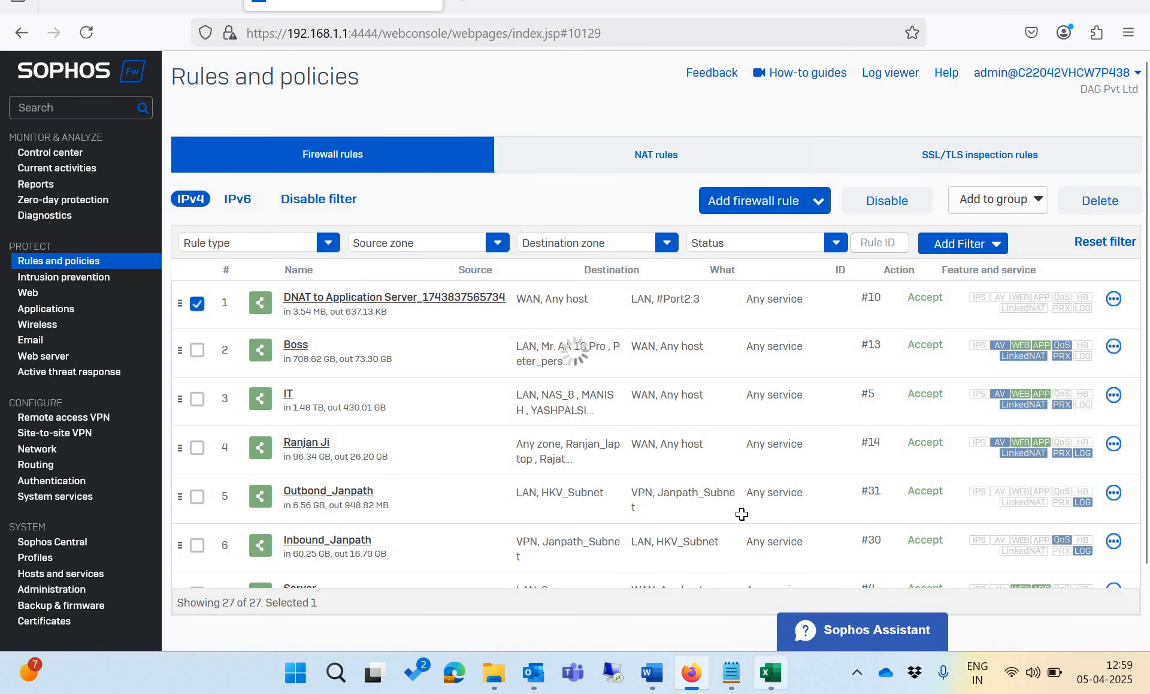
click(771, 688)
mouse_move(768, 686)
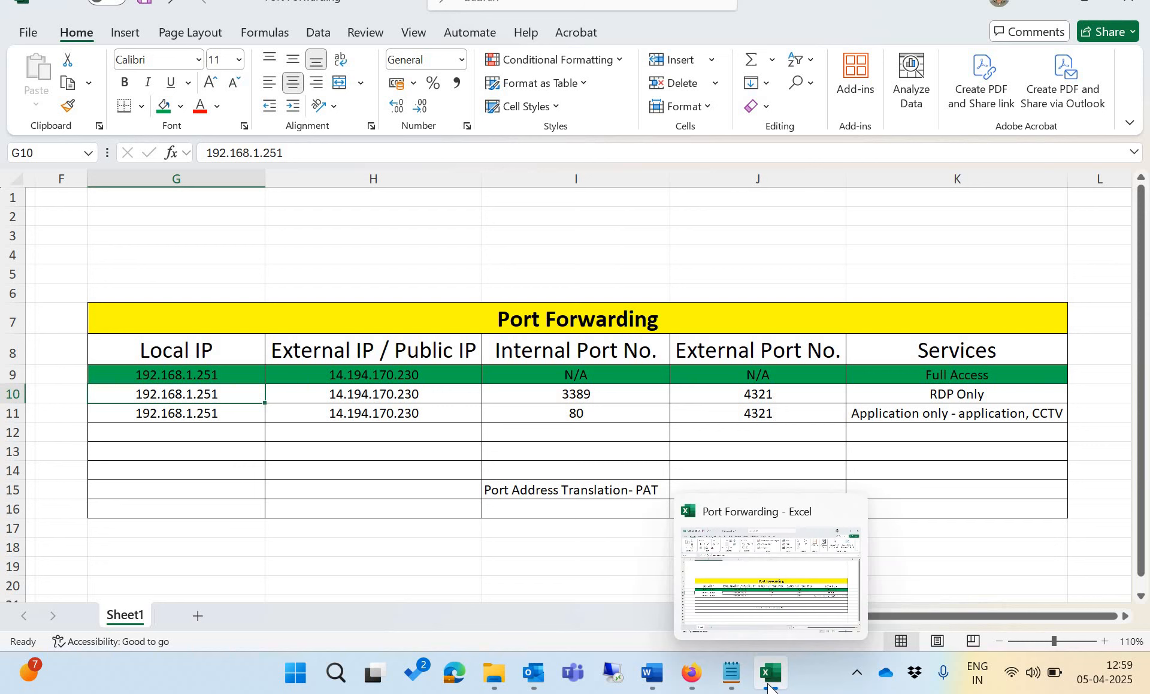
click(689, 677)
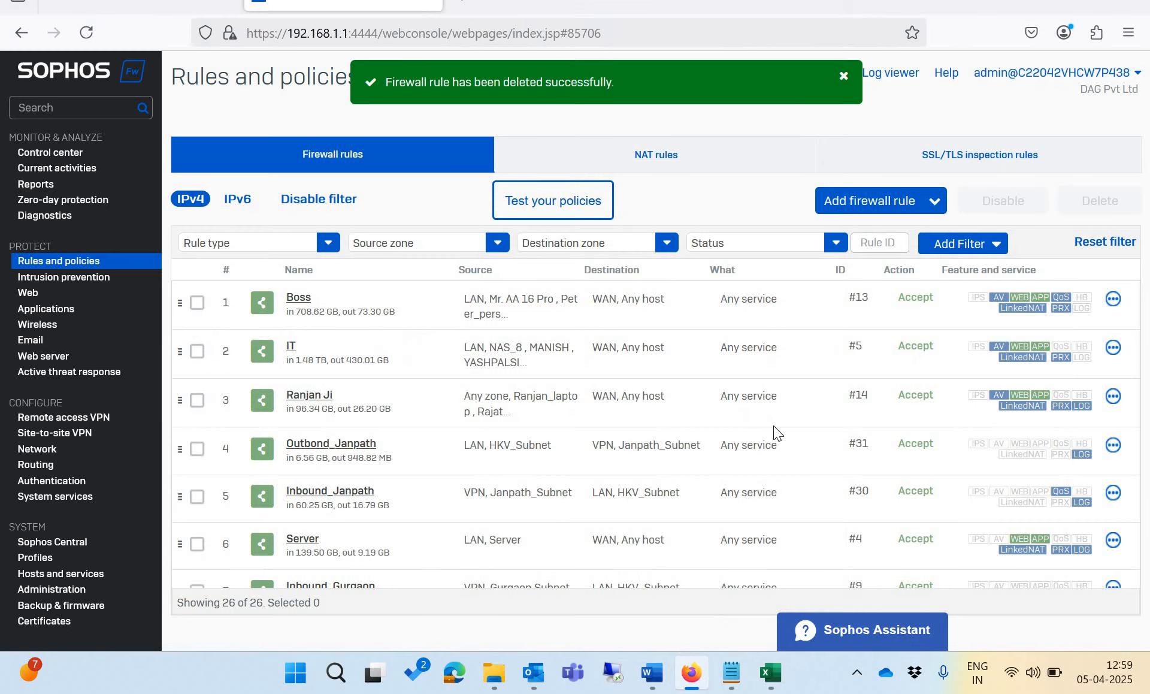
- Delete the DNAT, Loopback and Reflexive NAT rules for Application Server
click(652, 151)
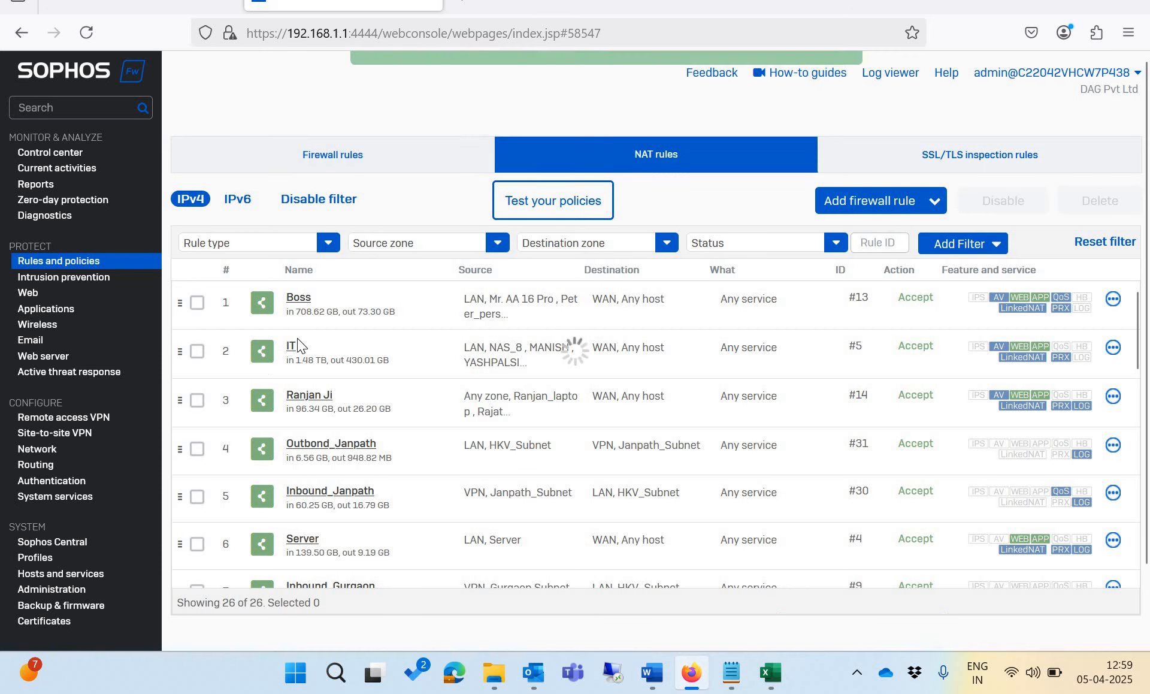
click(204, 403)
click(203, 471)
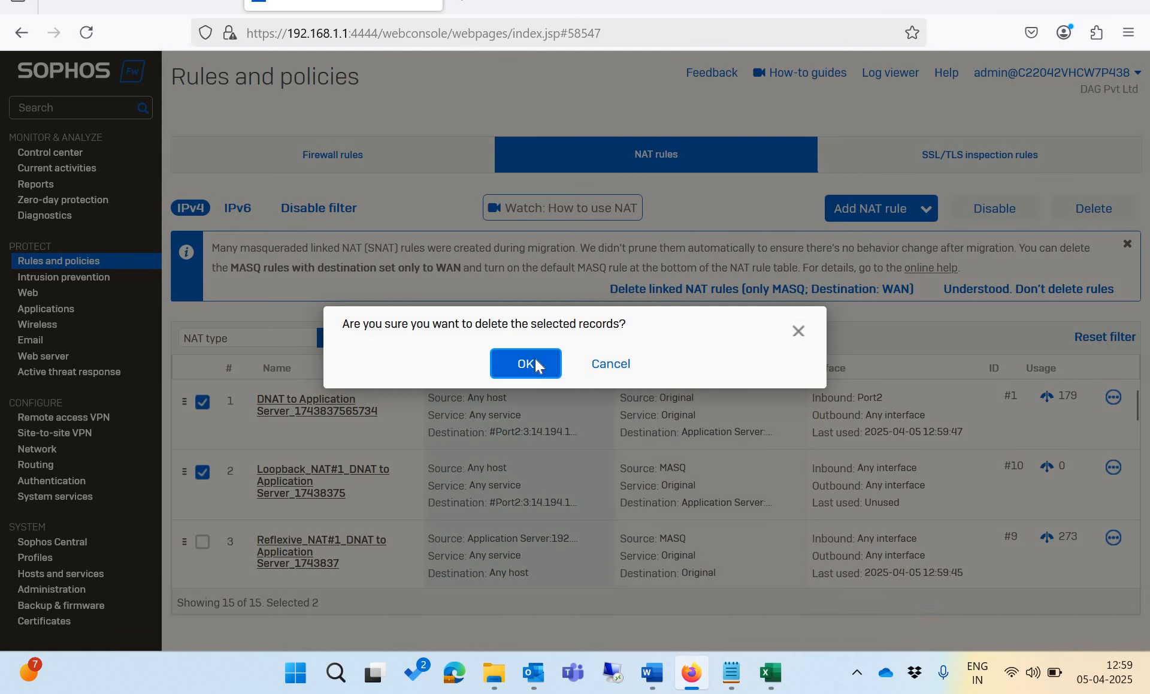
click(534, 358)
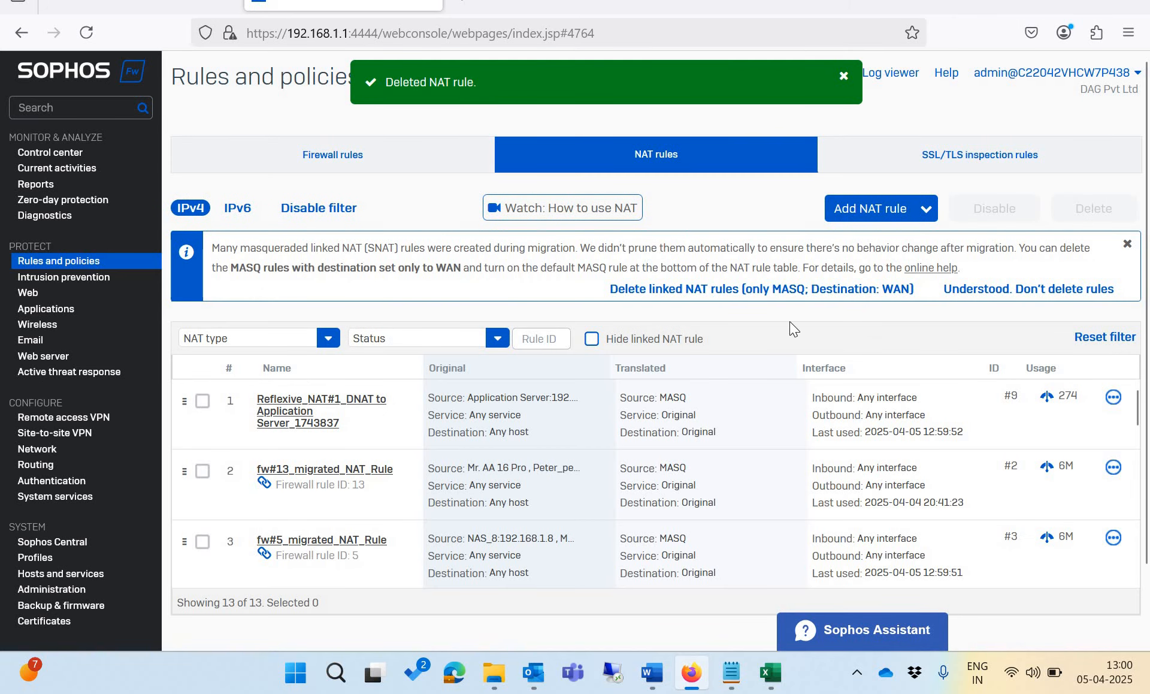
click(203, 401)
click(1094, 208)
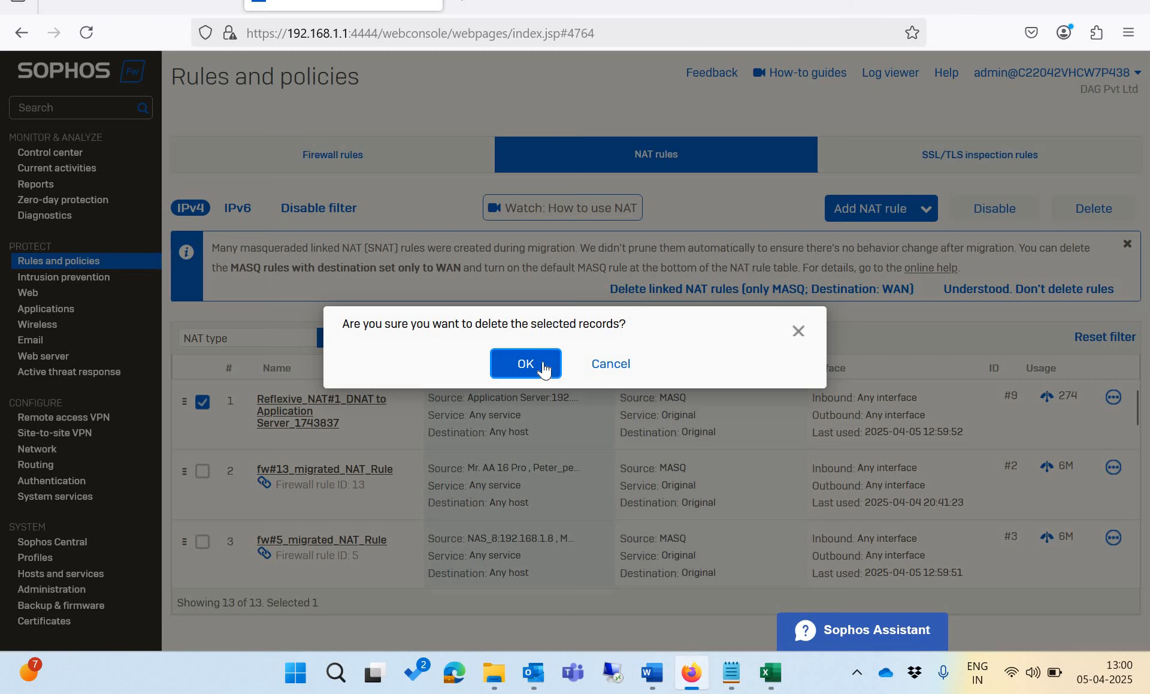
click(543, 367)
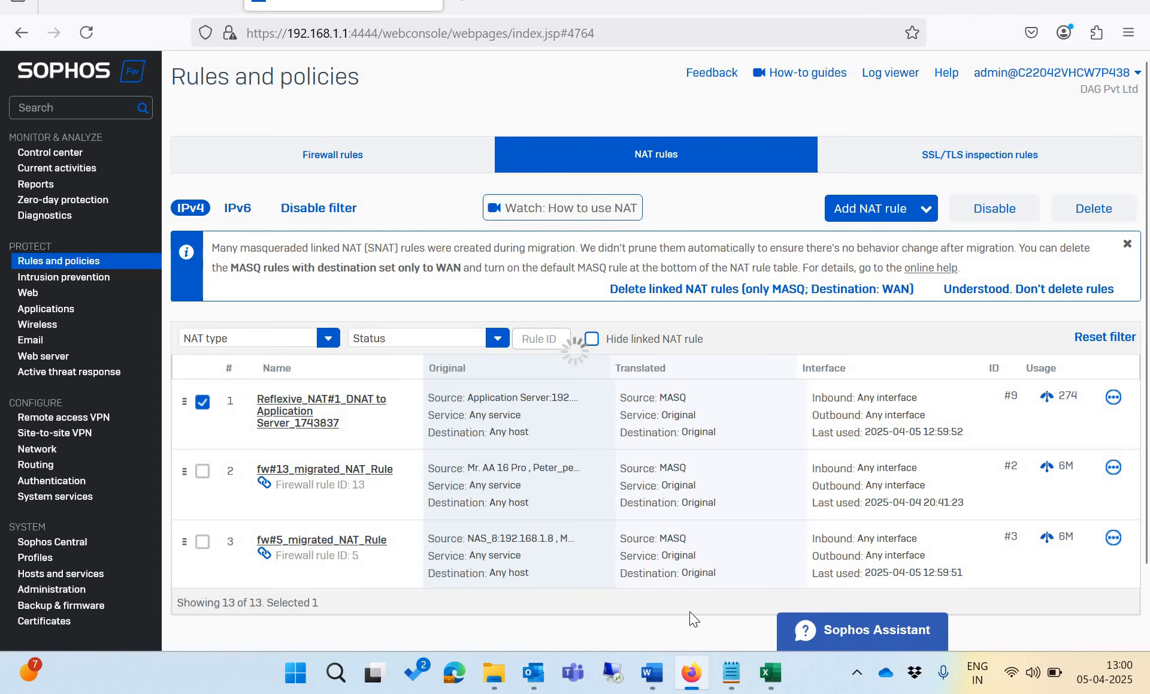
- Switch to Excel and review the Full Access and RDP Only services and the RDP Only external port
click(771, 672)
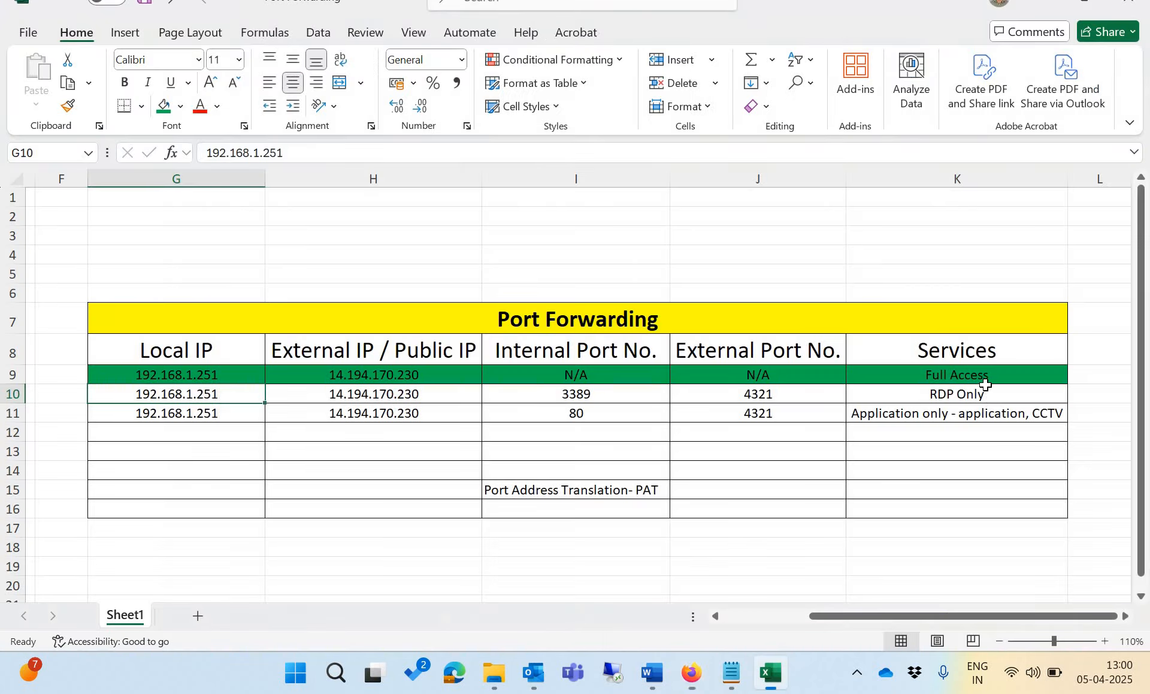
click(983, 376)
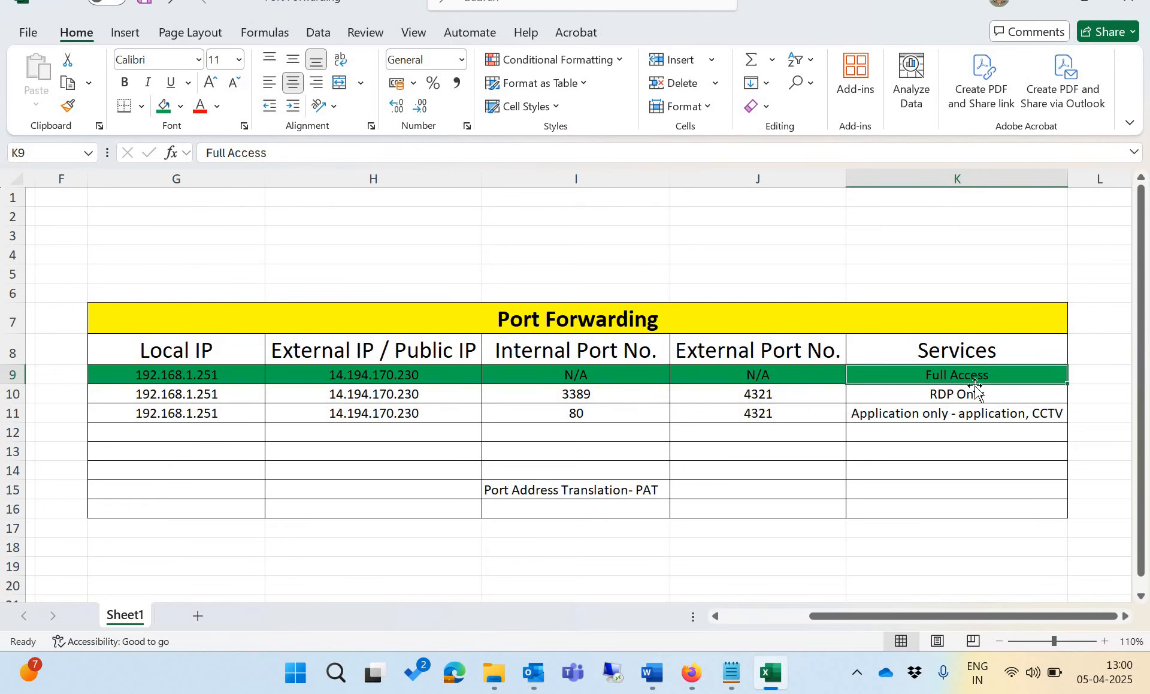
click(955, 396)
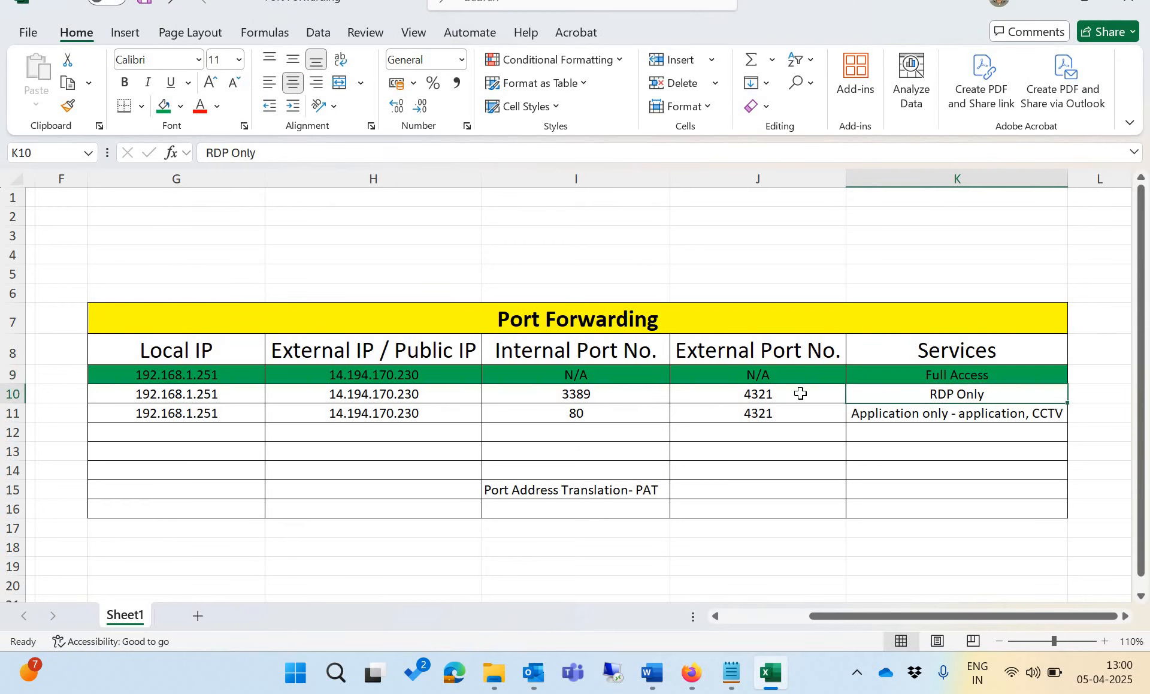
click(801, 394)
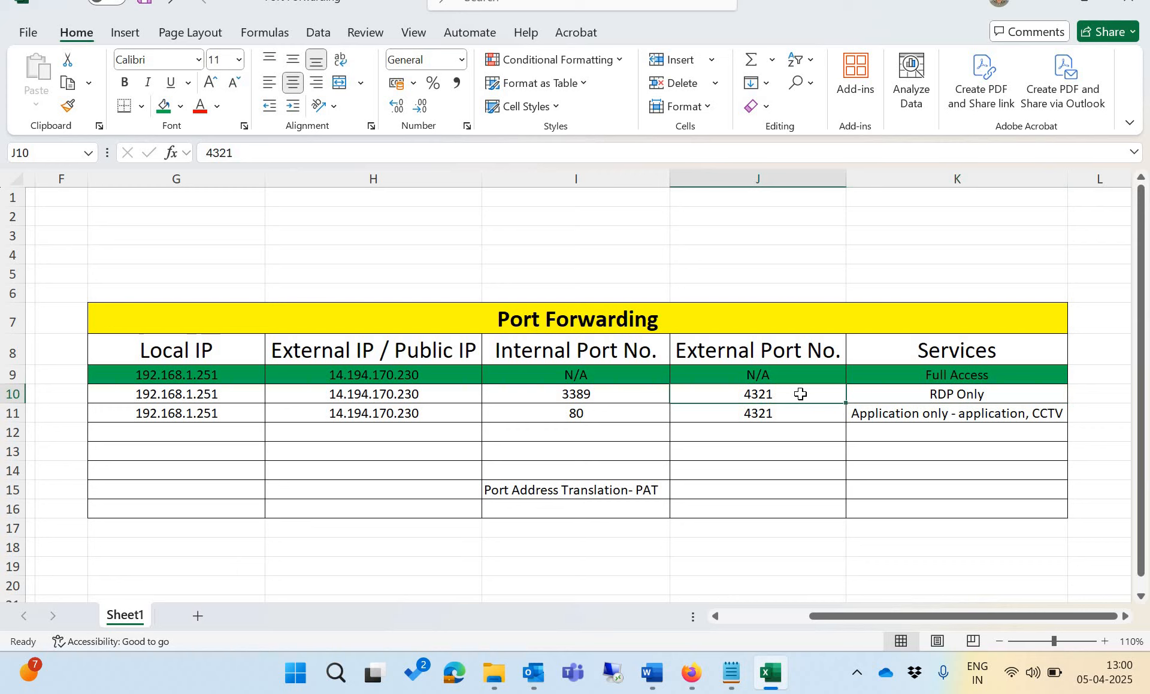
- Try a Remote Desktop connection to 14.194.170.230, cancel it and switch back to the Sophos console in Firefox
click(613, 674)
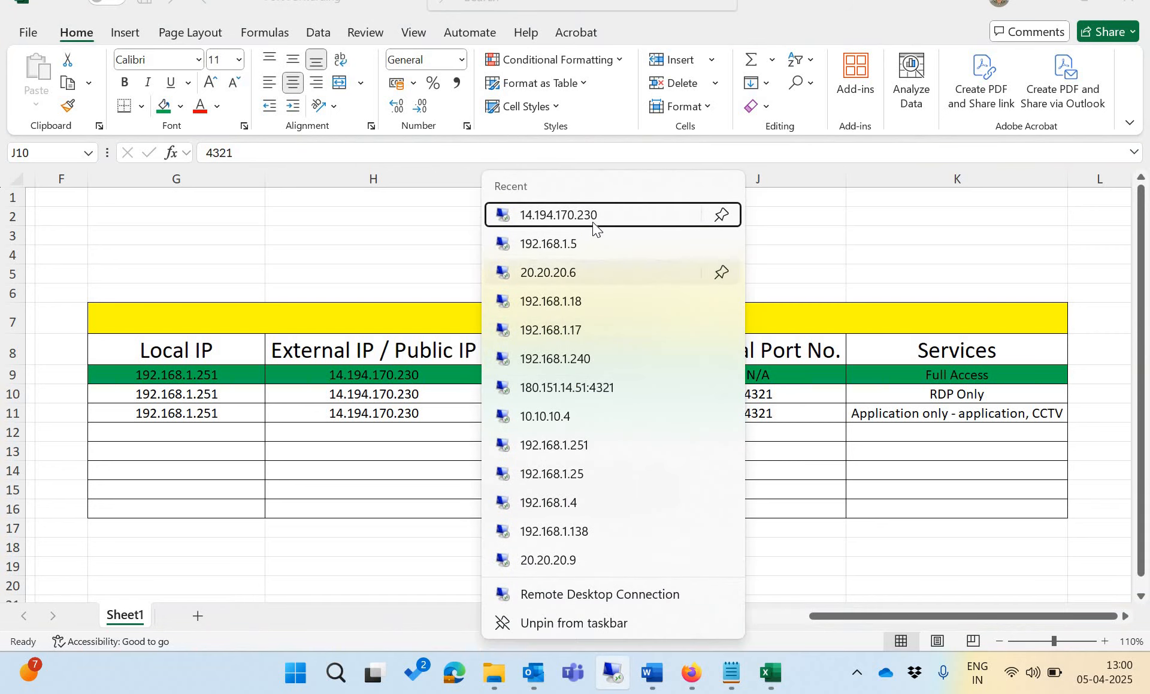
click(593, 223)
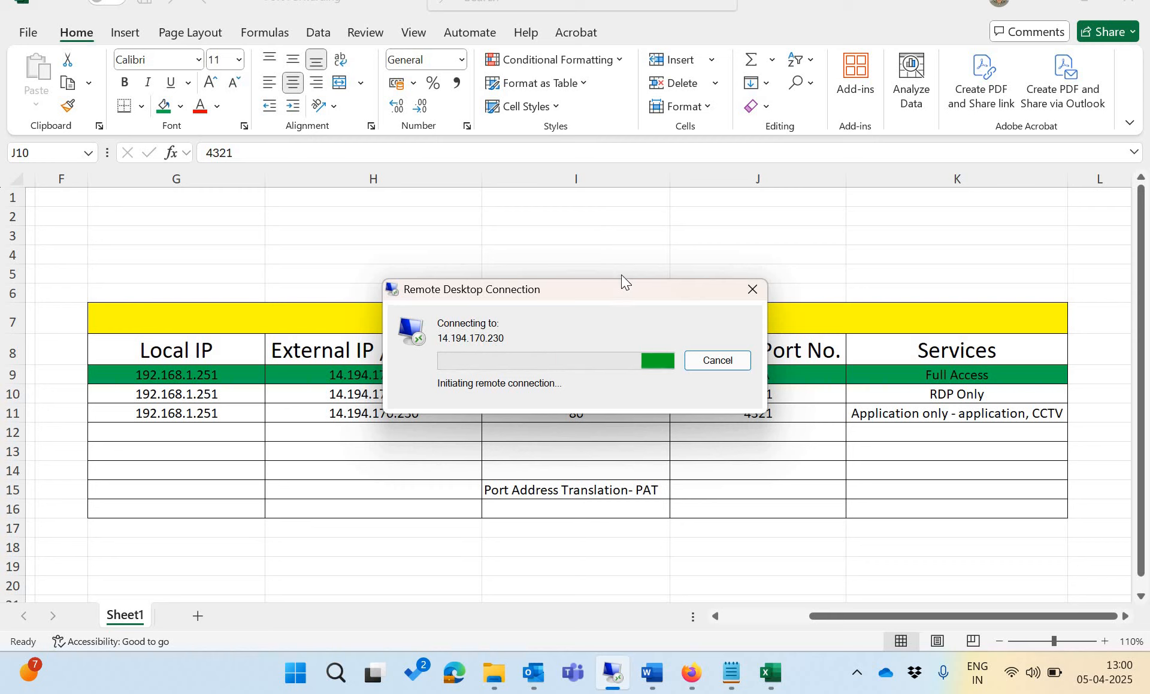
click(710, 363)
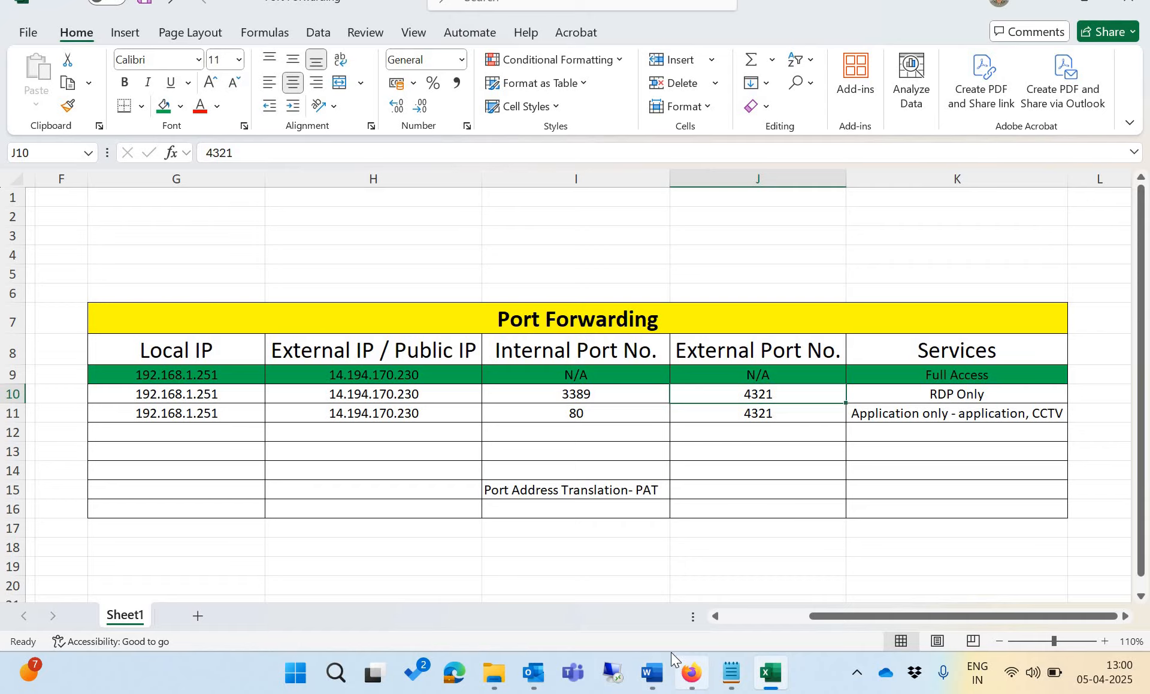
click(690, 677)
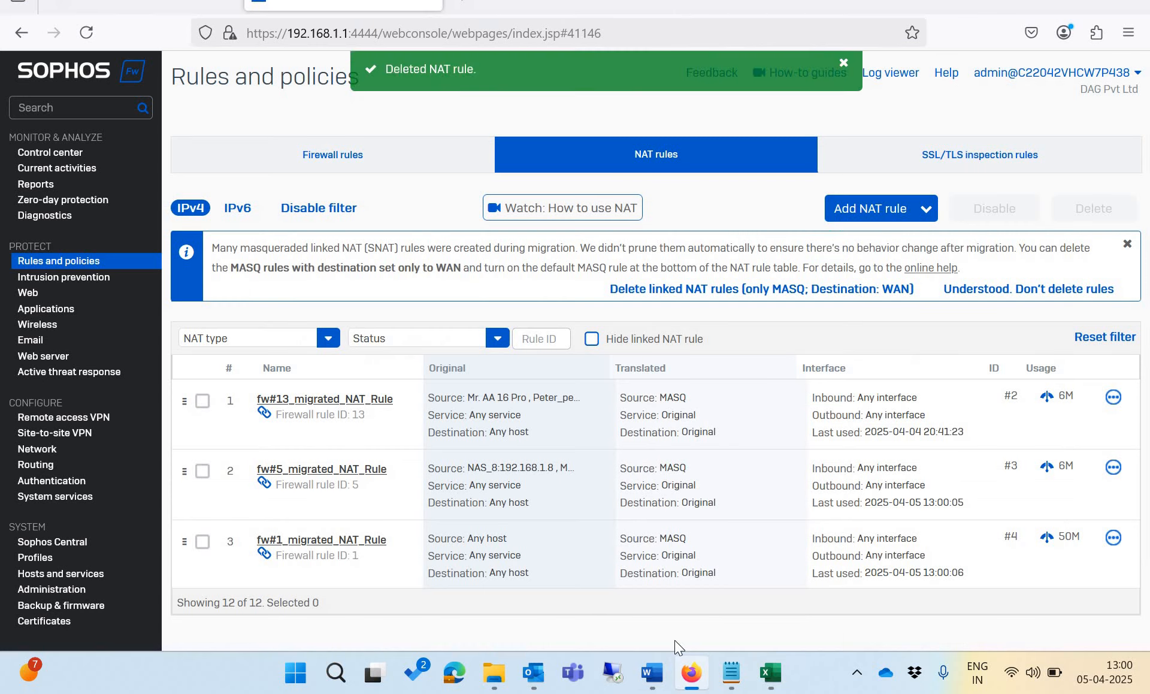
click(363, 153)
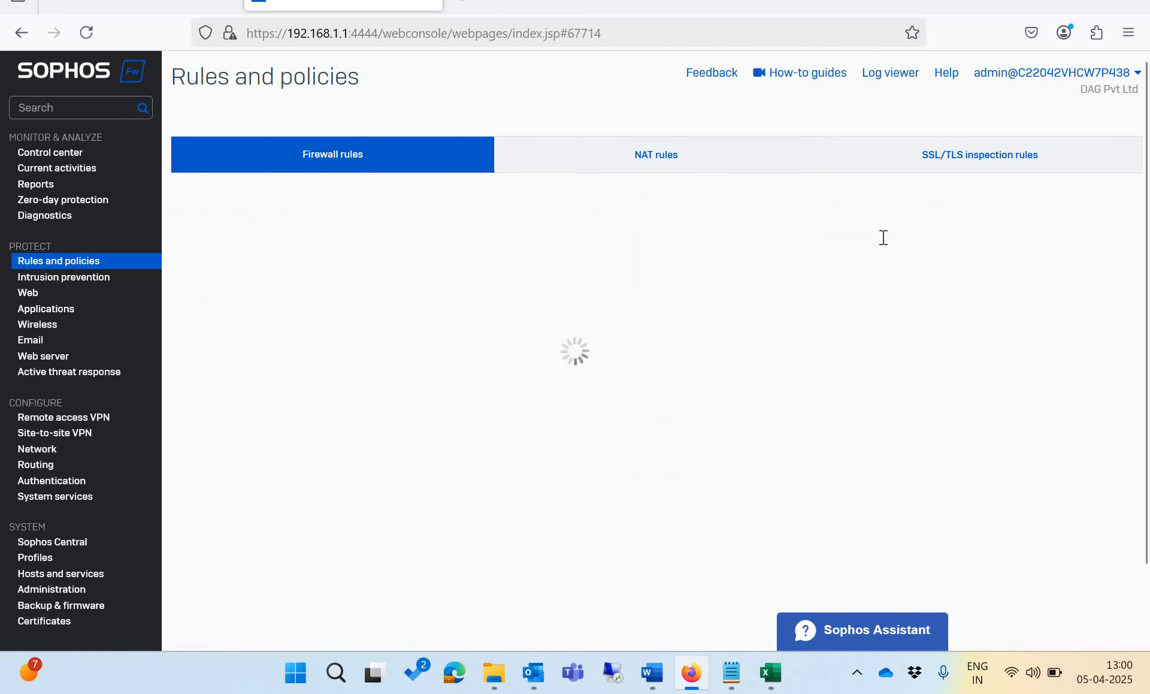
click(861, 214)
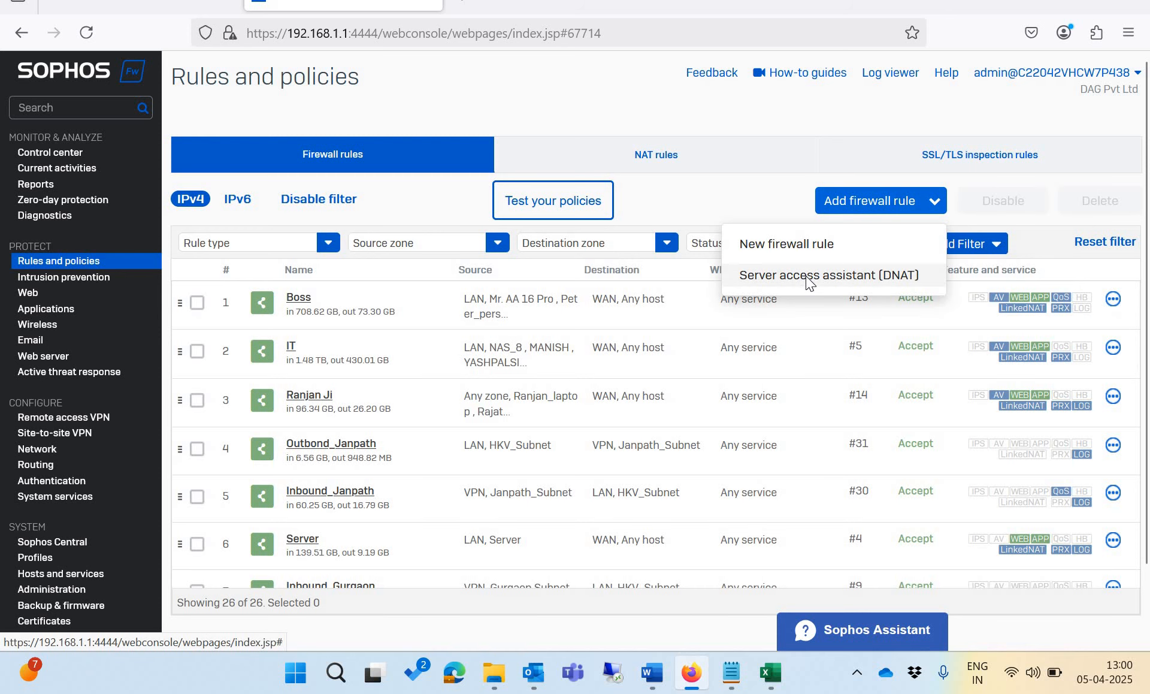
click(810, 277)
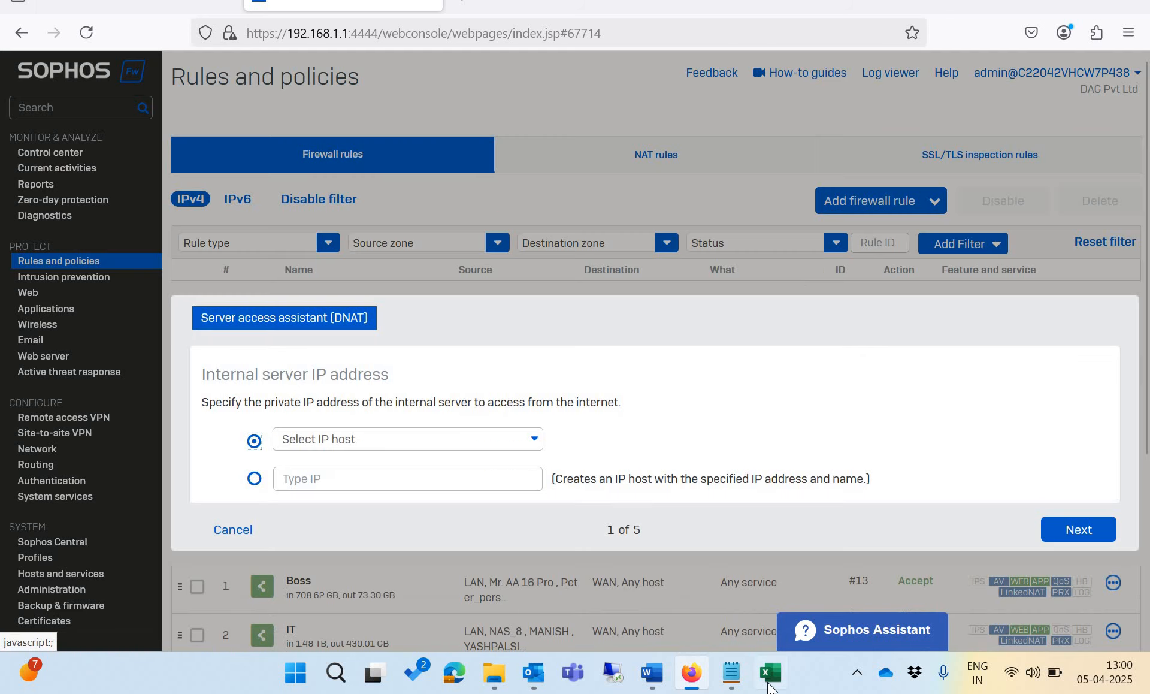
click(770, 677)
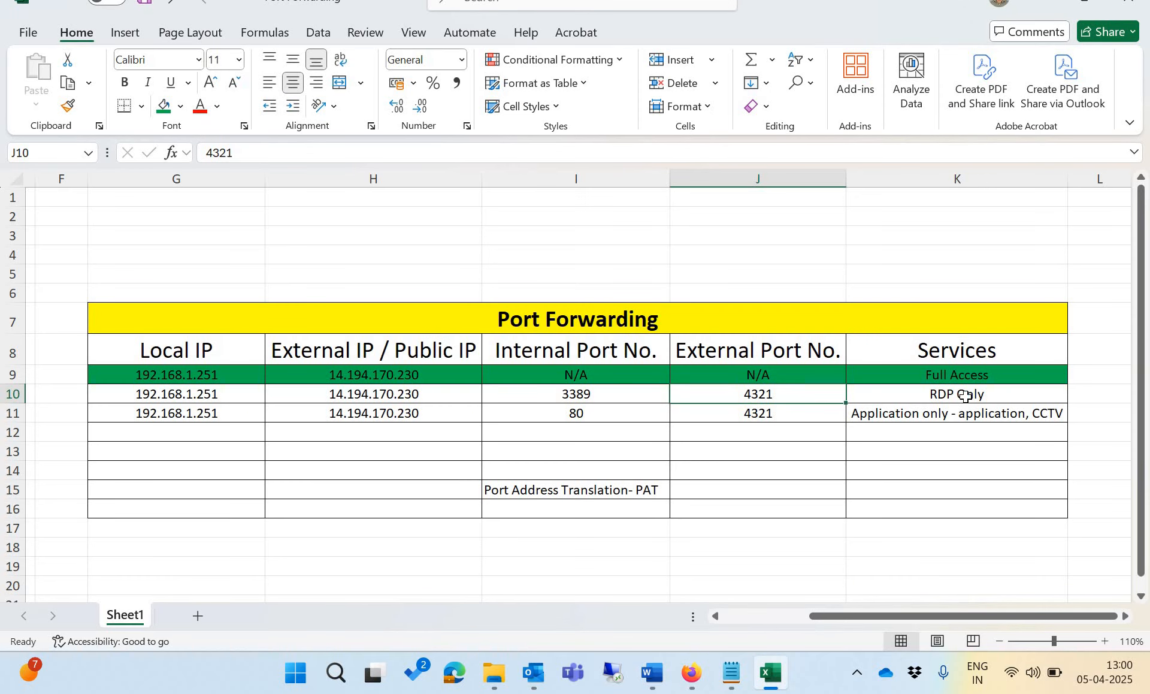
key(Right)
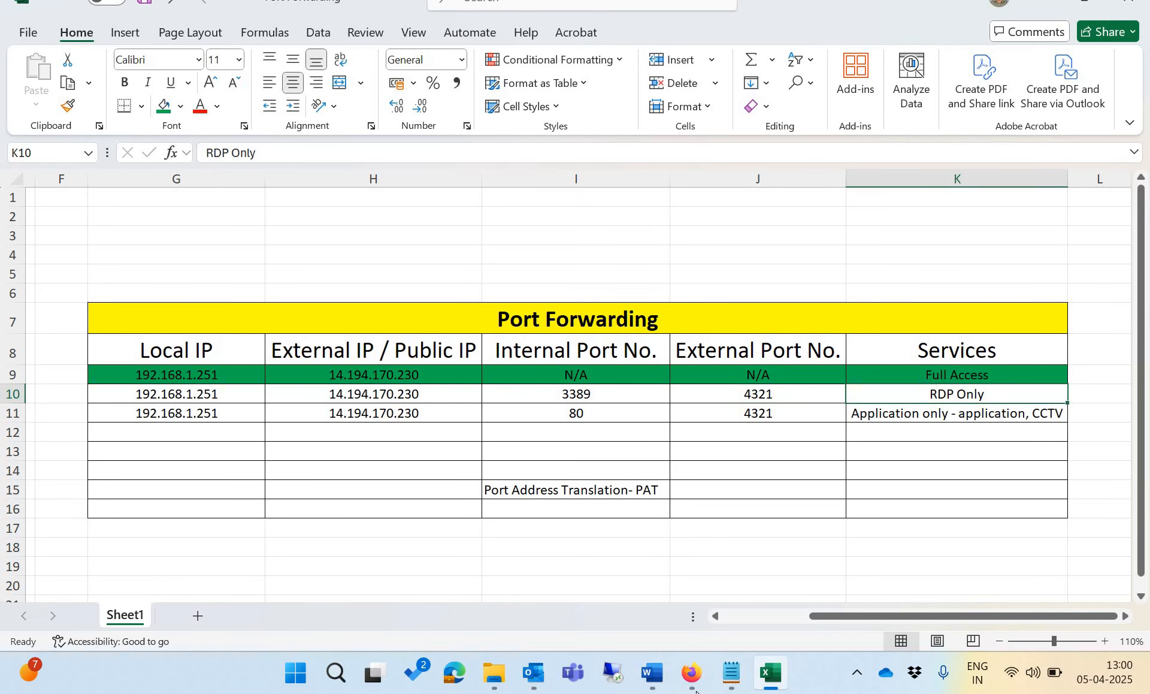
click(695, 689)
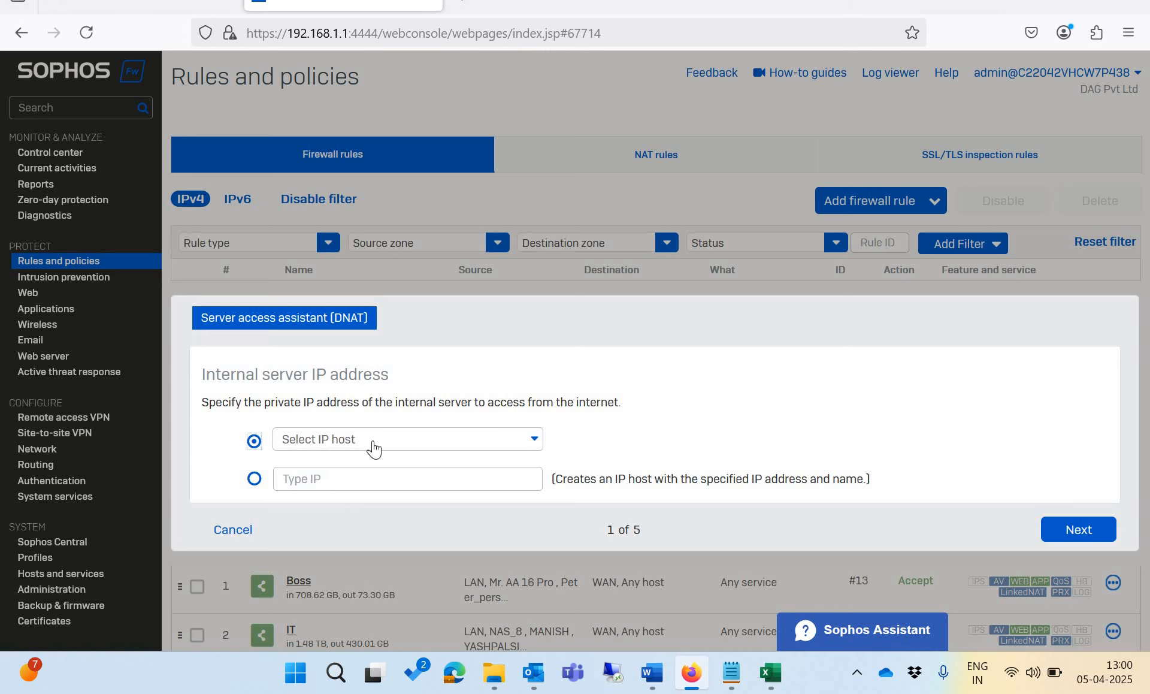
click(372, 437)
scroll(401, 417, down, 3)
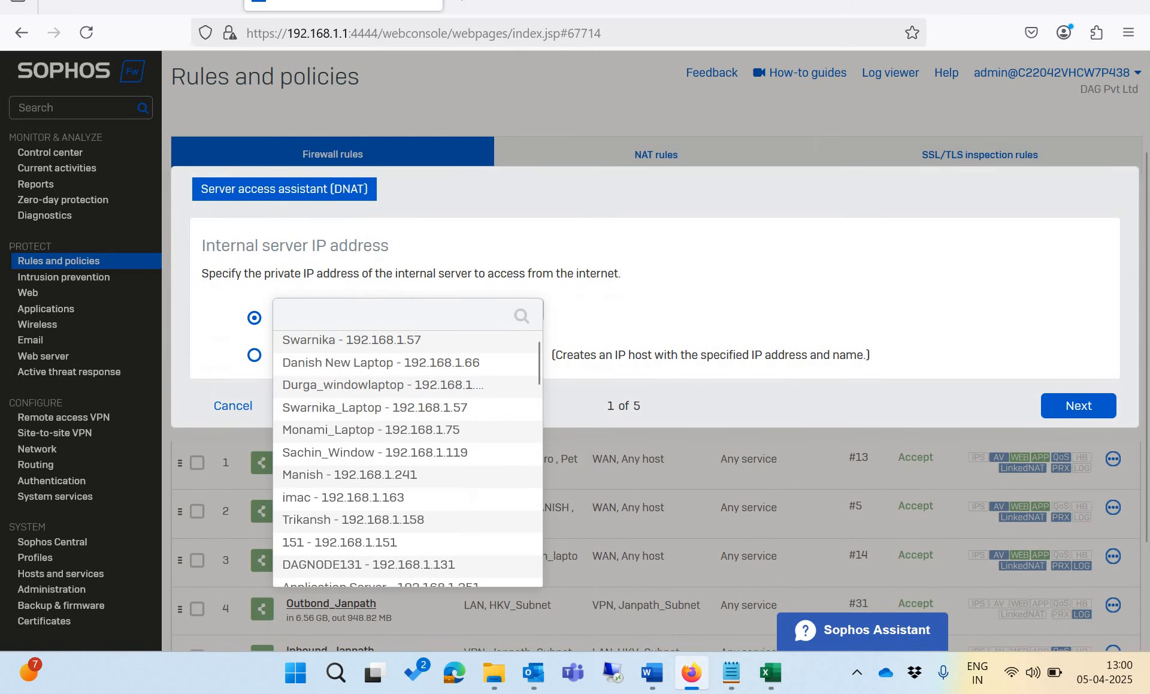
text(24)
key(BackSpace)
text(51)
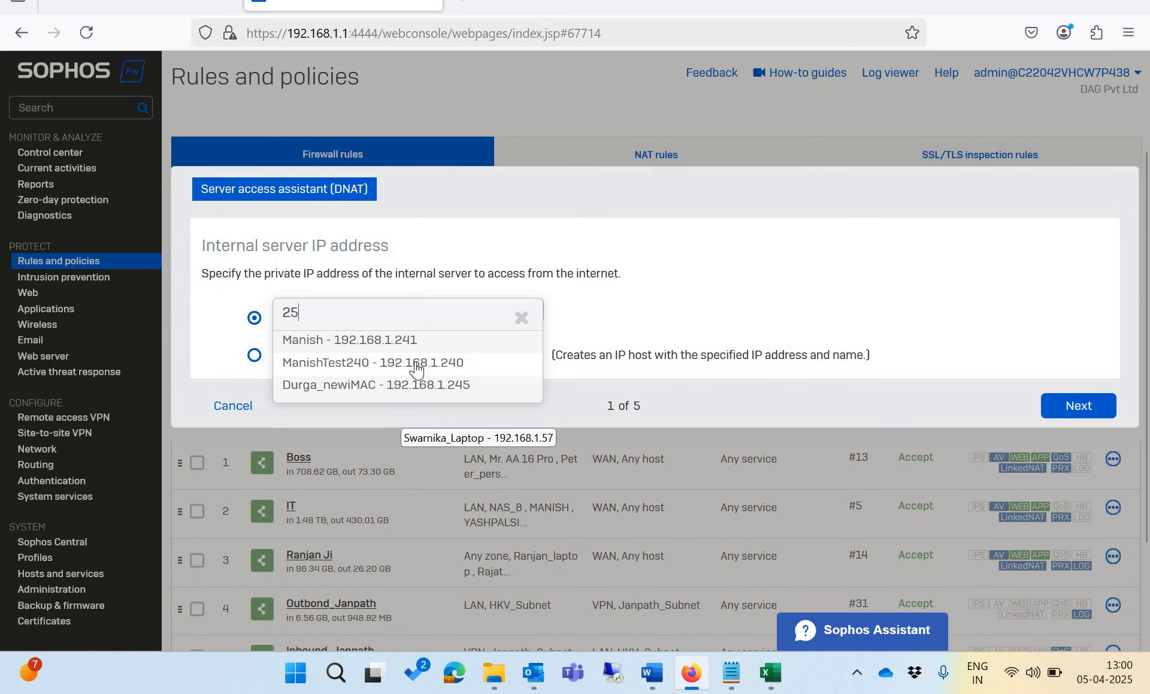
click(1059, 400)
click(450, 309)
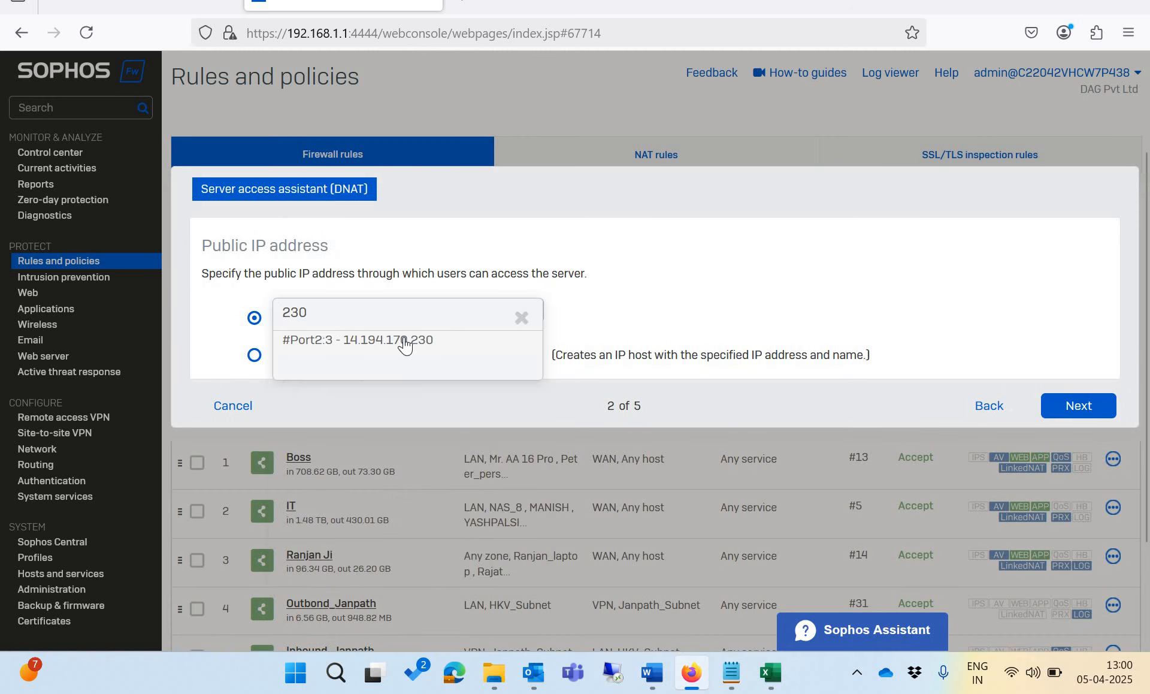
click(413, 347)
click(1087, 407)
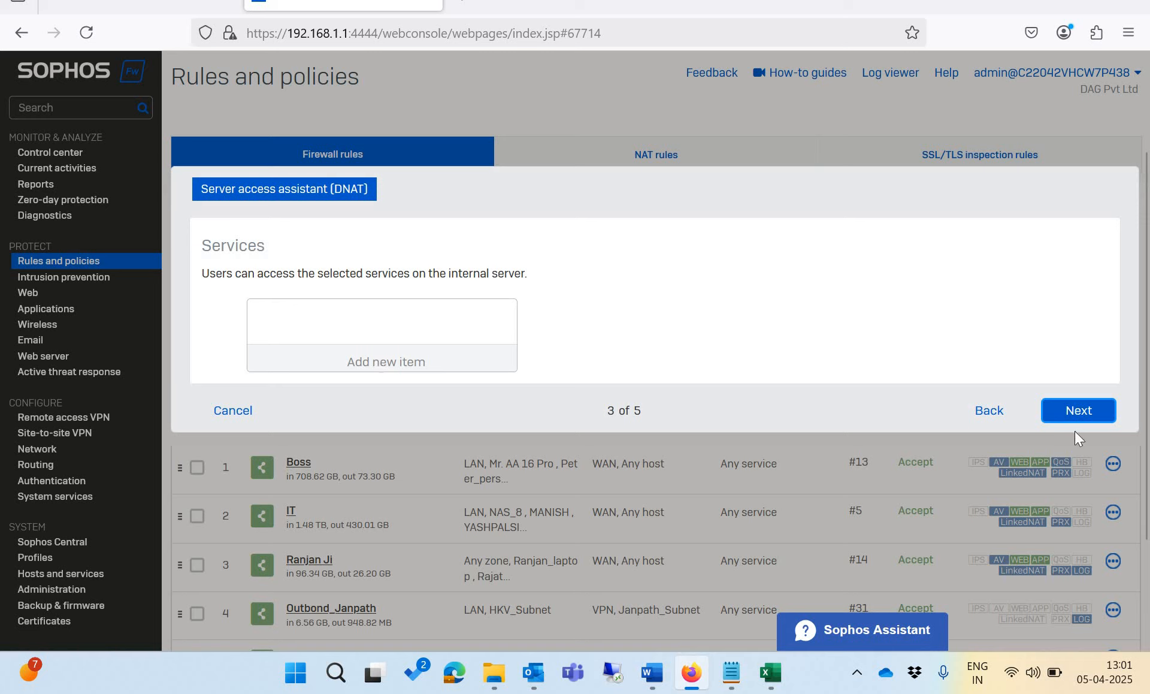
click(244, 413)
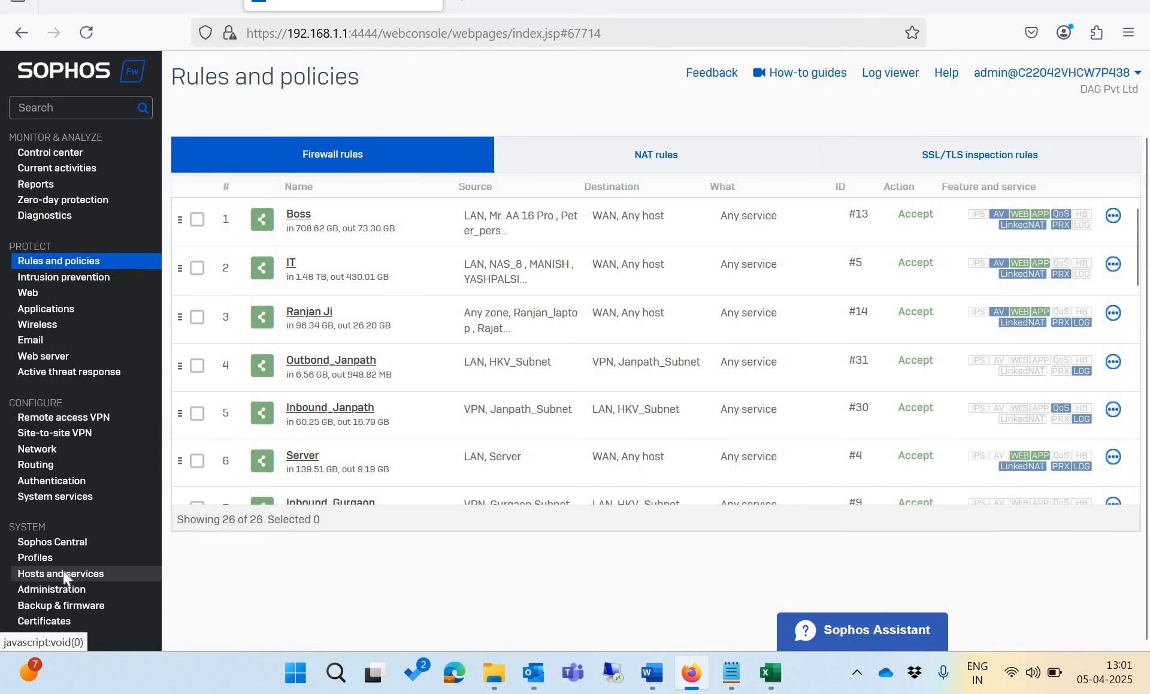
- Delete the existing Inbound Port and Outbond Port services from the firewall's hosts and services
click(64, 574)
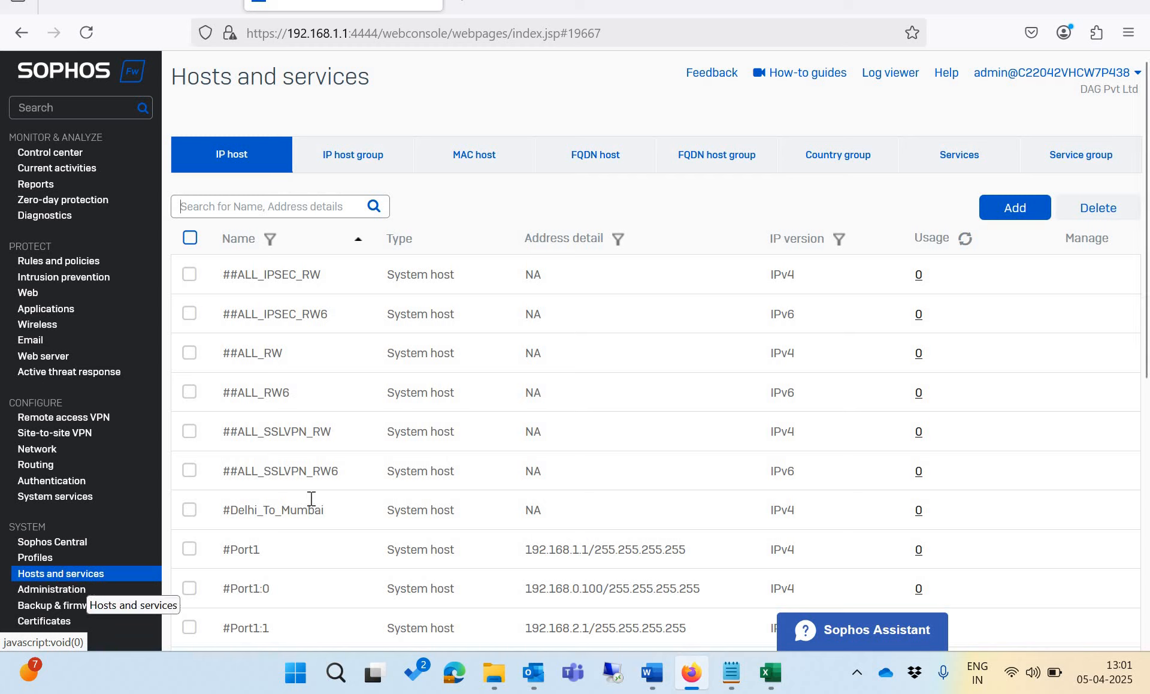
click(973, 154)
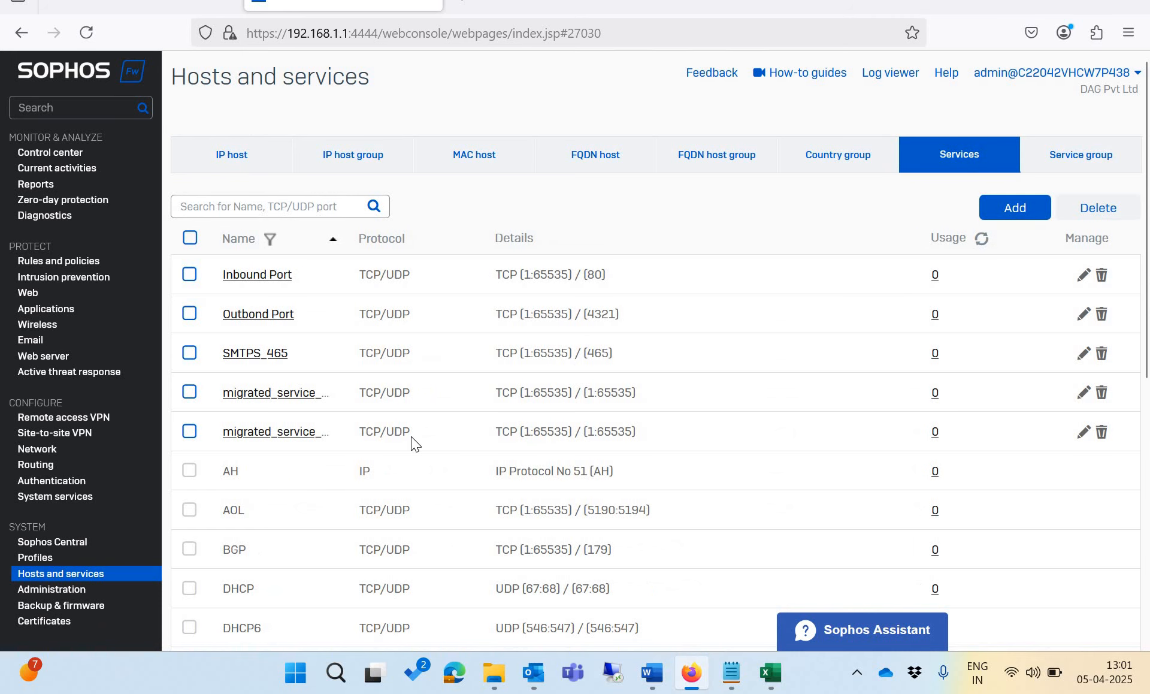
scroll(411, 452, down, 5)
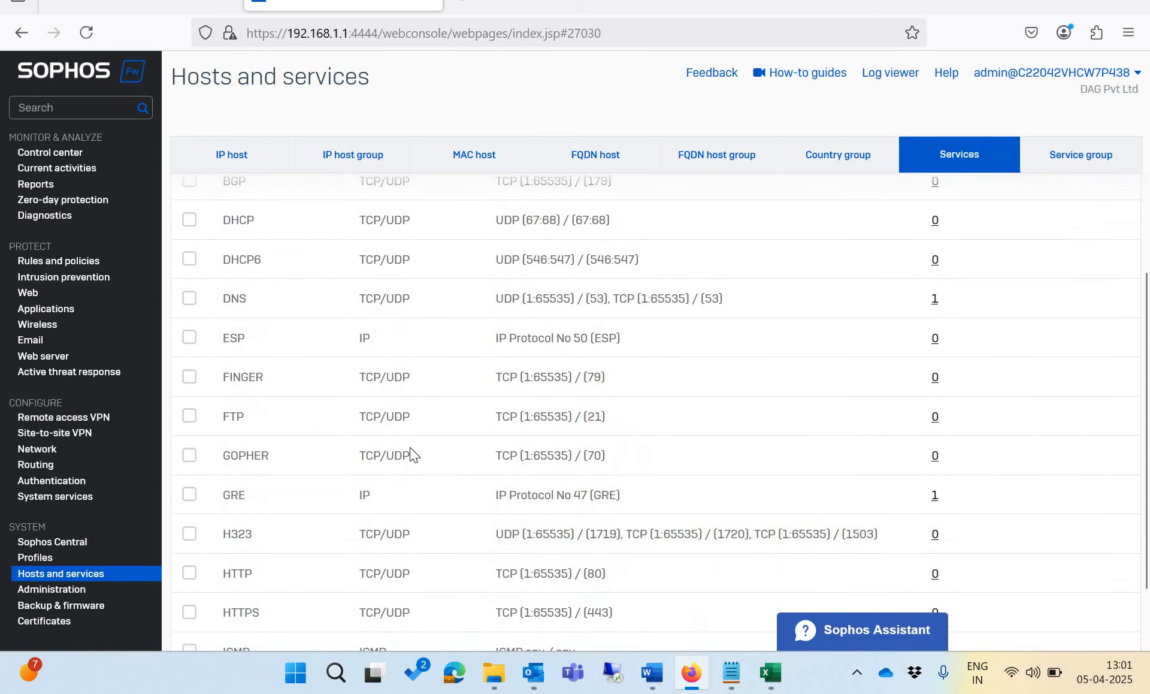
scroll(411, 450, up, 5)
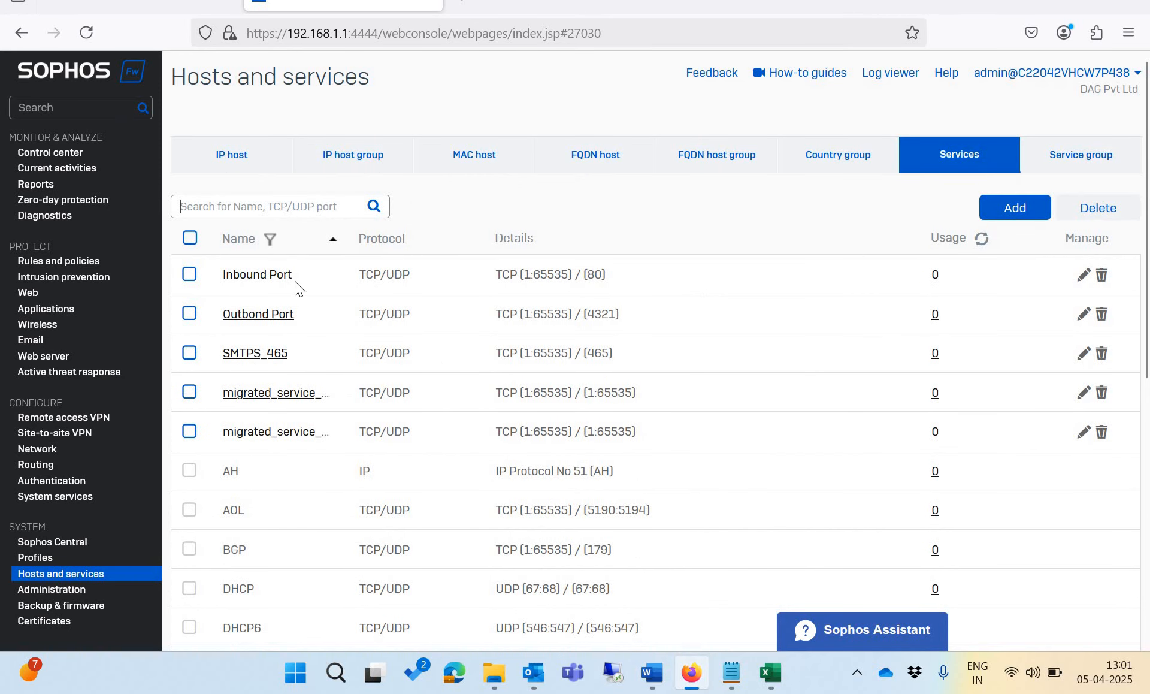
click(190, 274)
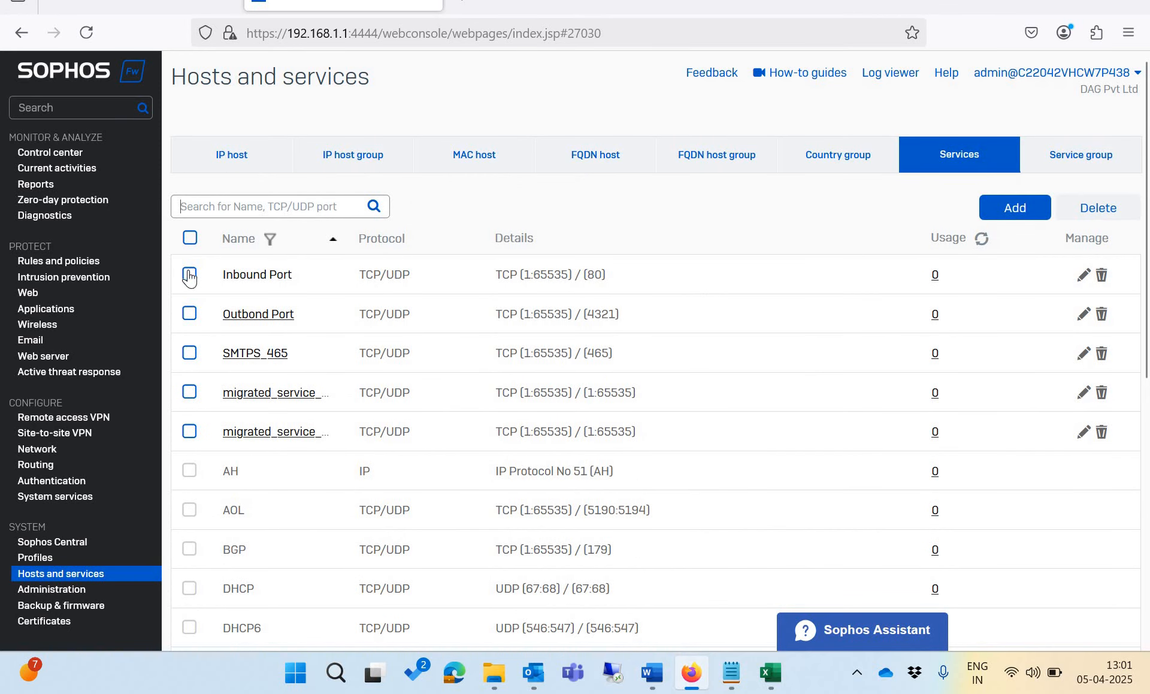
click(189, 314)
click(1086, 209)
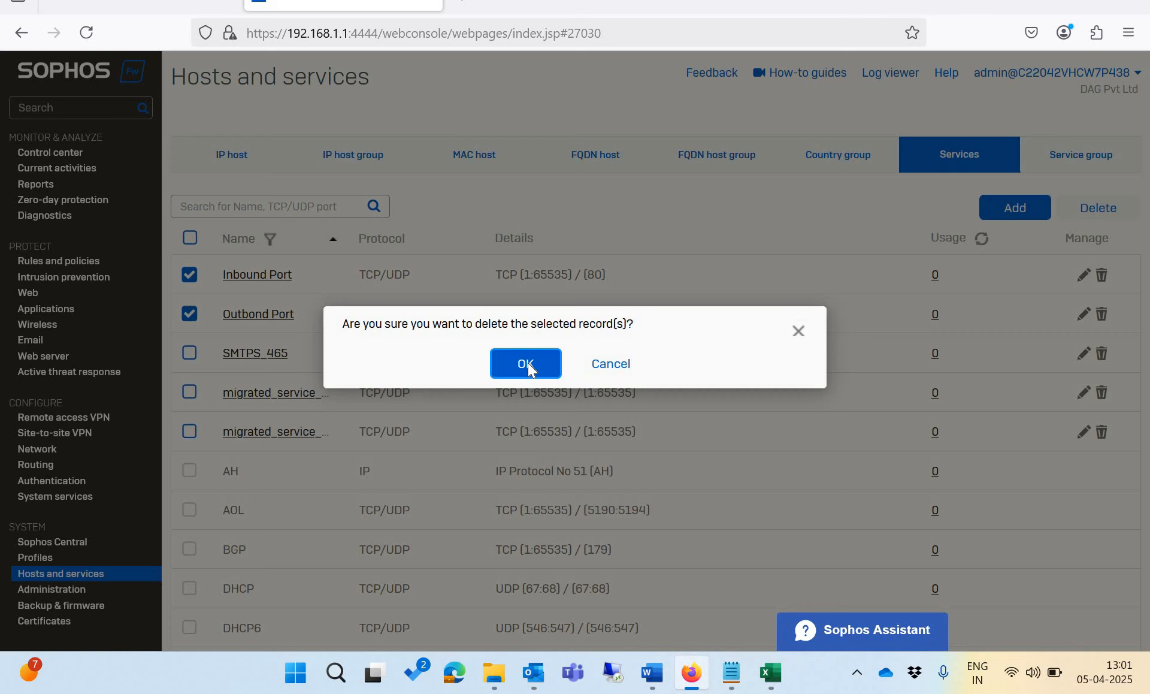
click(528, 363)
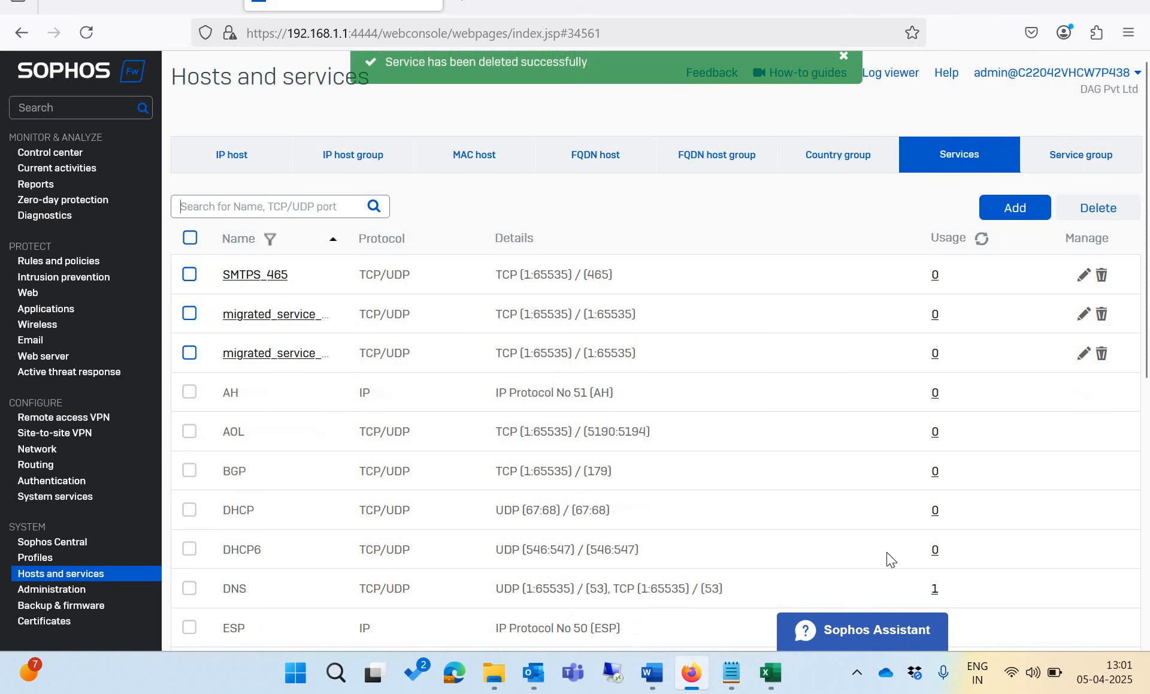
- Switch to Excel and review the internal and external port numbers of the RDP Only entry
click(778, 677)
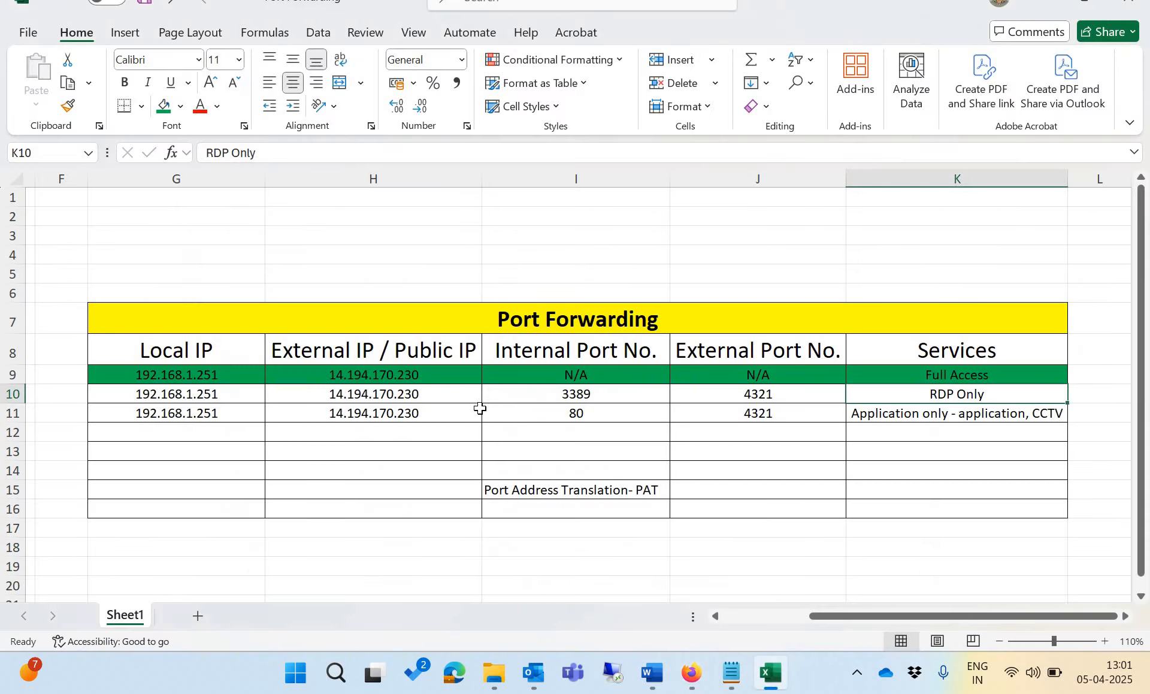
click(637, 403)
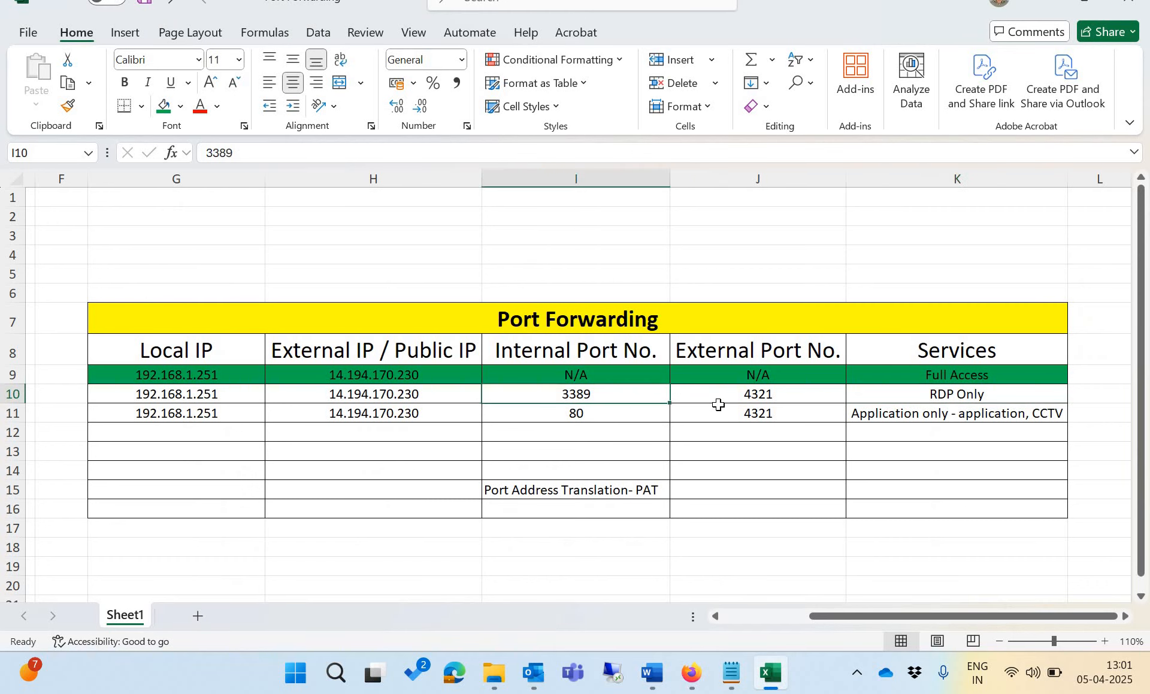
click(721, 401)
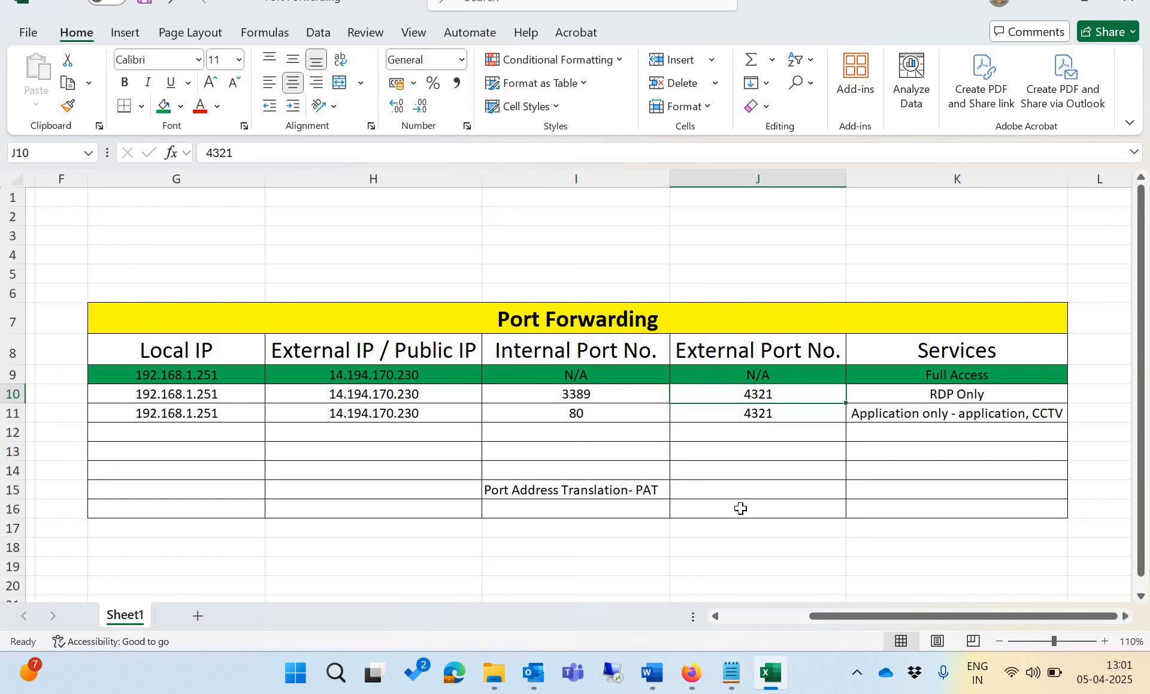
- Switch to the Sophos console in Firefox and start a new service named Inbound port
click(692, 673)
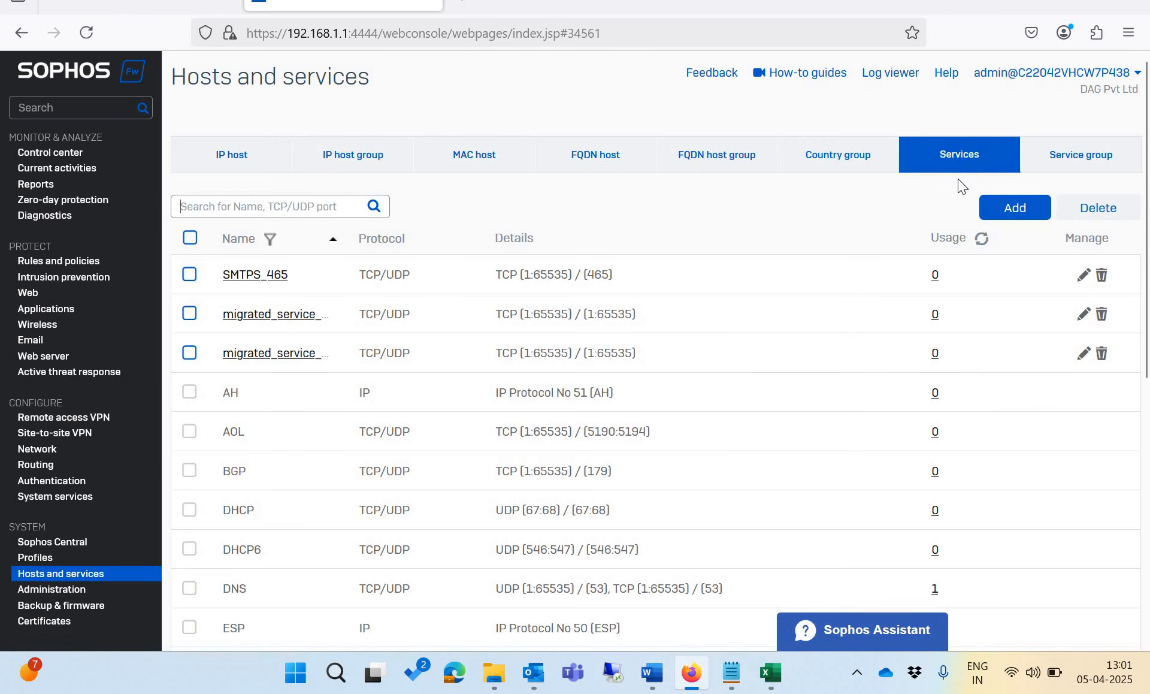
click(1027, 210)
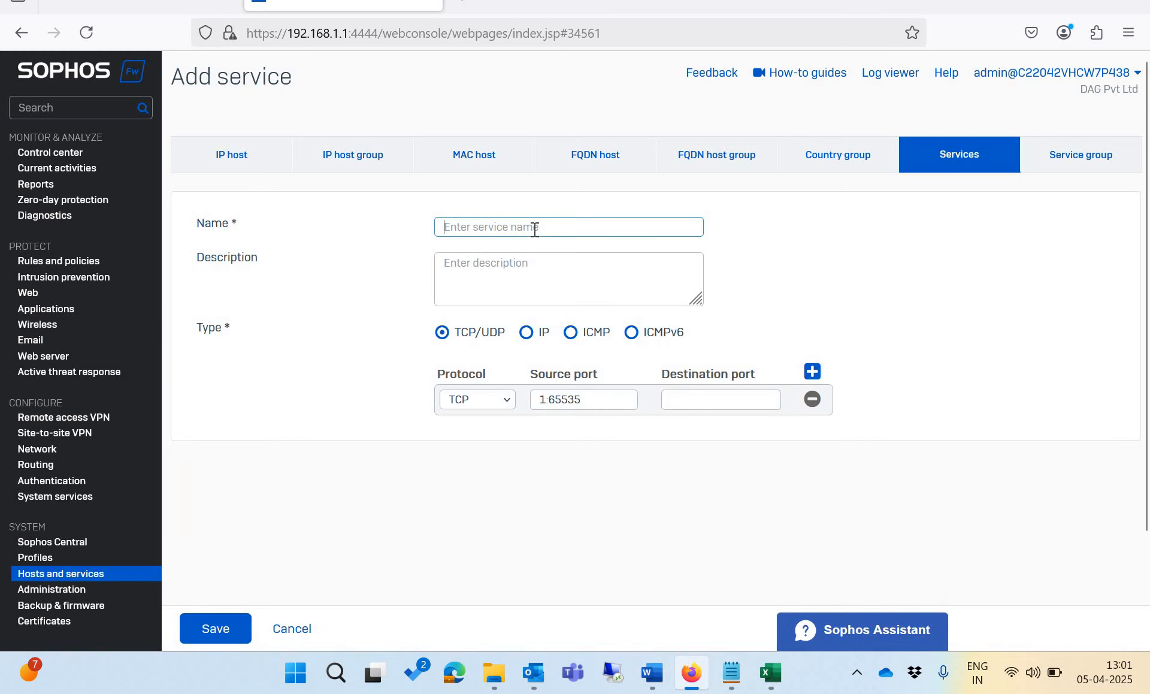
text(In)
text(lb)
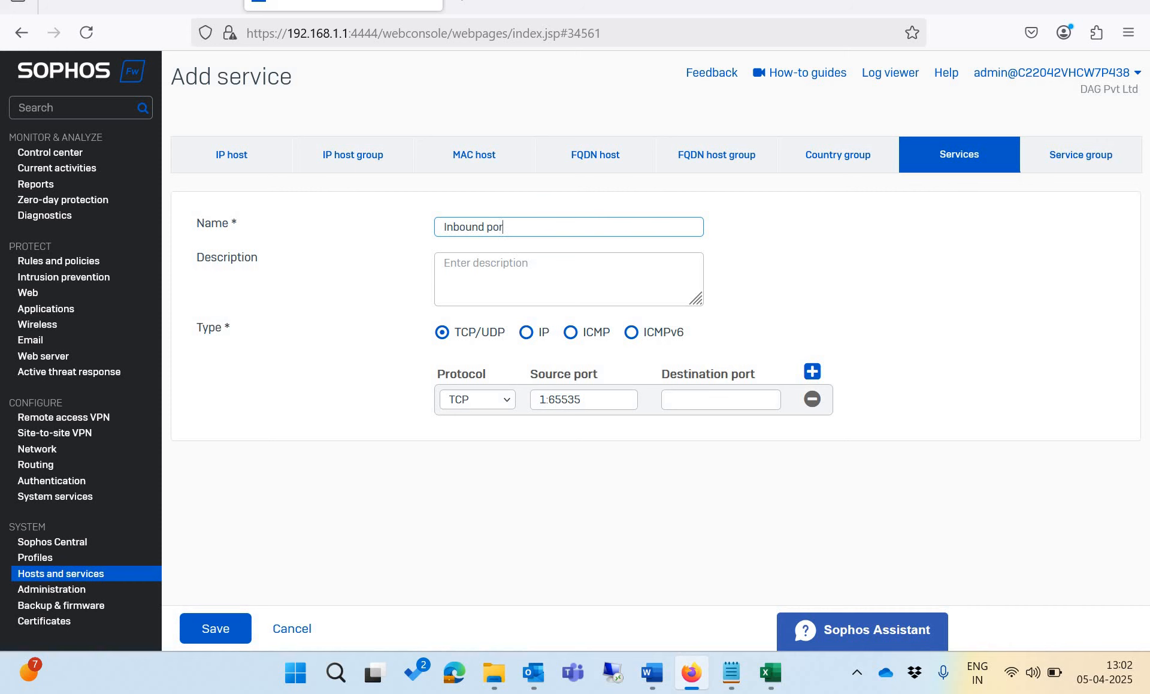
- Check the RDP Only internal port in Excel, set the Inbound port service's TCP destination port to 3389 in Firefox, and save it
click(771, 673)
click(608, 396)
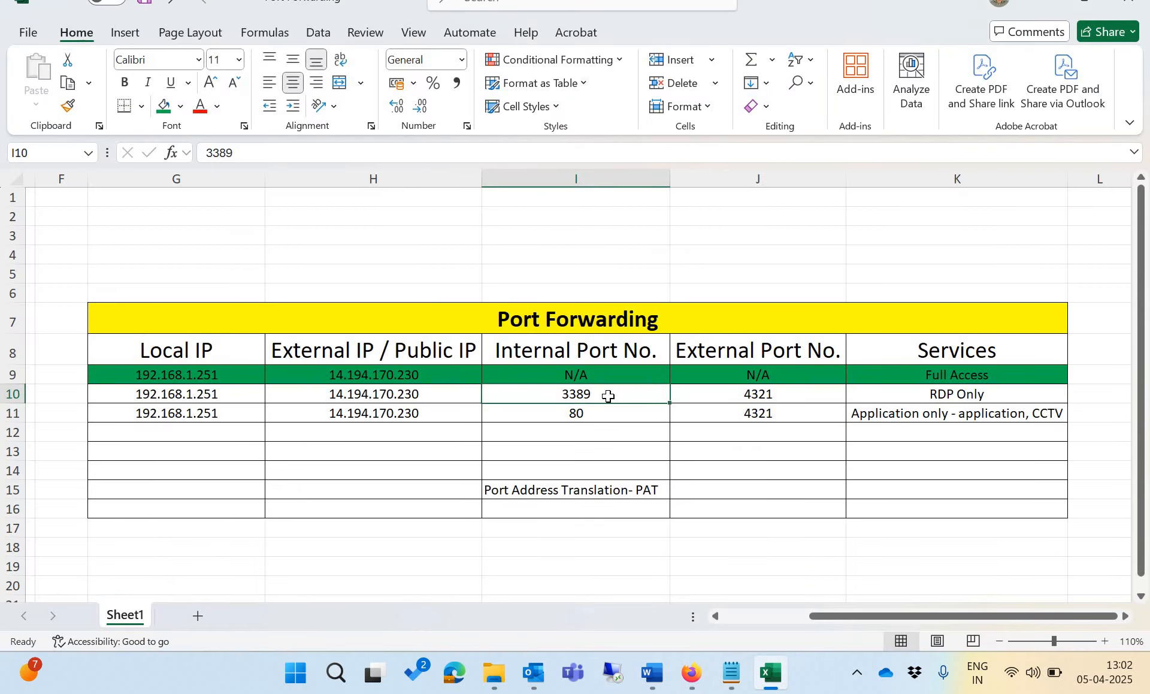
key(alt+Tab)
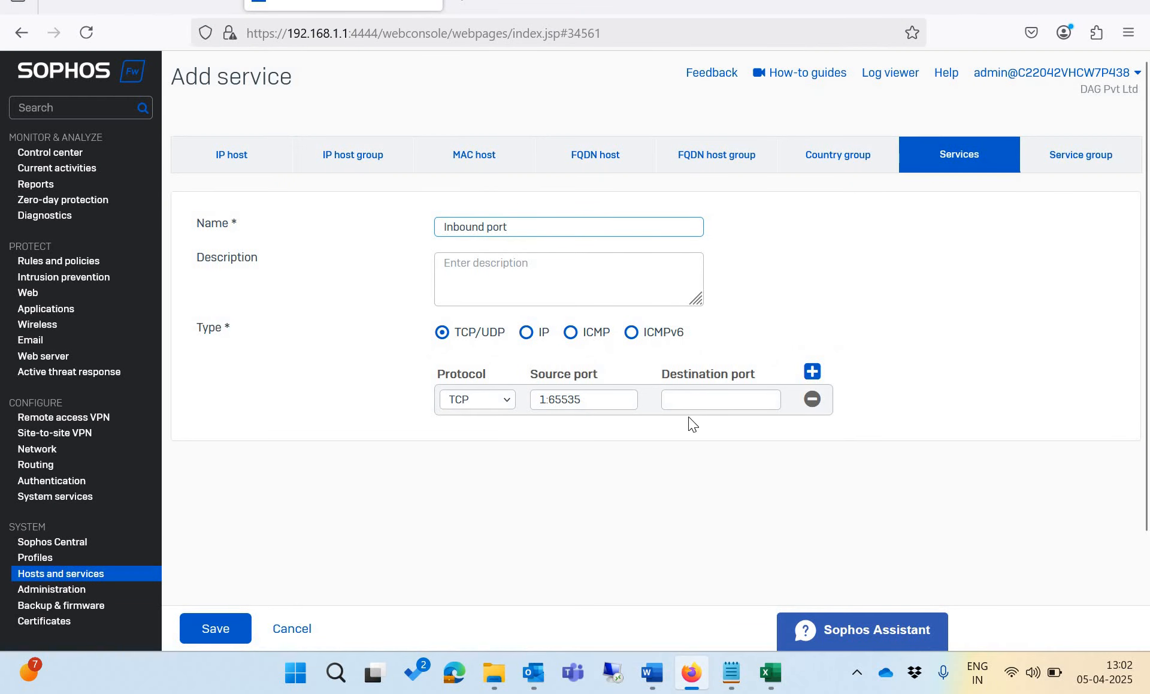
click(707, 401)
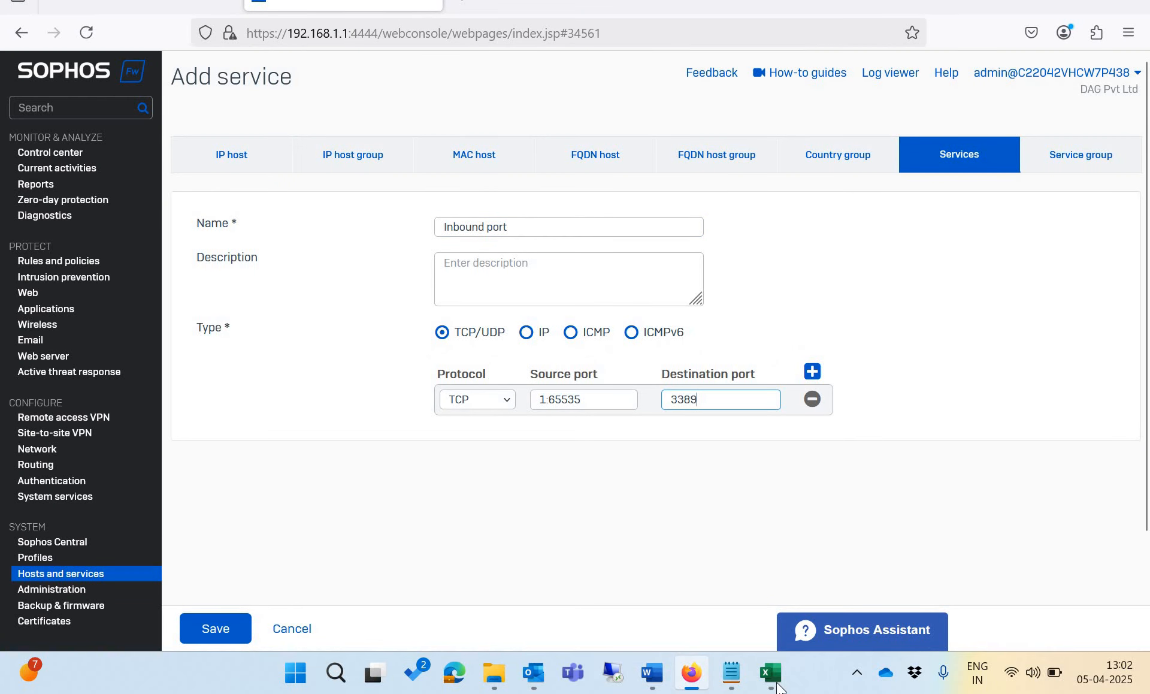
key(alt+Tab)
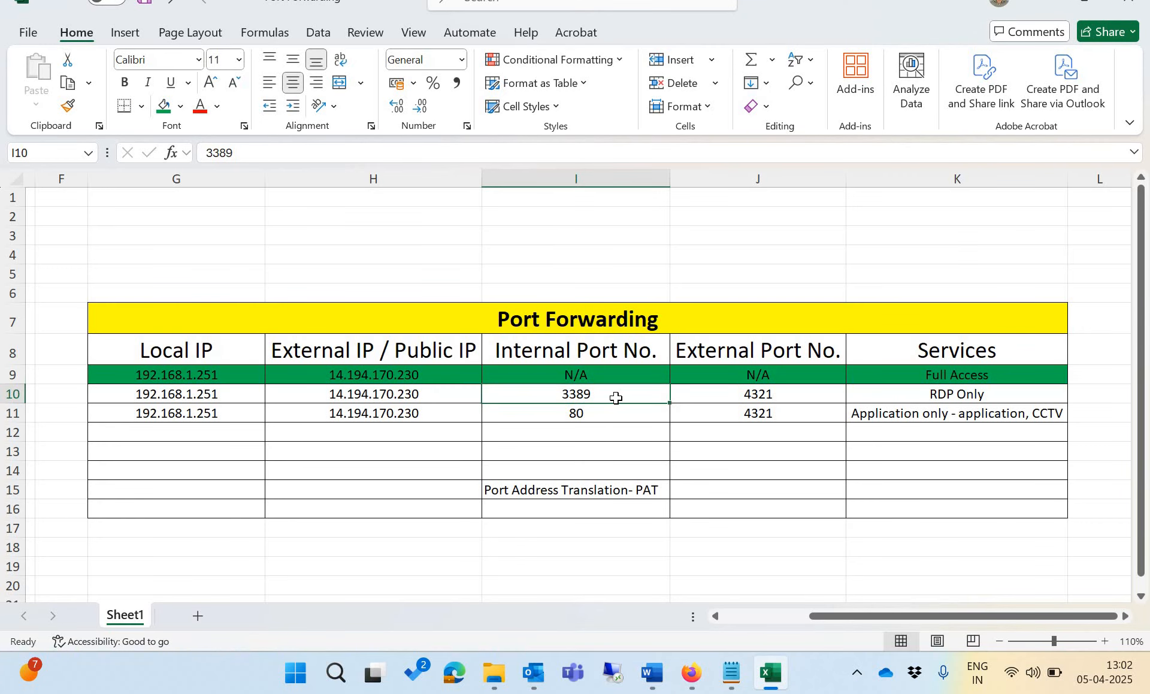
key(alt+Tab)
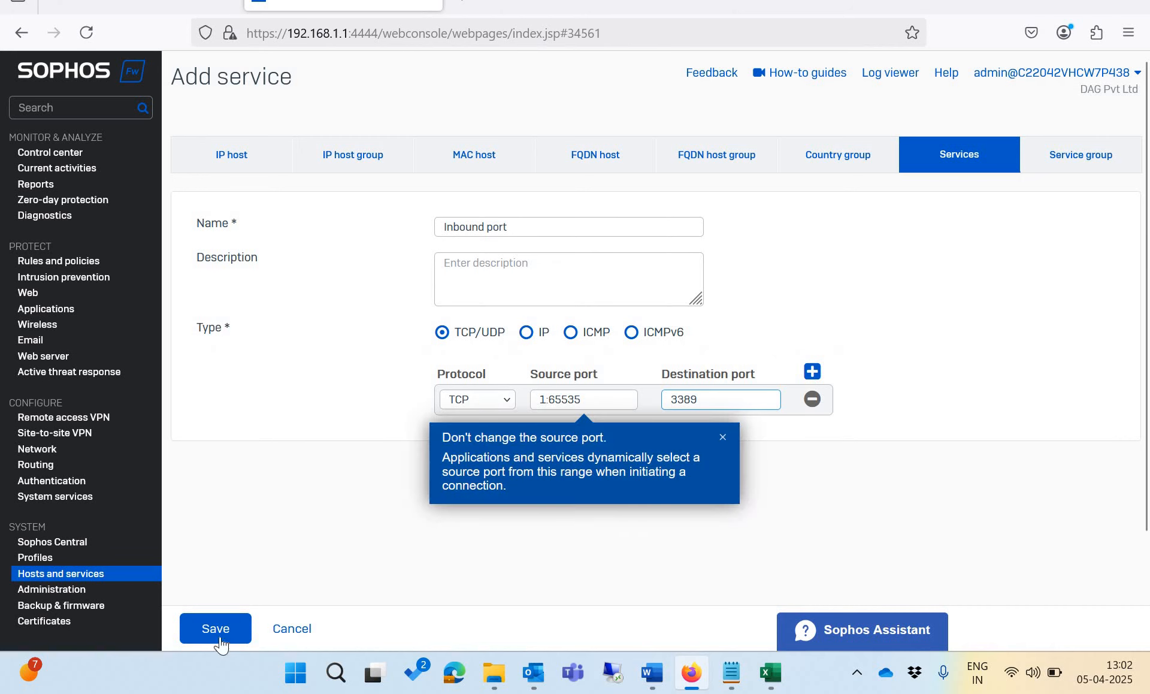
click(222, 629)
click(223, 629)
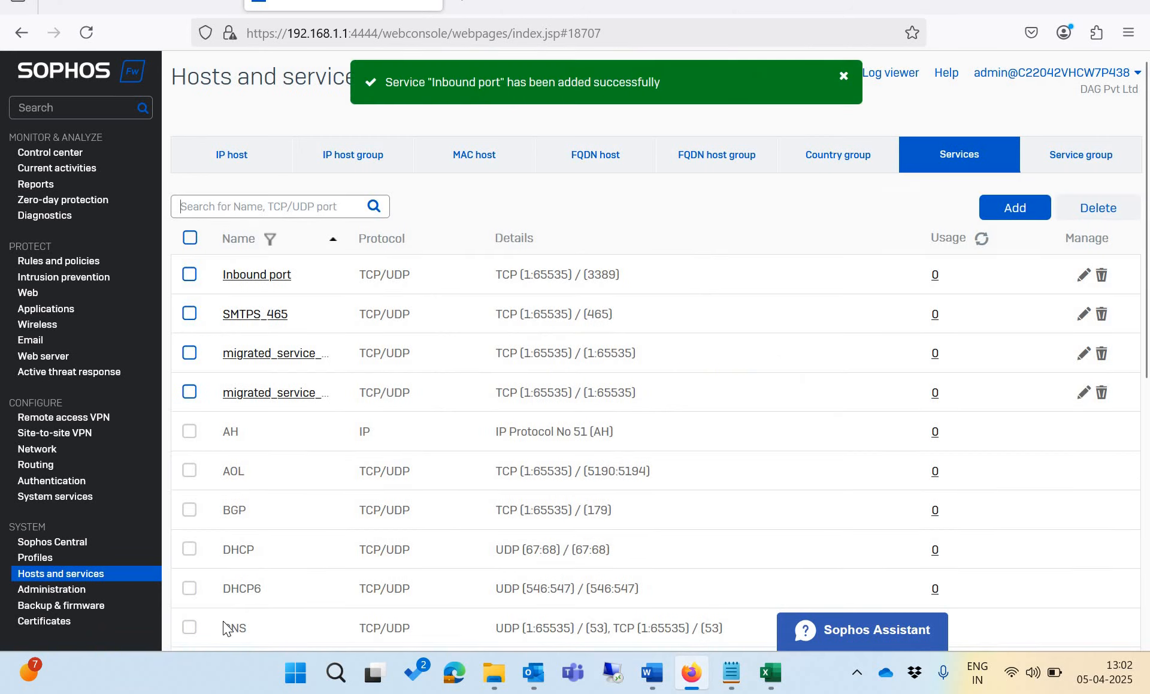
- Start another new service and name it External port
click(1022, 215)
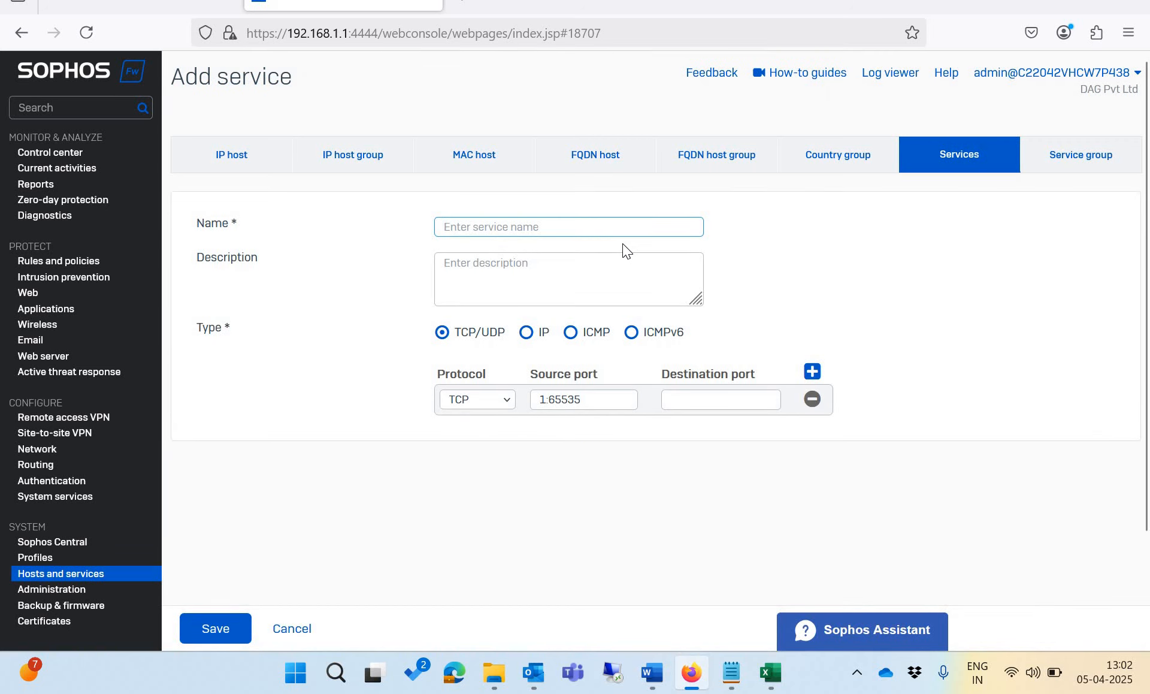
text(E)
key(BackSpace)
text(External port)
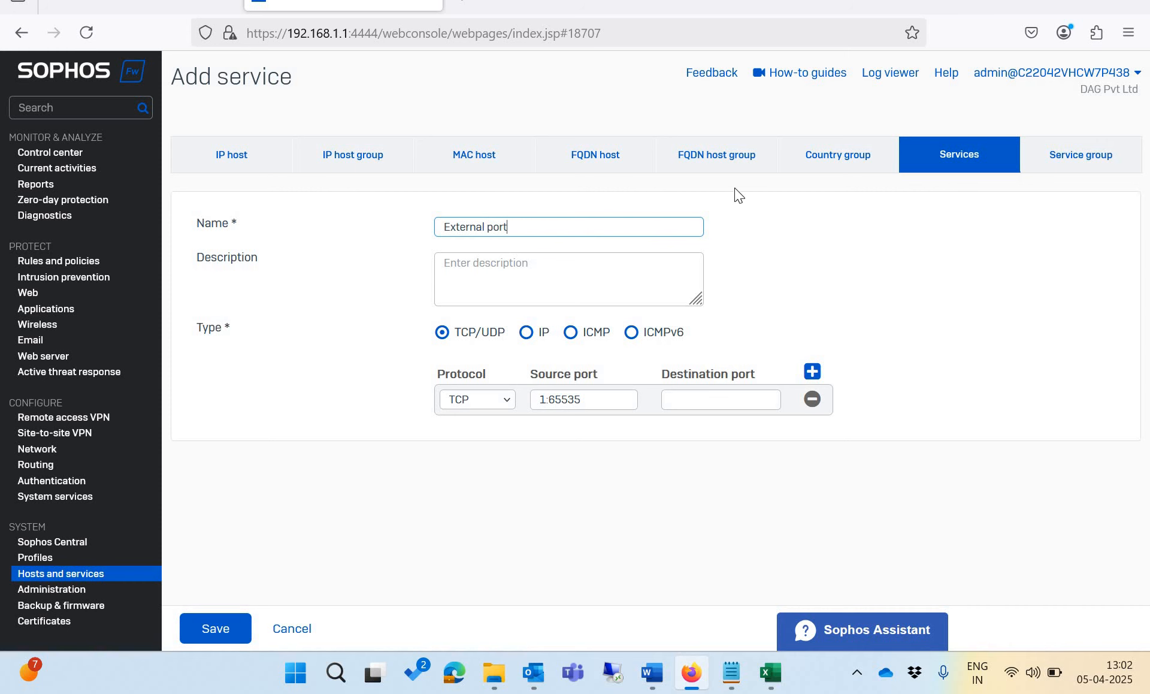
- Check the RDP Only external port in Excel, set the External port service's TCP destination port to 4321 in Firefox, and save it
click(777, 679)
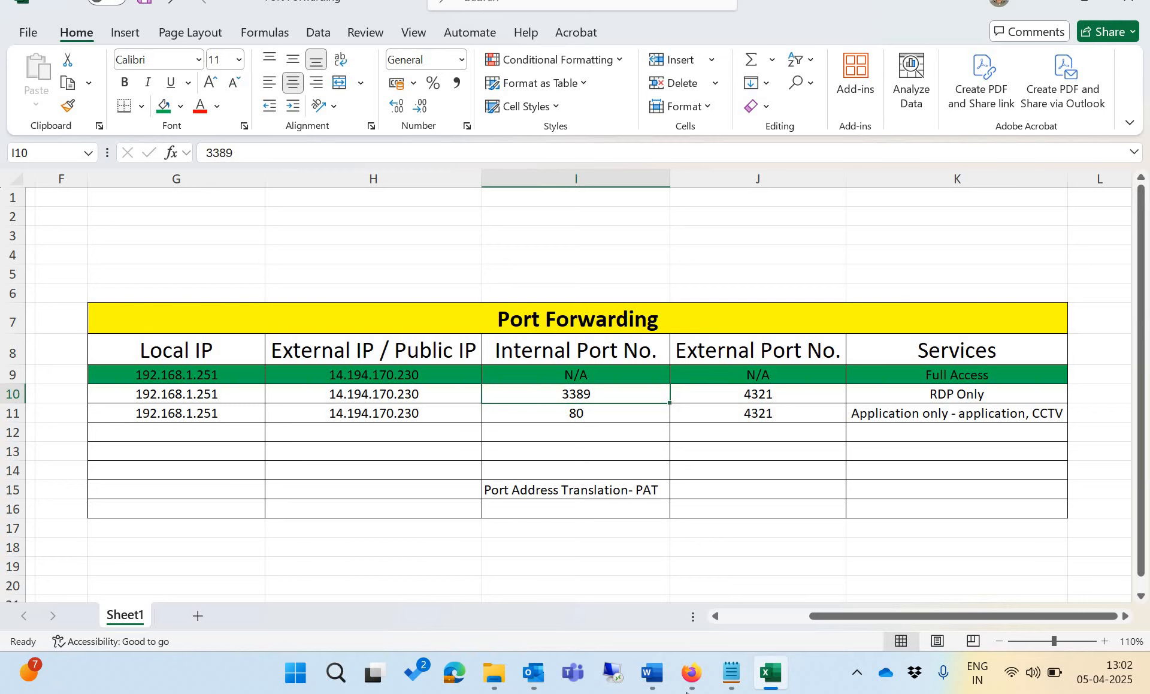
click(693, 671)
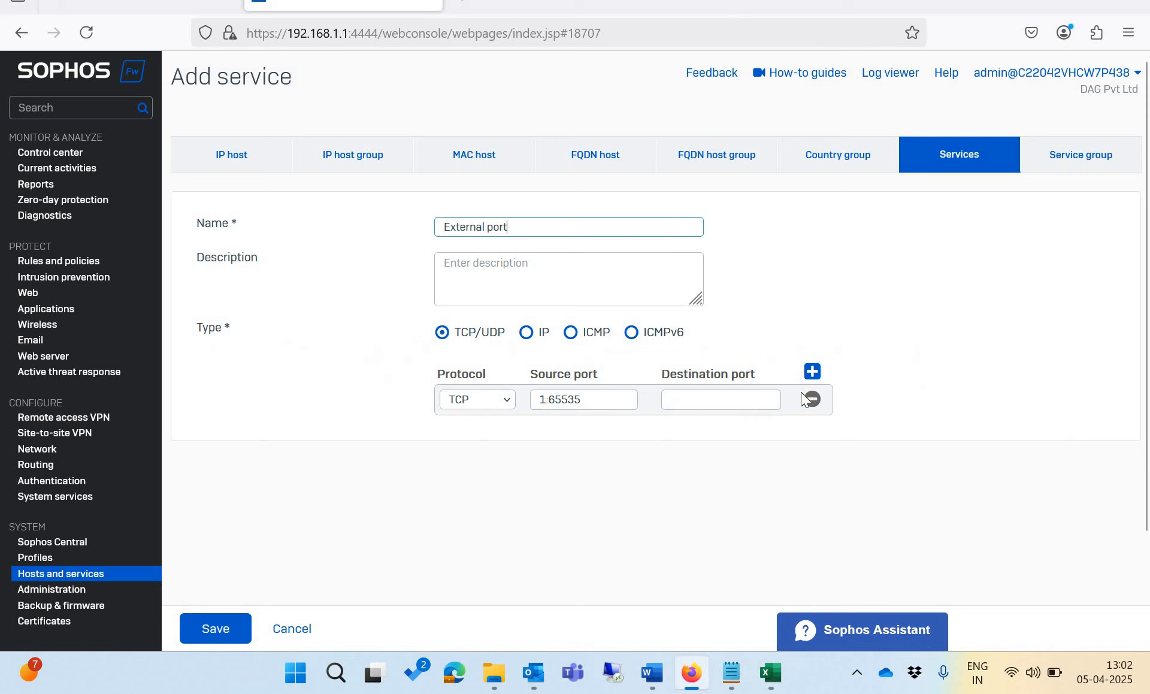
click(748, 399)
text(43)
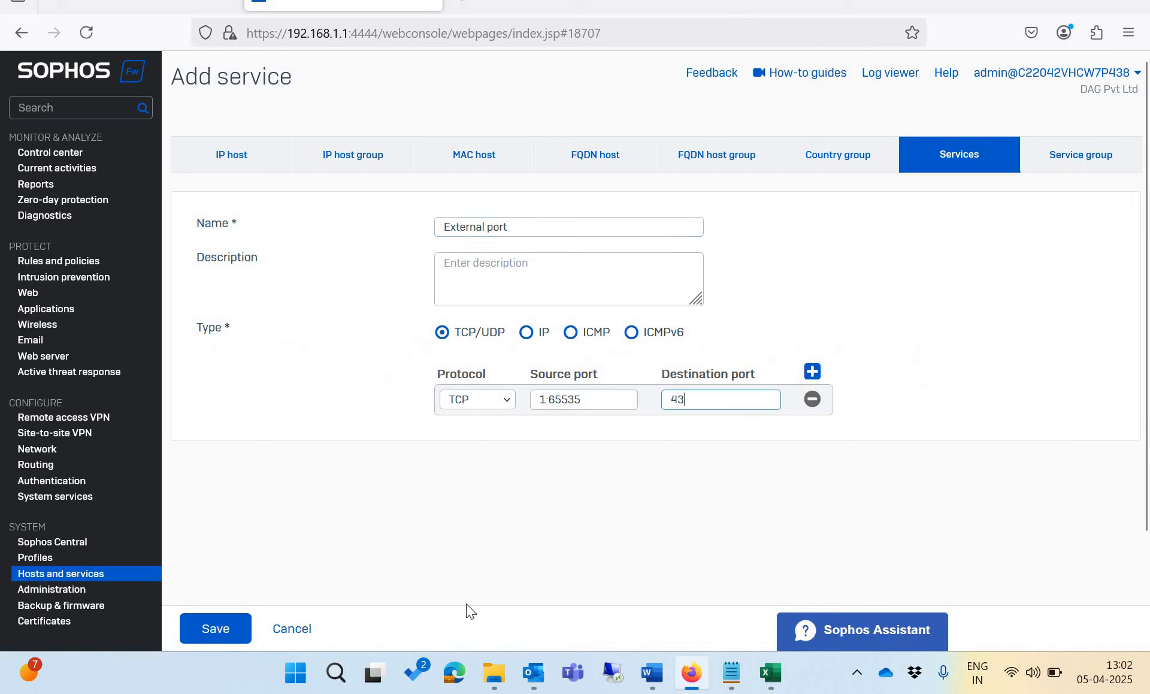
text(21)
click(223, 632)
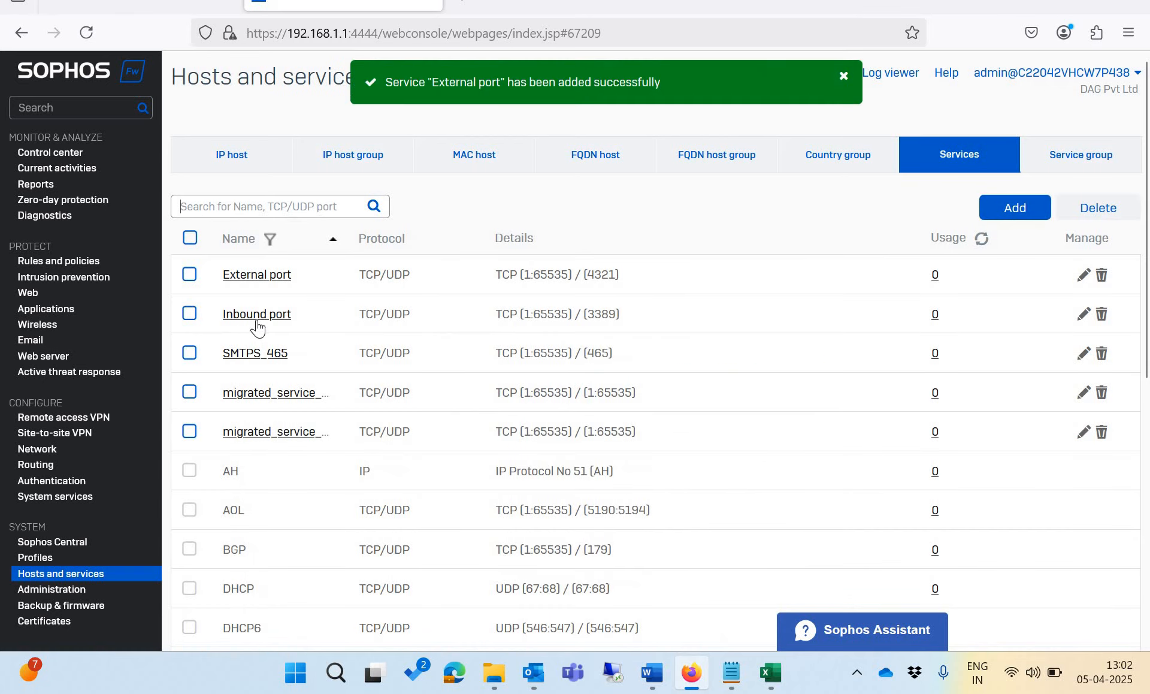
- Rename the Inbound port service as Internal Port, copying the name from the Excel table's header, and save it
click(256, 326)
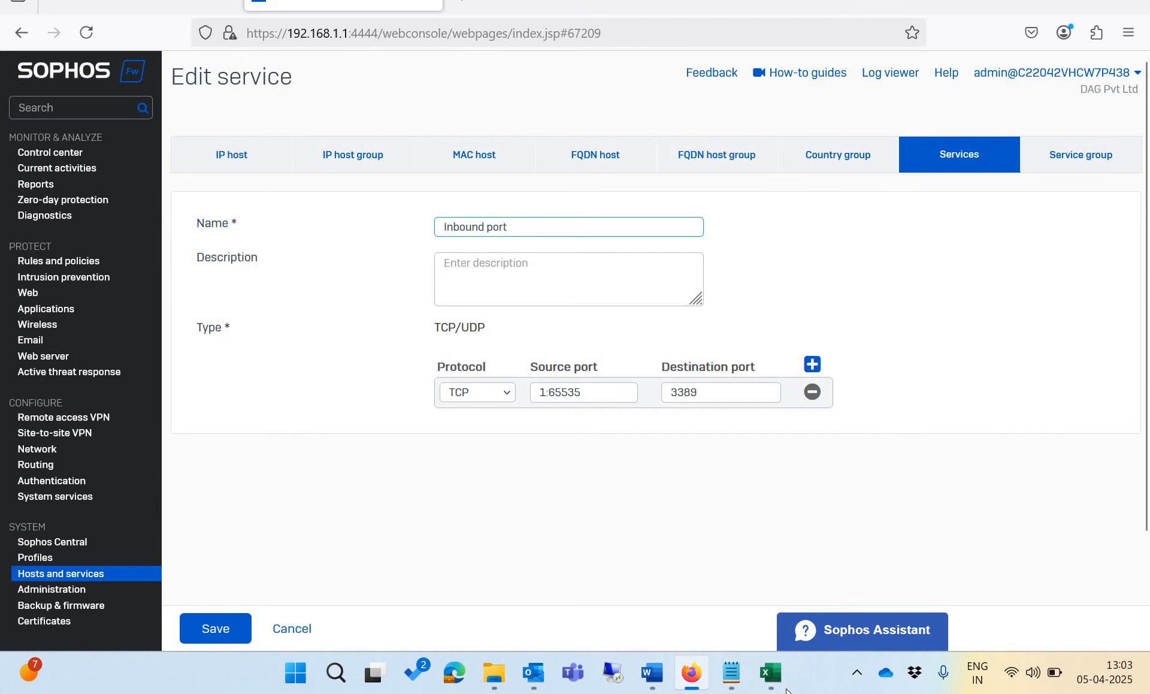
click(770, 672)
click(556, 352)
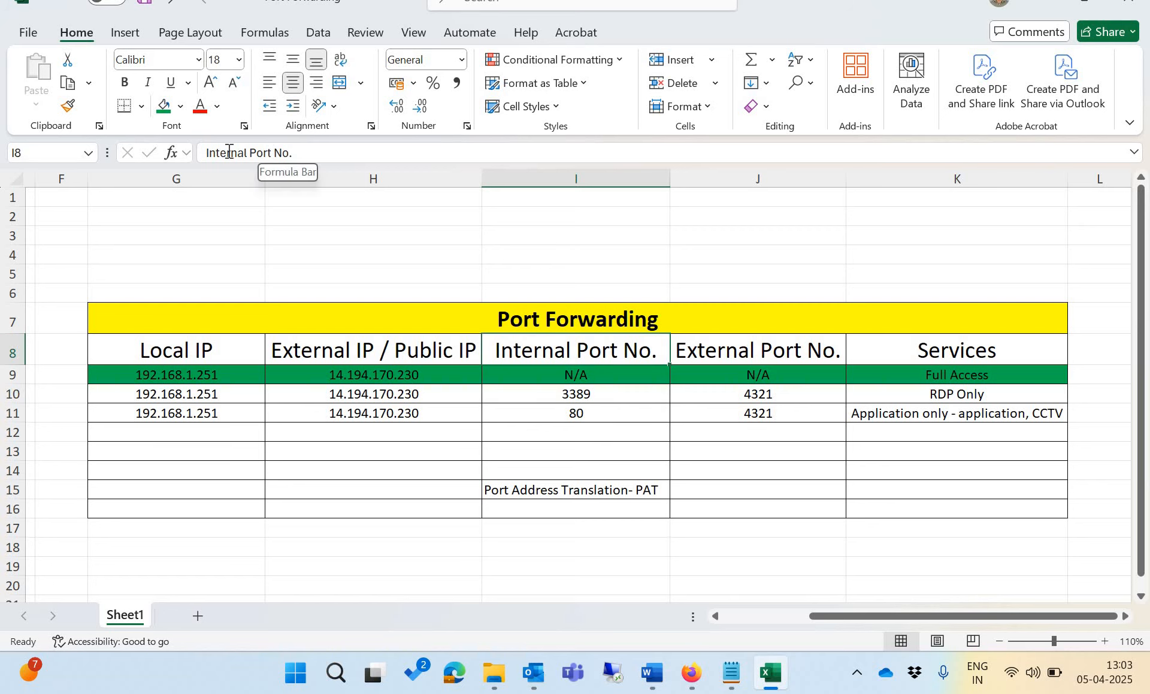
drag(271, 153, 205, 153)
key(ctrl+c)
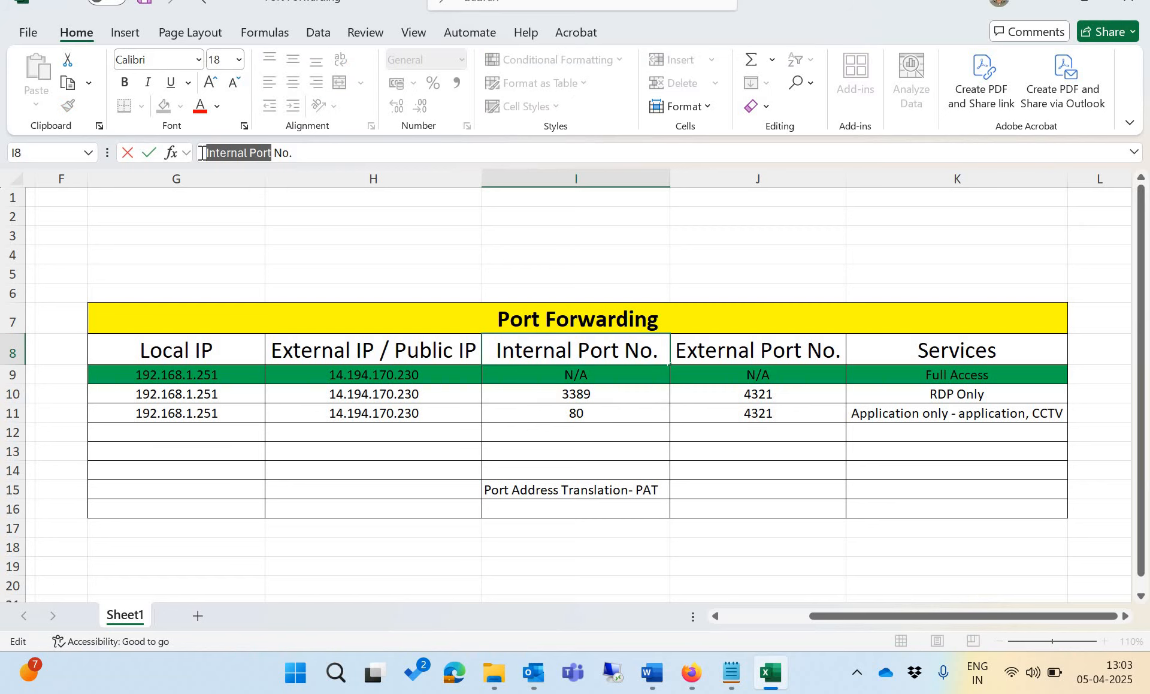
key(alt+Tab)
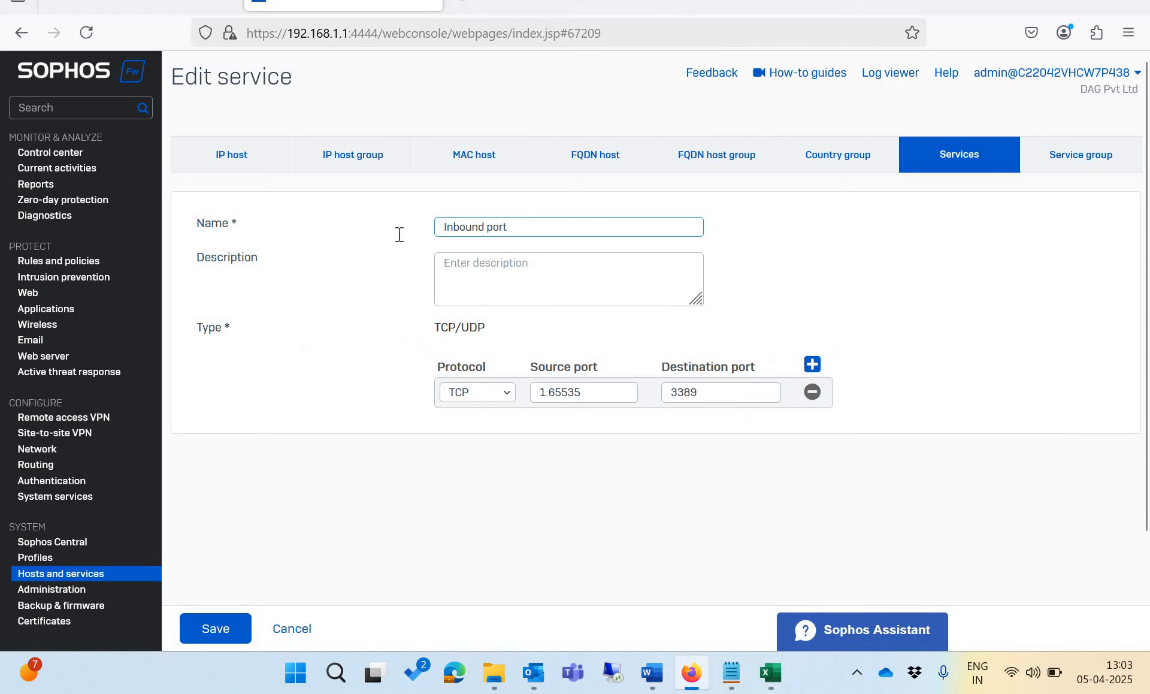
key(ctrl+a)
key(ctrl+v)
click(233, 628)
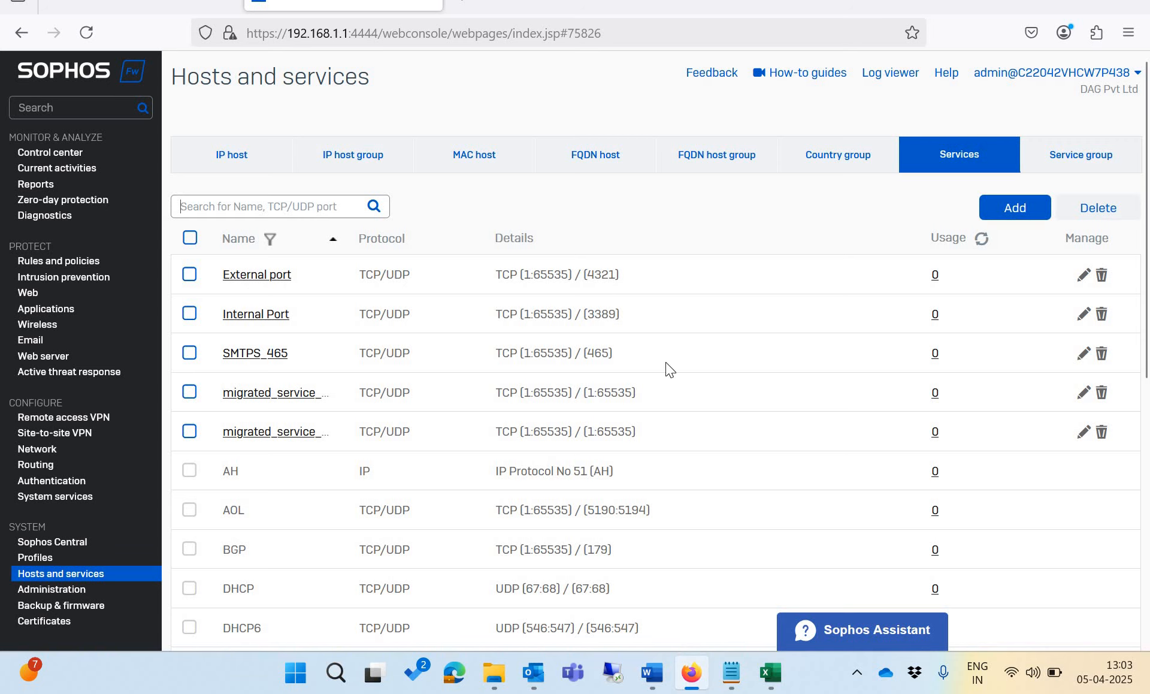
- Switch to Excel, check the RDP Only external port number, and return to the Sophos console in Firefox
click(764, 663)
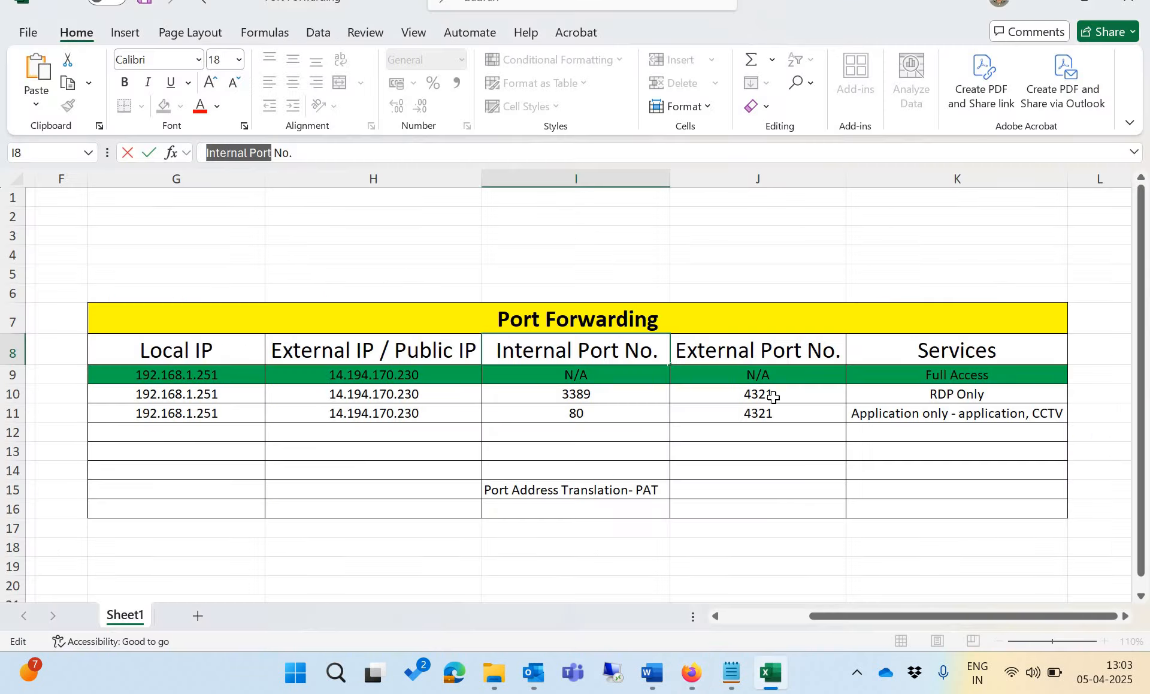
click(772, 397)
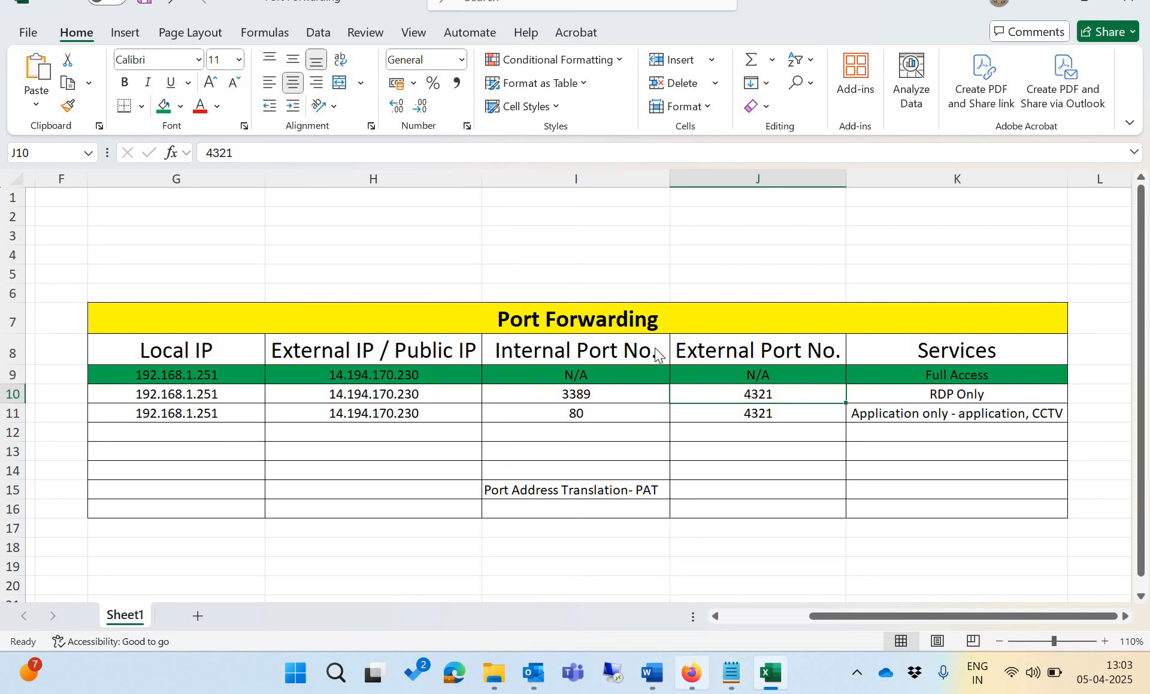
click(692, 670)
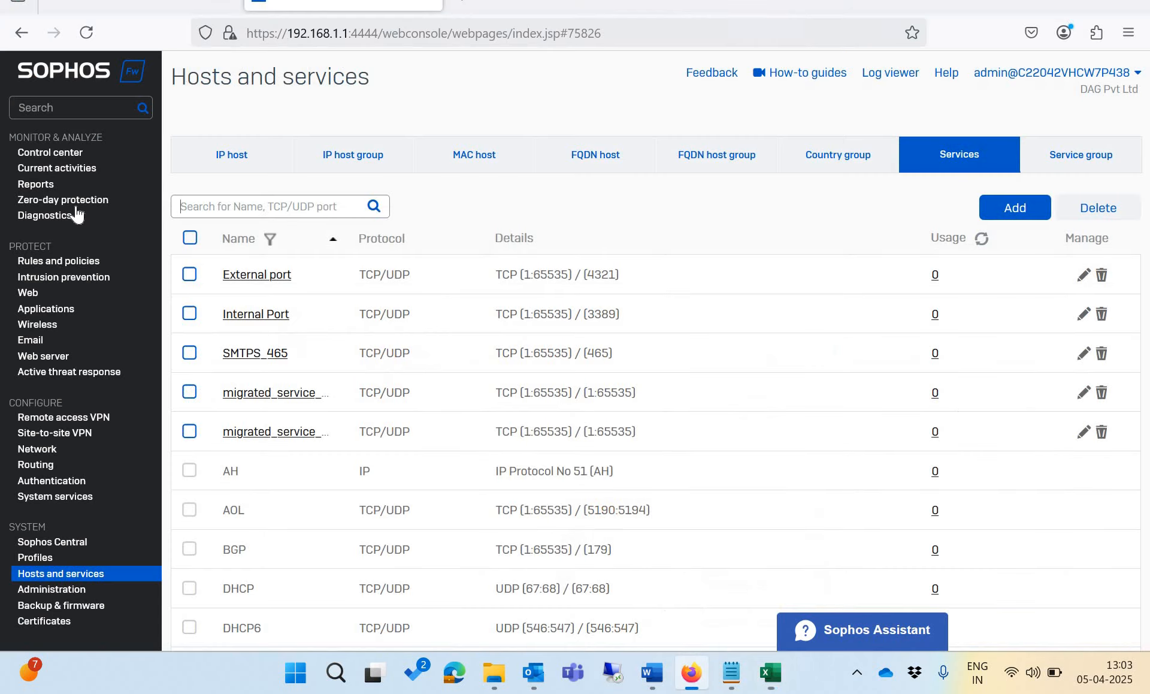
- Start the Server access assistant (DNAT) from the firewall rules and choose Application Server - 192.168.1.251 as the internal server
click(54, 261)
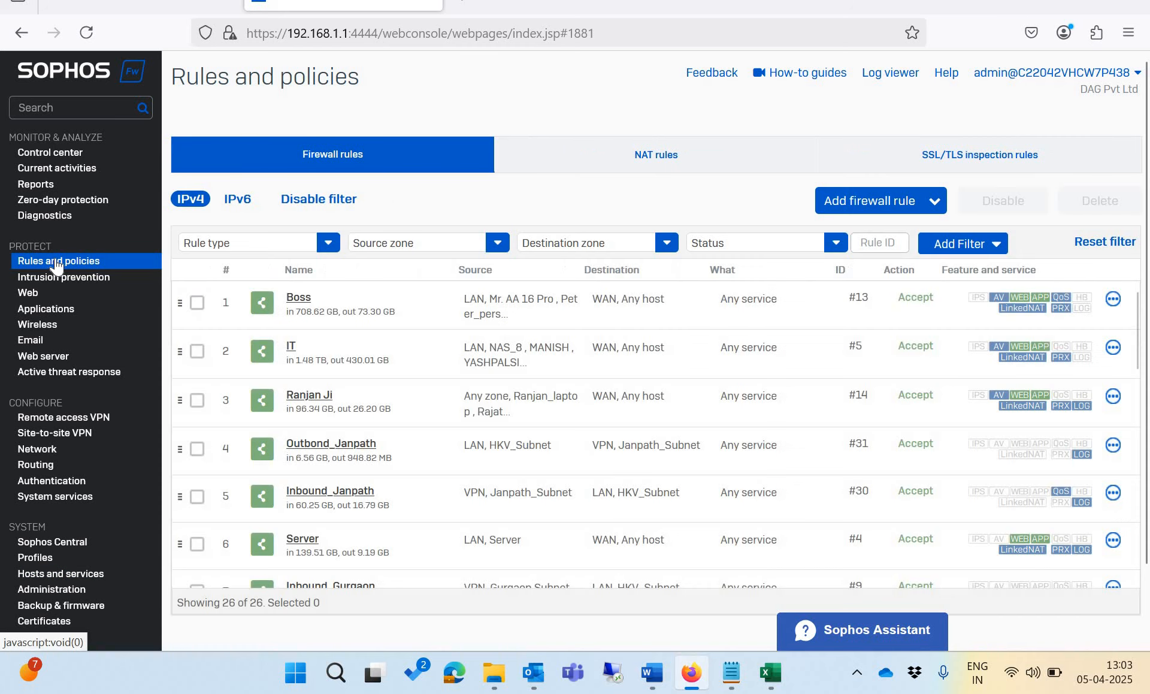
click(886, 211)
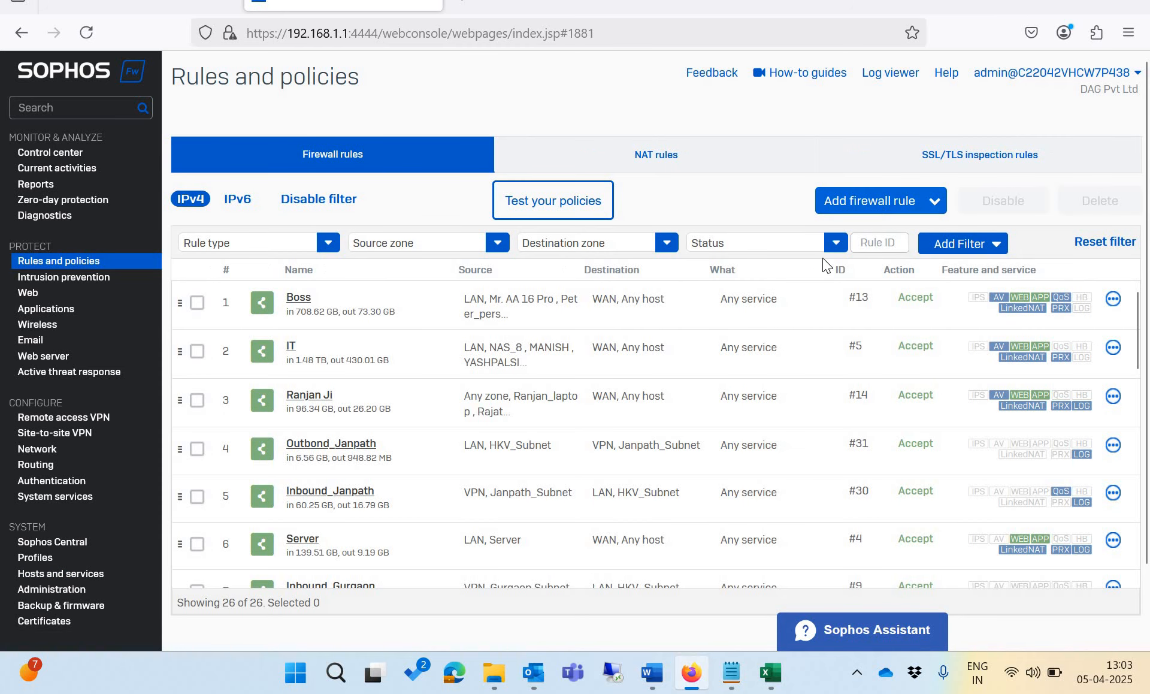
click(798, 280)
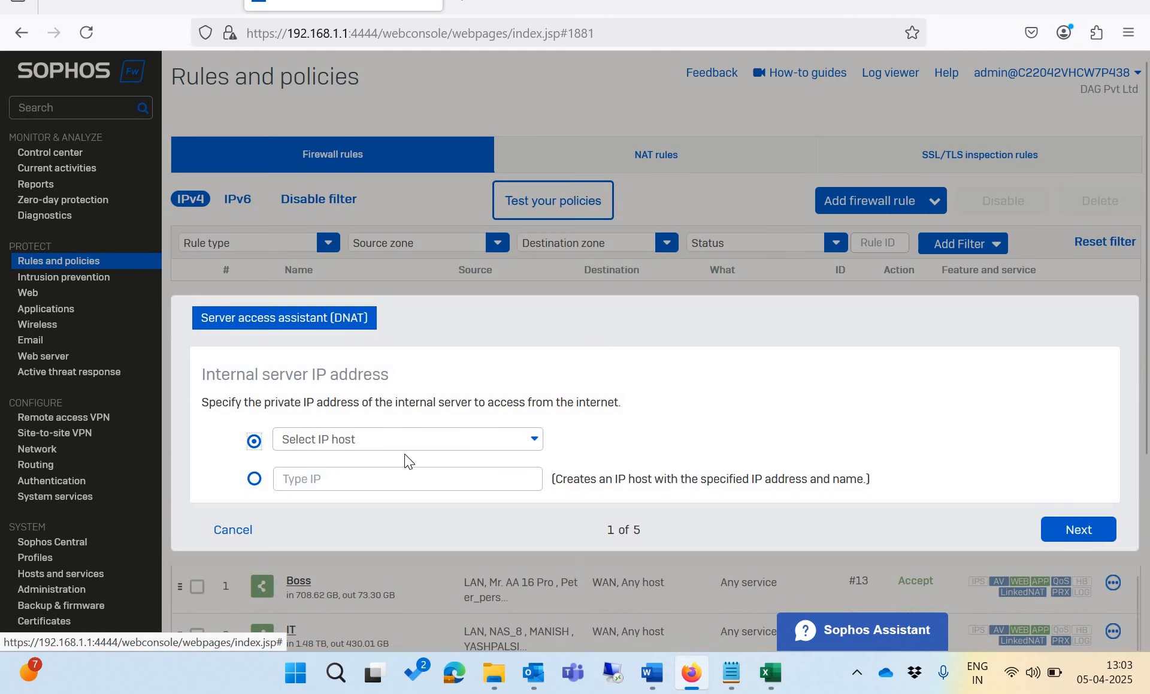
click(418, 440)
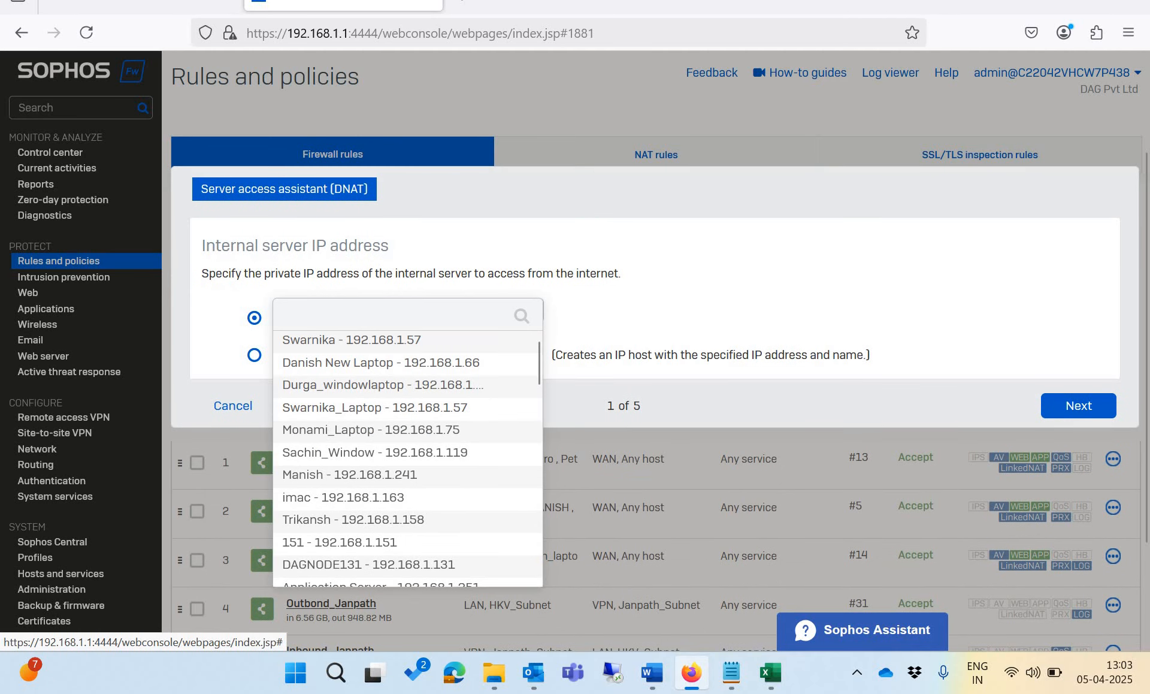
text(251)
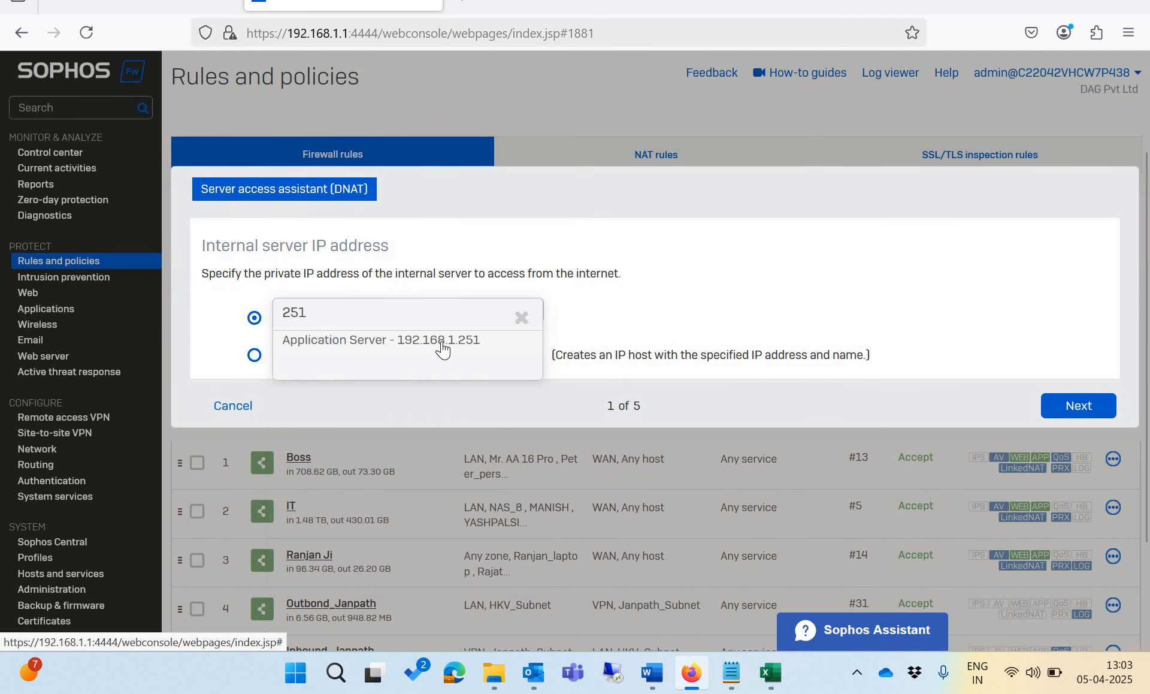
key(Return)
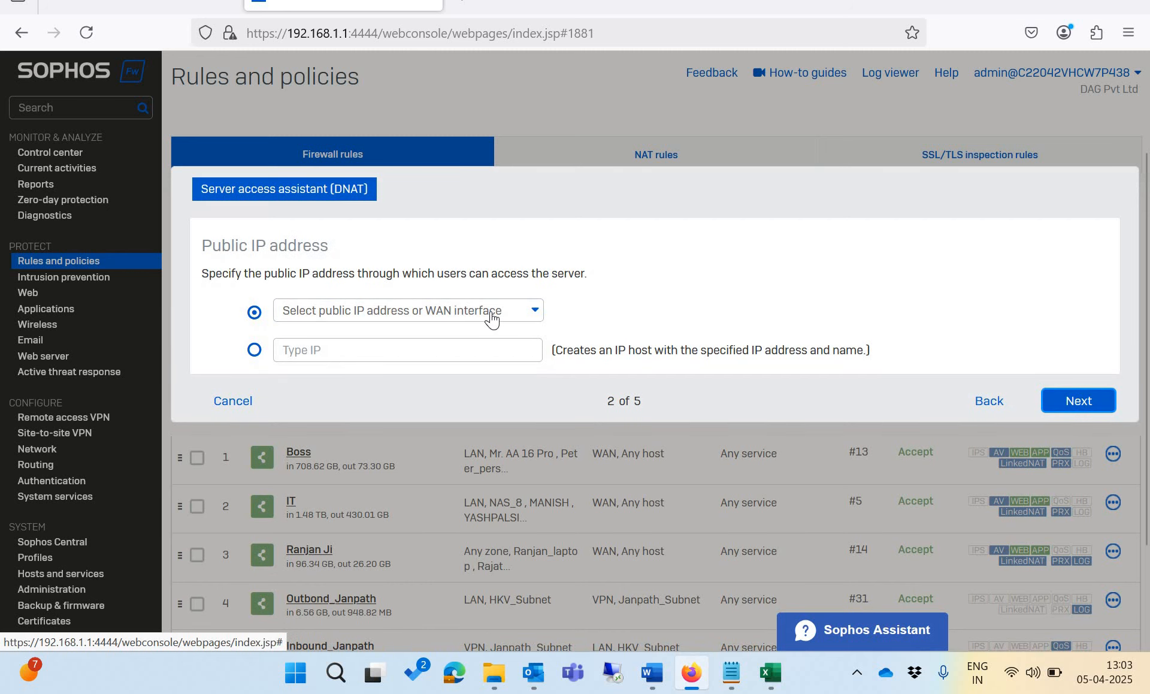
- Select #Port2:3 - 14.194.170.230 as the public IP address and continue to the assistant's services page
click(492, 311)
text(230)
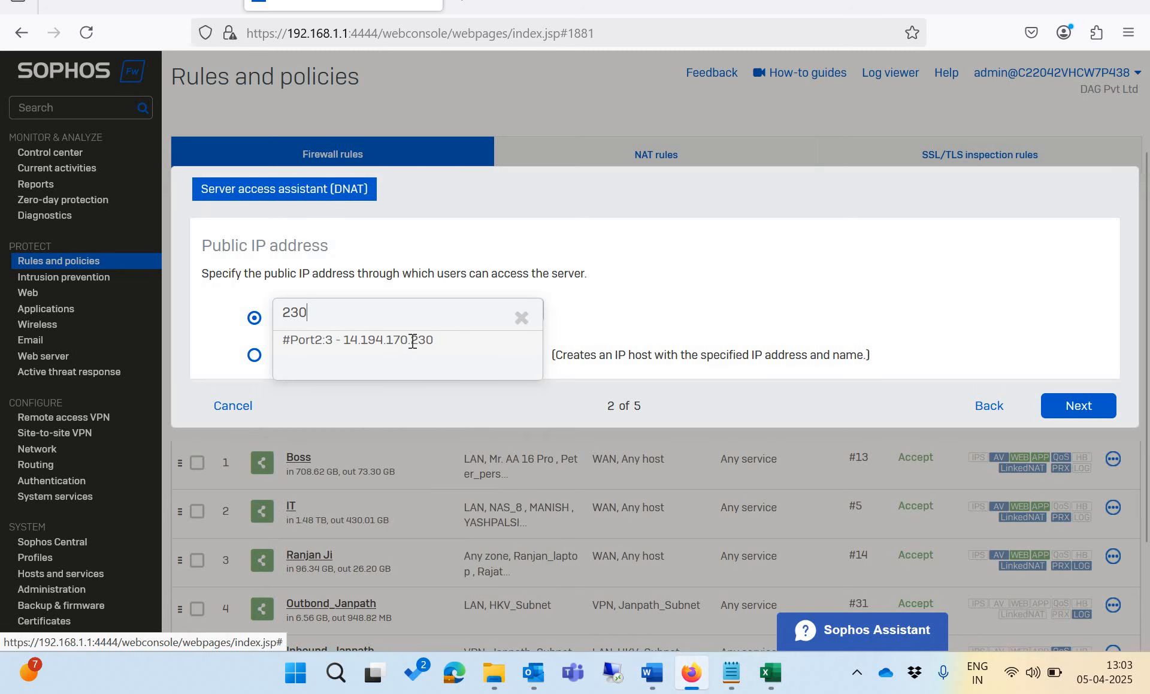
click(412, 340)
click(1069, 396)
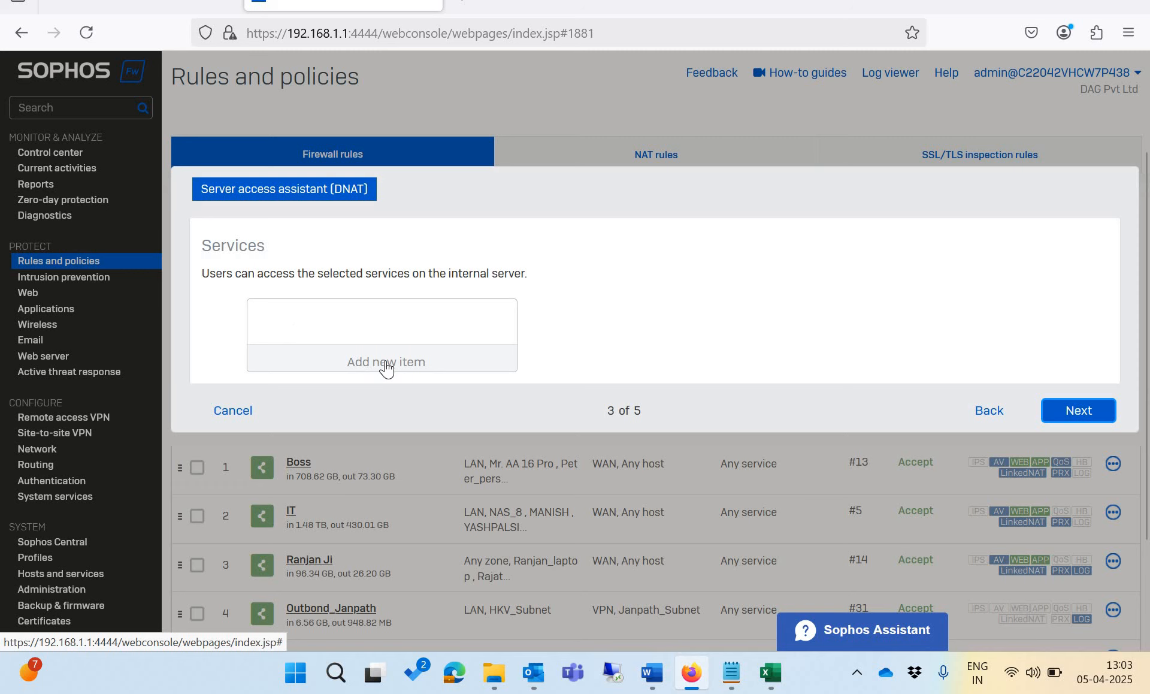
- Try External port as the accessible service and continue to the external source networks and devices
click(407, 349)
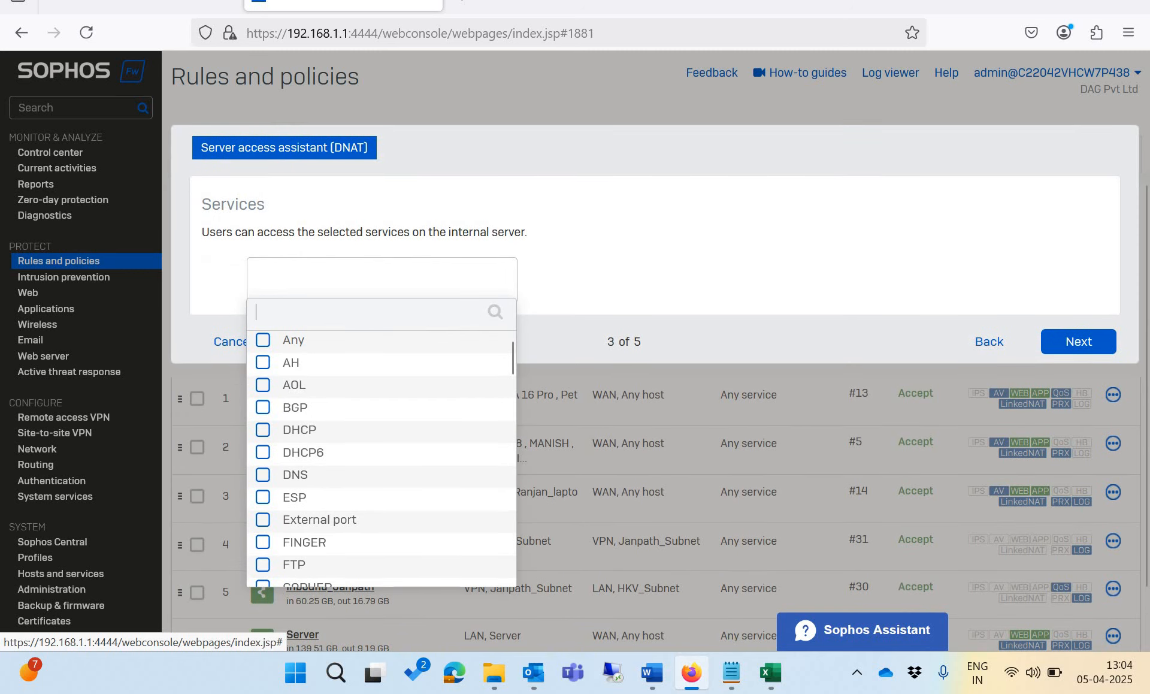
text(exter)
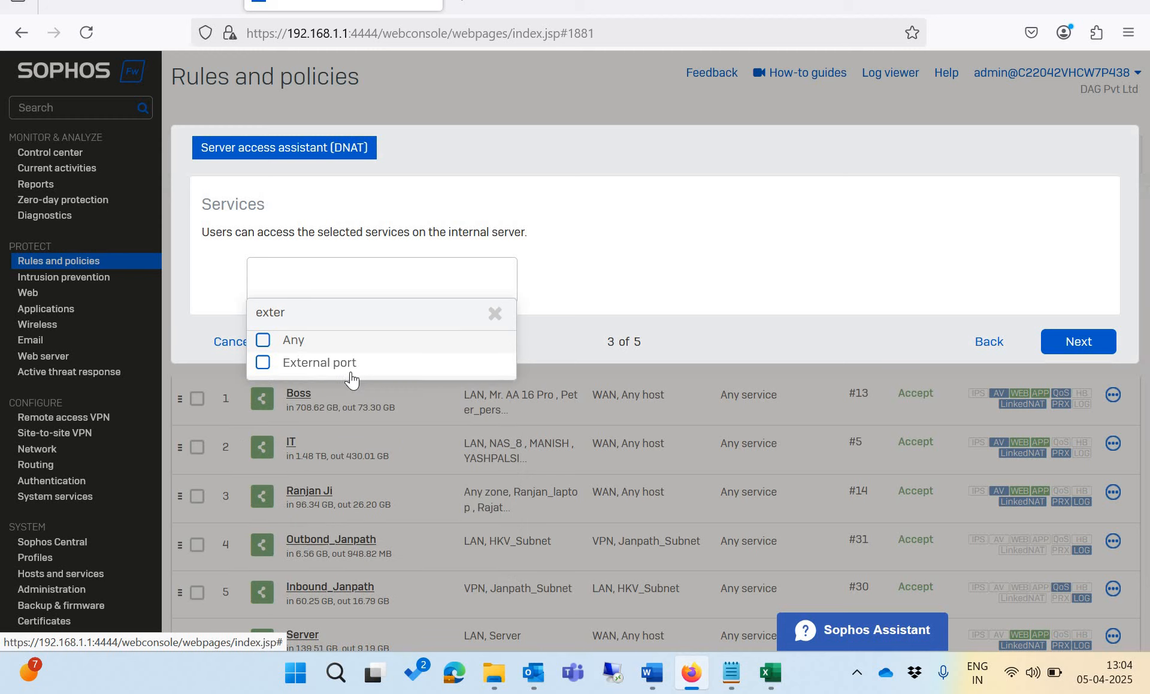
click(444, 363)
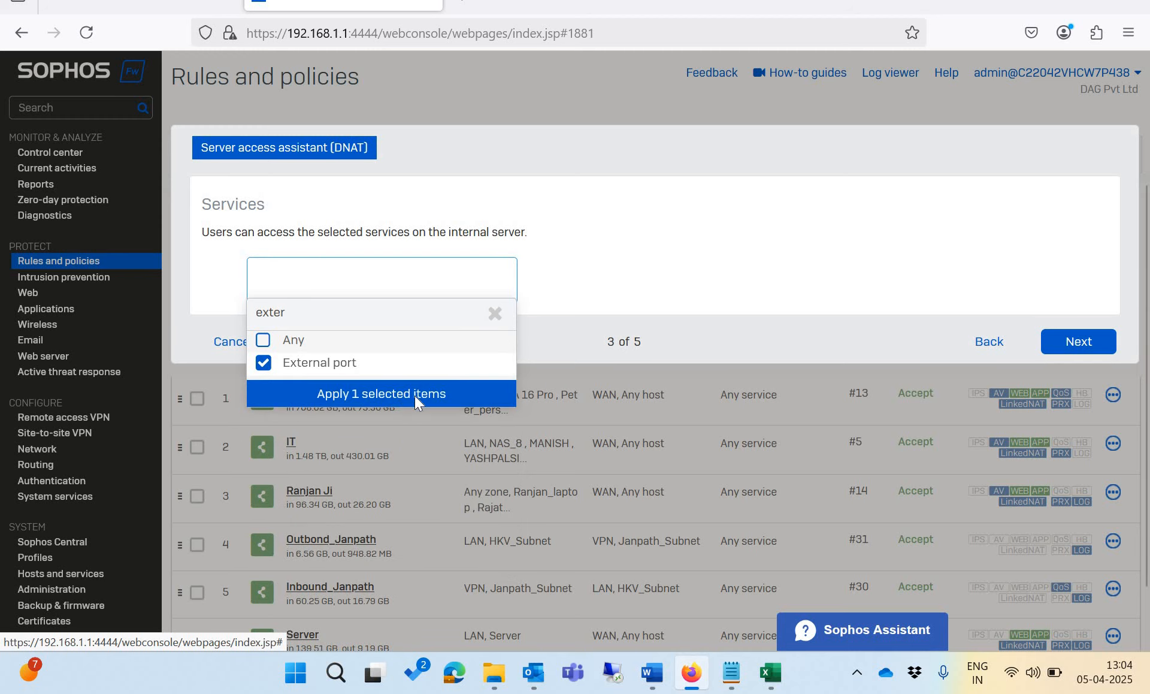
click(1097, 389)
click(1070, 379)
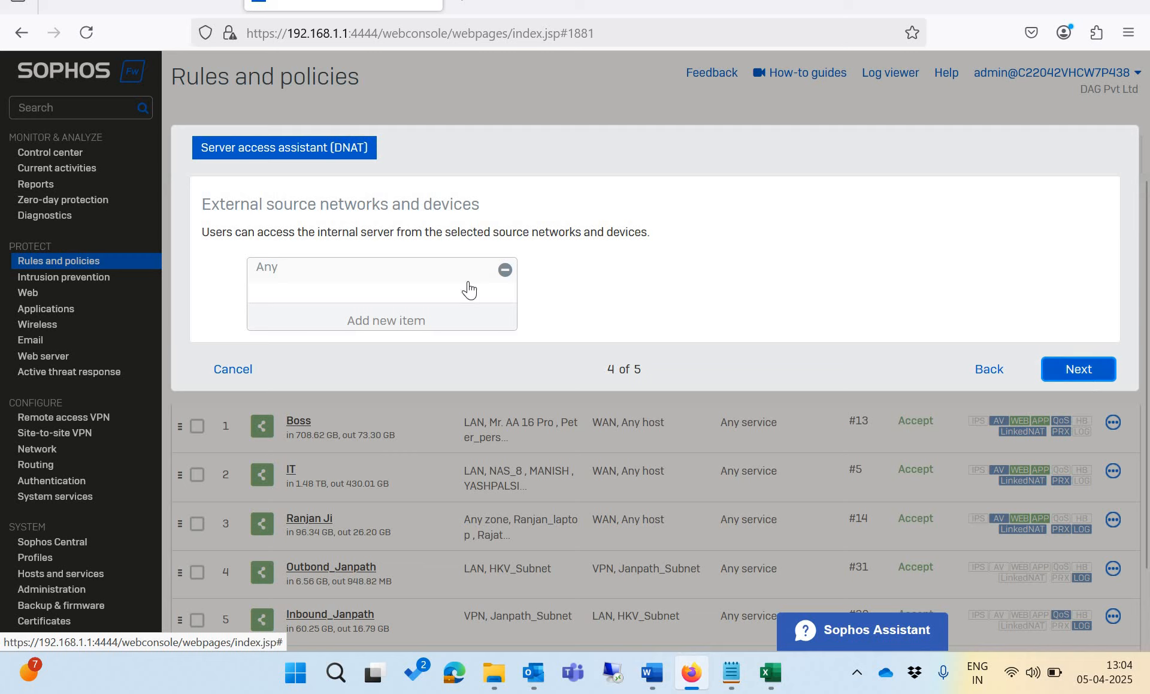
- Remove Any from the external source networks and devices, and remove External port from the assistant's services
click(397, 323)
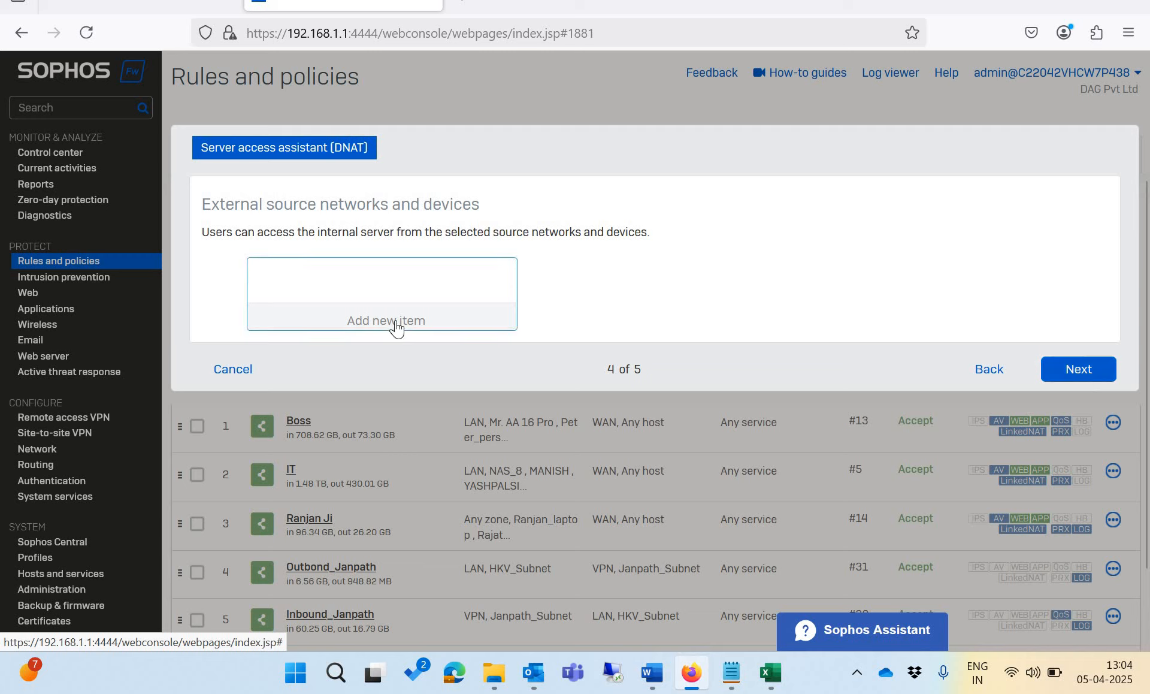
click(989, 369)
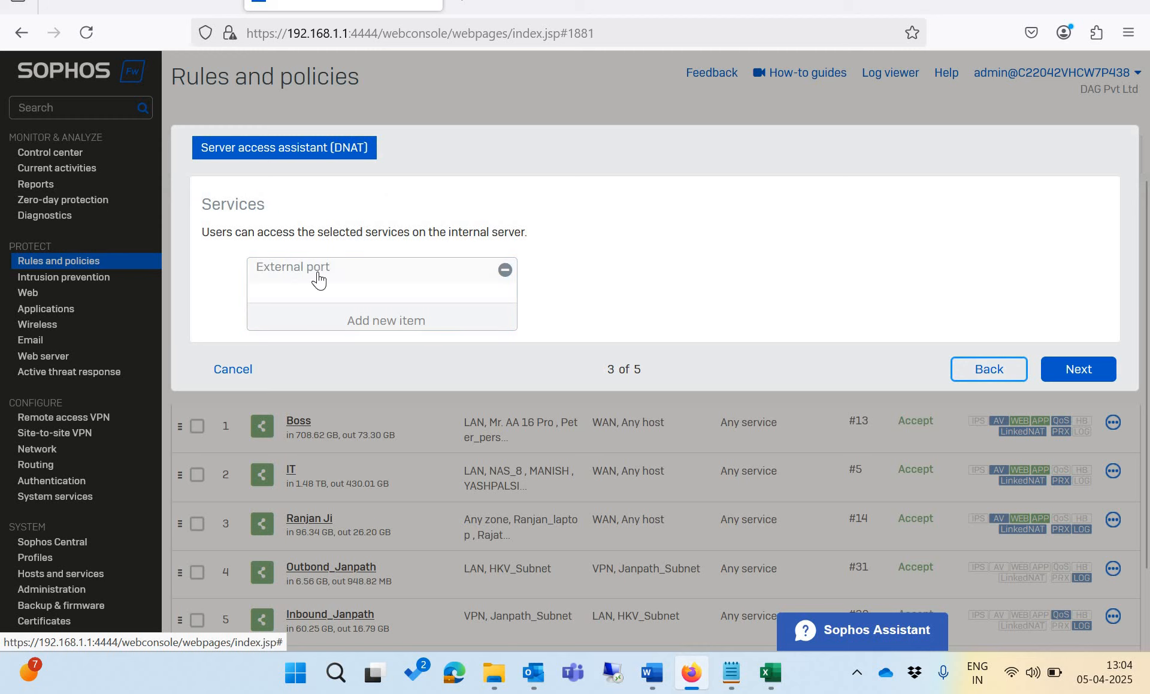
click(505, 270)
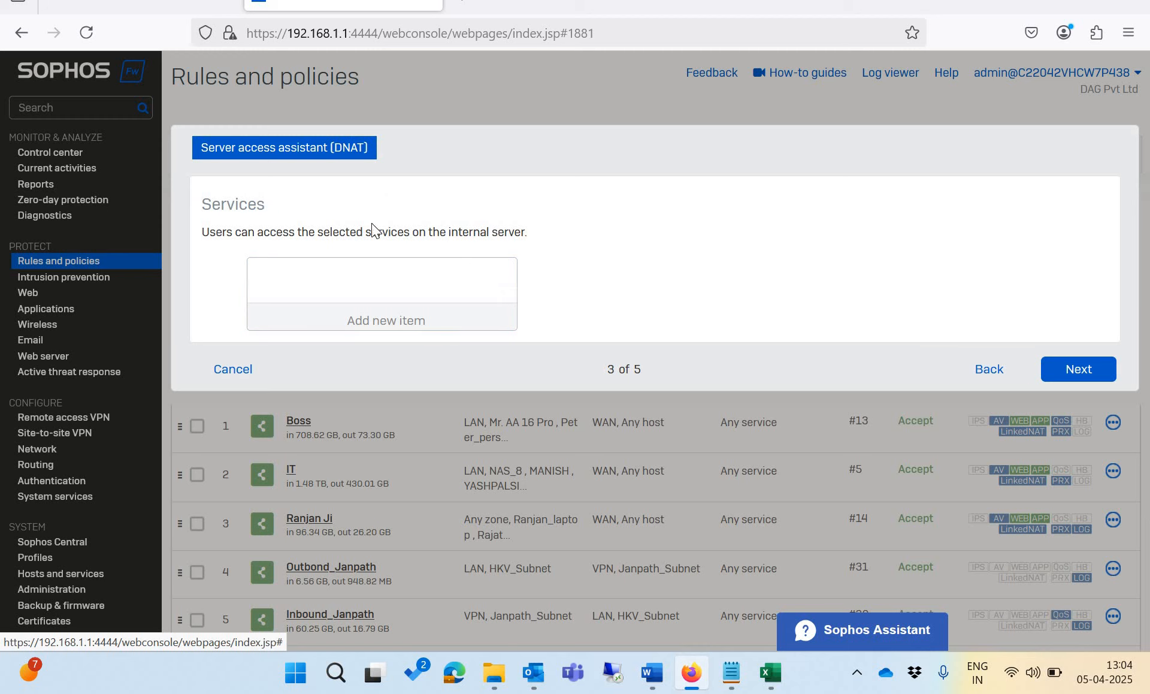
click(989, 372)
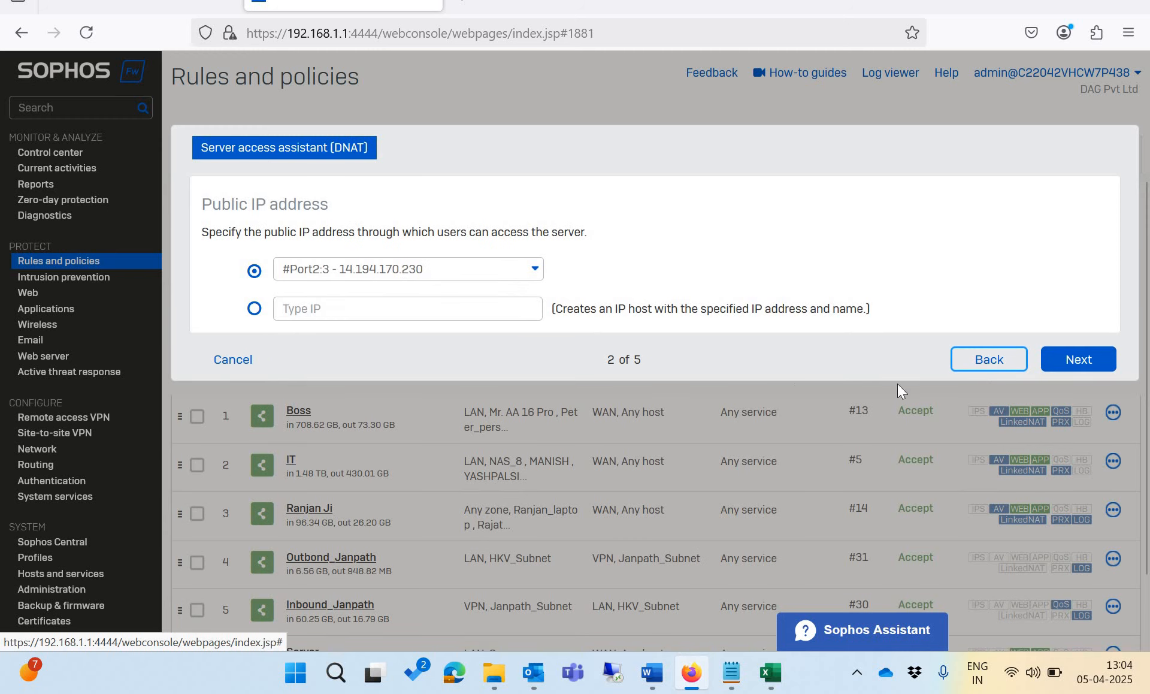
click(1046, 366)
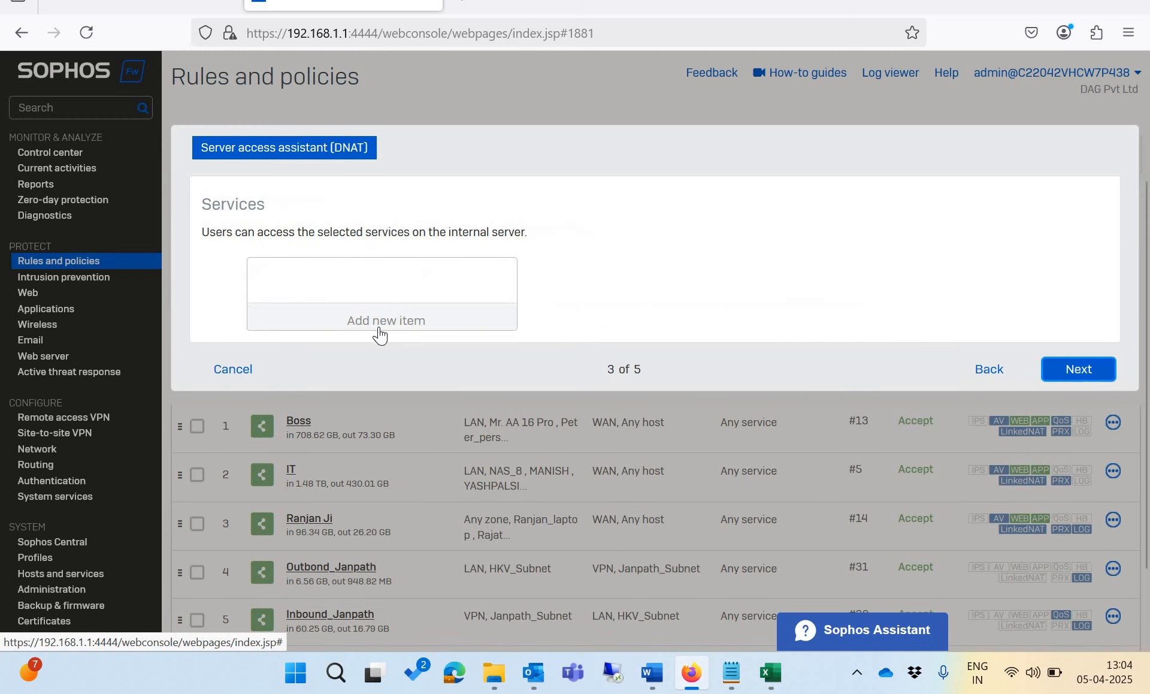
- Check the RDP Only internal port in Excel, add Internal Port as the assistant's service in Firefox, and continue to the external sources
click(381, 322)
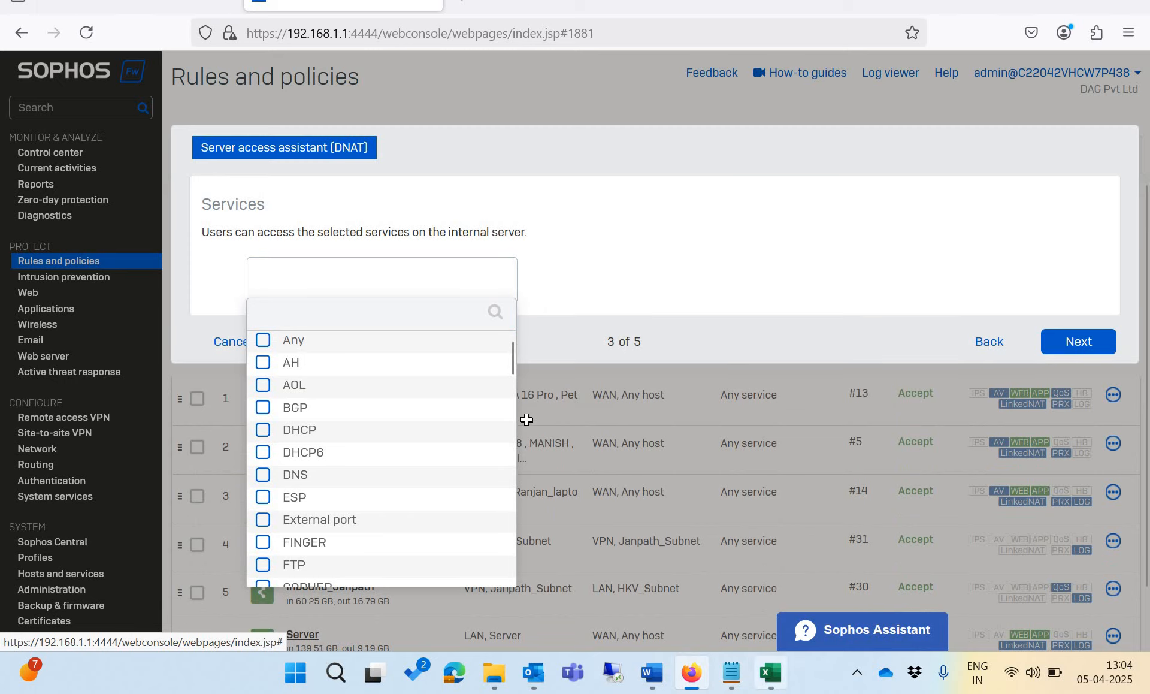
key(alt+Tab)
click(585, 398)
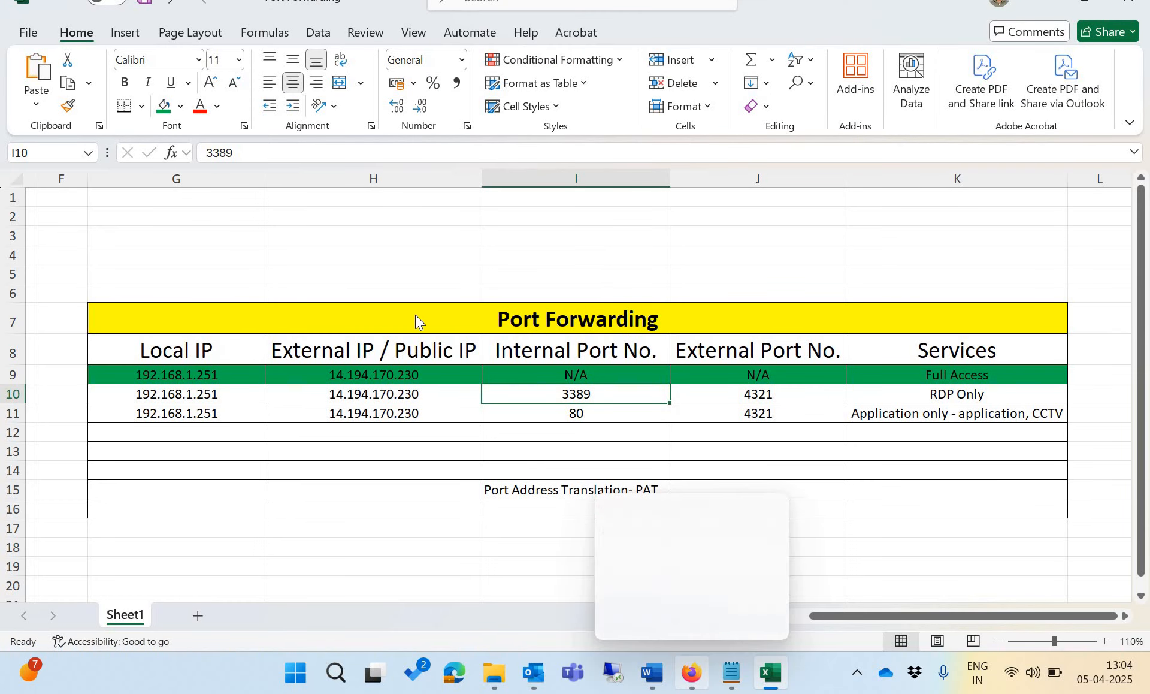
key(alt+Tab)
text(ter)
click(417, 363)
click(472, 386)
click(1077, 381)
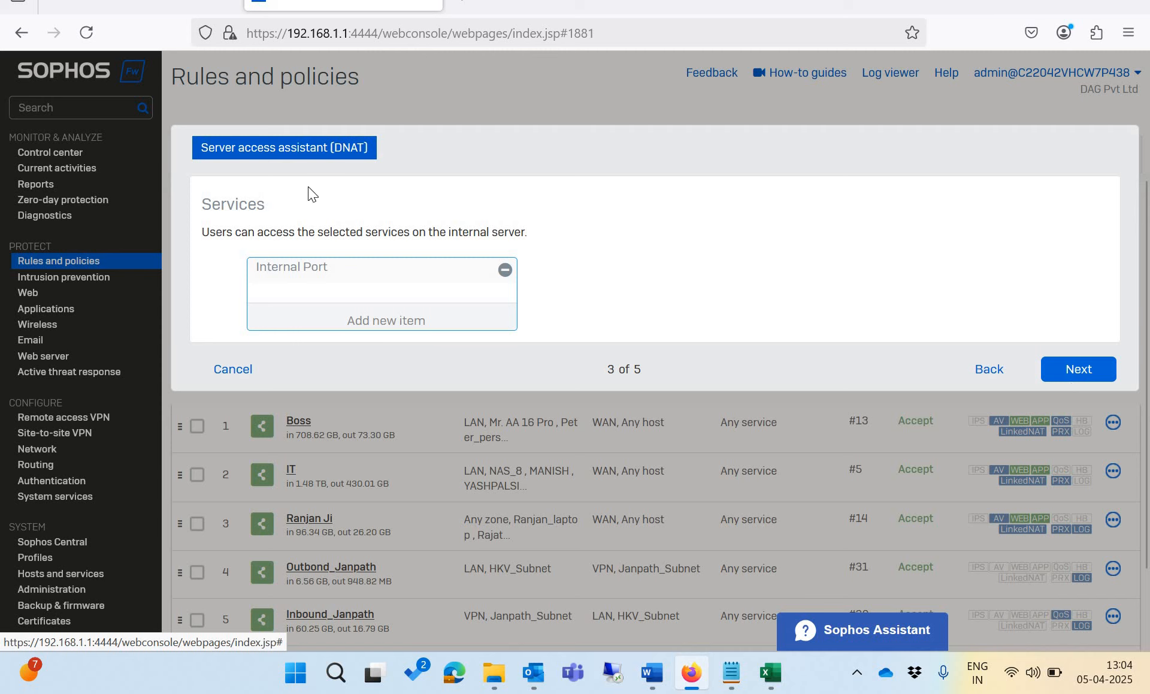
- Set Any as the external source networks and devices, and return to the assistant's services page
click(381, 321)
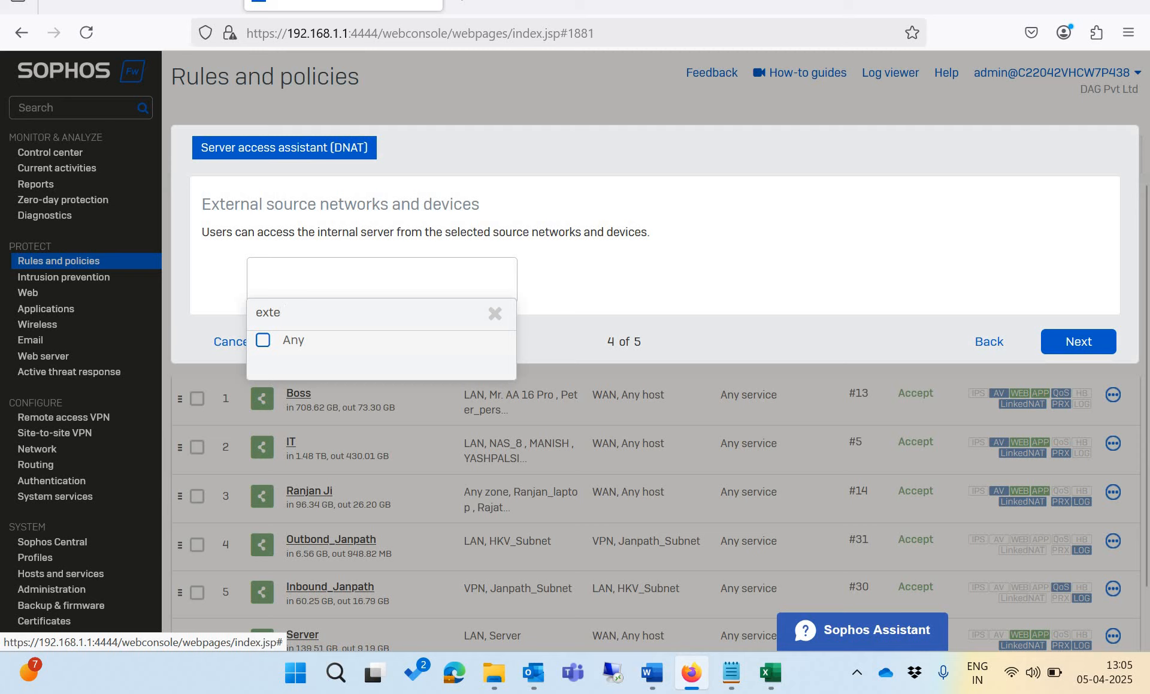
key(BackSpace)
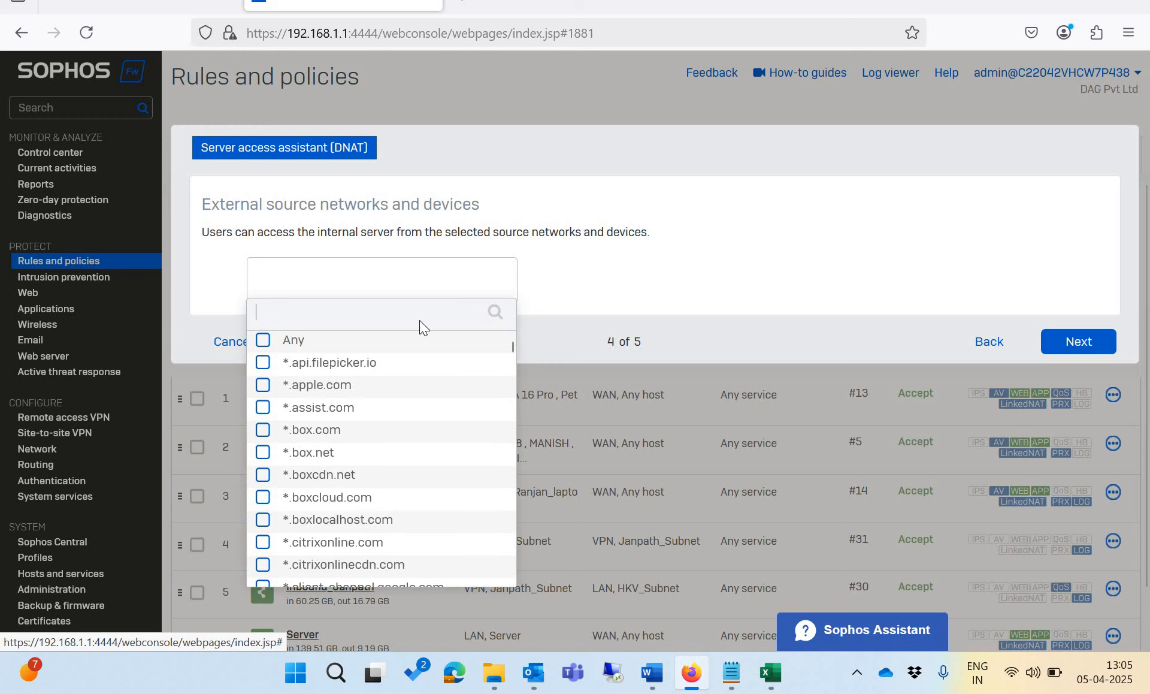
click(393, 340)
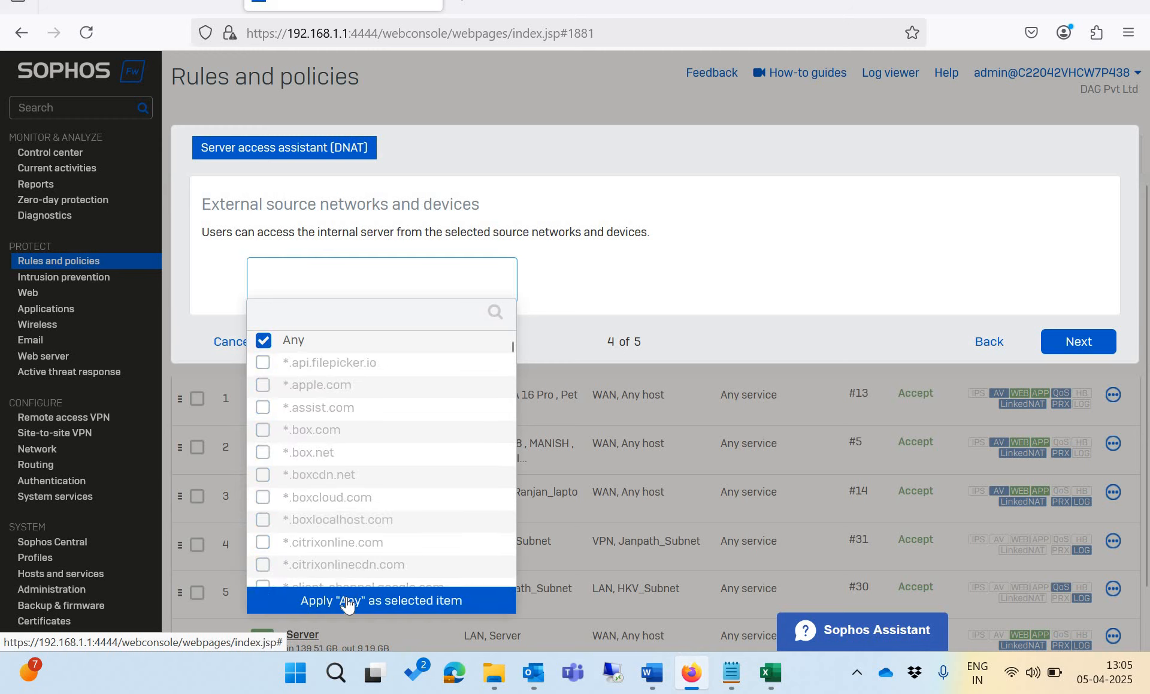
click(1022, 370)
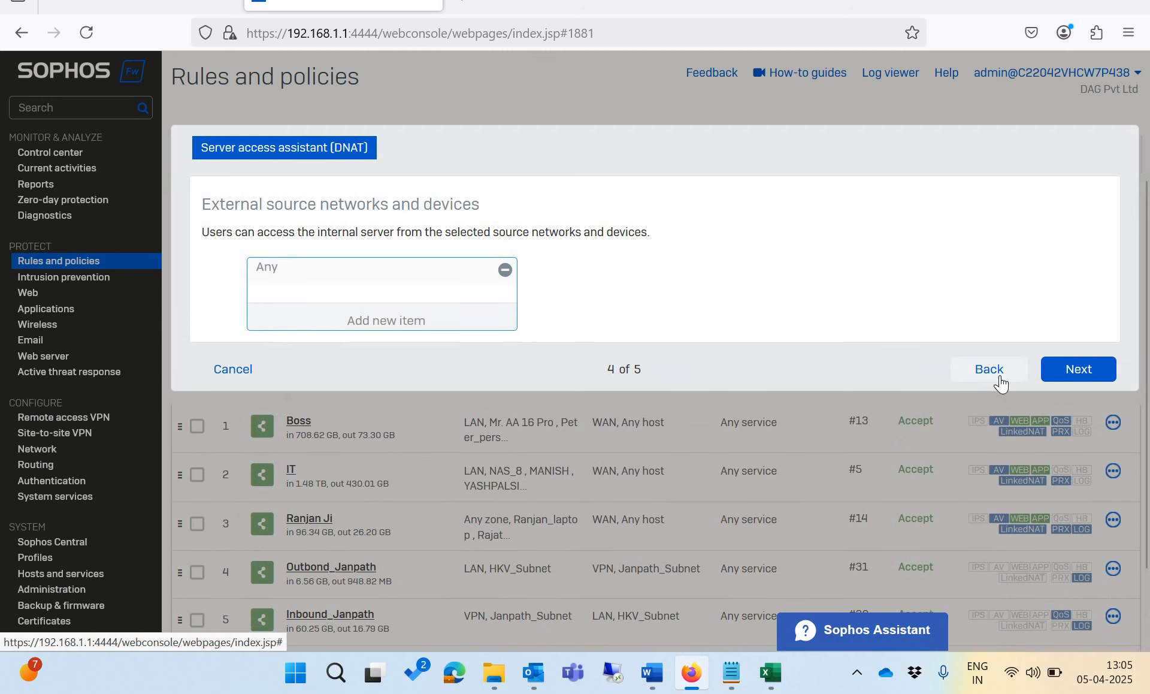
click(1000, 379)
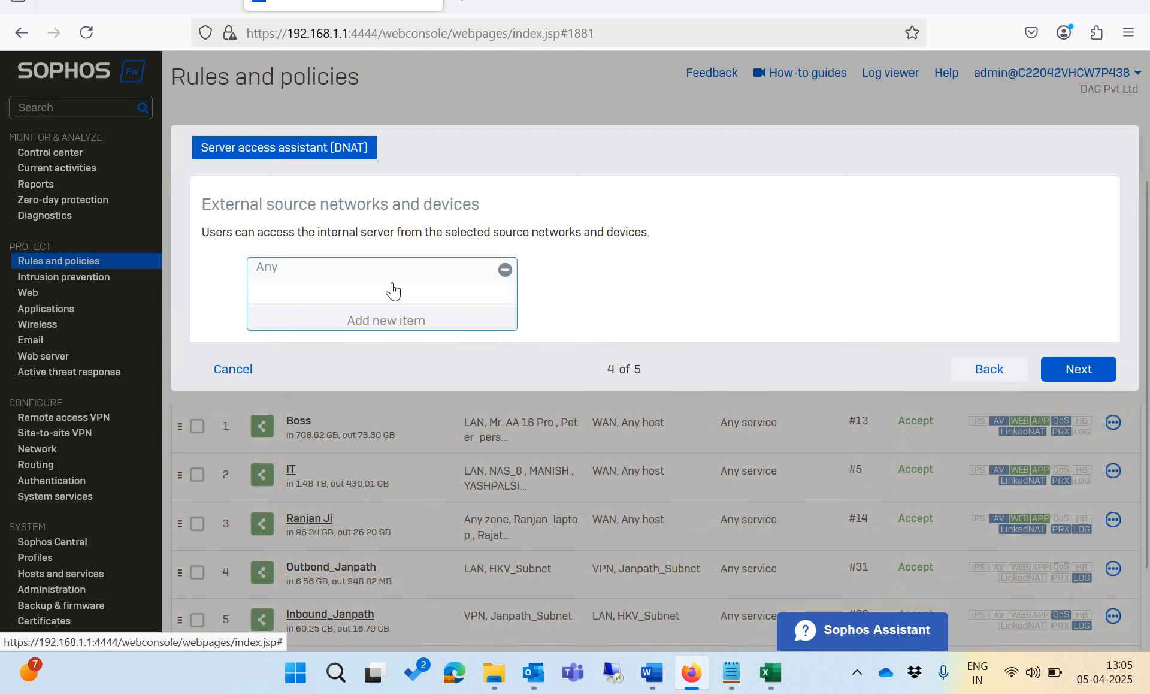
- Replace Internal Port with External port as the assistant's accessible service and continue to the external source networks and devices
click(380, 321)
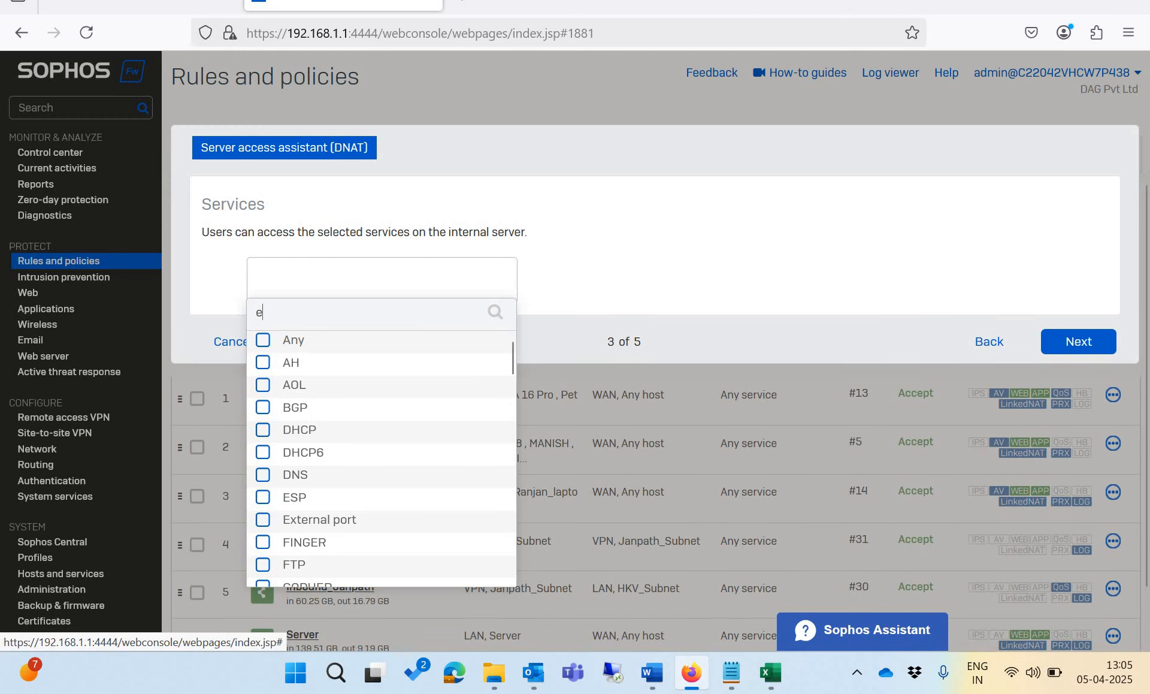
text(exte)
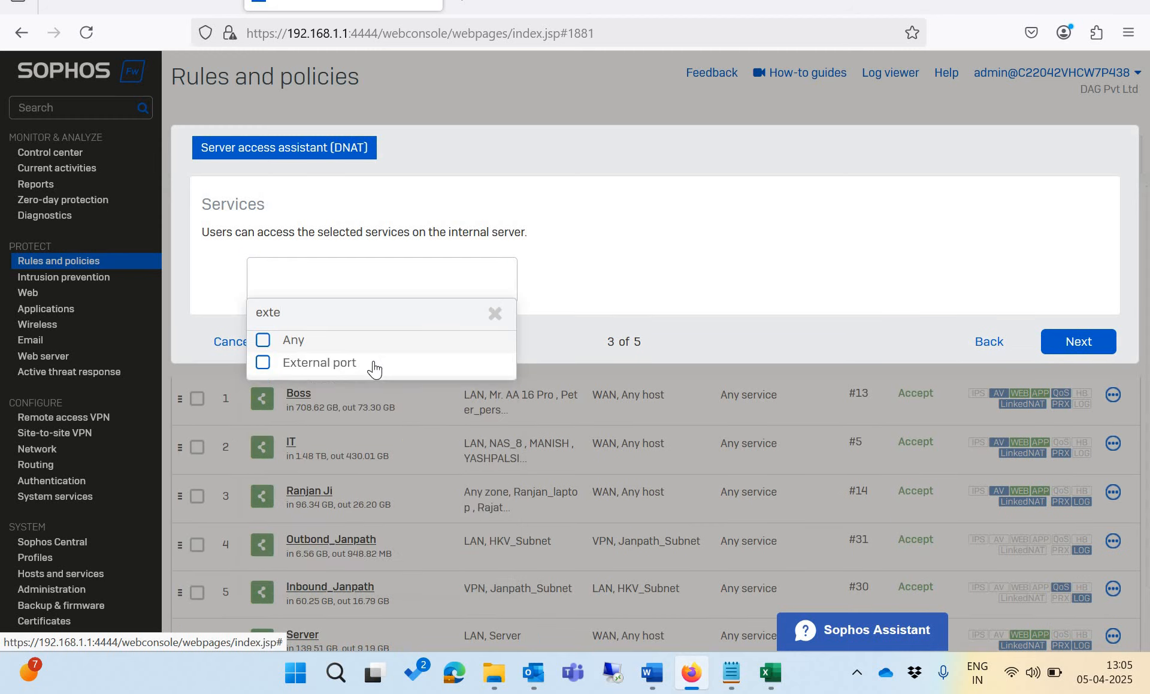
click(491, 365)
click(1067, 374)
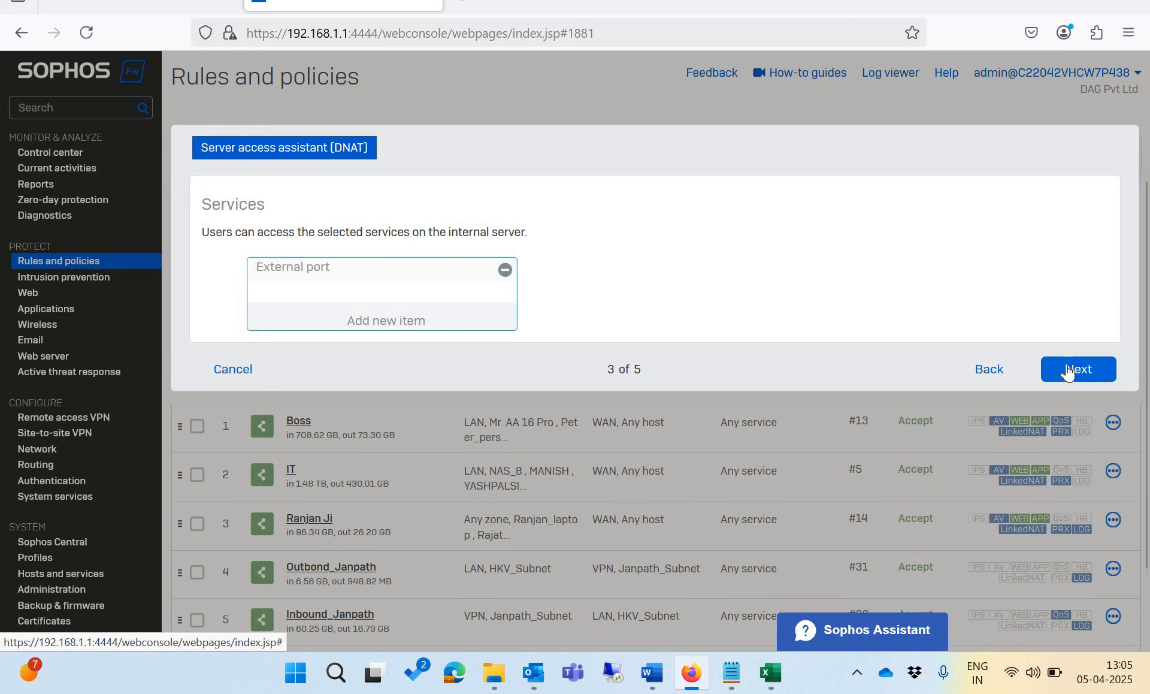
click(1069, 368)
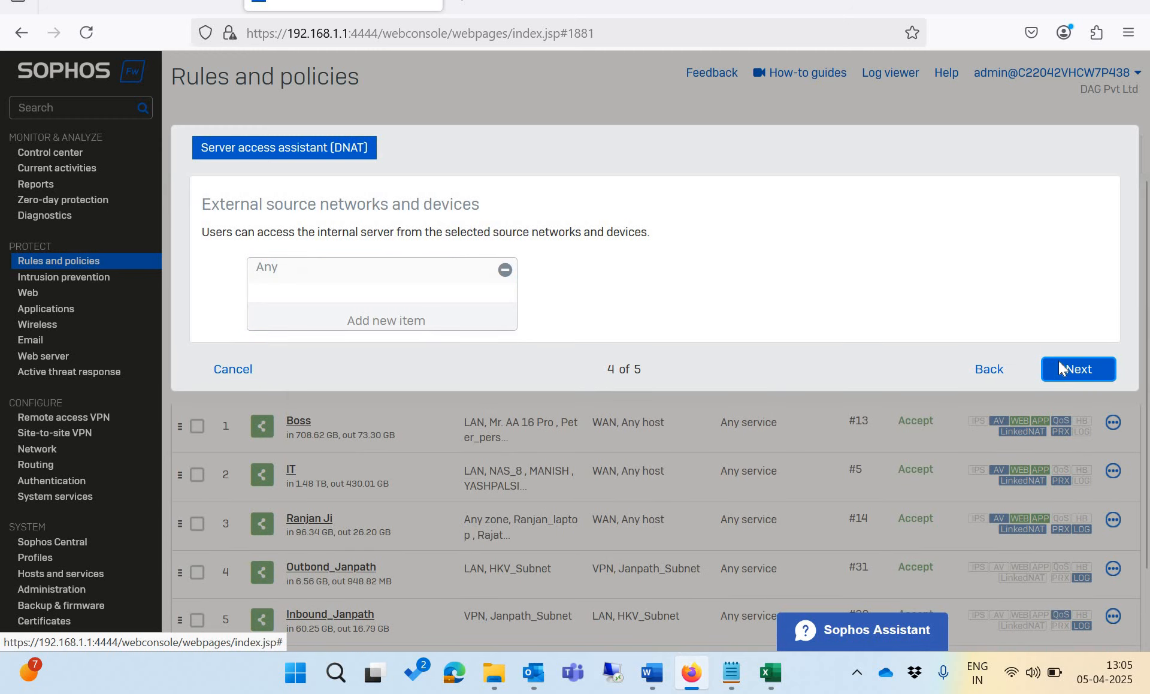
- Keep Any as the external source, review the DNAT assistant's summary, and save the firewall and NAT rules
click(1059, 363)
scroll(760, 390, down, 5)
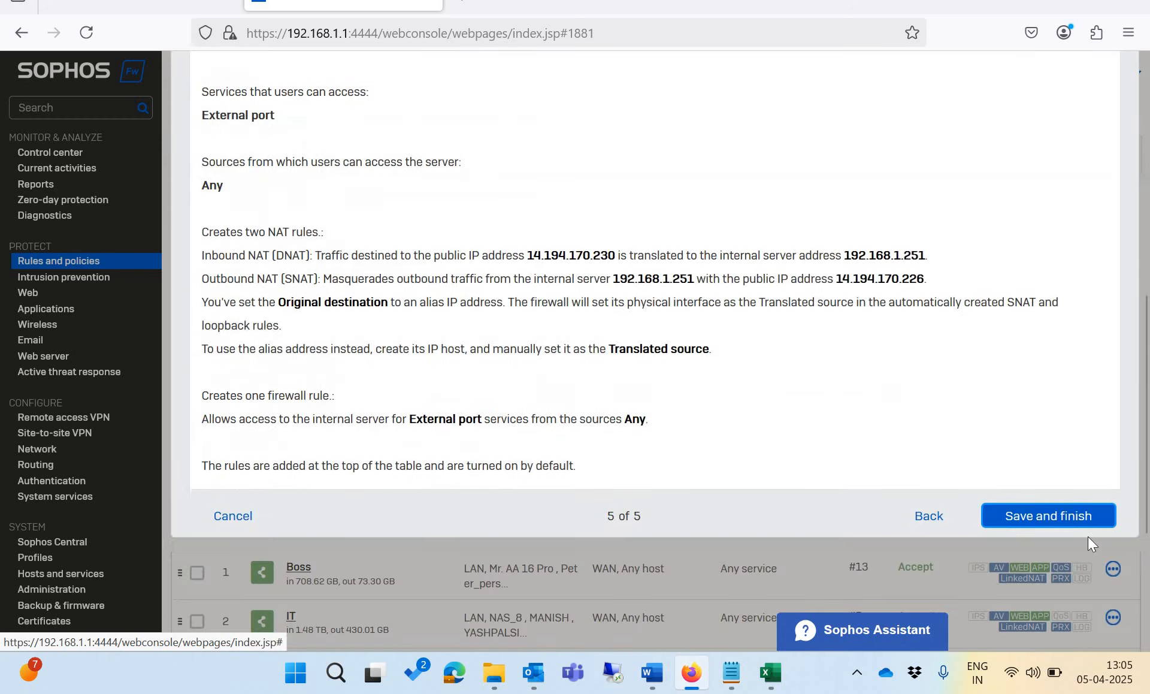
scroll(794, 373, up, 10)
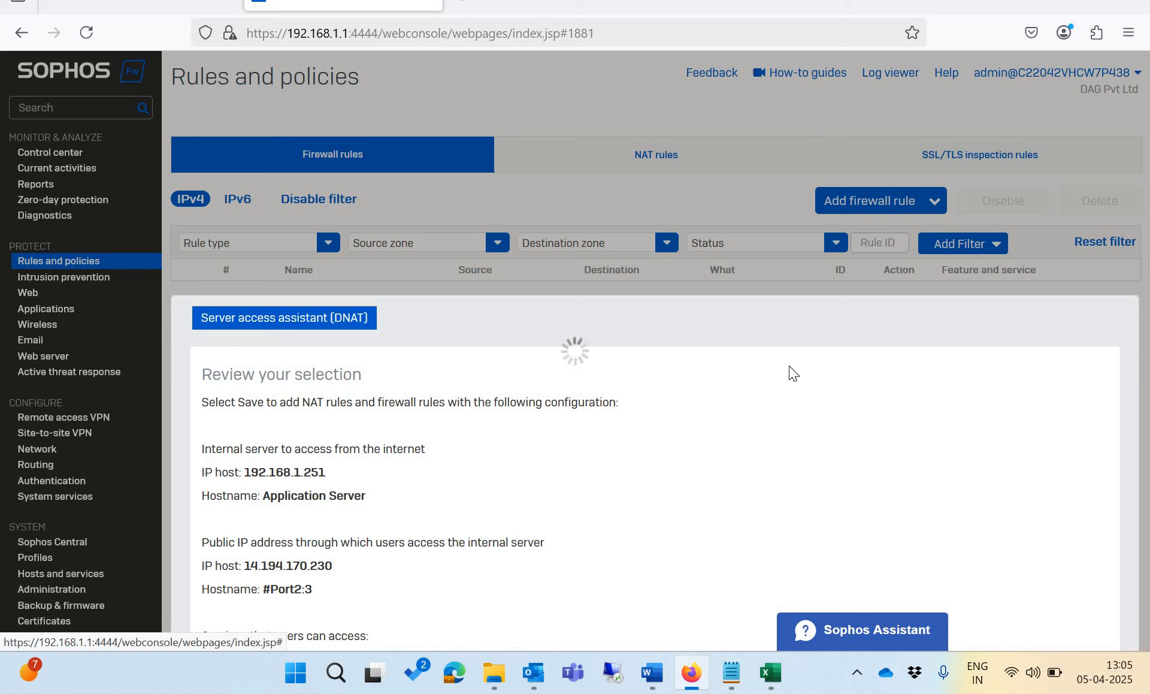
scroll(251, 291, down, 3)
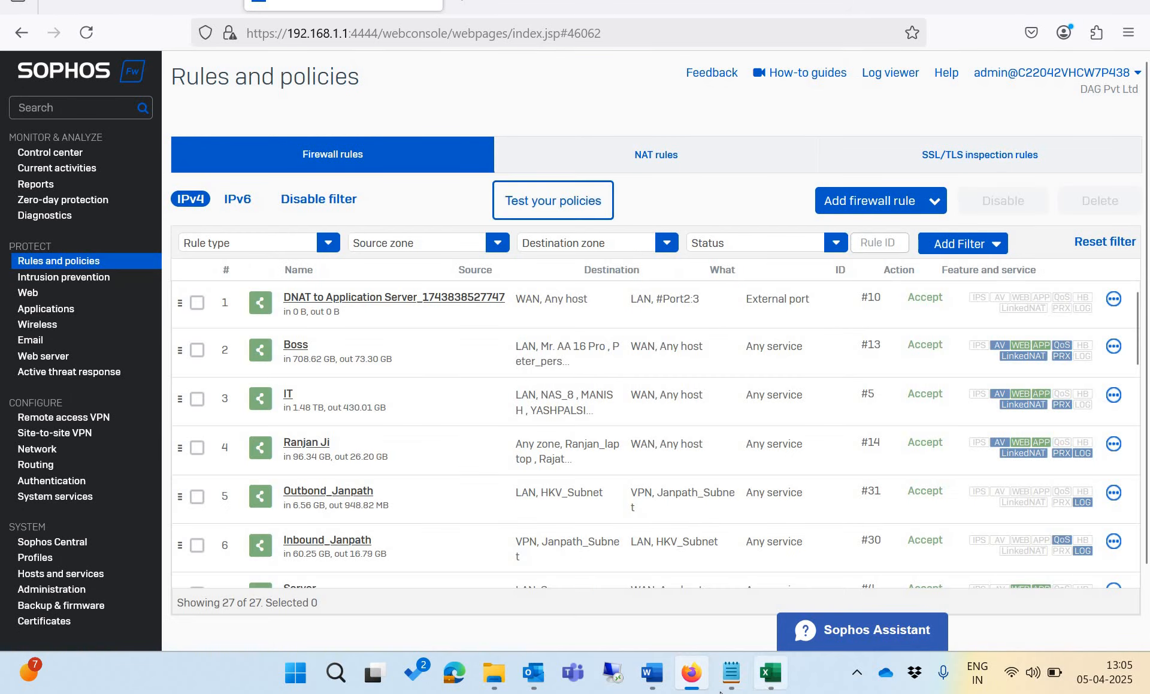
- Switch to Excel and compare the internal and external port numbers in the RDP Only row of the Port Forwarding table
click(778, 686)
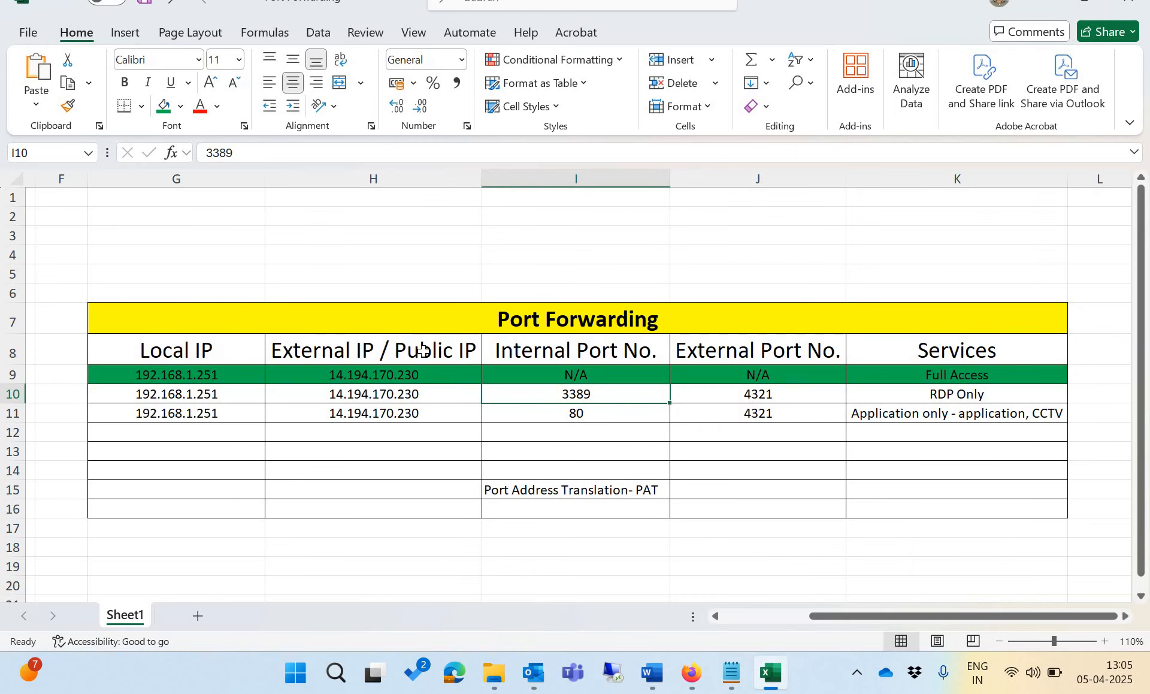
click(423, 348)
key(Right)
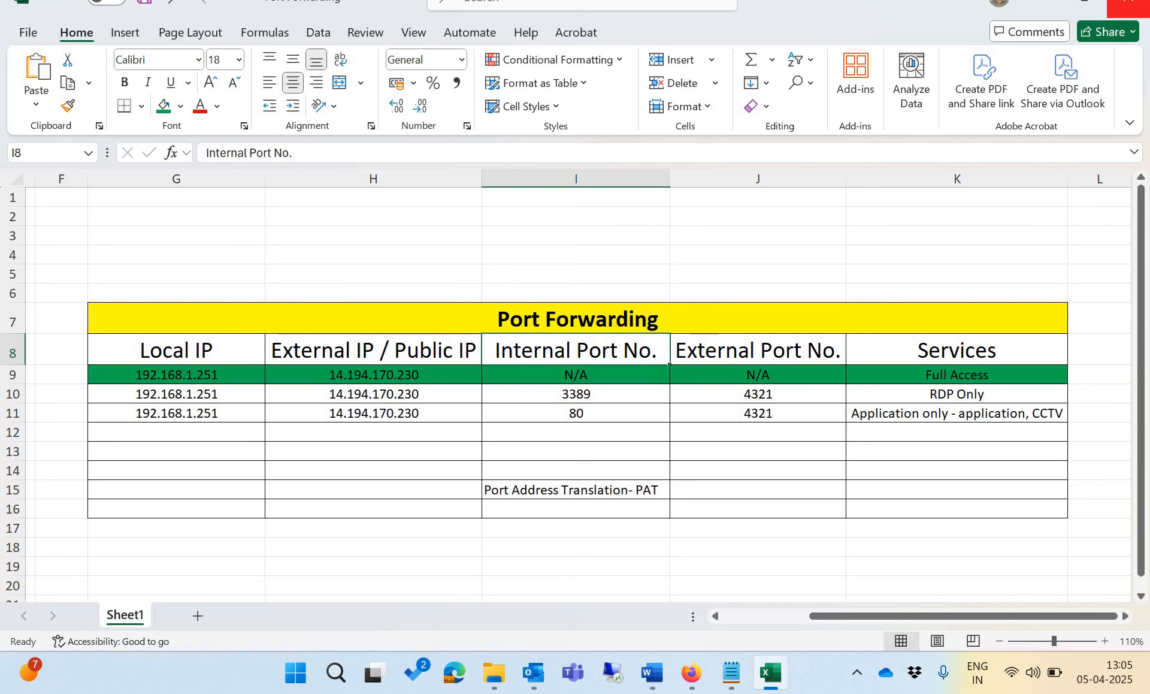
key(alt+Tab)
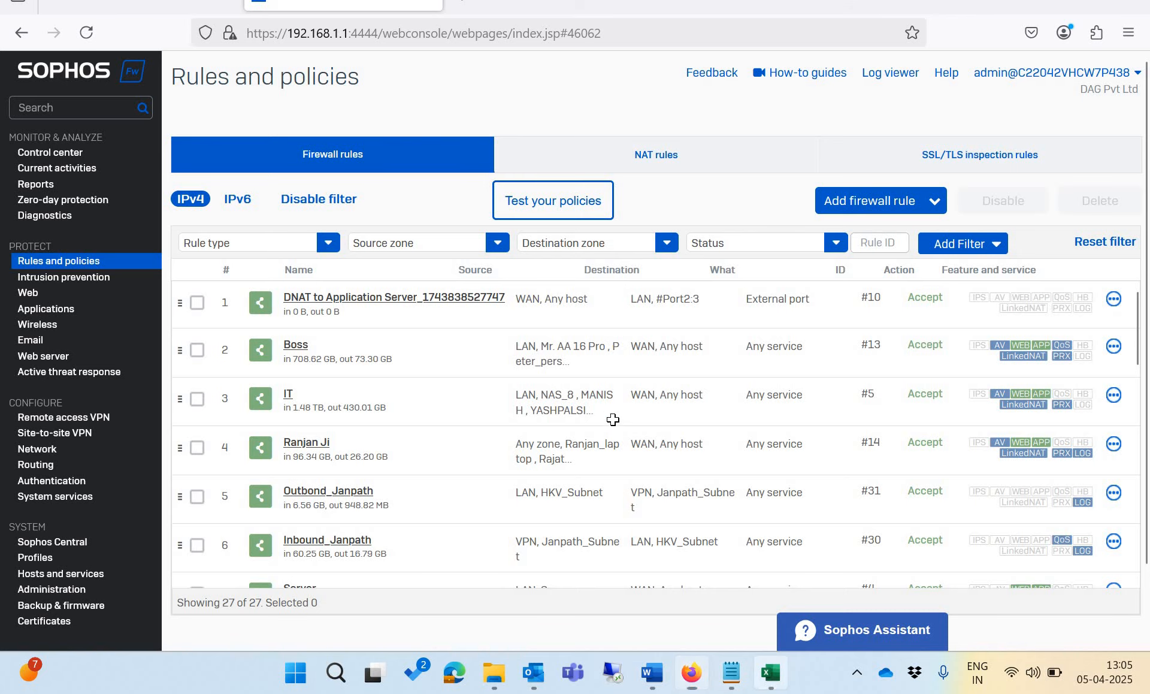
key(alt+Tab)
key(Down)
key(Down)
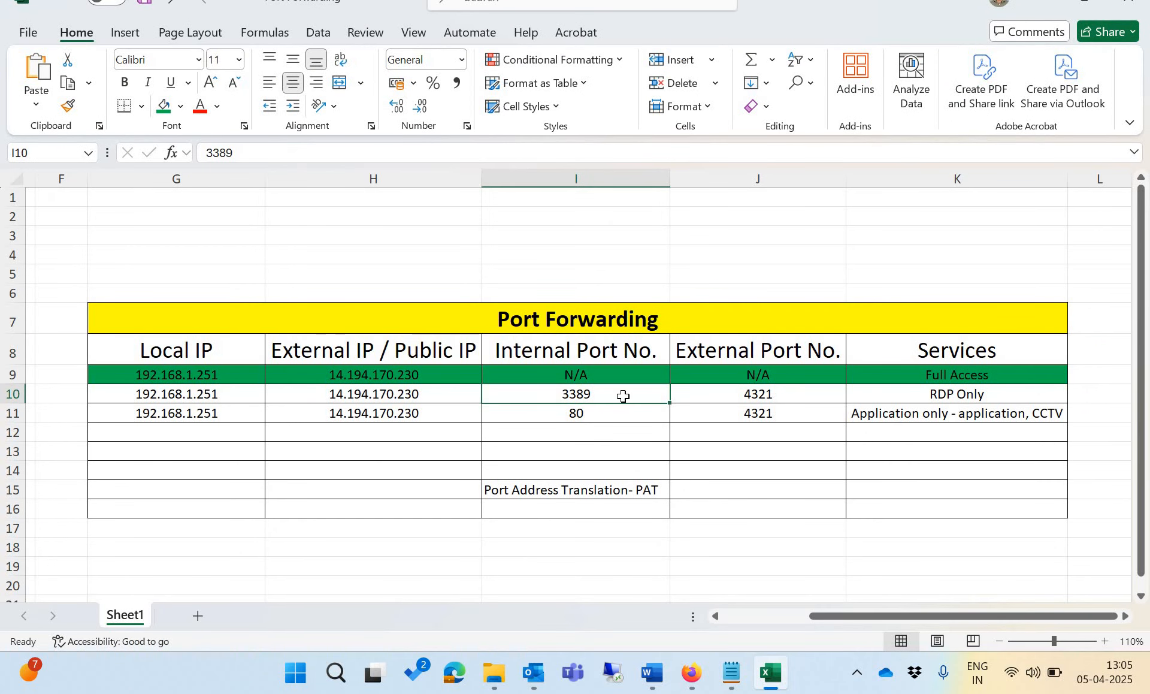
key(Right)
key(Left)
key(Right)
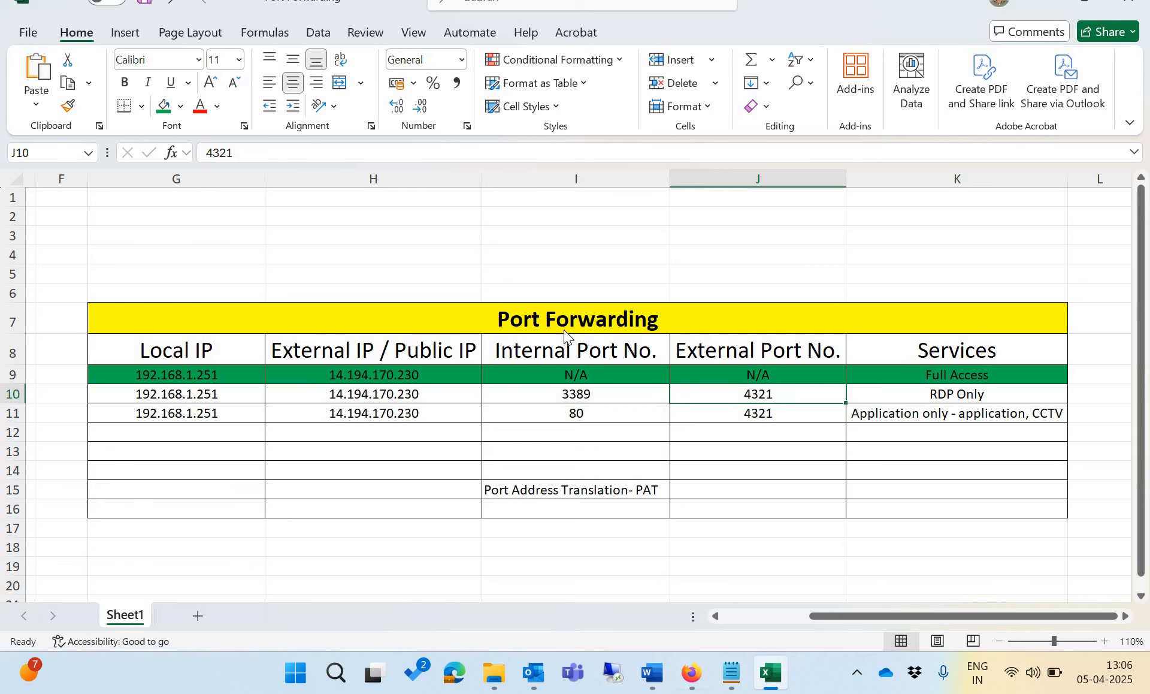
- In Firefox, set the translated service (PAT) of the DNAT to Application Server NAT rule to Internal Port and save the rule
click(692, 672)
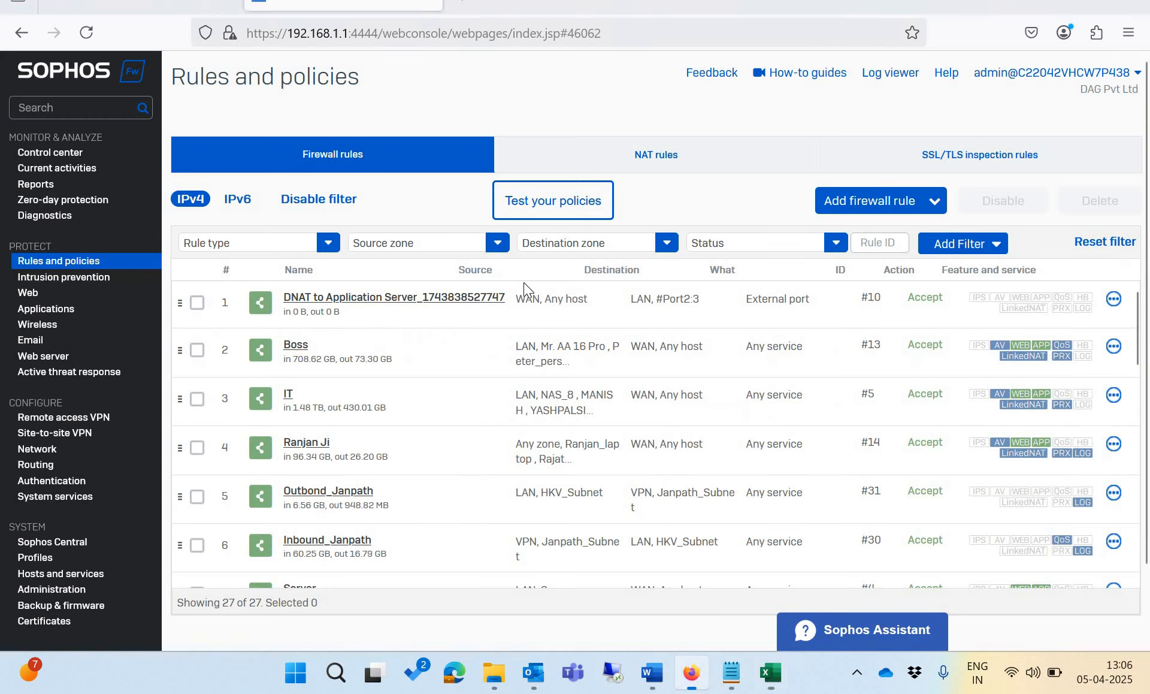
click(645, 160)
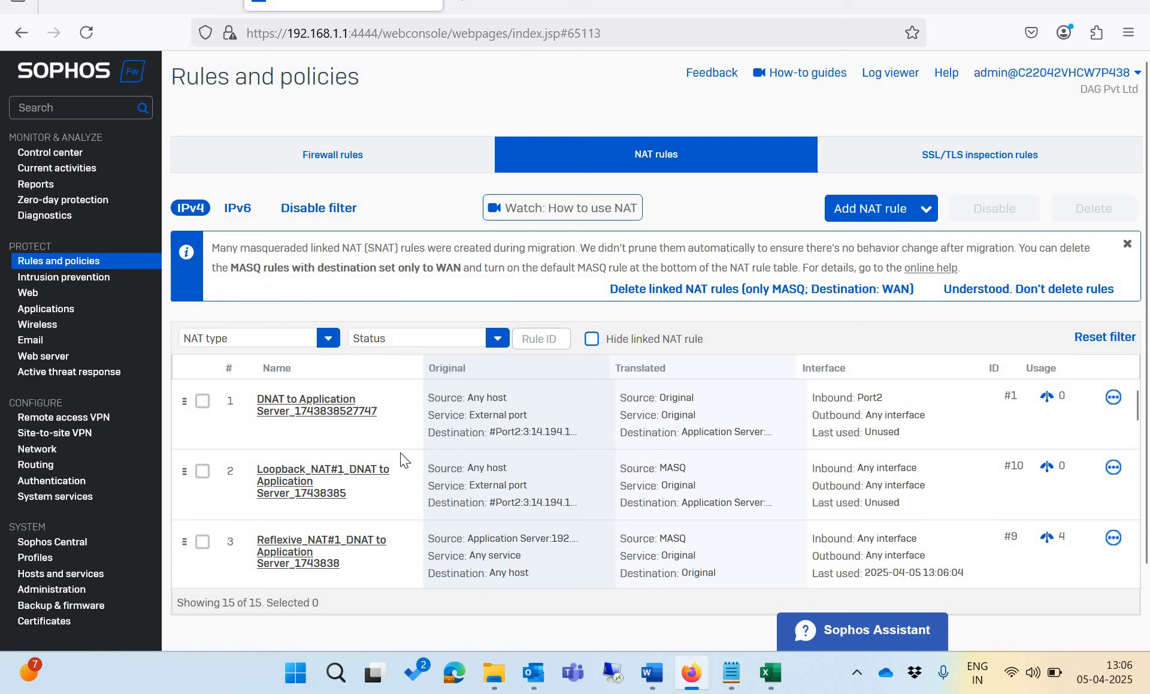
click(339, 412)
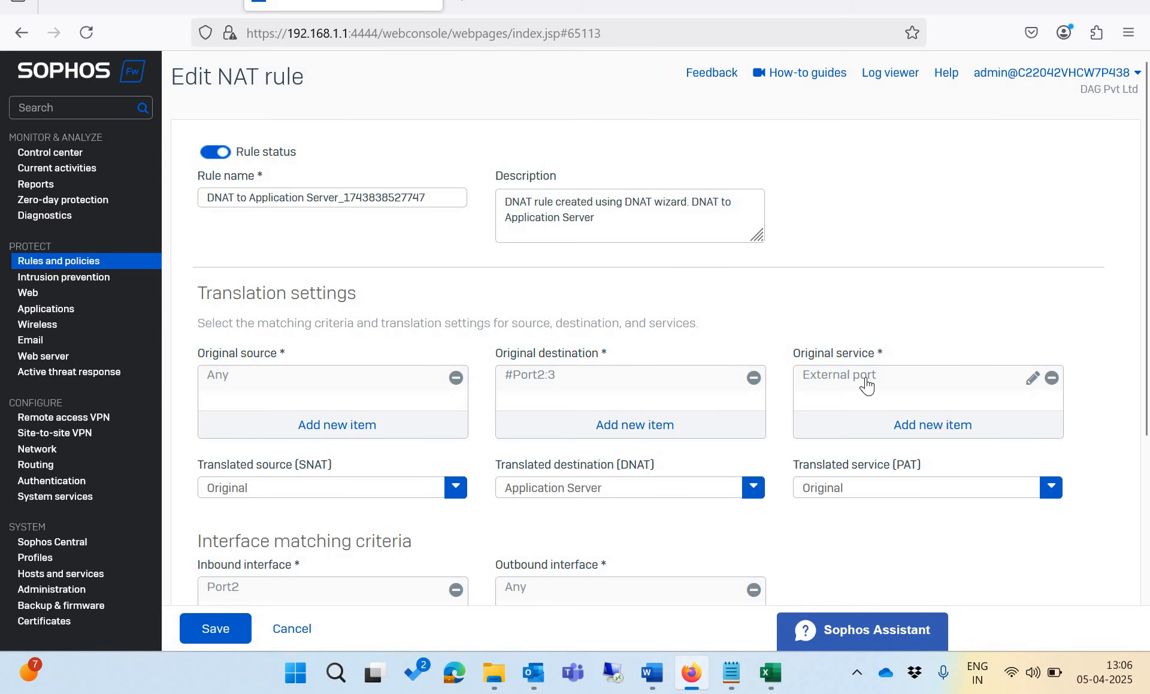
click(868, 500)
text(i)
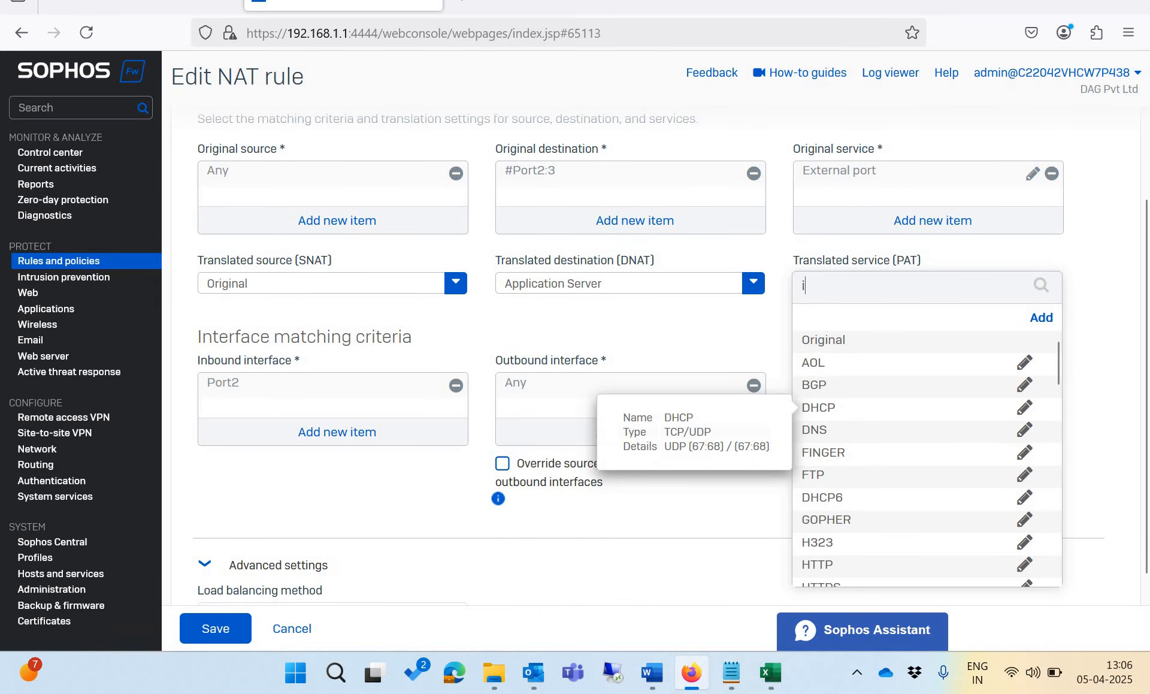
text(nt)
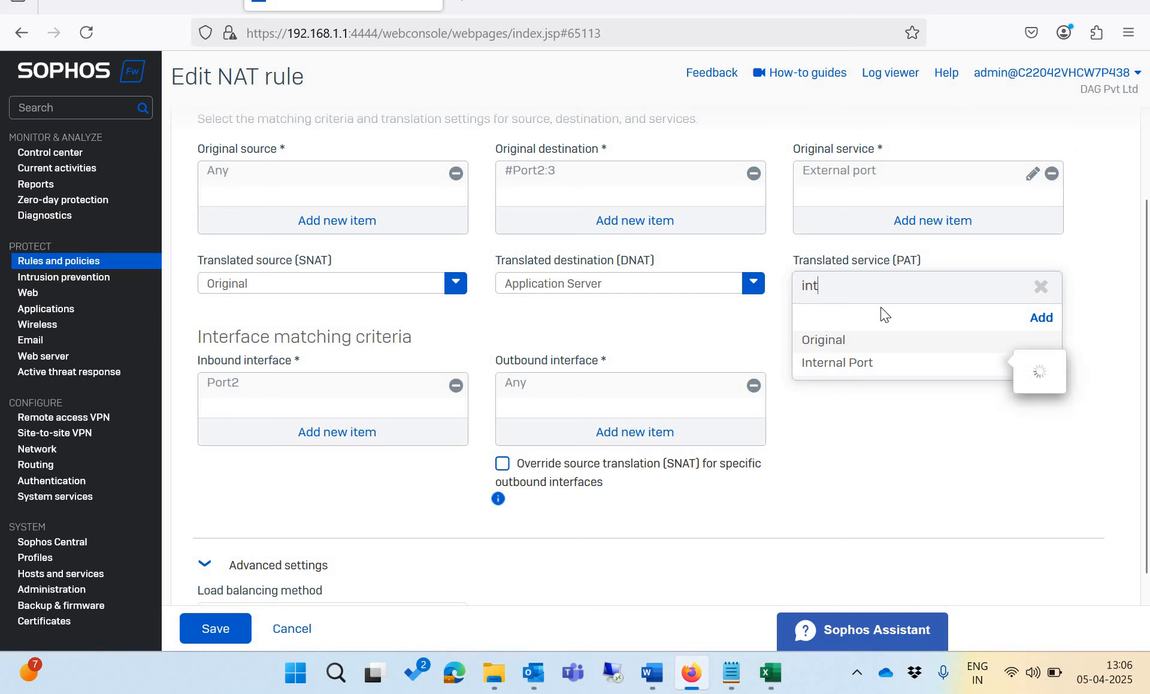
click(850, 363)
click(770, 673)
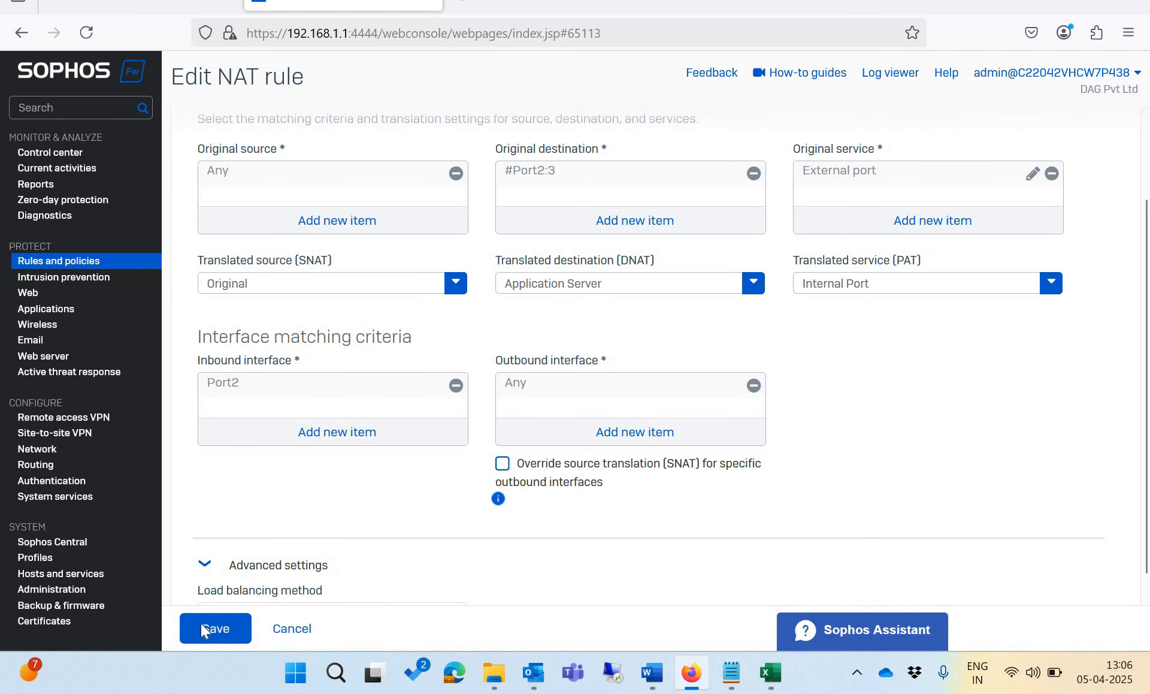
click(203, 630)
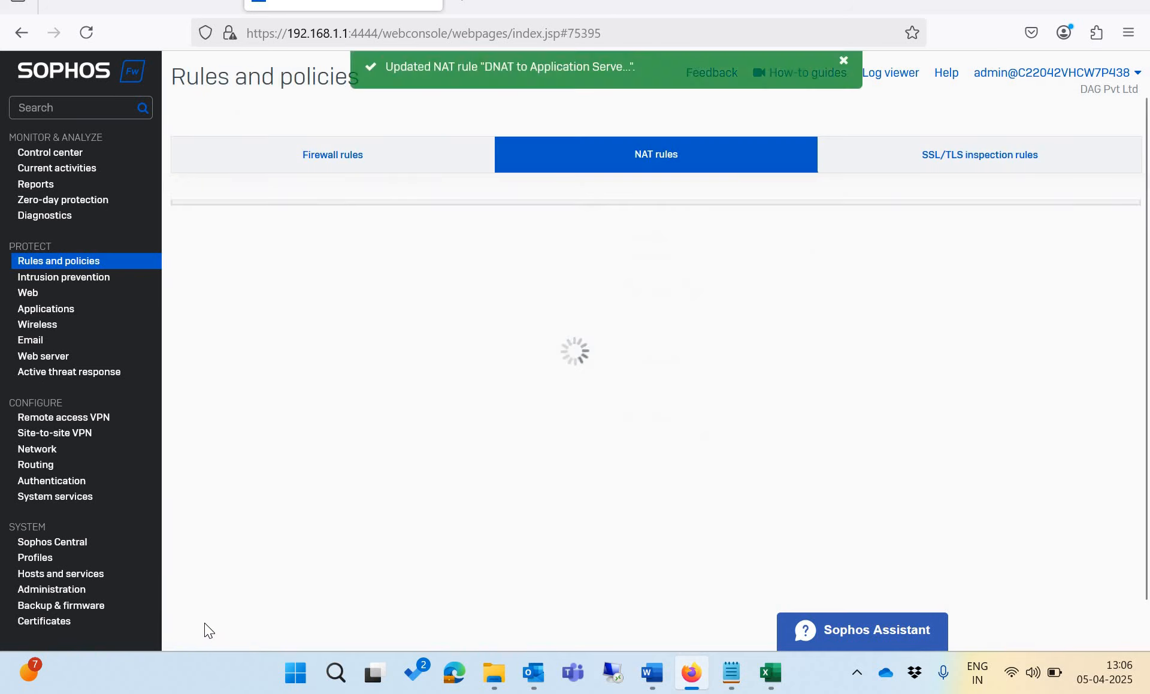
- Set the translated service (PAT) of the Loopback NAT rule for Application Server to Internal Port and save the rule
click(301, 441)
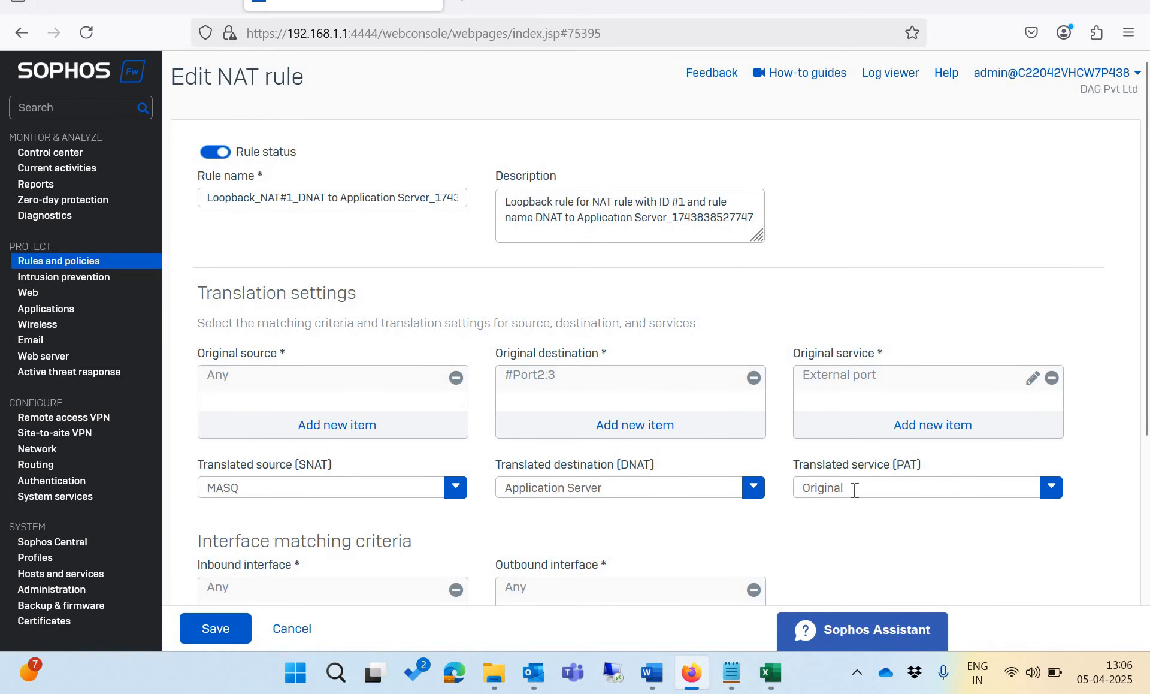
click(855, 490)
text(in)
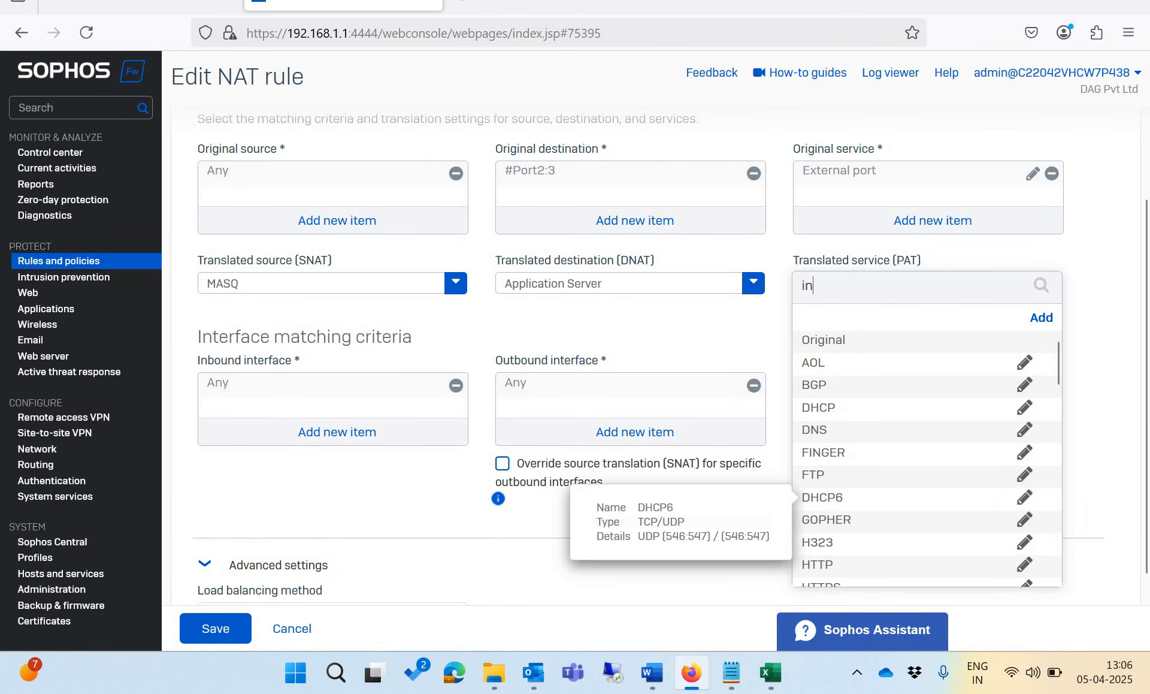
text(ter)
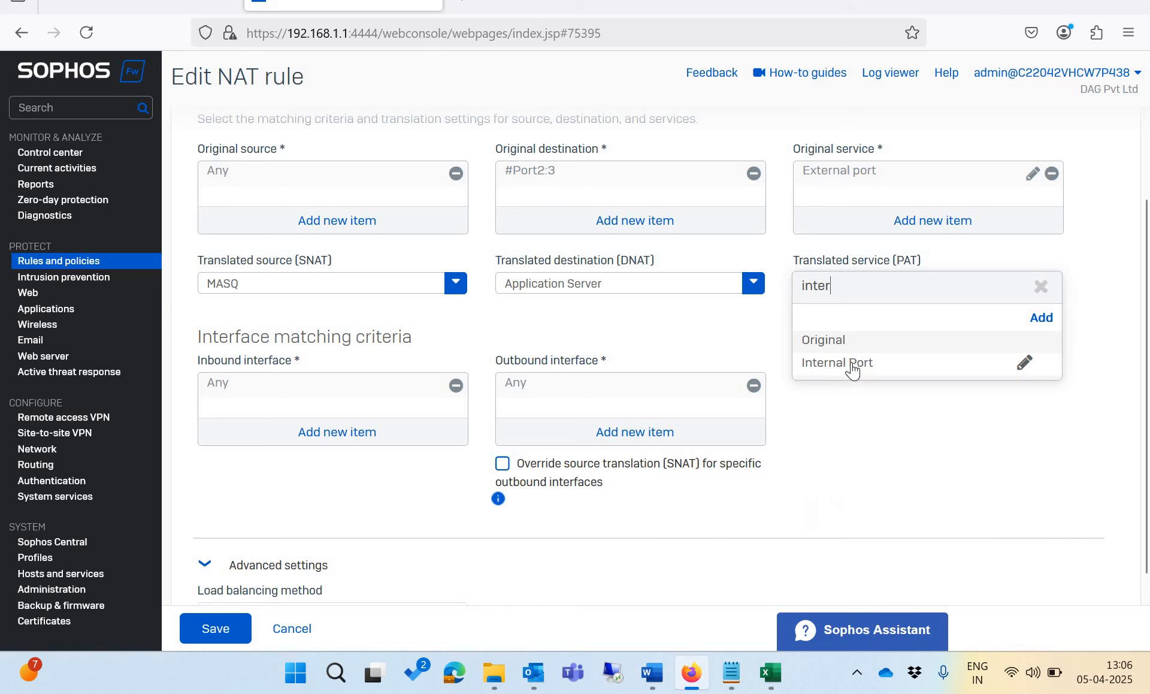
key(Down)
key(Return)
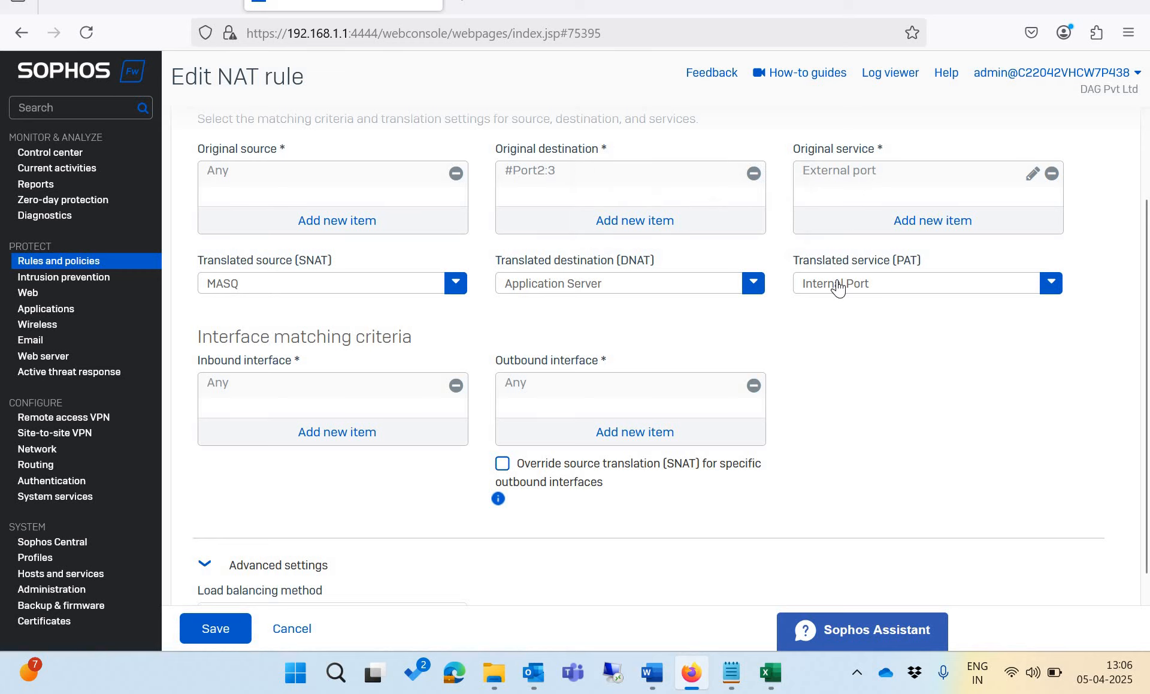
mouse_move(838, 288)
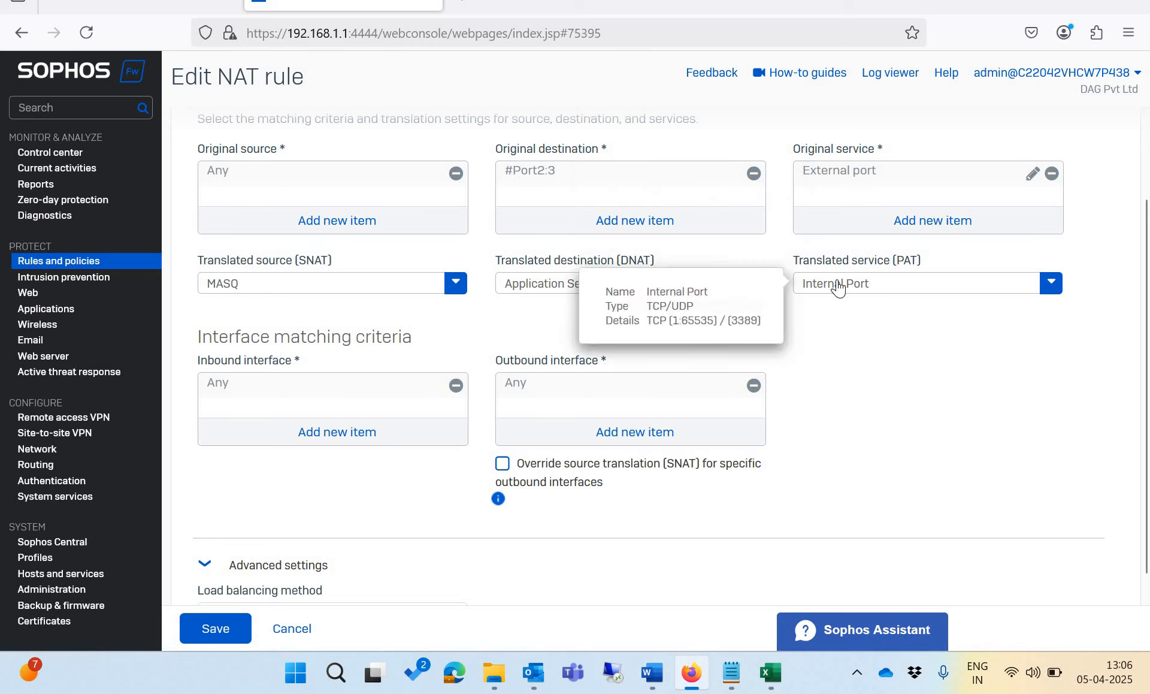
click(217, 628)
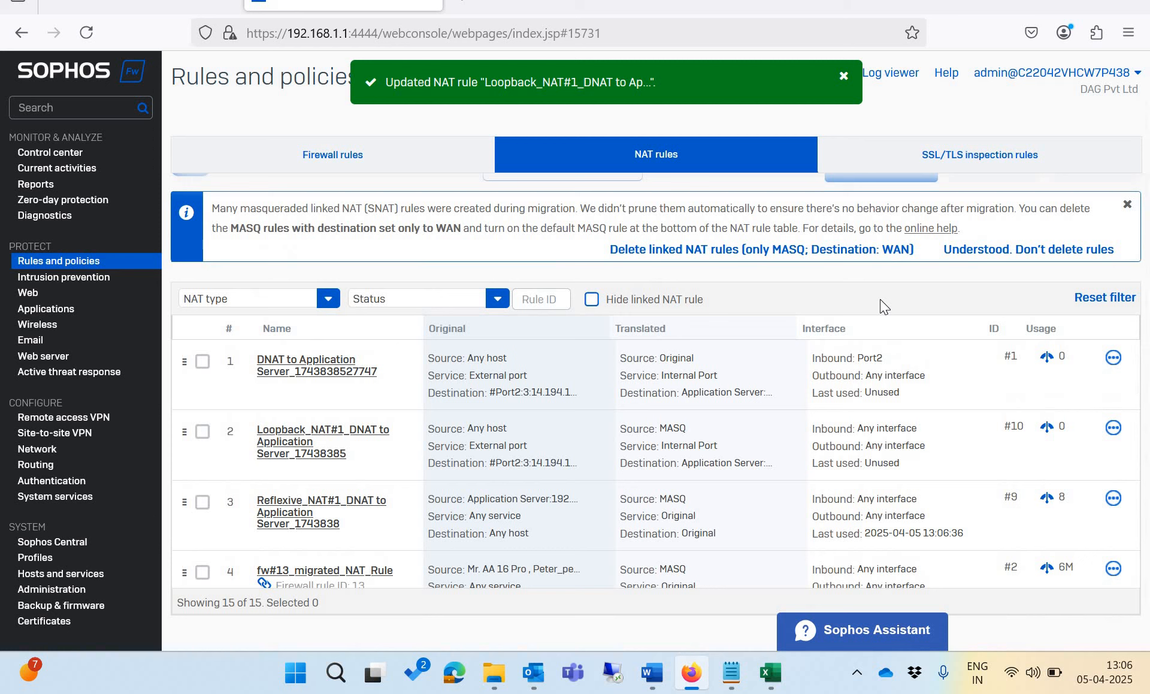
- Switch to Excel, launch Remote Desktop Connection over the port table, and set the computer to 14.194.170.230:4321
click(770, 672)
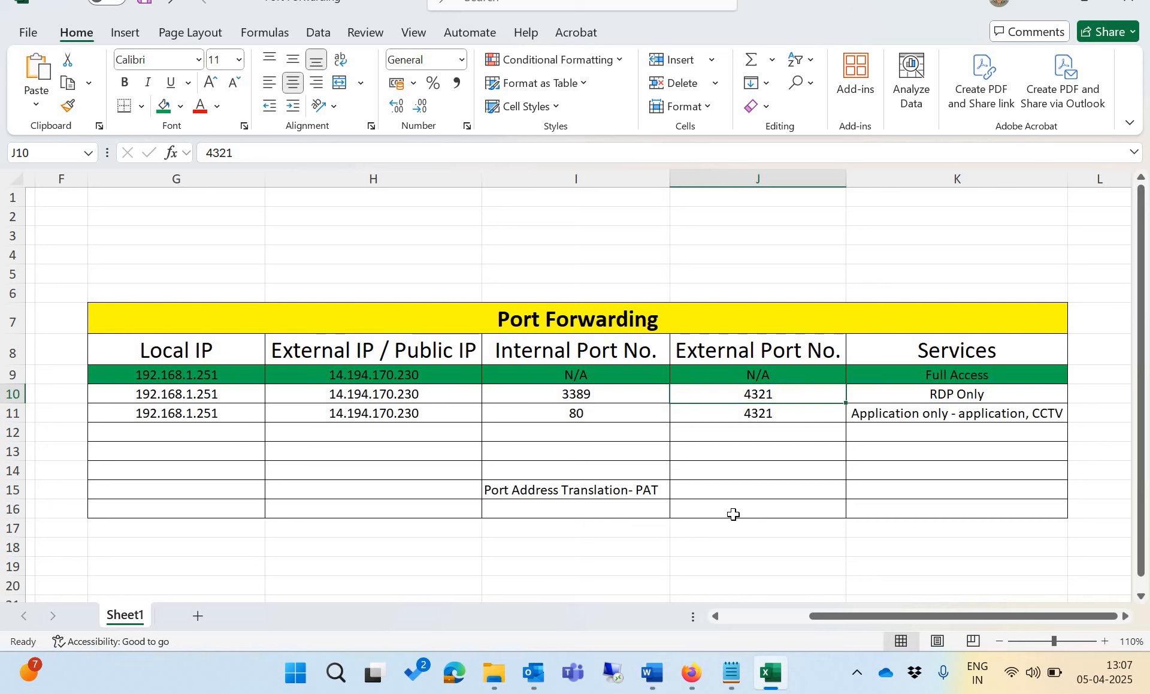
key(super+r)
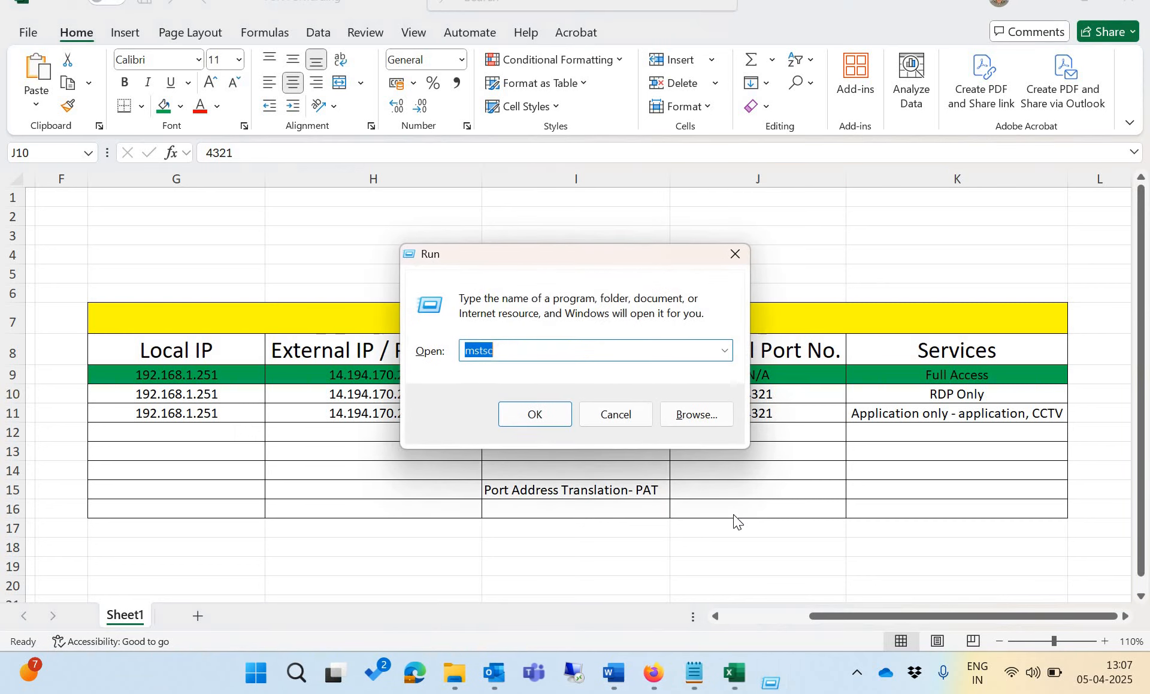
key(Return)
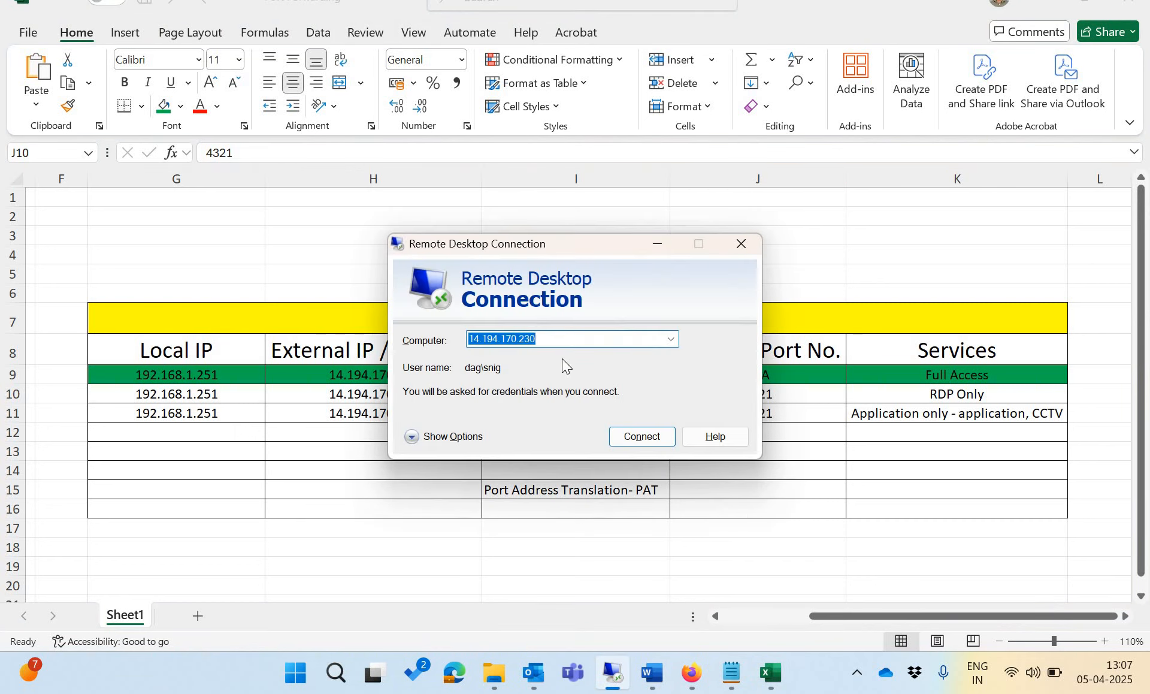
click(556, 339)
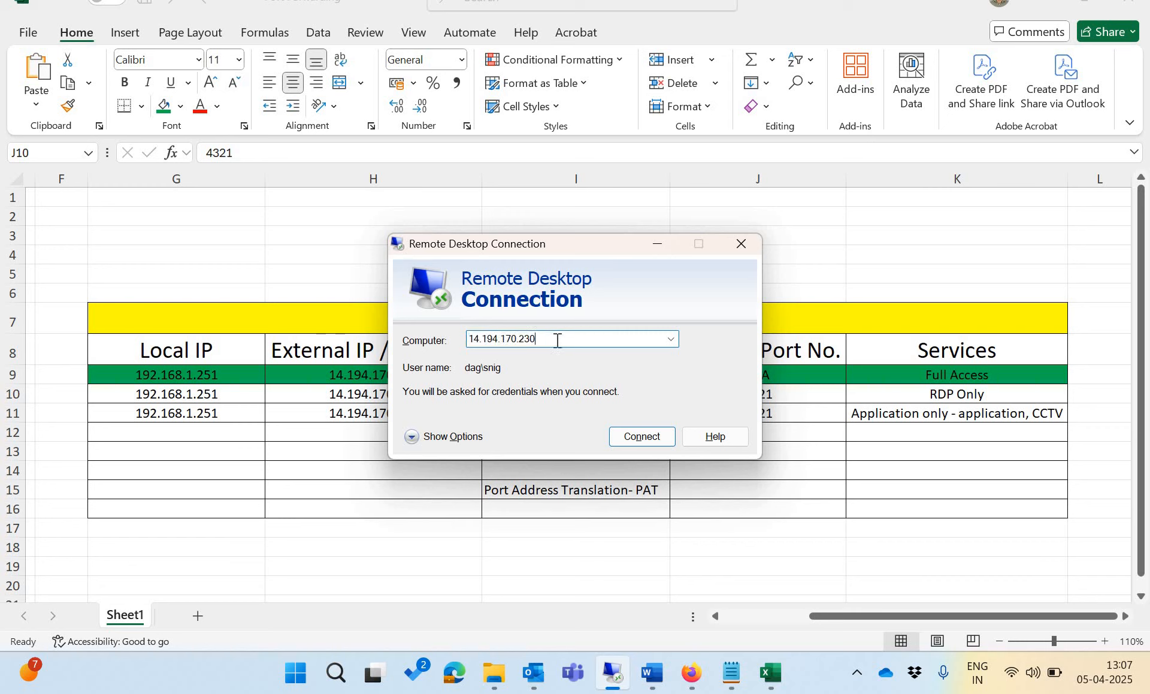
text(:)
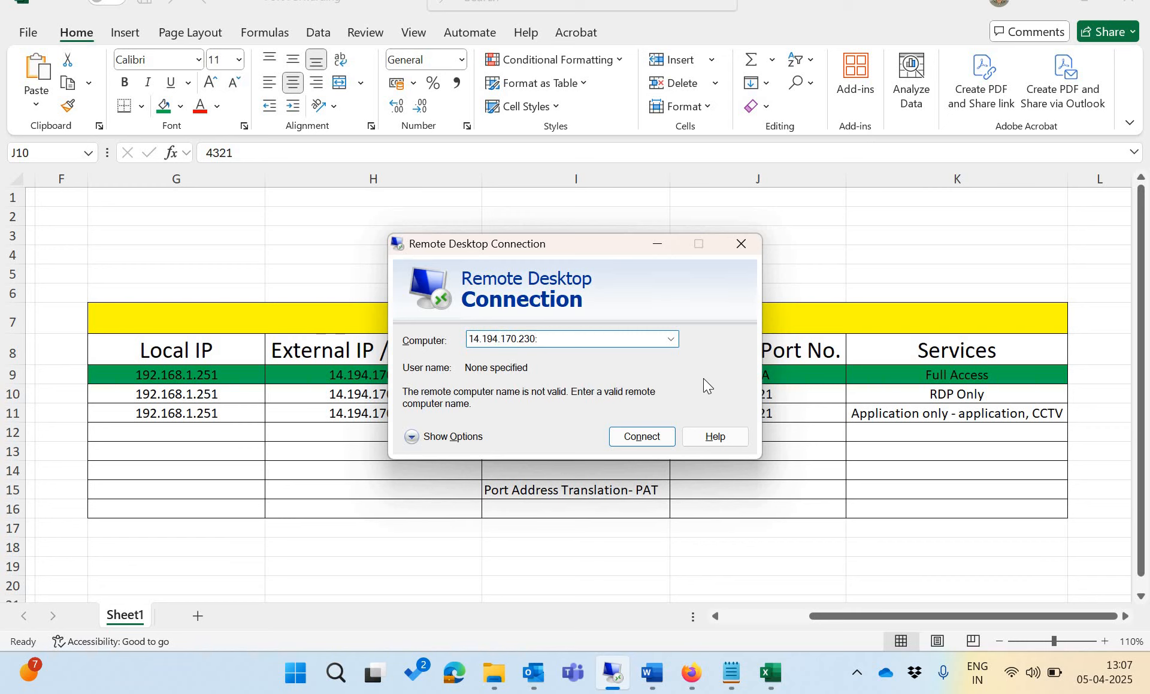
drag(605, 244, 529, 247)
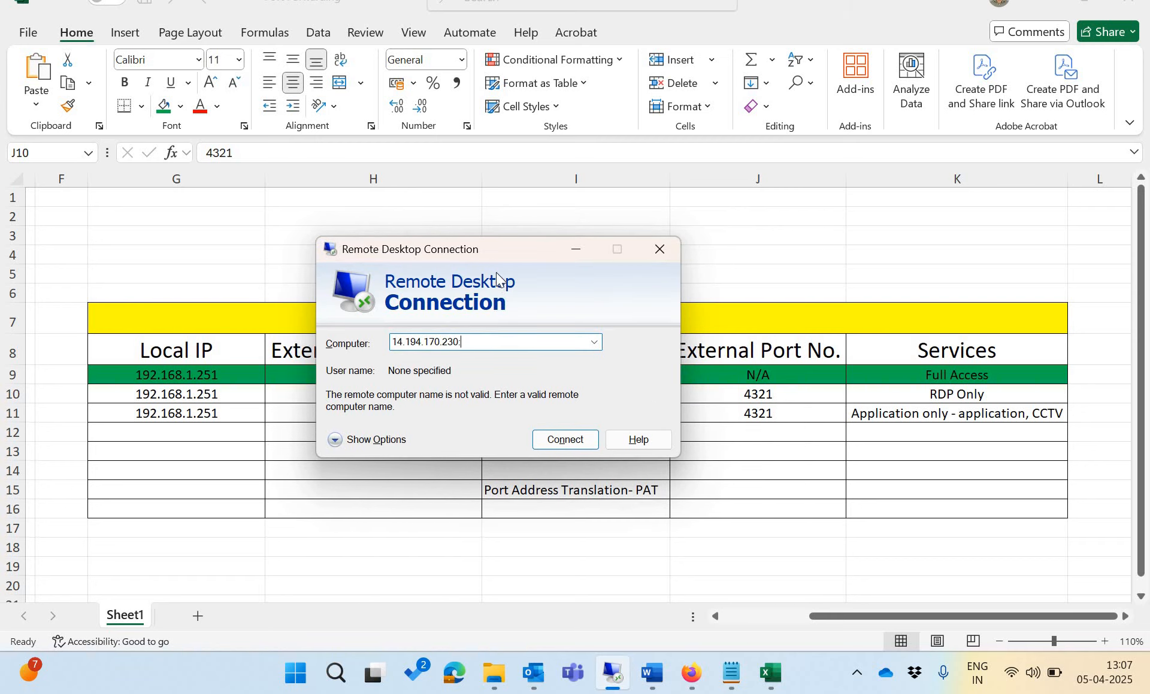
drag(539, 249, 496, 252)
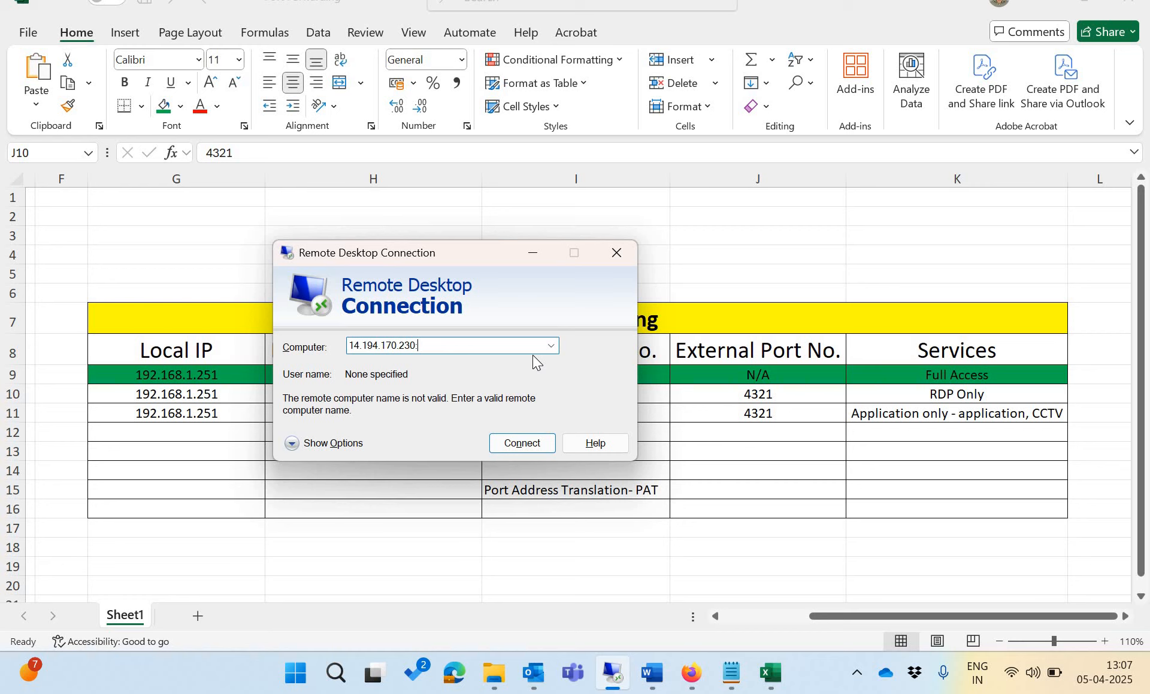
text(4321)
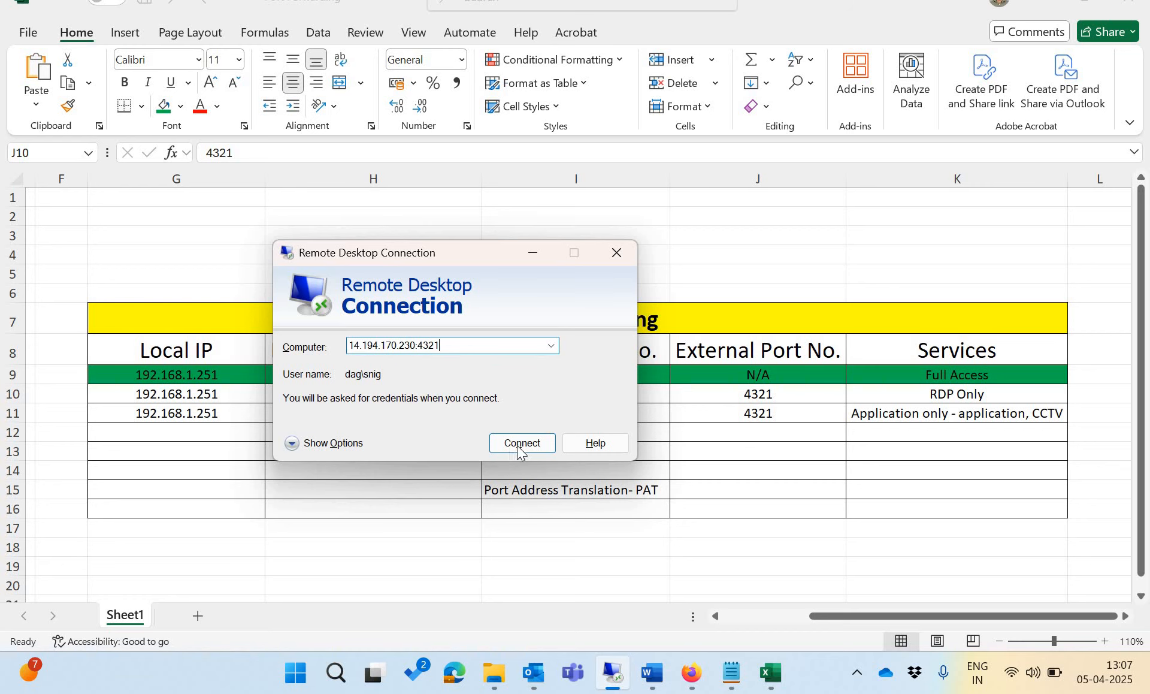
- Connect to the remote computer, enter the account password, and accept the untrusted certificate
click(521, 443)
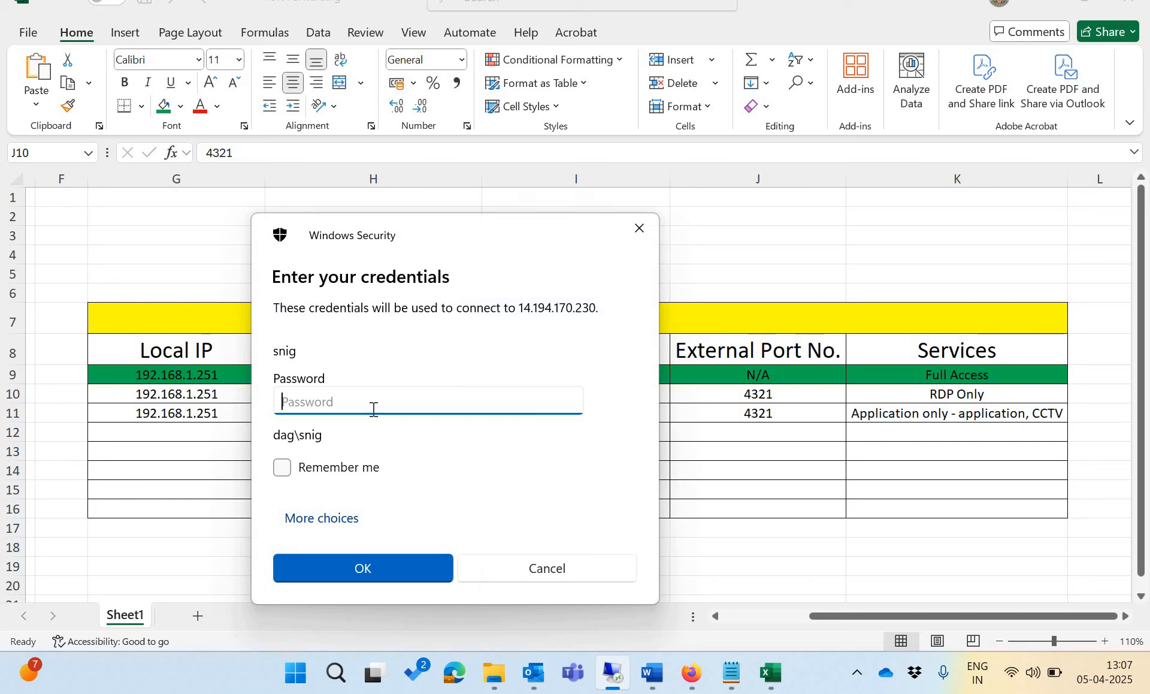
text(•••••••••••)
key(Return)
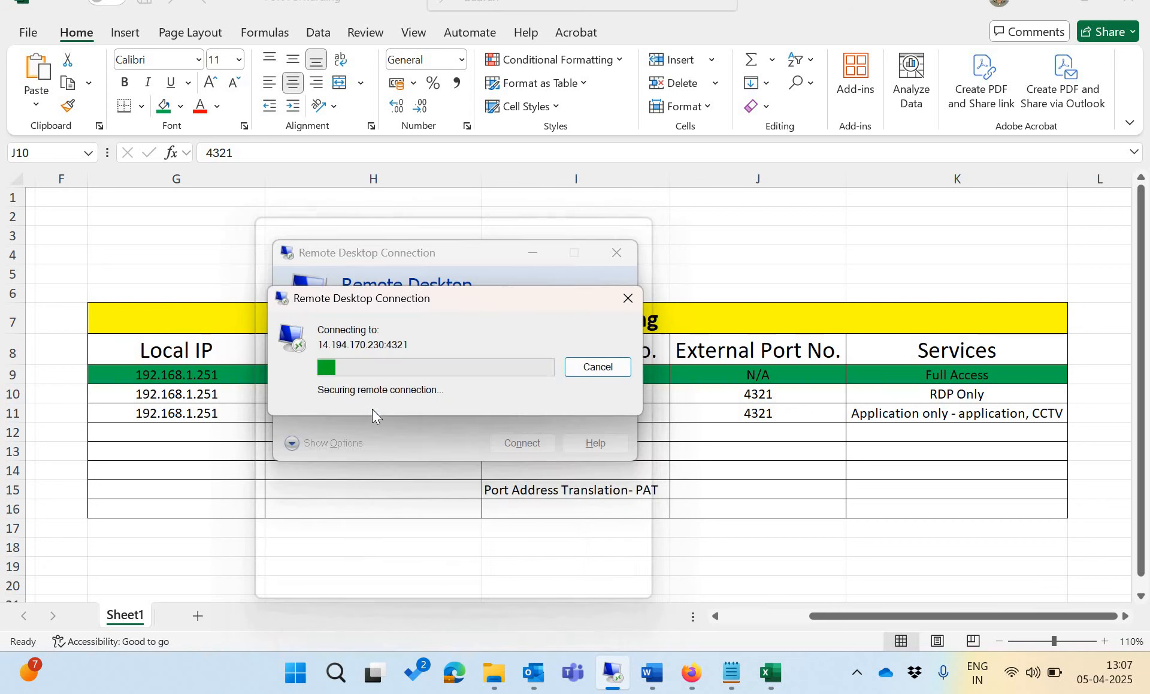
click(496, 512)
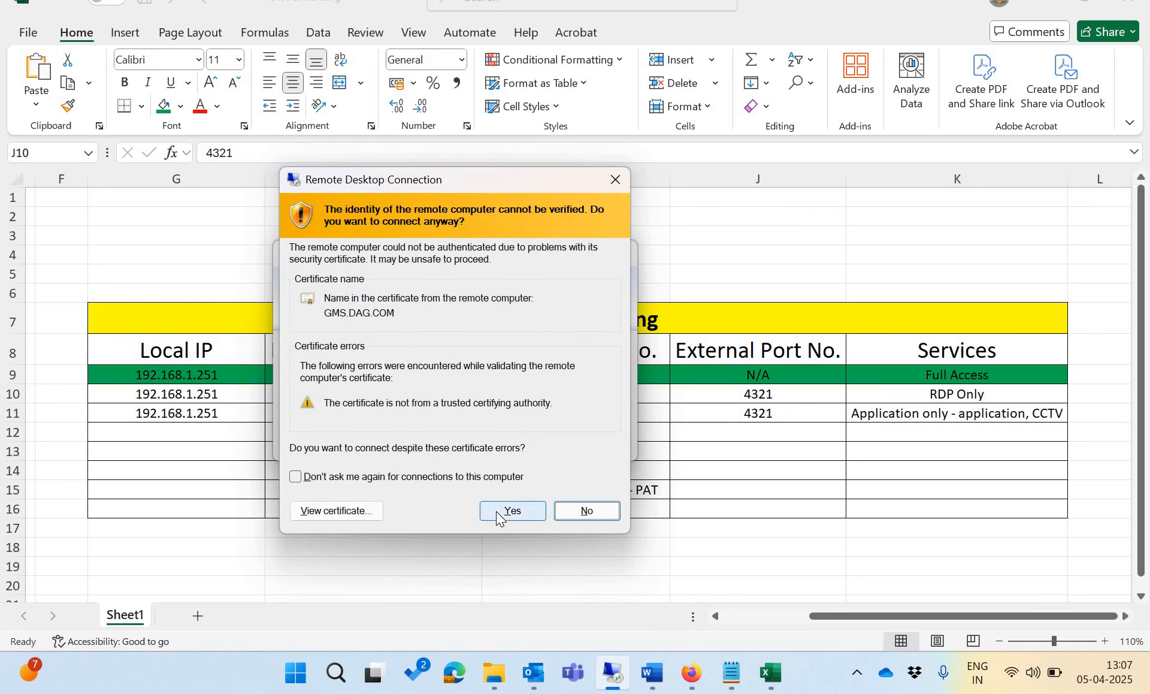
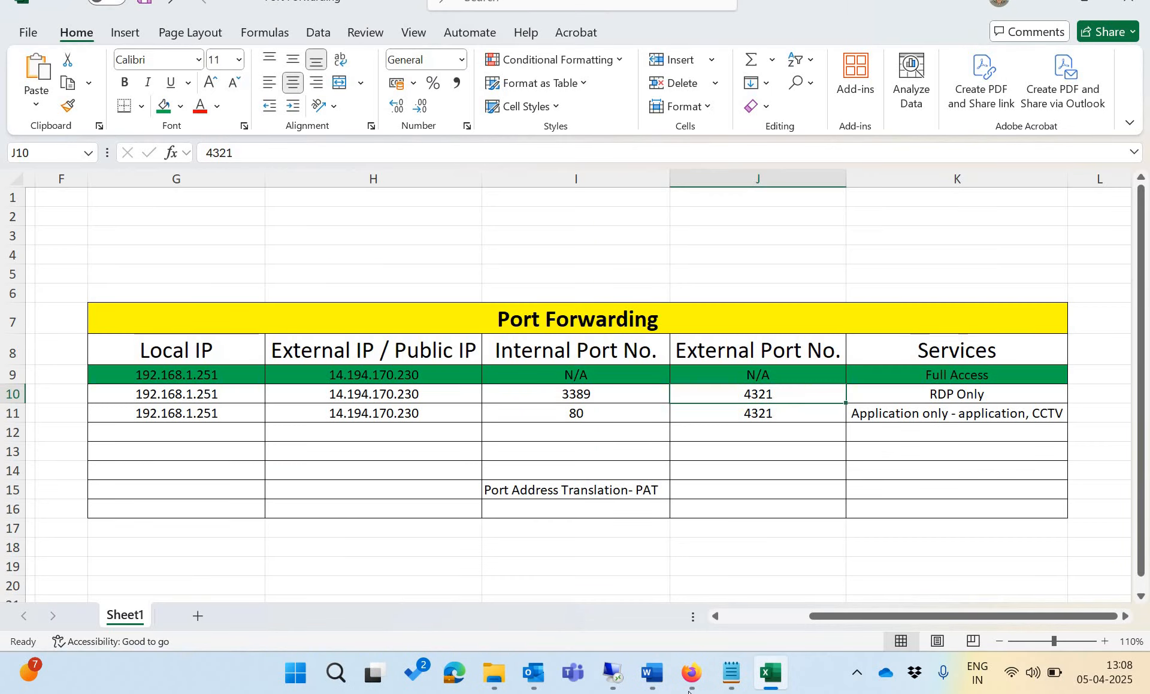
- Copy the RDP Only row's public IP from Excel and browse to 14.194.170.230/dag in a new Firefox tab
click(690, 682)
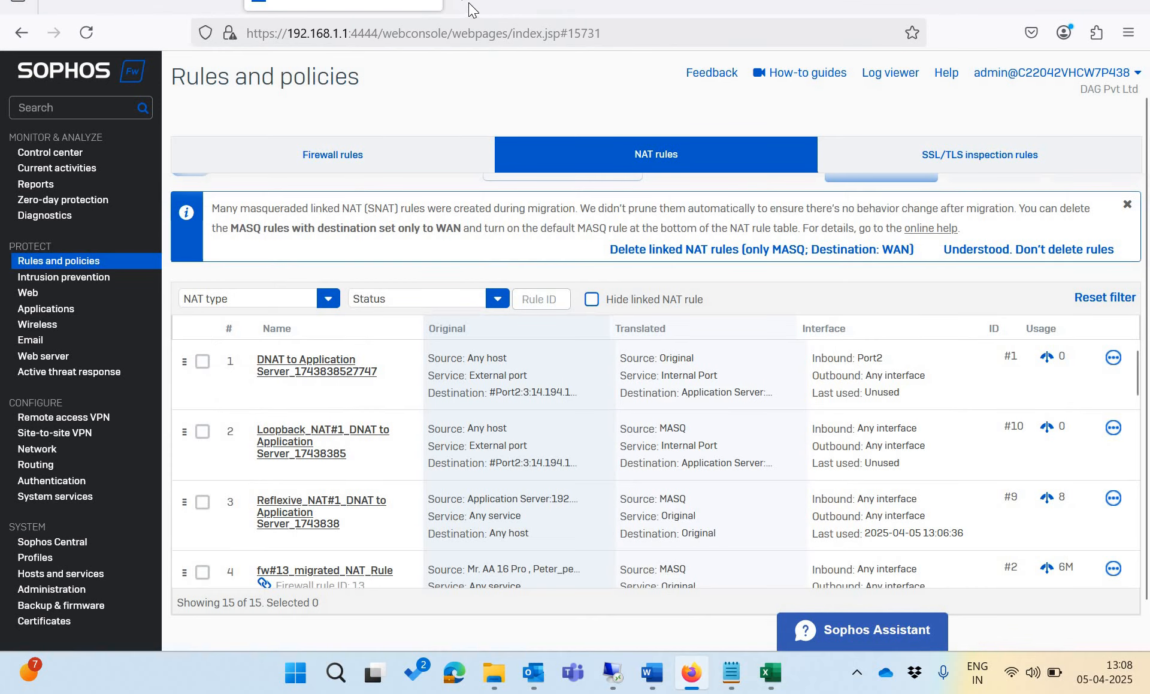
key(ctrl+t)
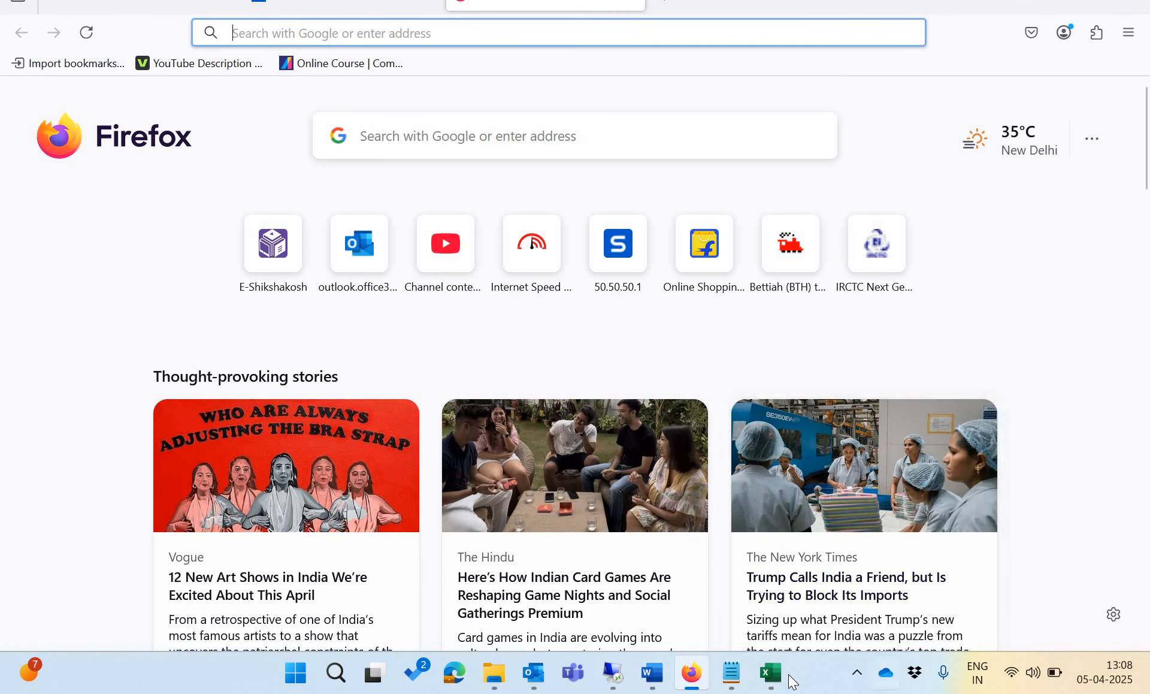
click(771, 672)
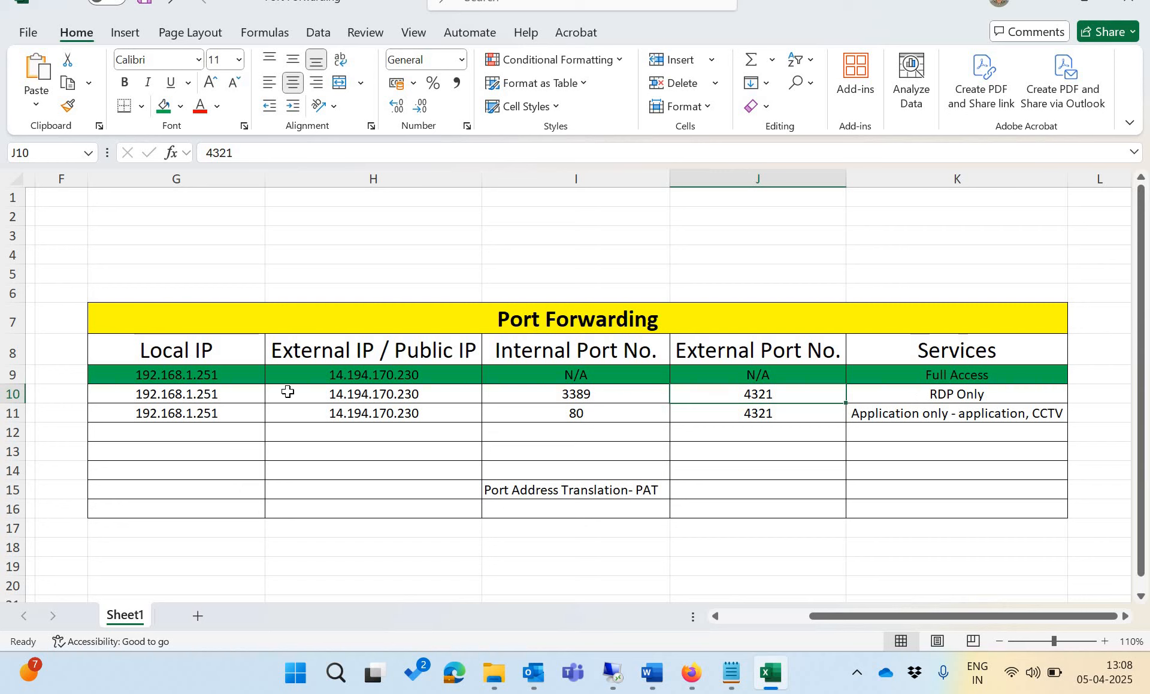
click(374, 394)
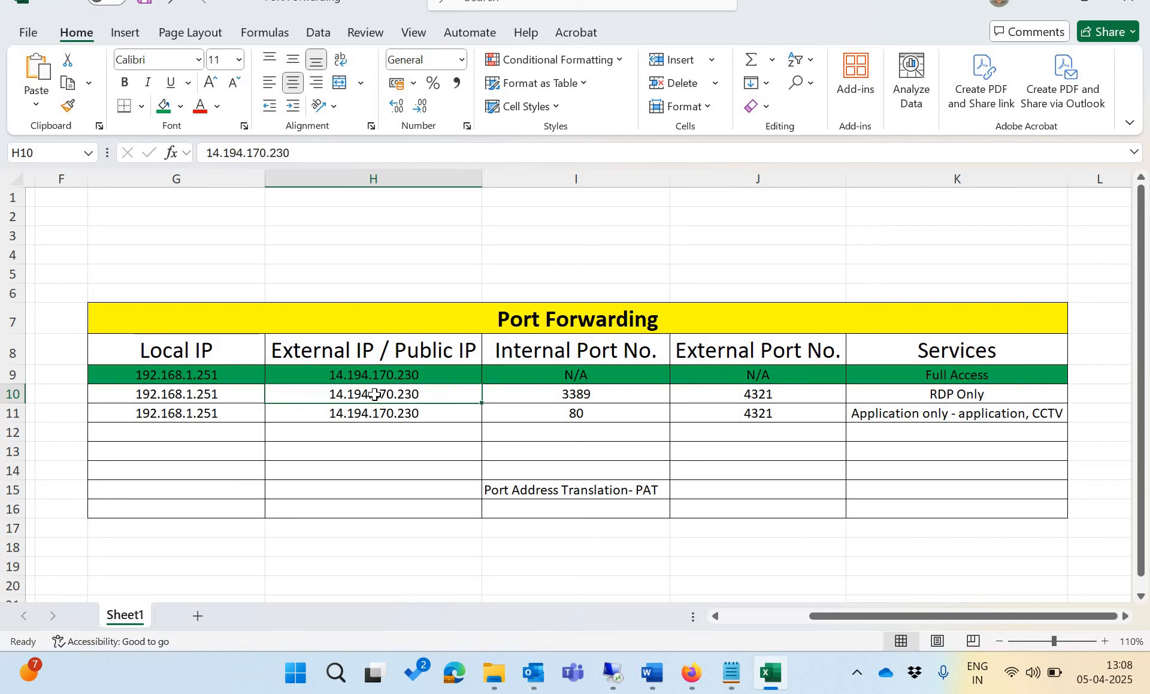
key(ctrl+c)
key(alt+Tab)
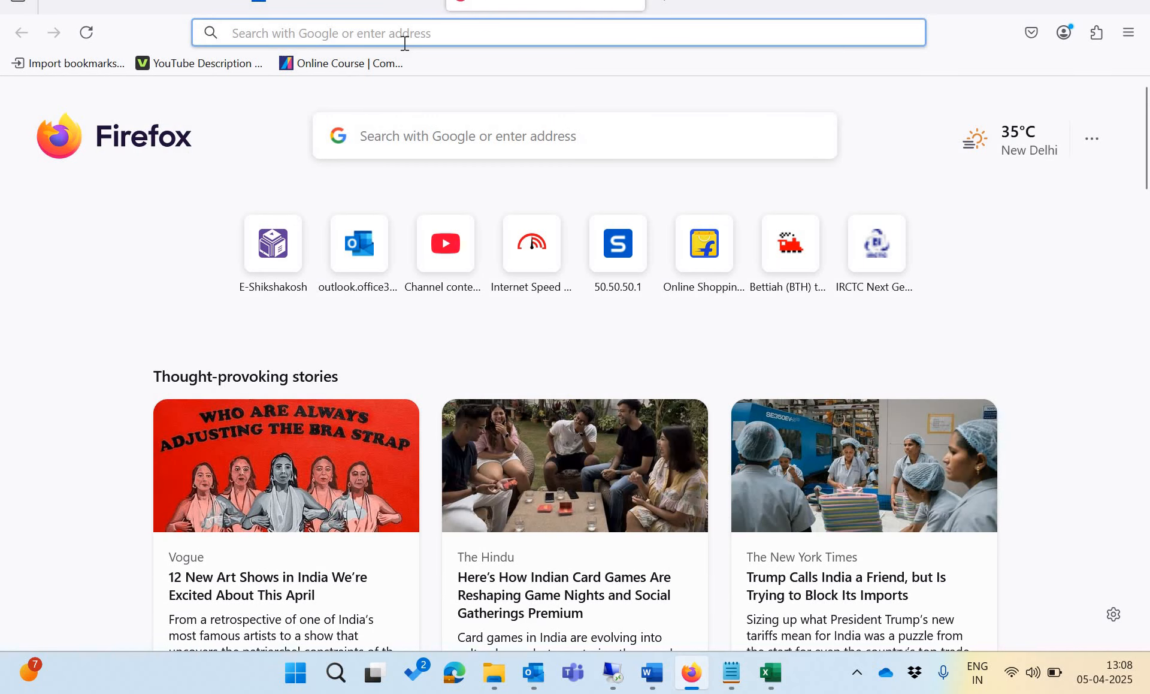
click(405, 44)
key(ctrl+v)
text(/dag)
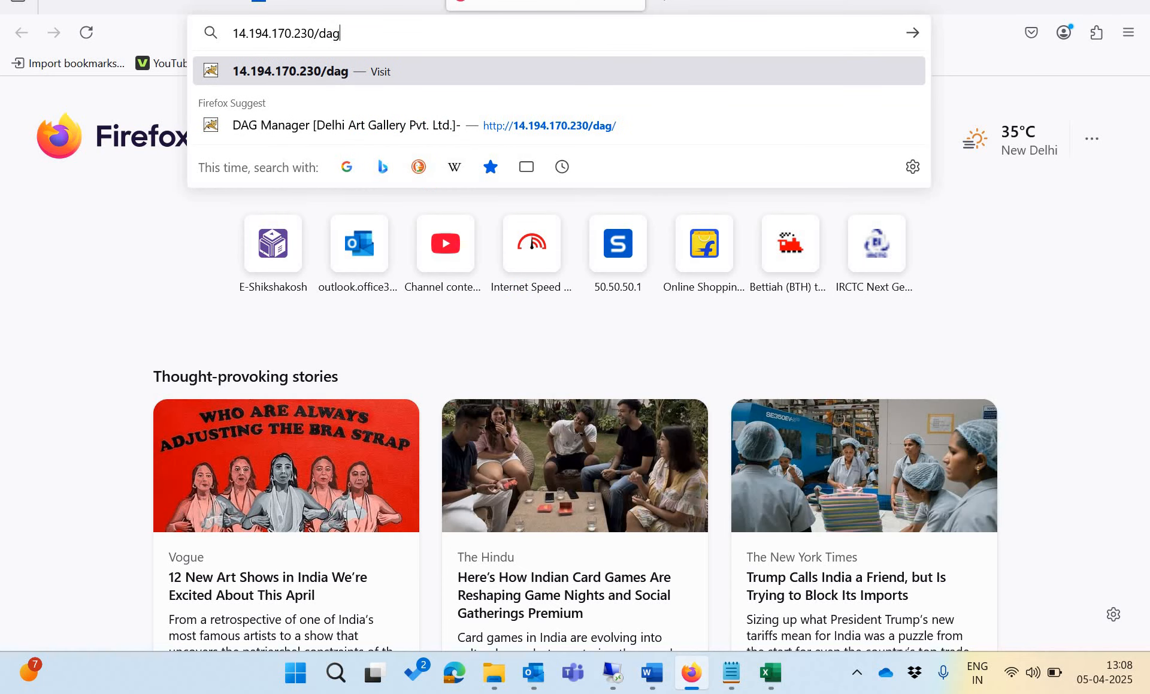
key(Return)
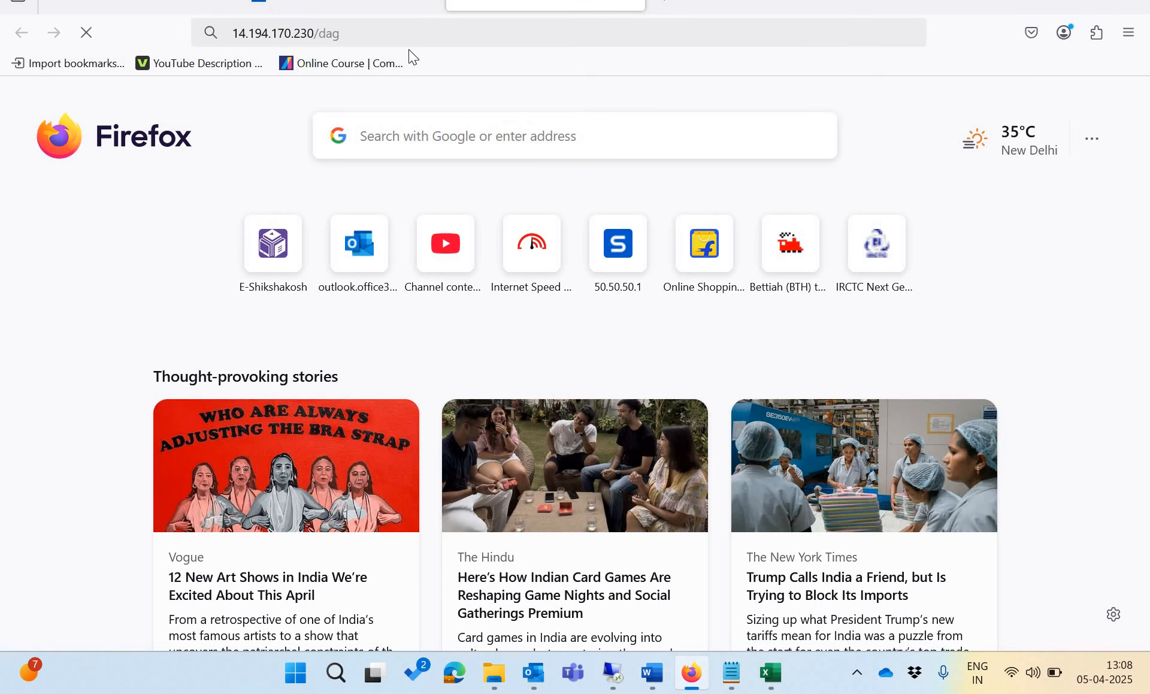
- Switch to Excel, compare the internal ports of the RDP and application rows, and fill the RDP Only row green
click(771, 673)
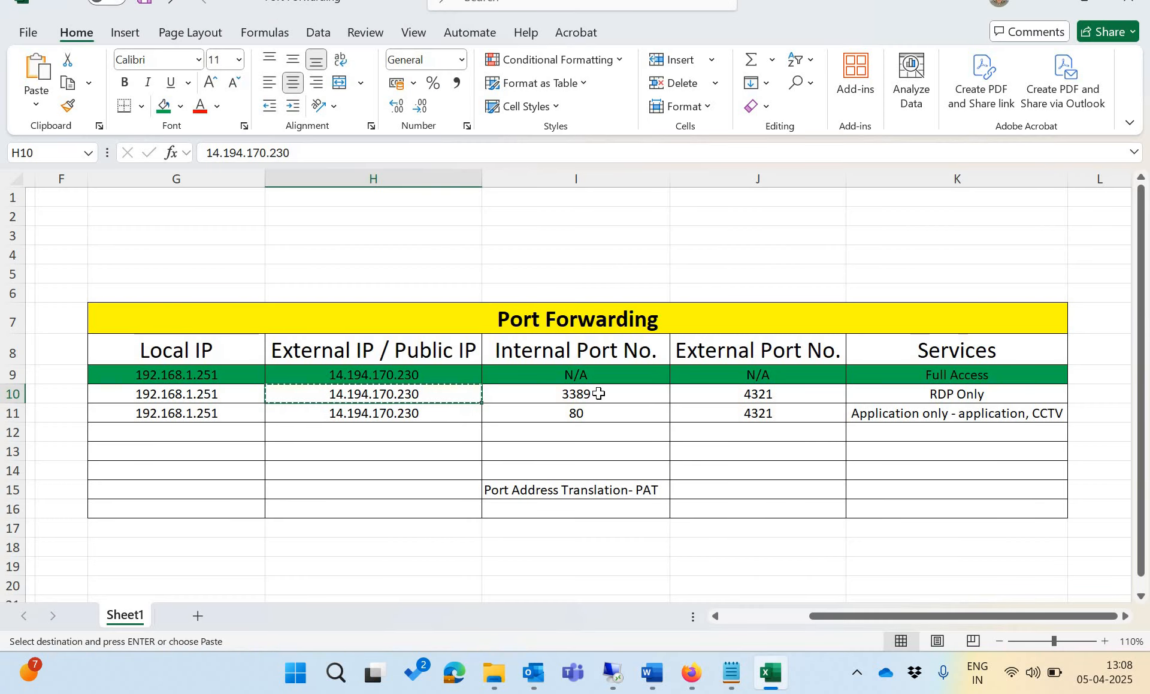
click(599, 394)
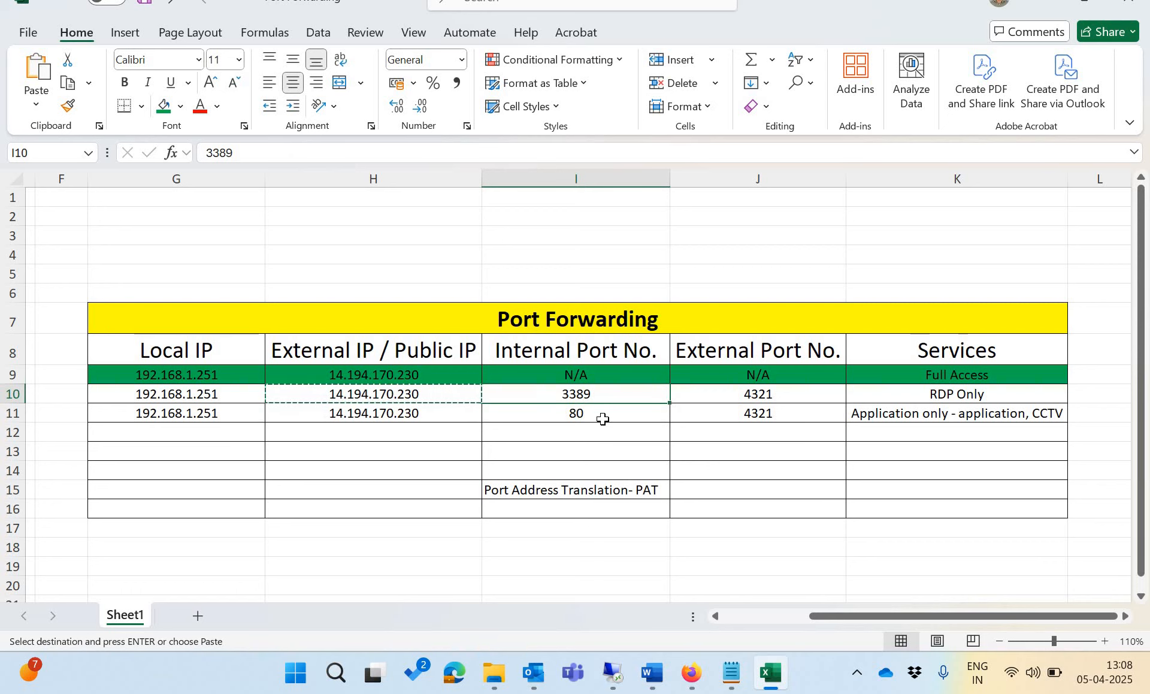
click(603, 419)
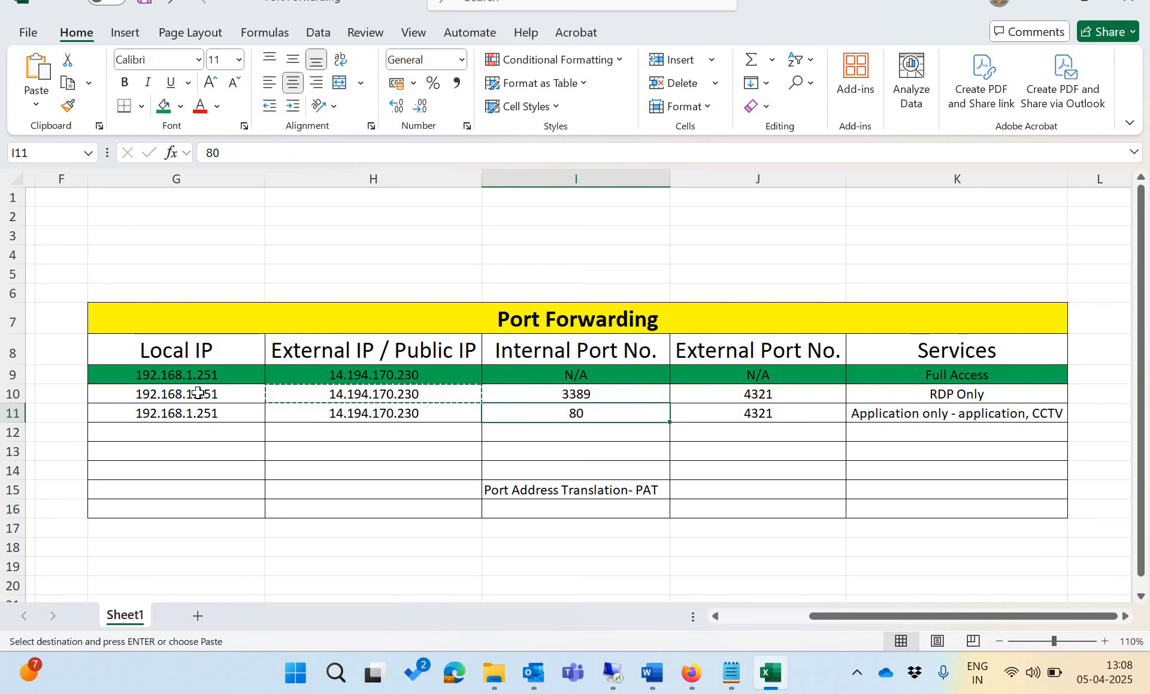
drag(177, 394, 958, 394)
click(163, 107)
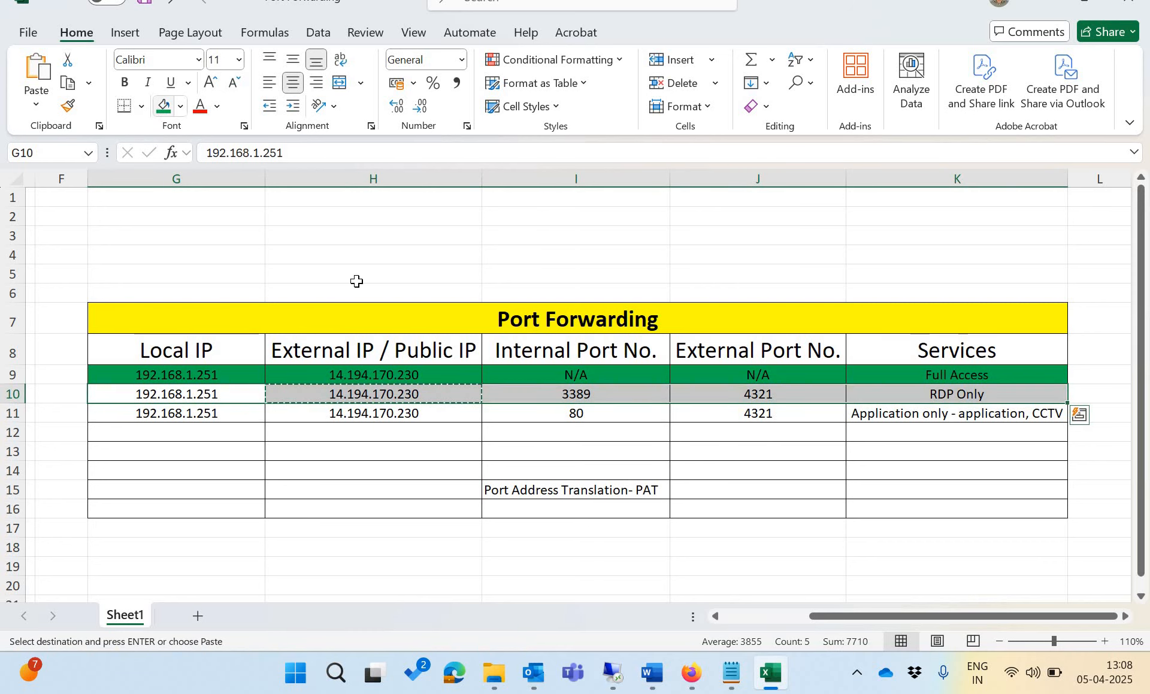
click(764, 431)
click(764, 400)
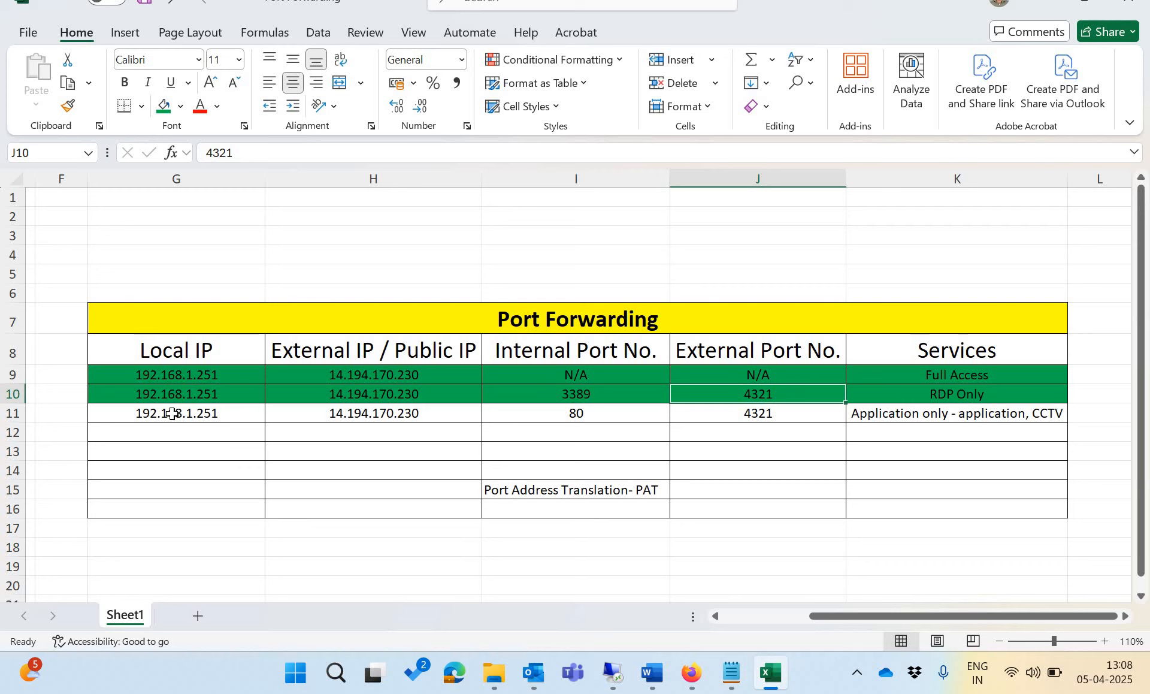
- Select the Application only service in the table, then switch to Firefox and check how the 14.194.170.230/dag page responds
click(966, 418)
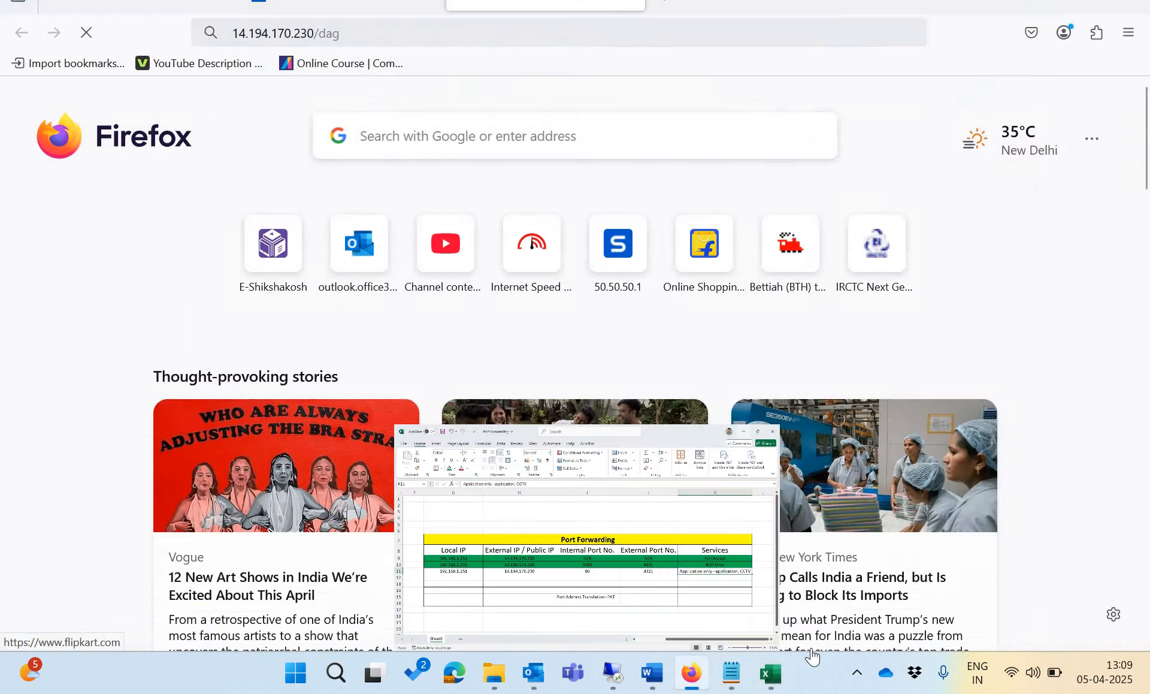
click(702, 689)
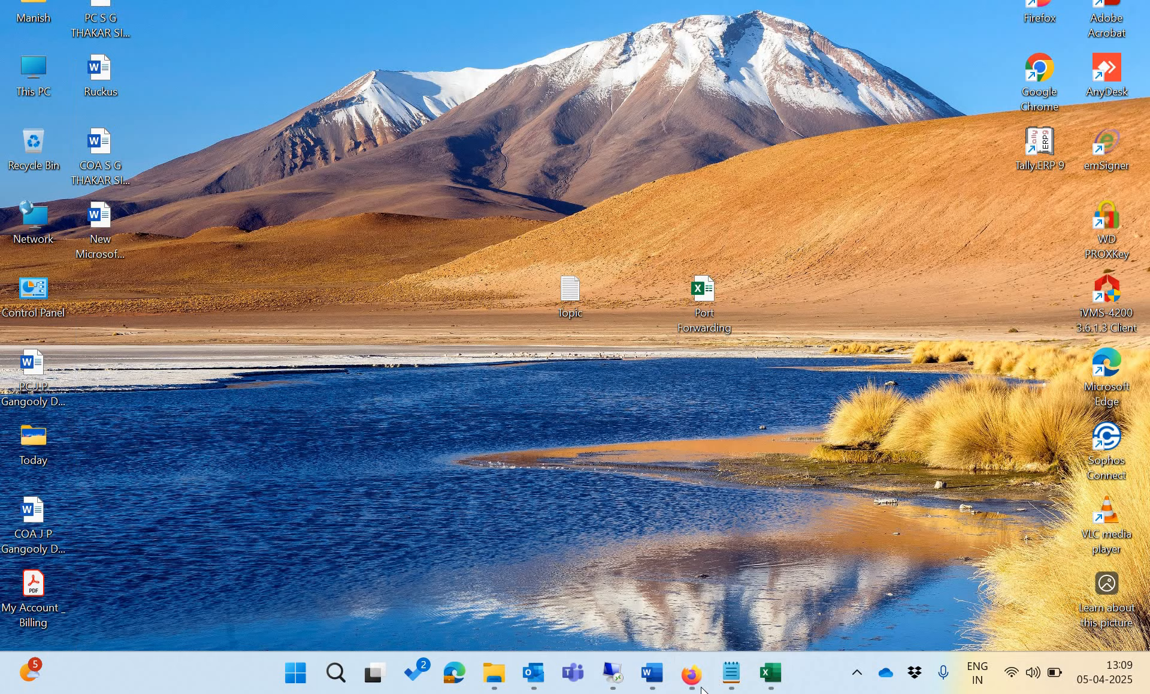
click(702, 689)
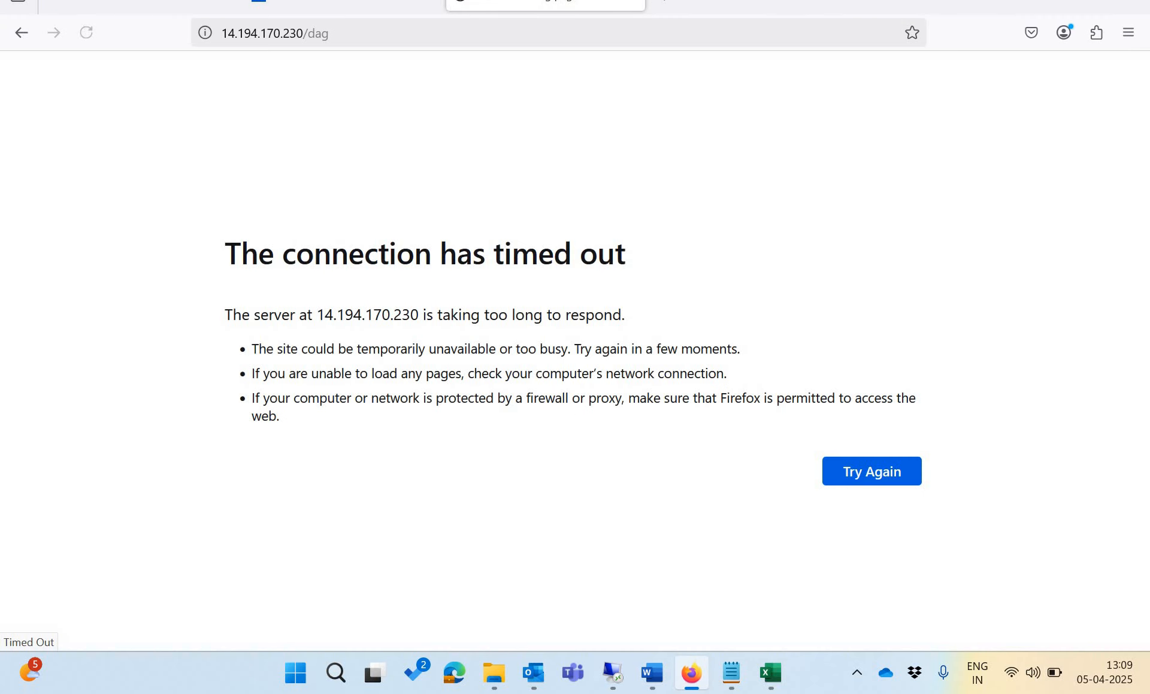
- Return to the Sophos firewall console, reload it, and check the Application only row in the Excel table
click(344, 5)
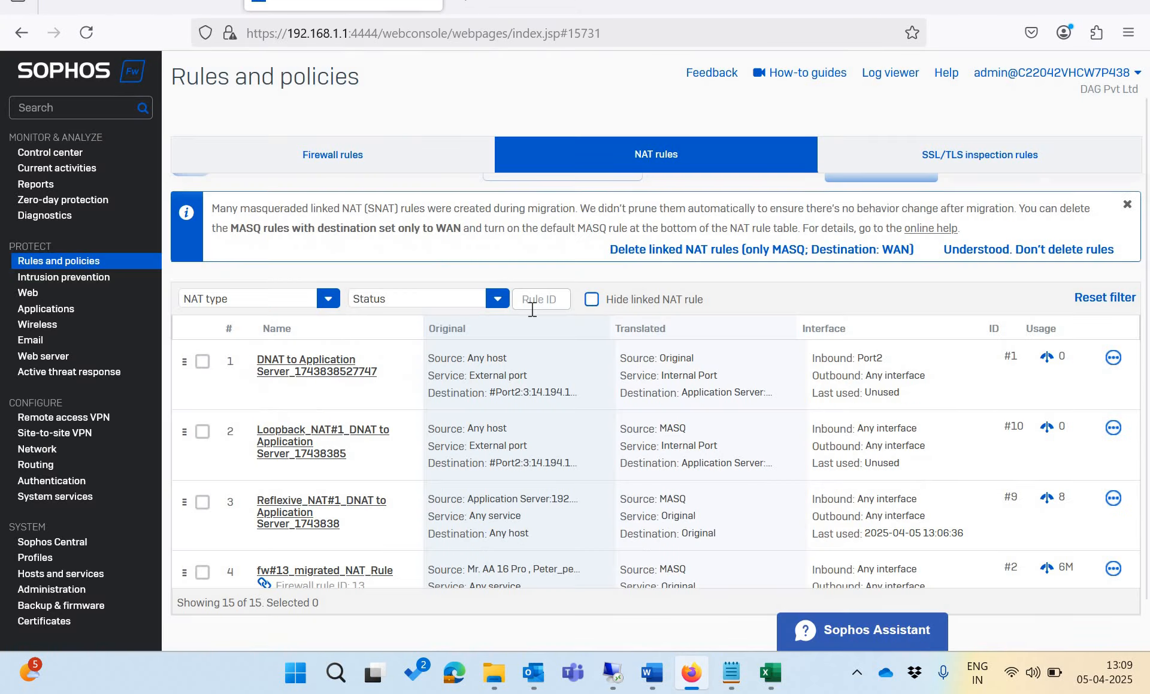
click(51, 89)
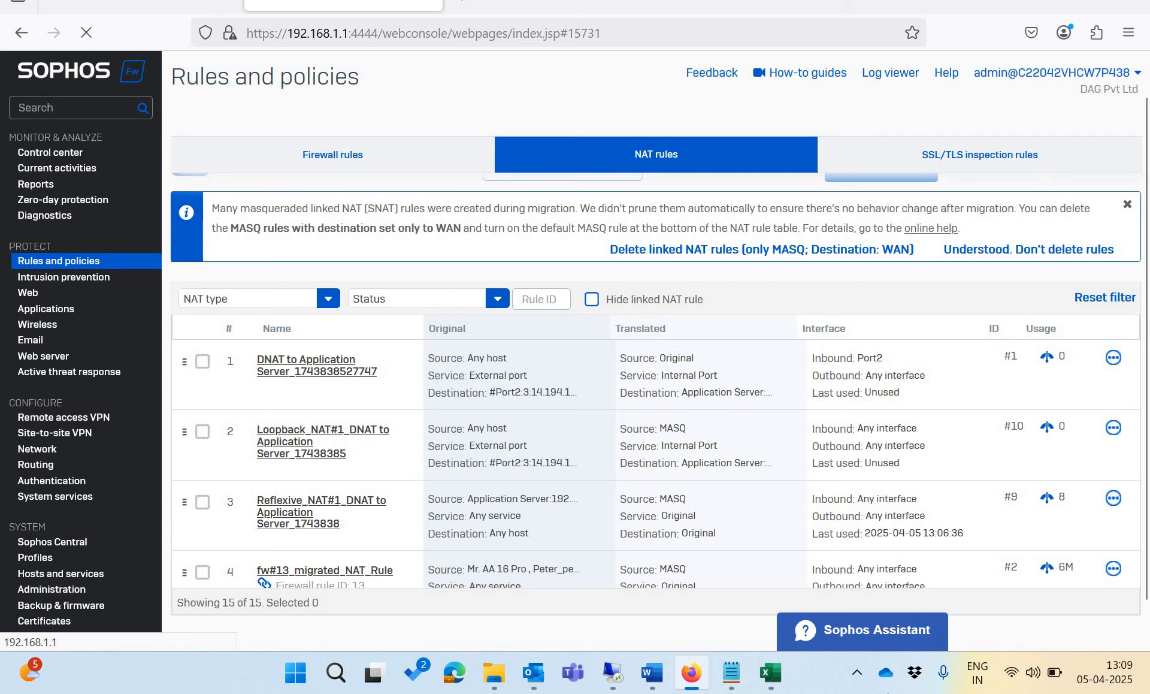
click(773, 673)
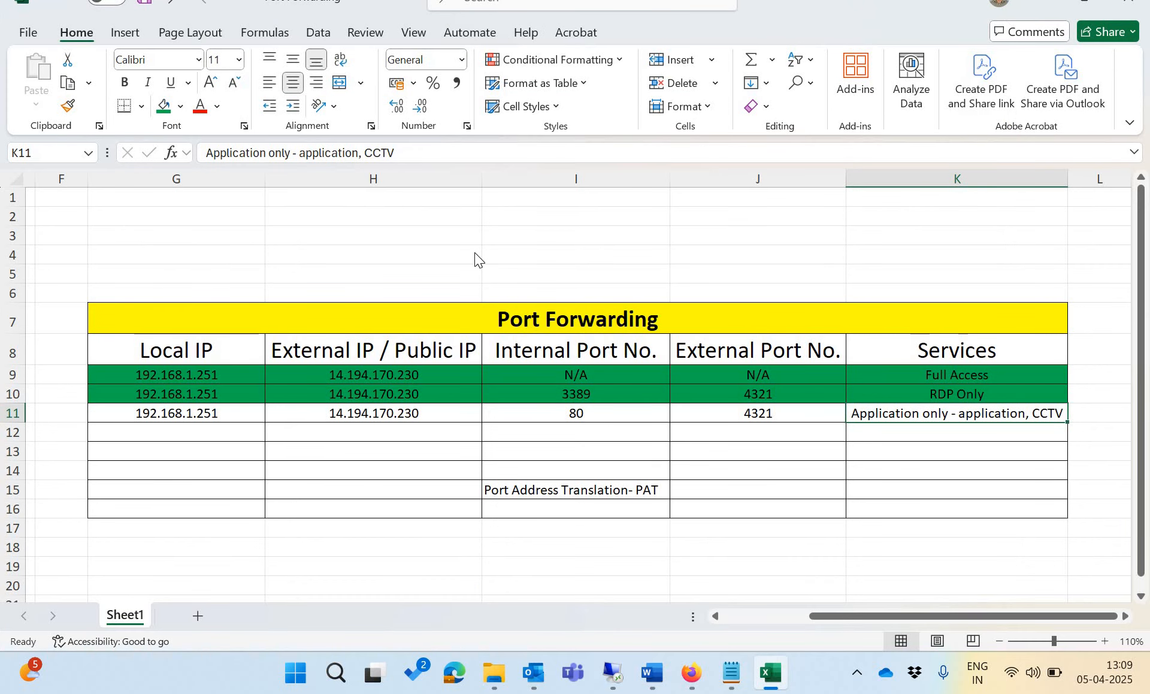
key(alt+Tab)
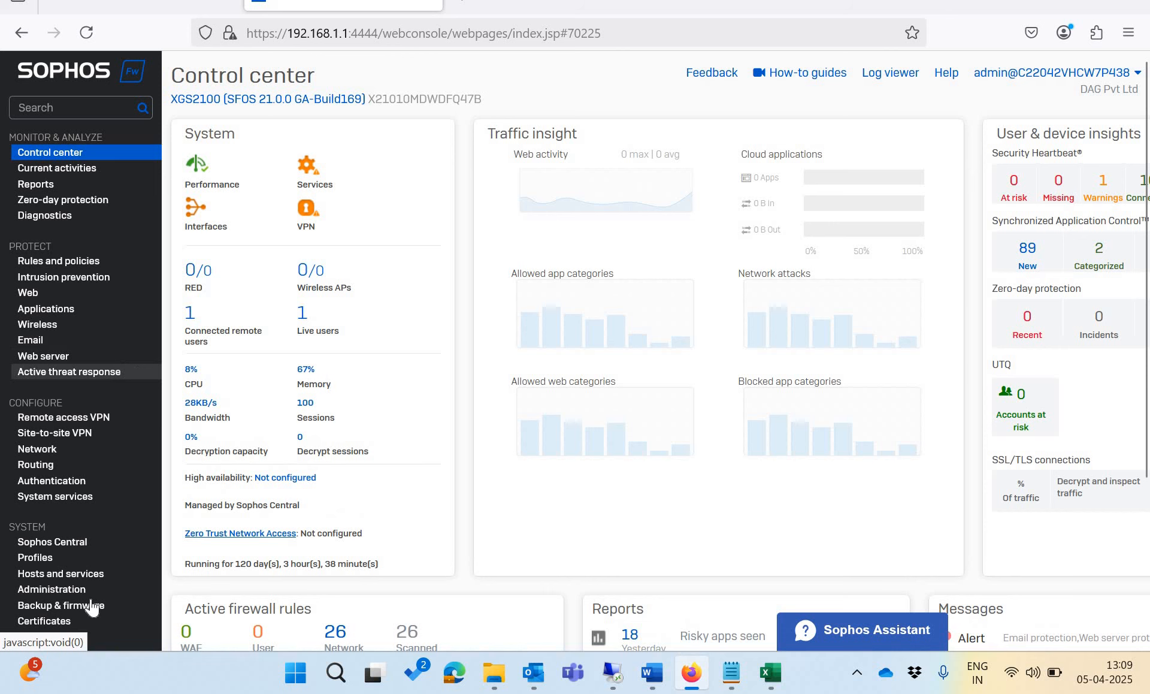
- Under Hosts and services, add a TCP service named Application with destination port 80 and save it
click(88, 575)
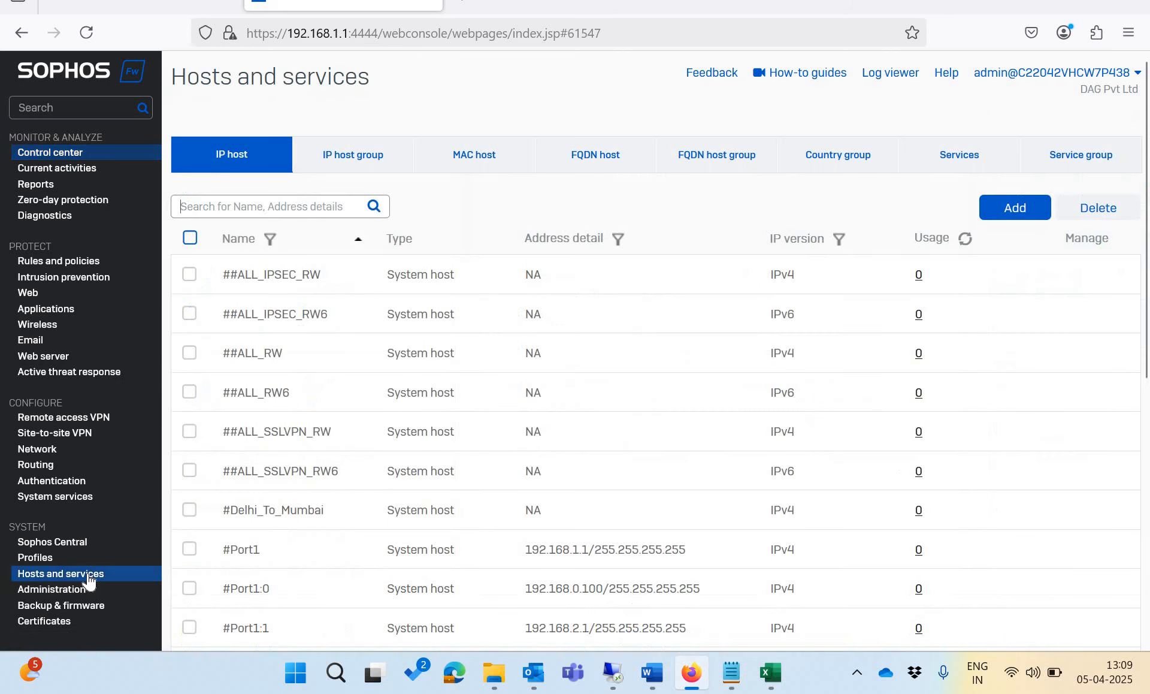
click(955, 163)
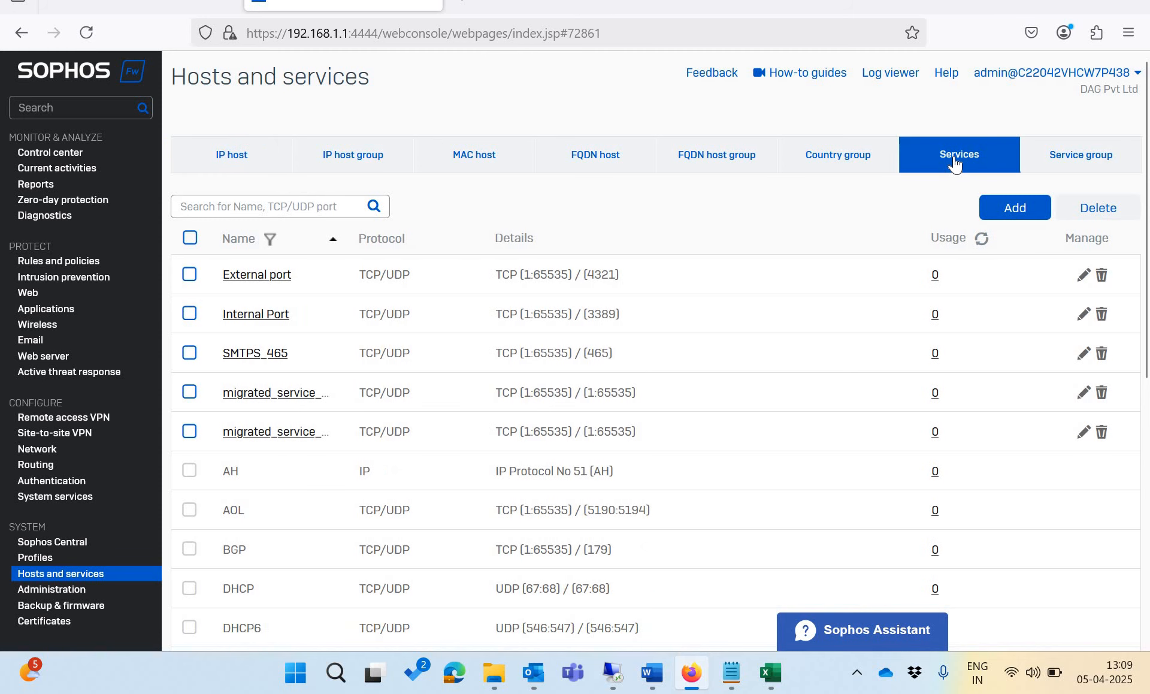
click(1019, 207)
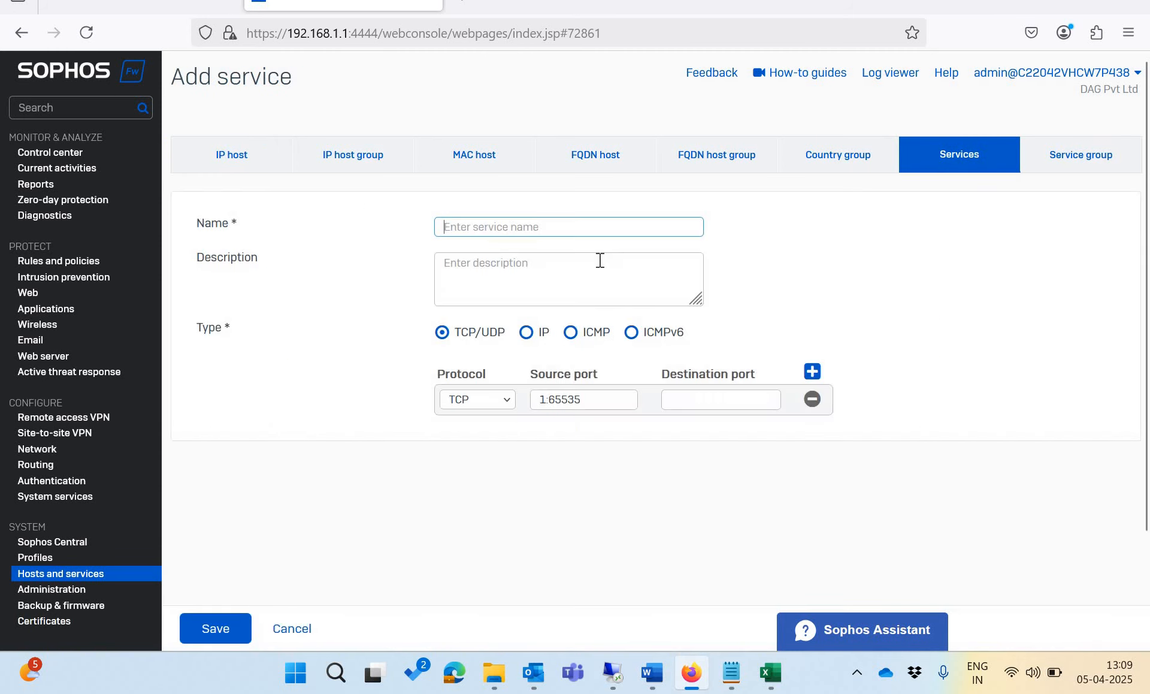
text(Apll)
key(BackSpace)
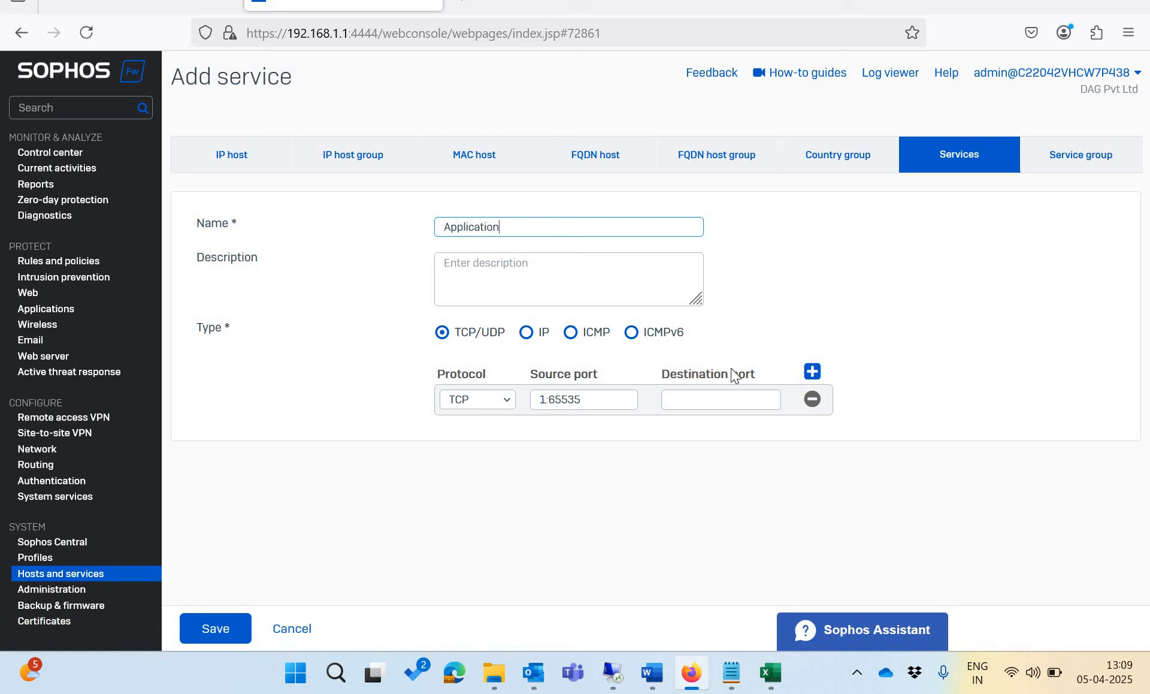
click(720, 407)
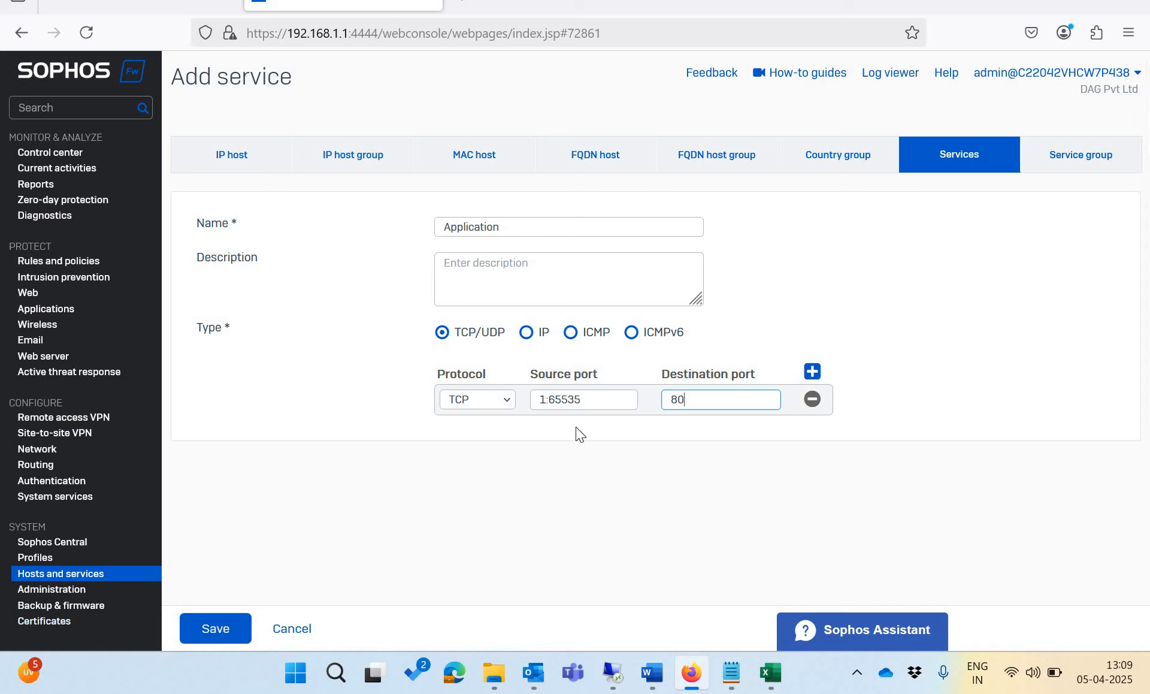
click(776, 675)
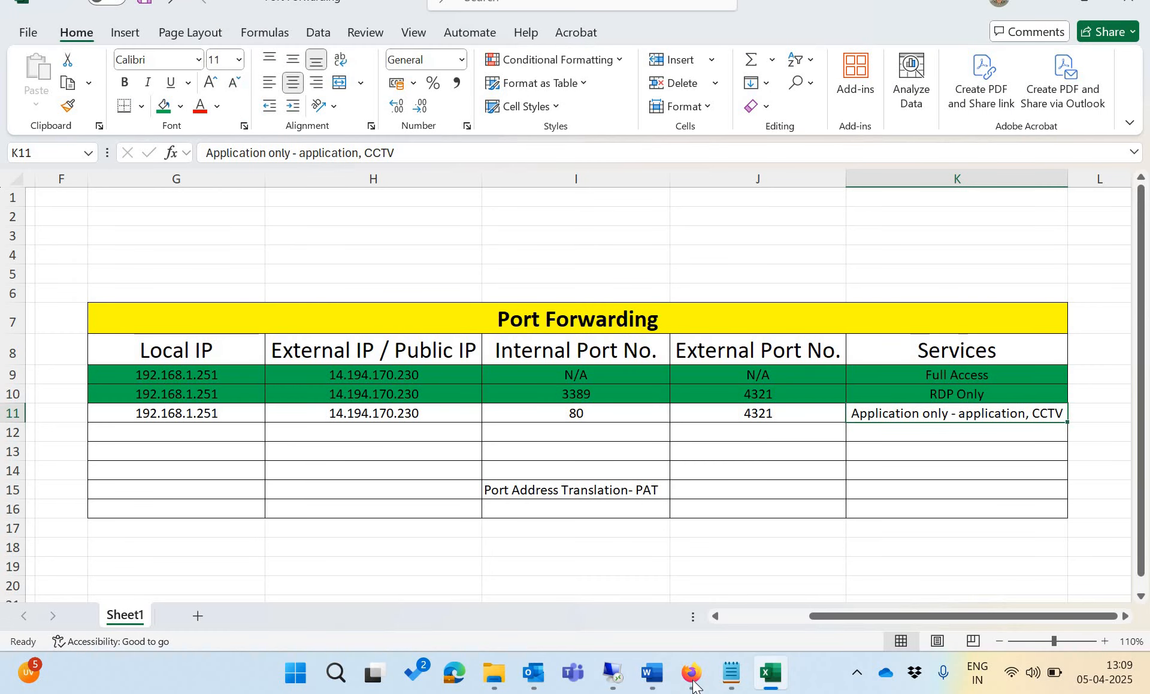
click(692, 674)
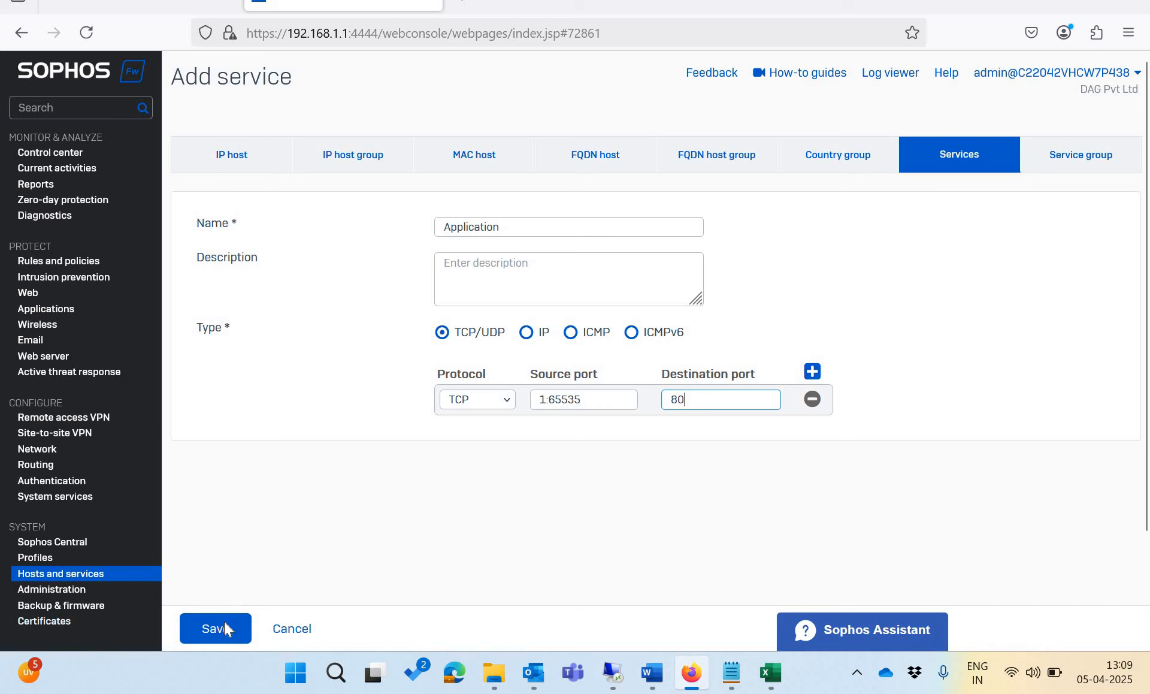
key(Return)
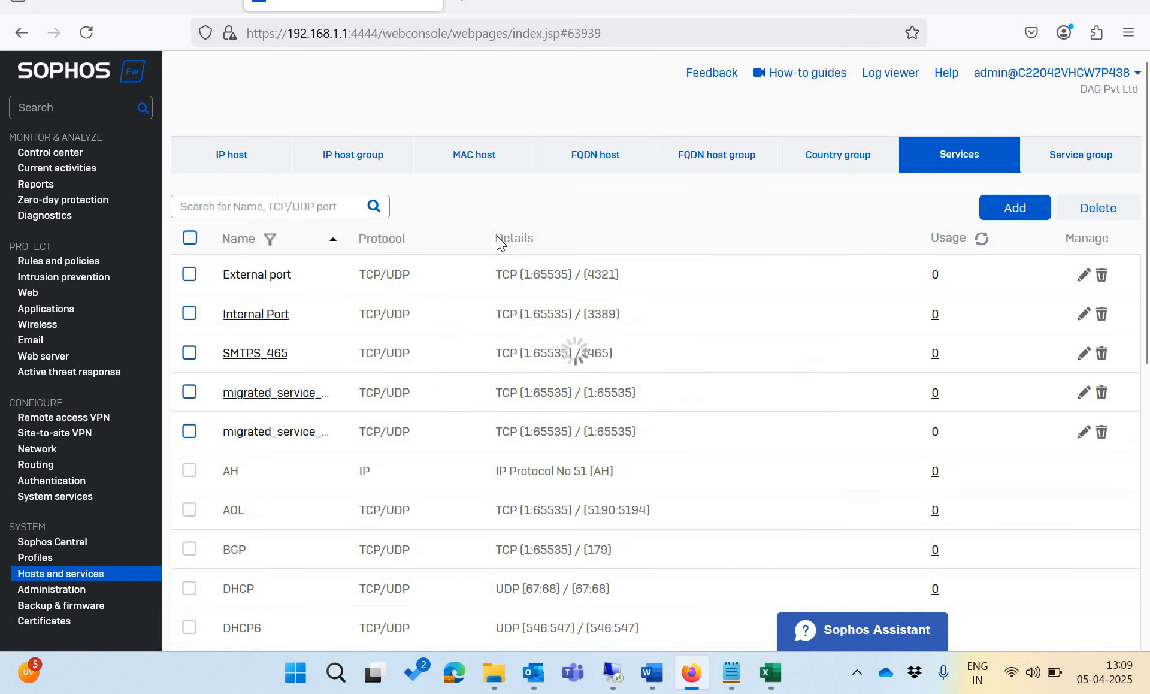
- In the DNAT to Application Server NAT rule, set the translated service (PAT) to Application and save the rule
click(90, 262)
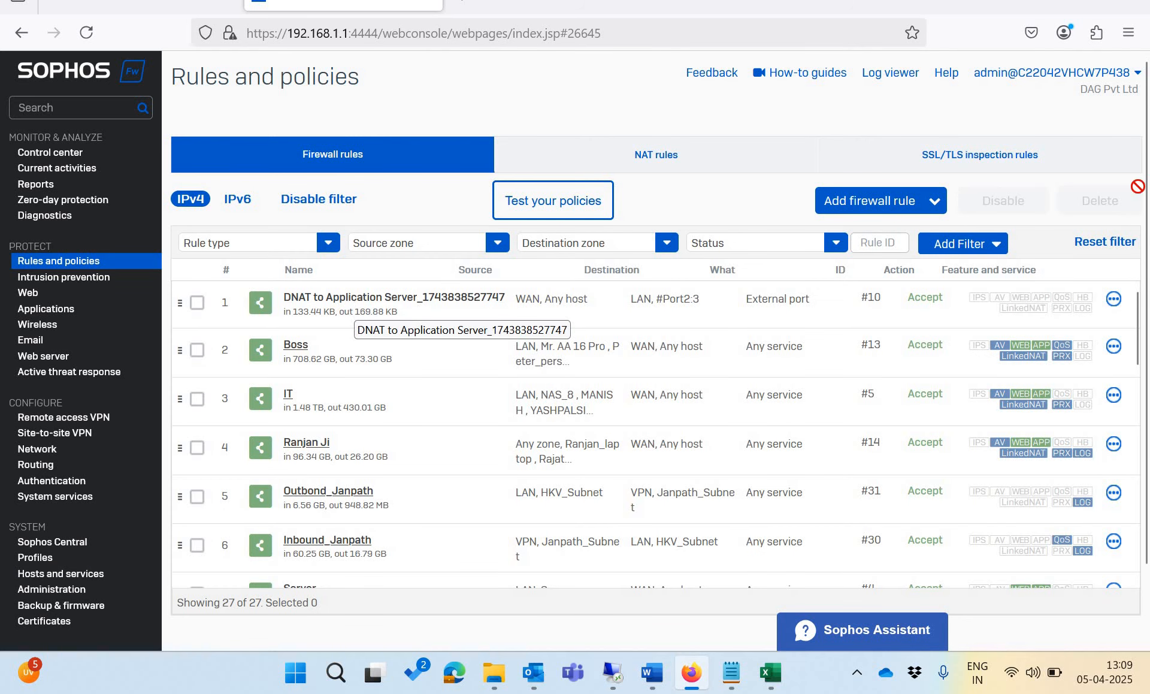
click(675, 163)
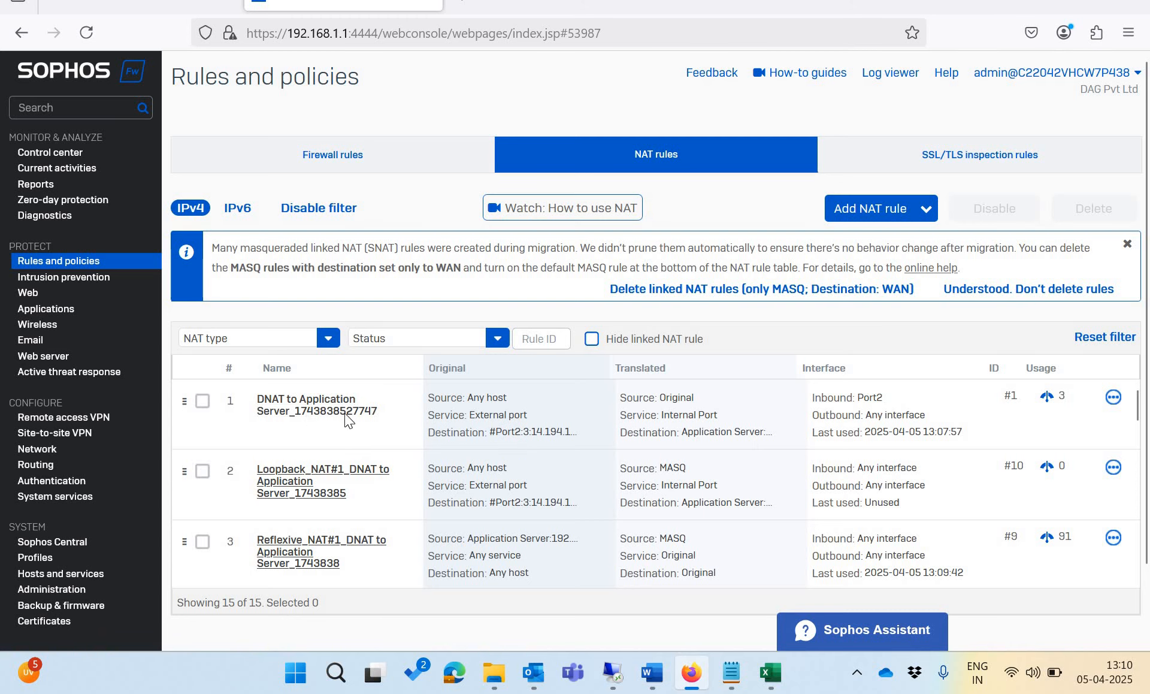
click(307, 415)
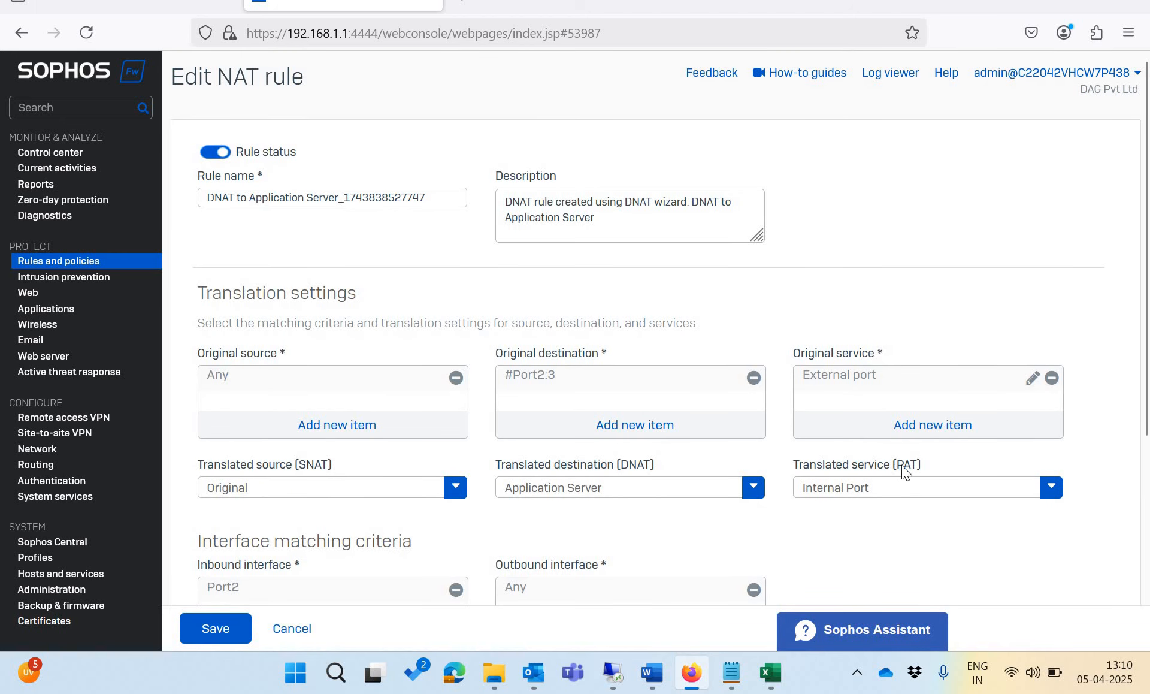
click(905, 499)
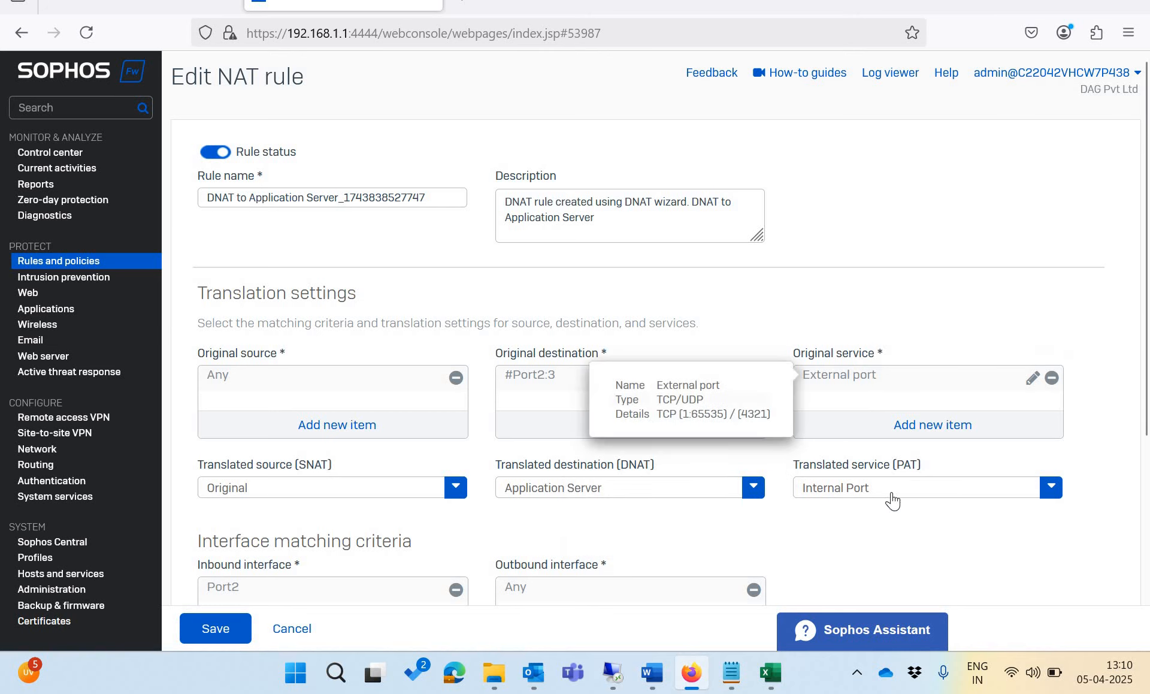
click(876, 487)
scroll(879, 405, down, 3)
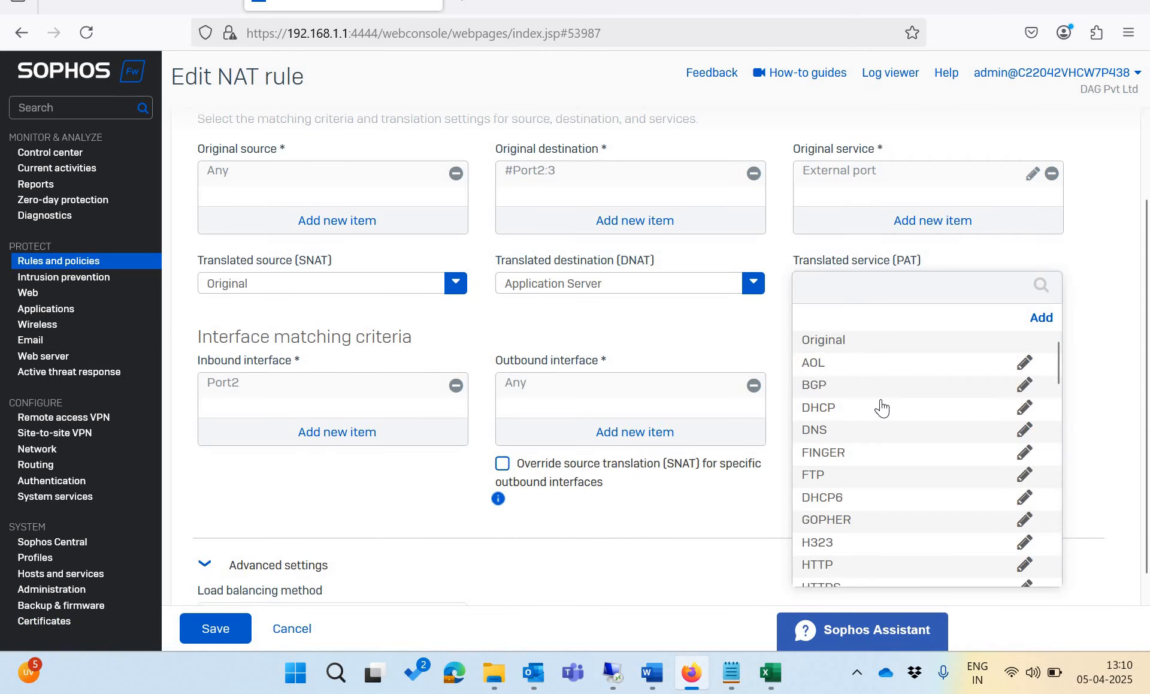
text(apli)
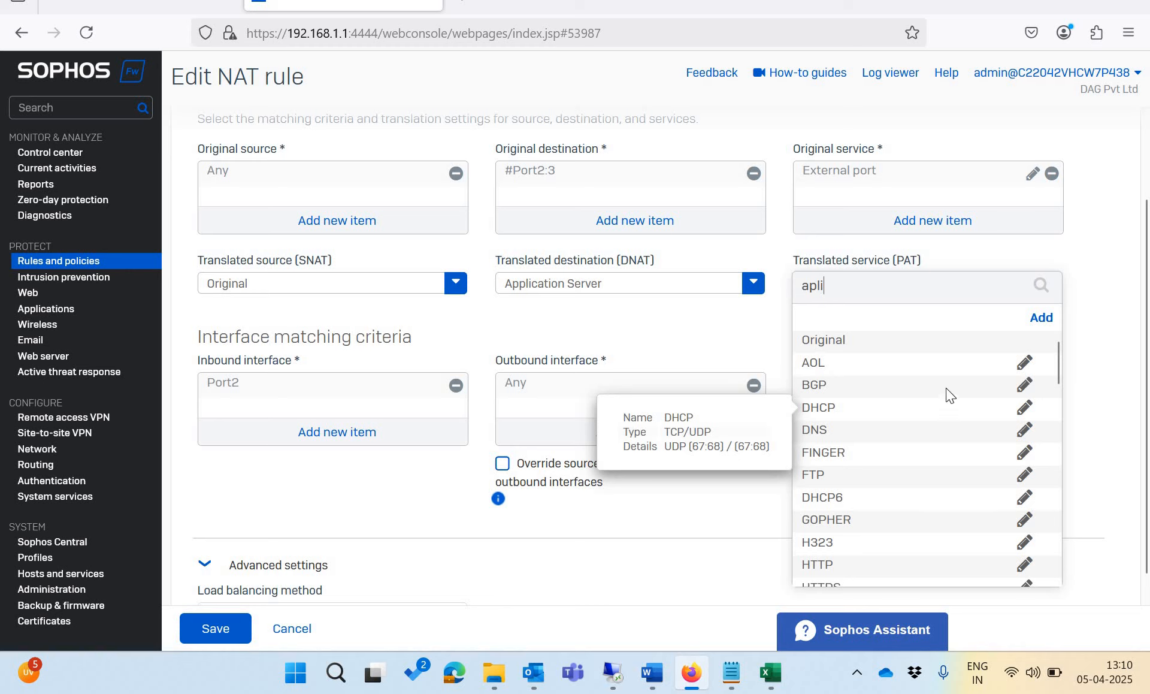
key(BackSpace)
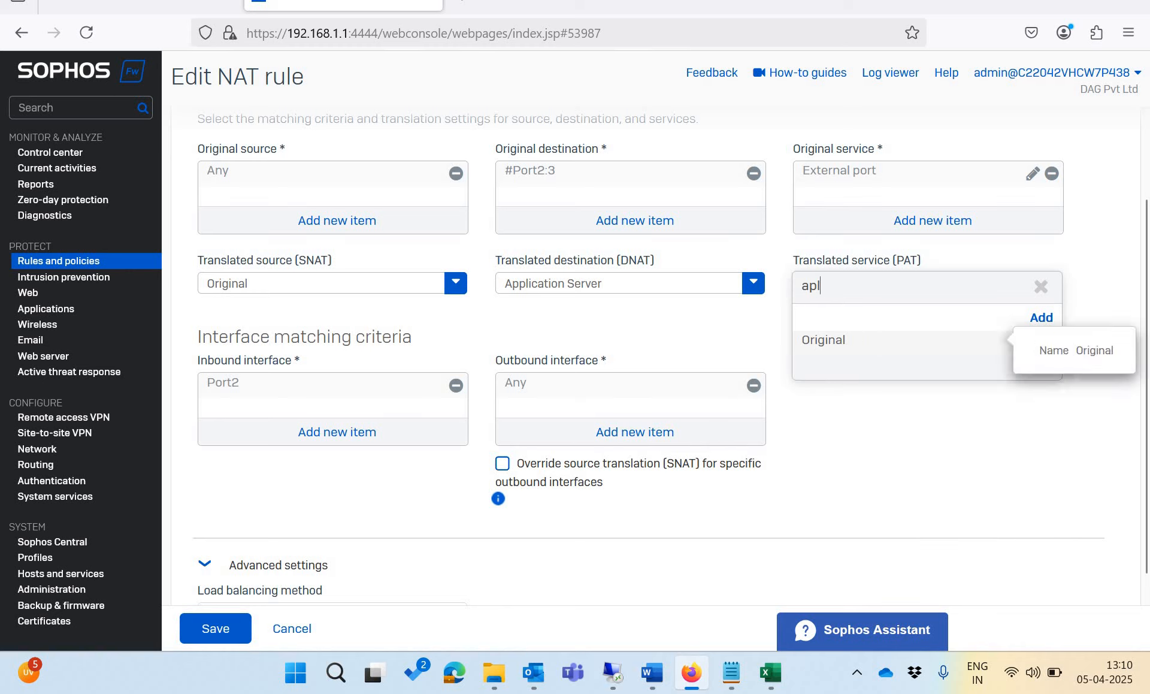
text(p)
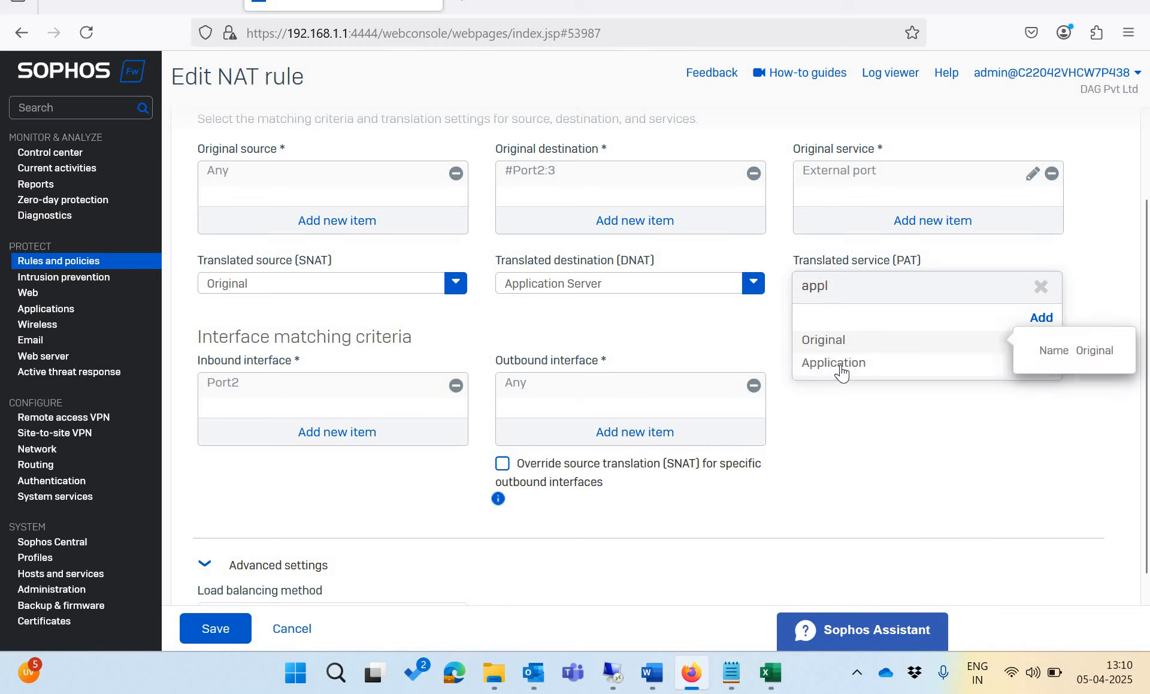
mouse_move(842, 372)
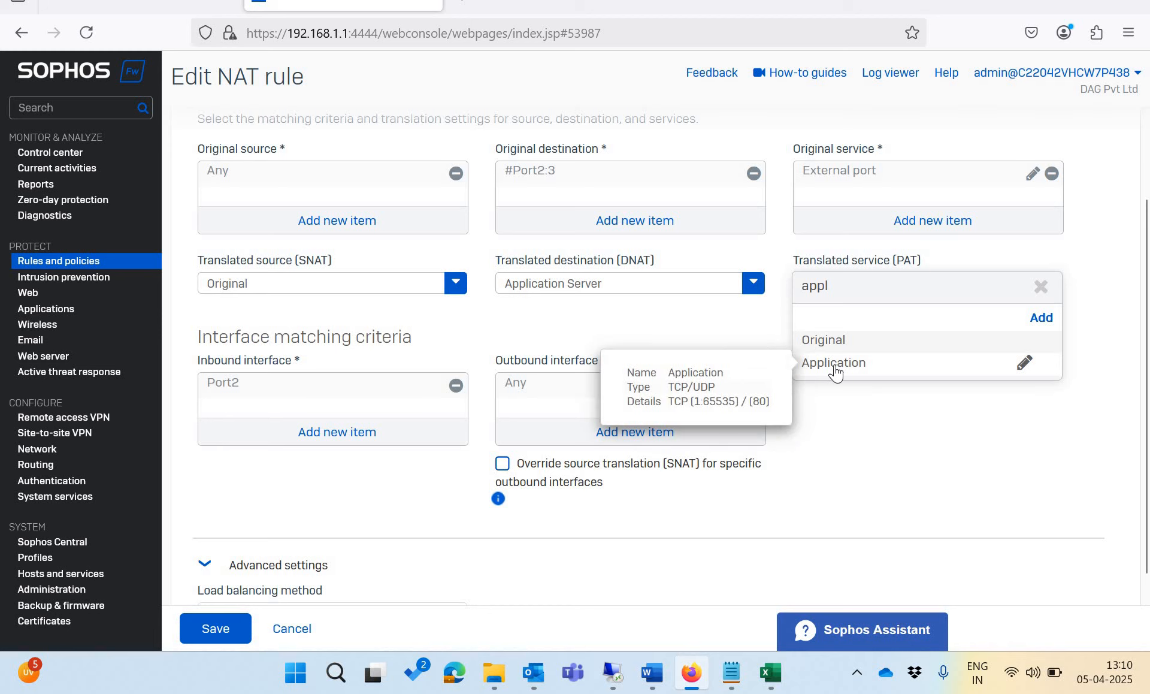
click(834, 362)
mouse_move(850, 286)
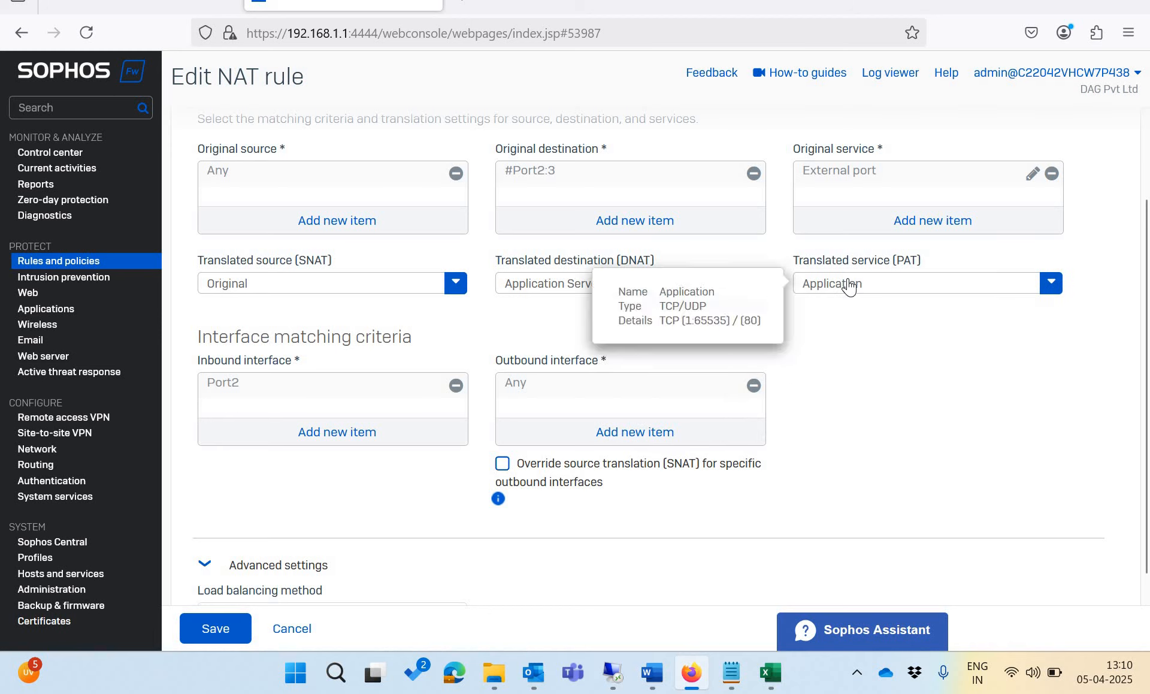
click(214, 624)
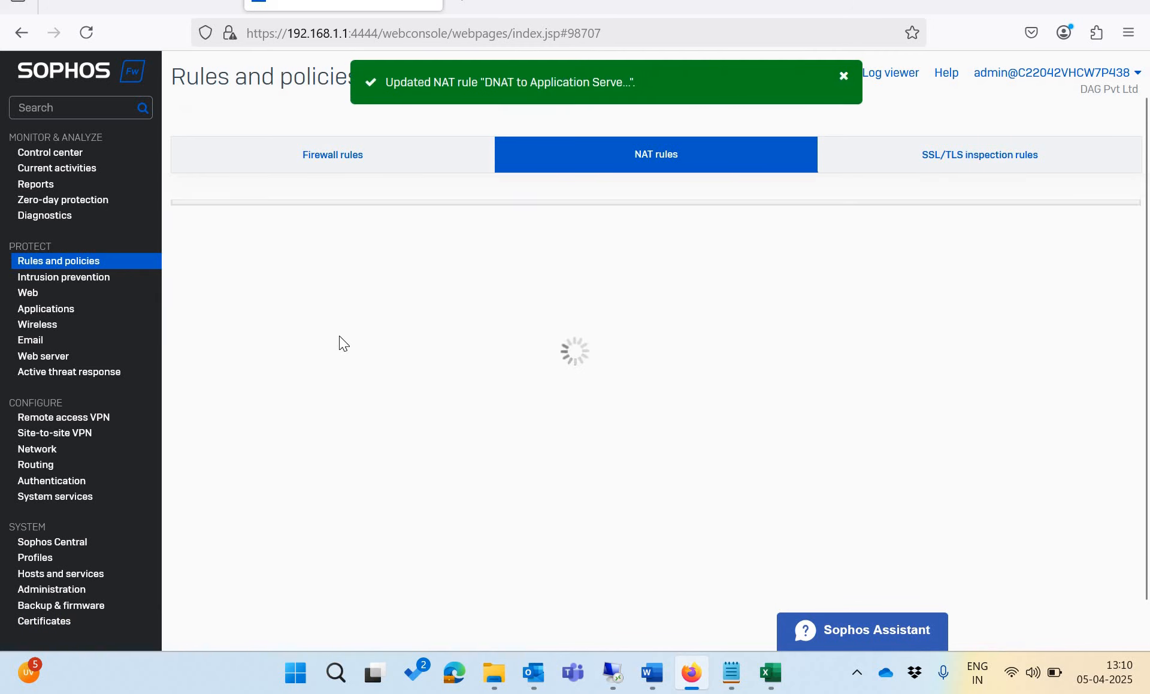
- In the matching Loopback NAT rule, set the translated service (PAT) to Application and save the rule
click(288, 429)
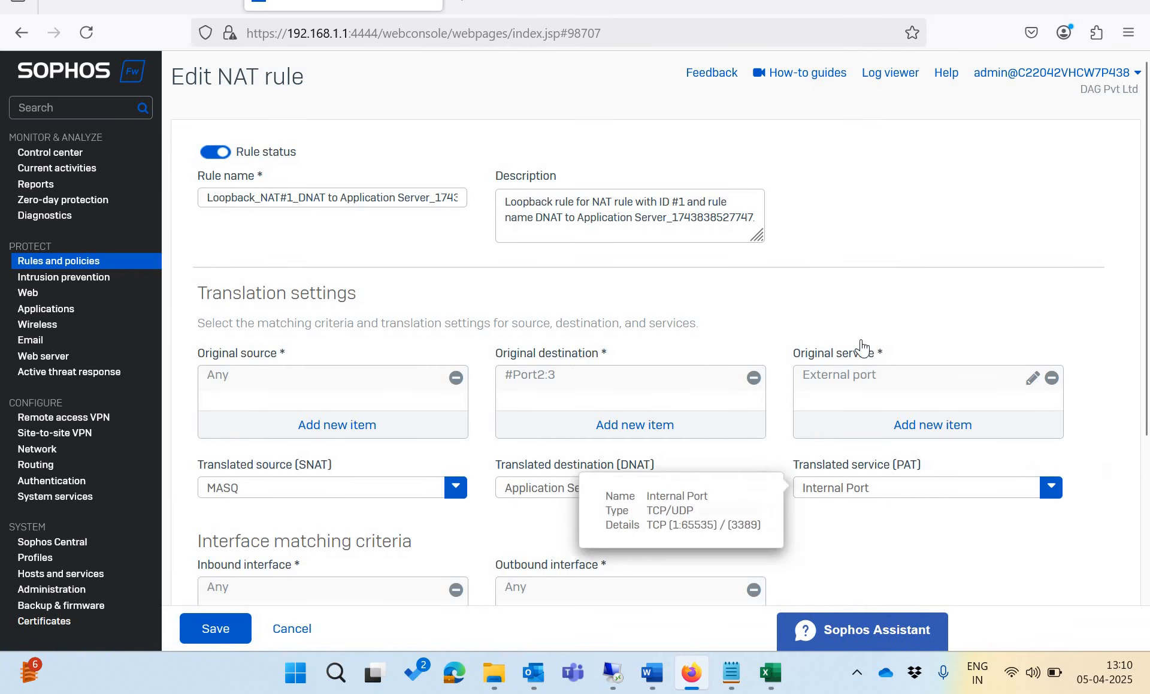
scroll(873, 351, down, 3)
click(869, 284)
text(ap)
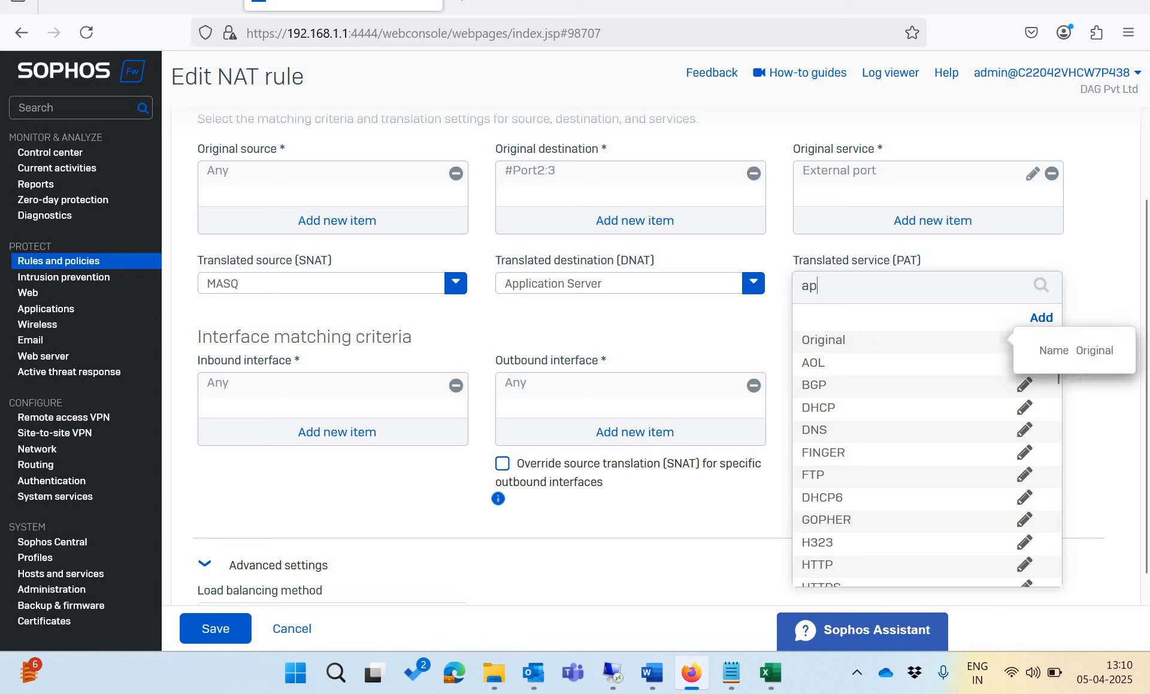
text(pl)
key(BackSpace)
text(pl)
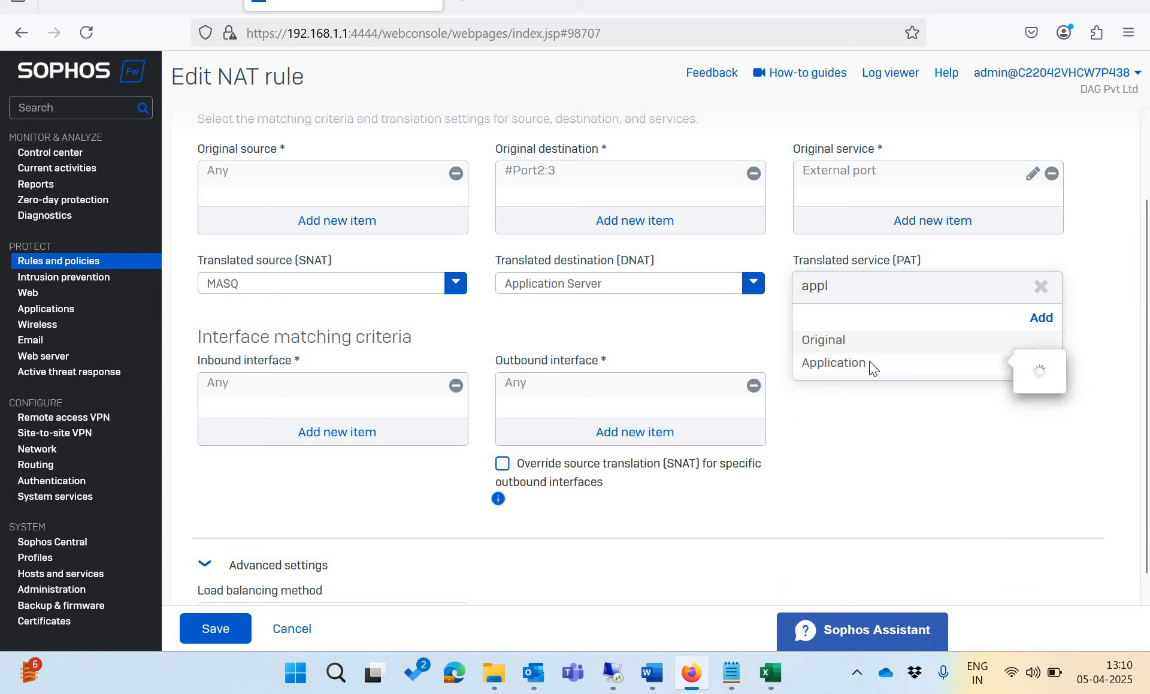
click(868, 367)
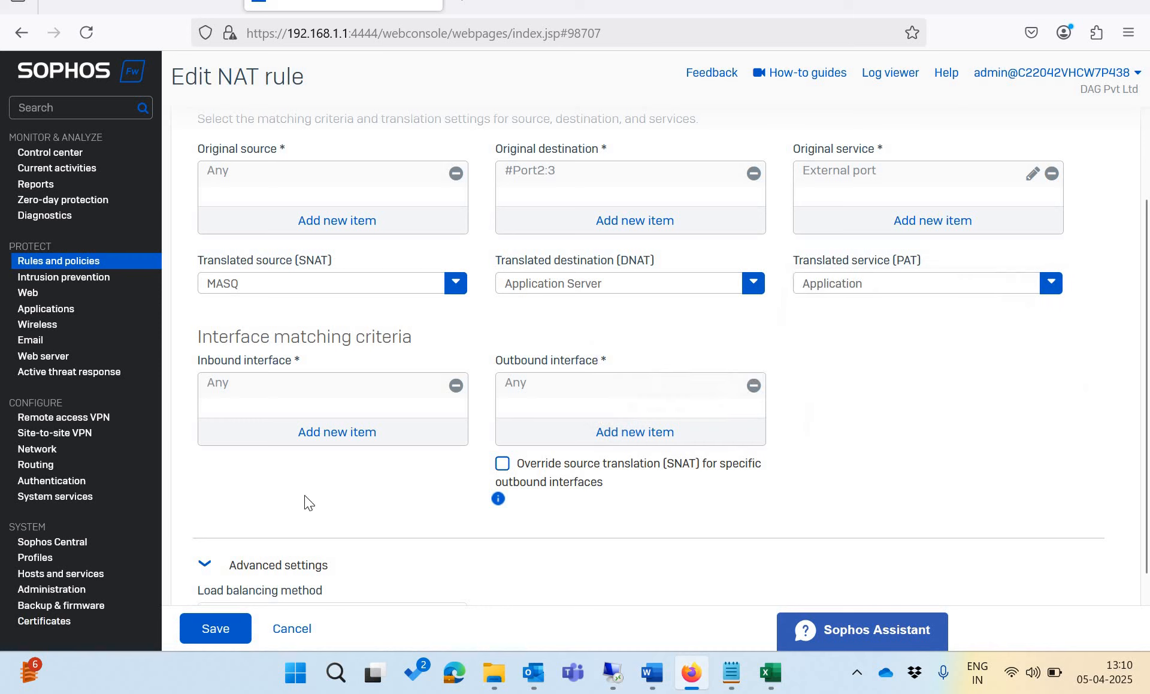
click(230, 630)
- Switch to Excel and compare the external and internal ports of the RDP Only and Application only rows
click(770, 683)
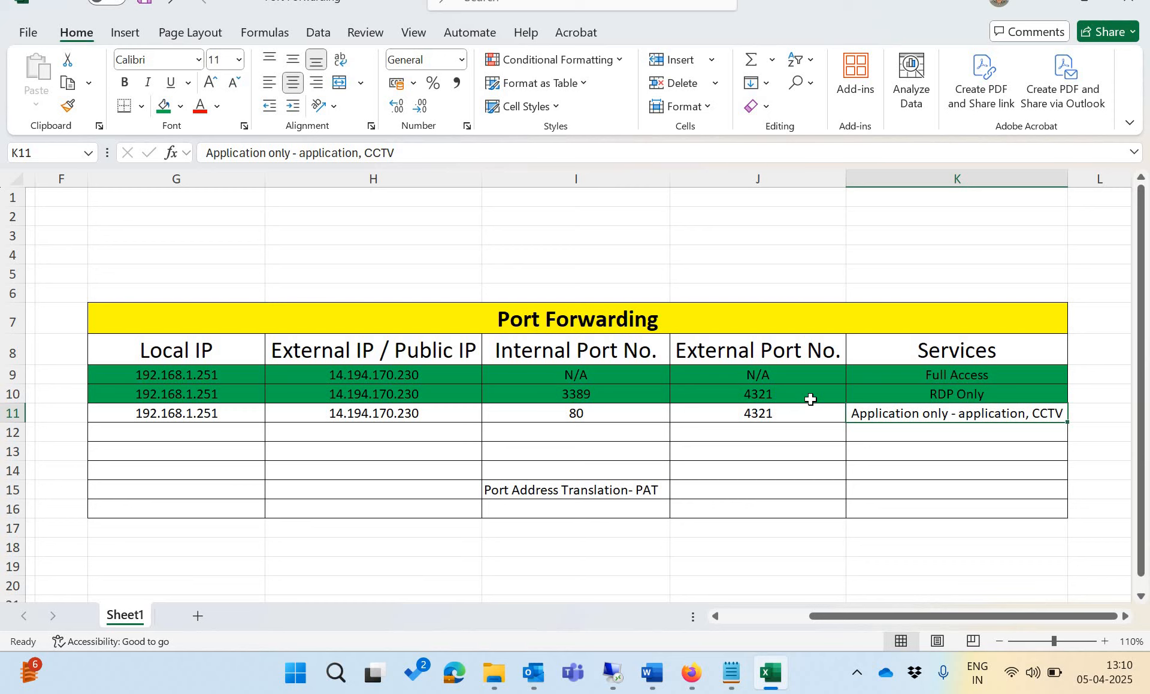
click(811, 399)
click(581, 394)
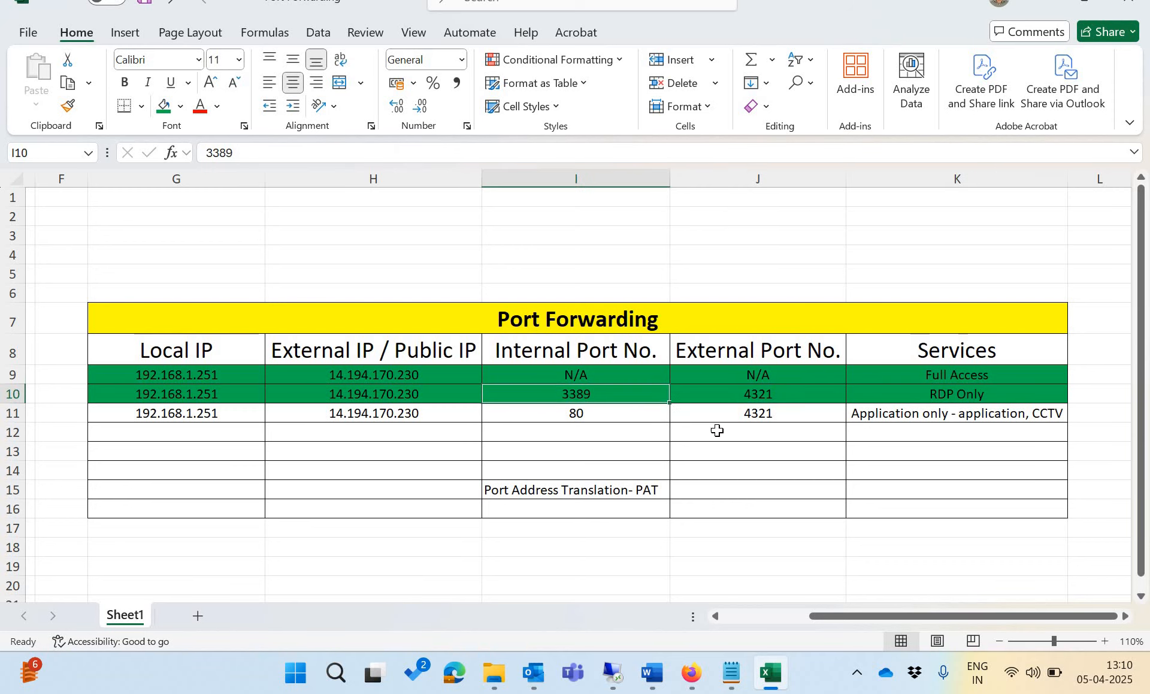
click(770, 419)
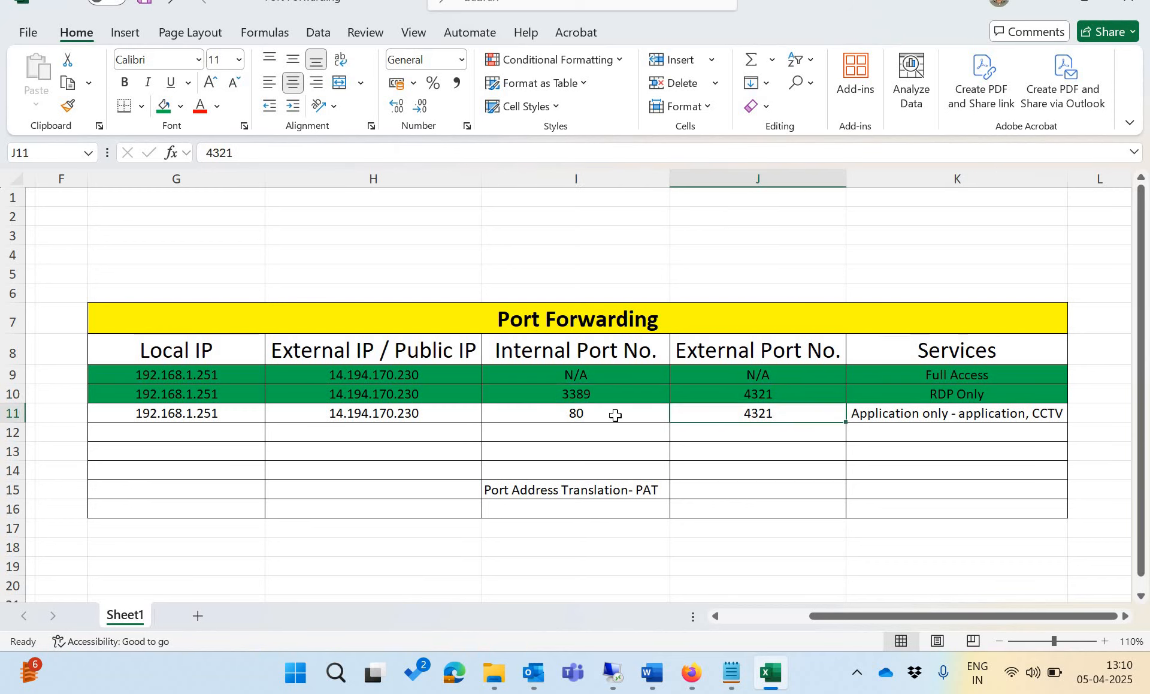
click(616, 411)
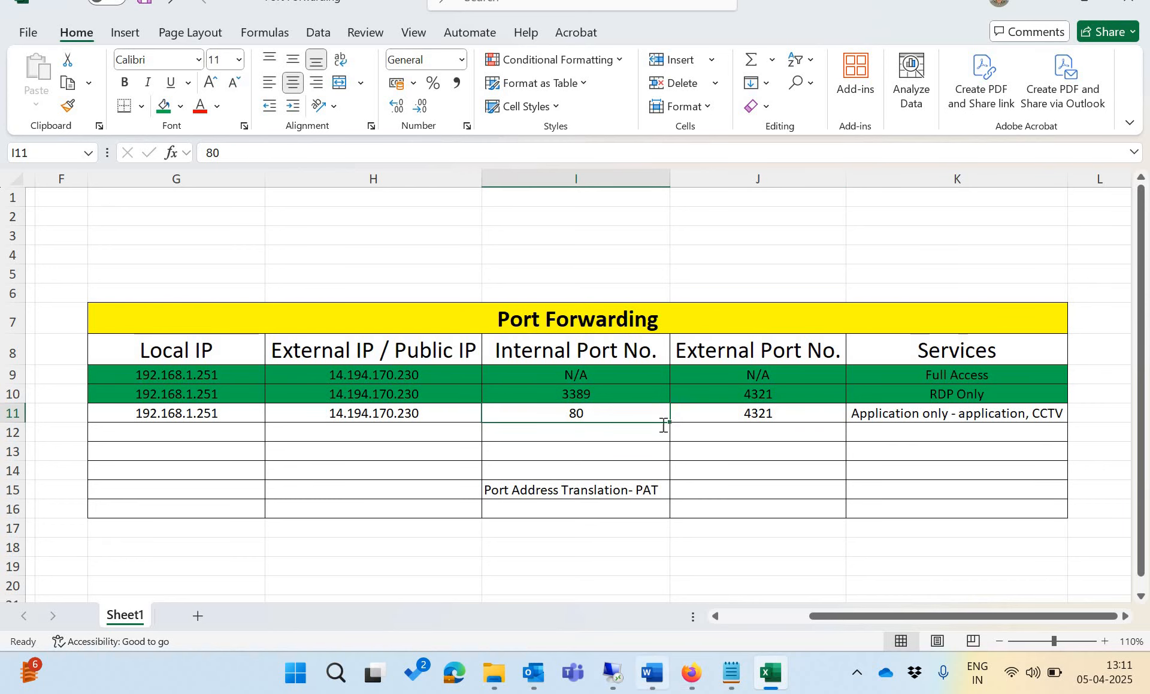
- Switch to Firefox and open 14.194.170.230:4321/dag in a new tab, copying the public IP from the Application only row in Excel
click(690, 673)
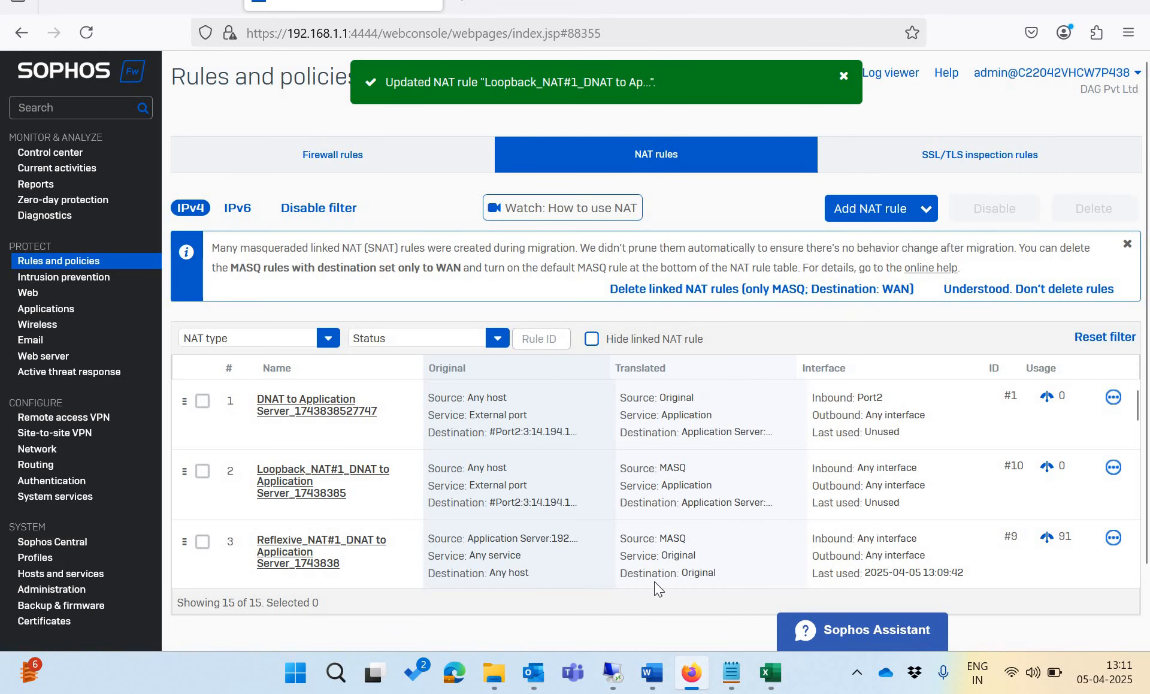
key(ctrl+t)
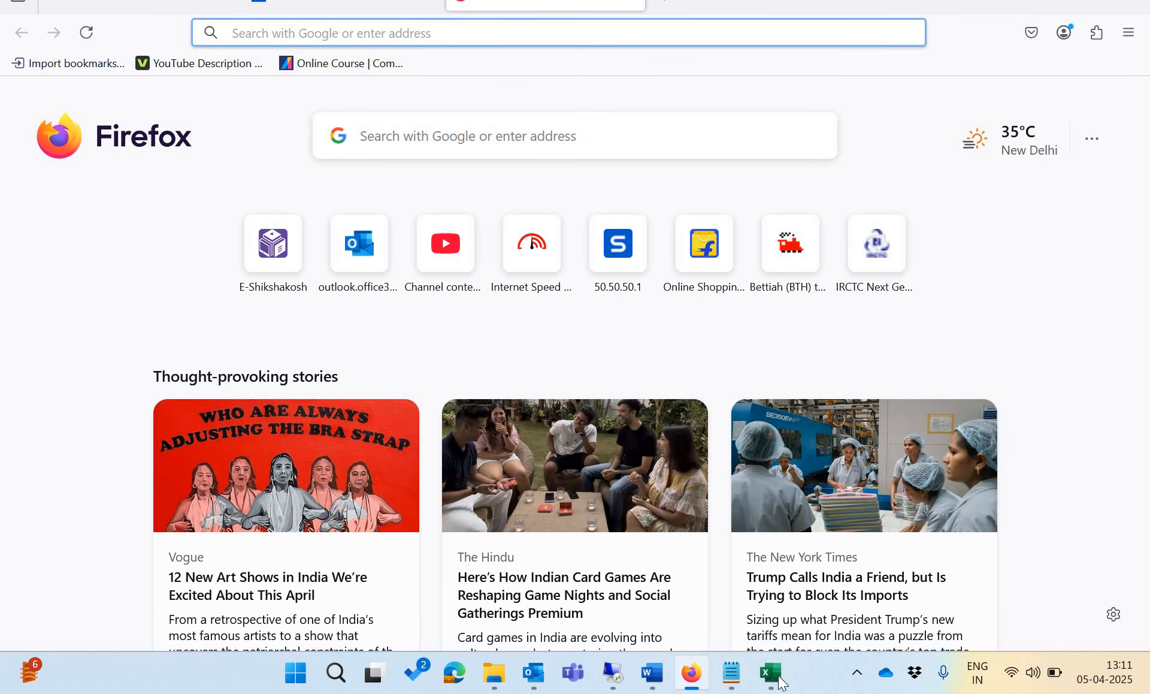
key(alt+Tab)
click(428, 413)
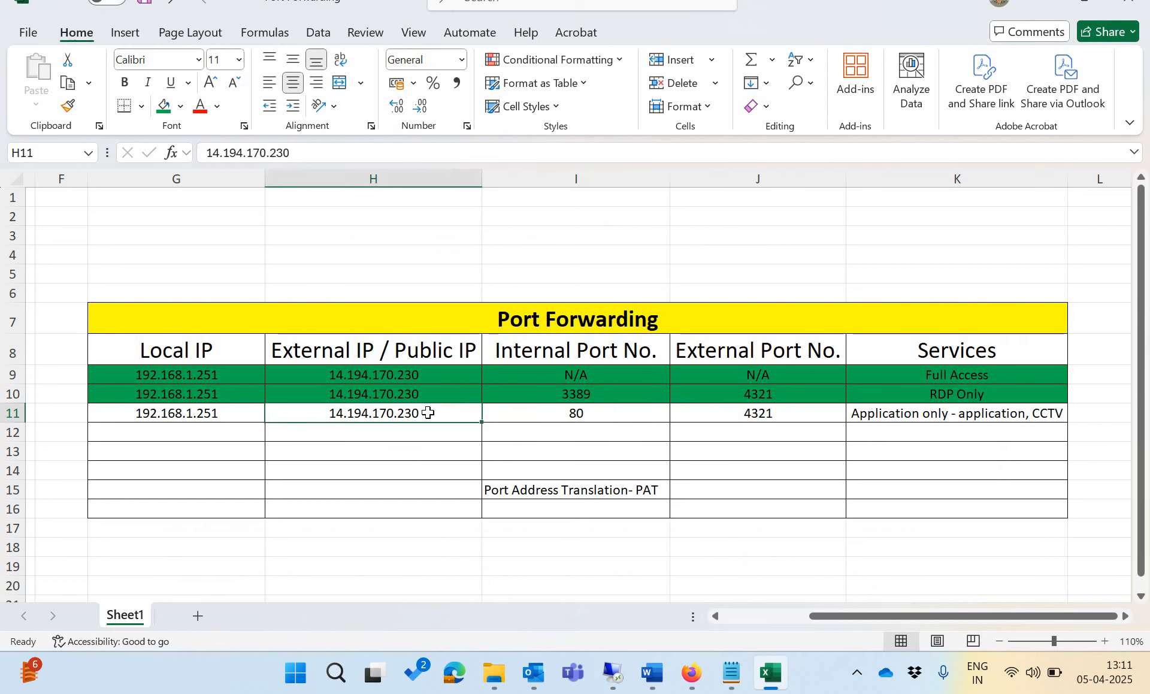
key(ctrl+c)
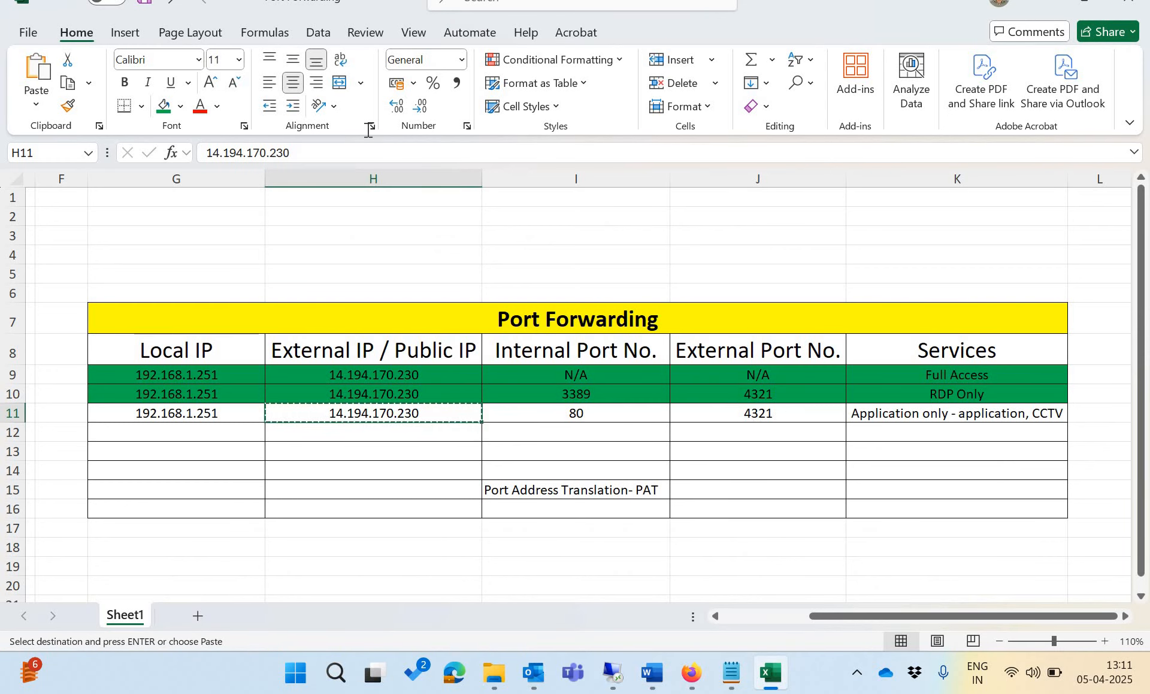
key(alt+Tab)
key(ctrl+v)
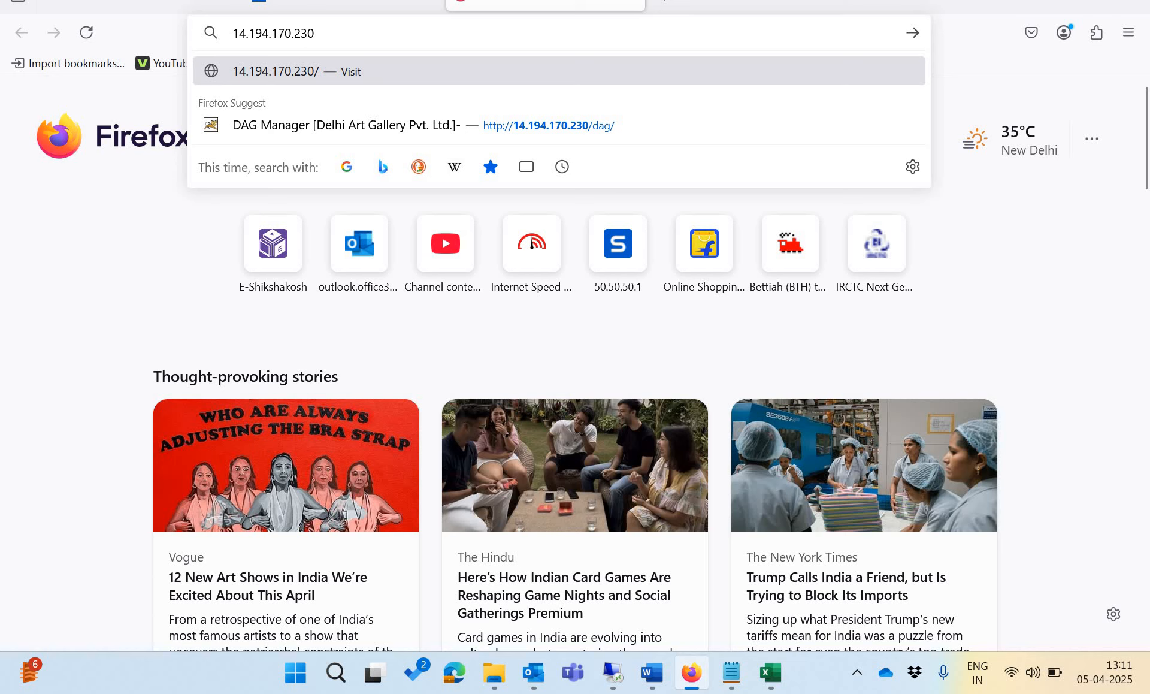
text(:4321/dag)
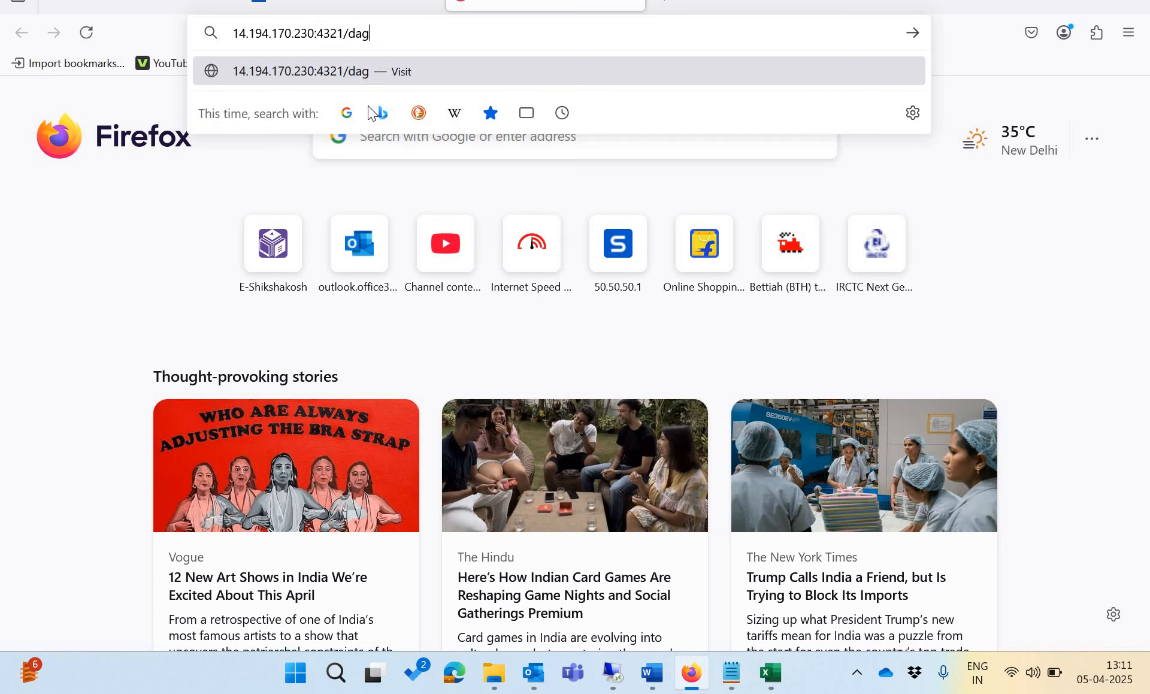
key(Return)
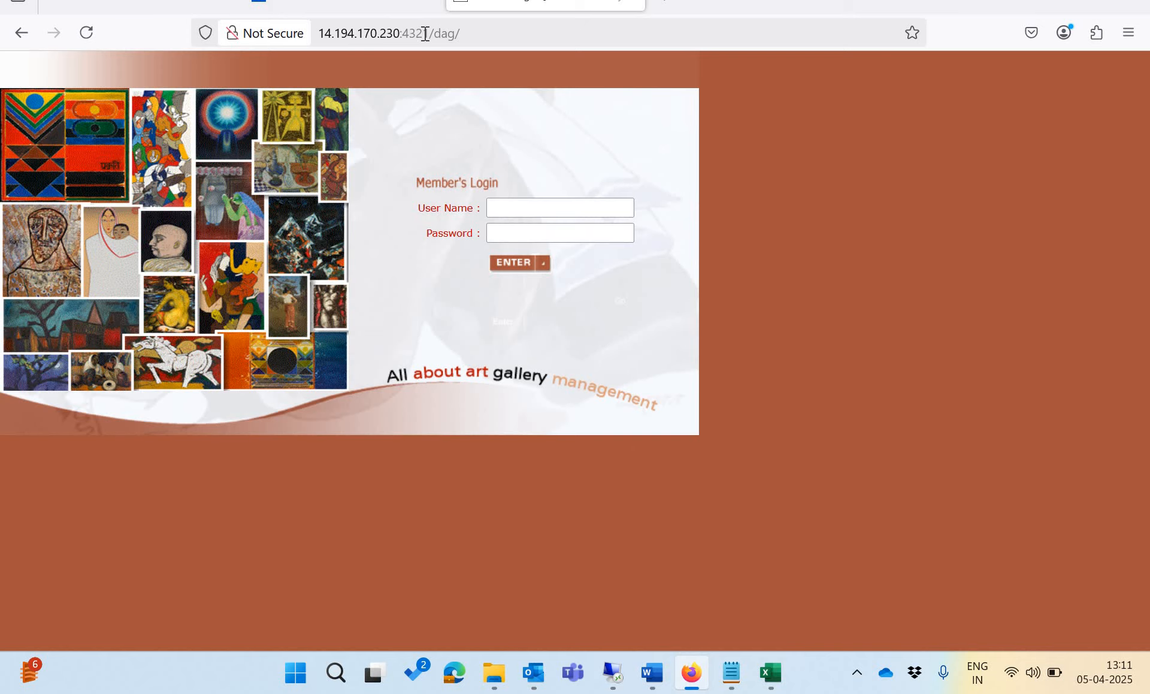
- Check the port in the page address against the Application only row's internal and external ports in Excel
drag(425, 34, 416, 34)
click(781, 667)
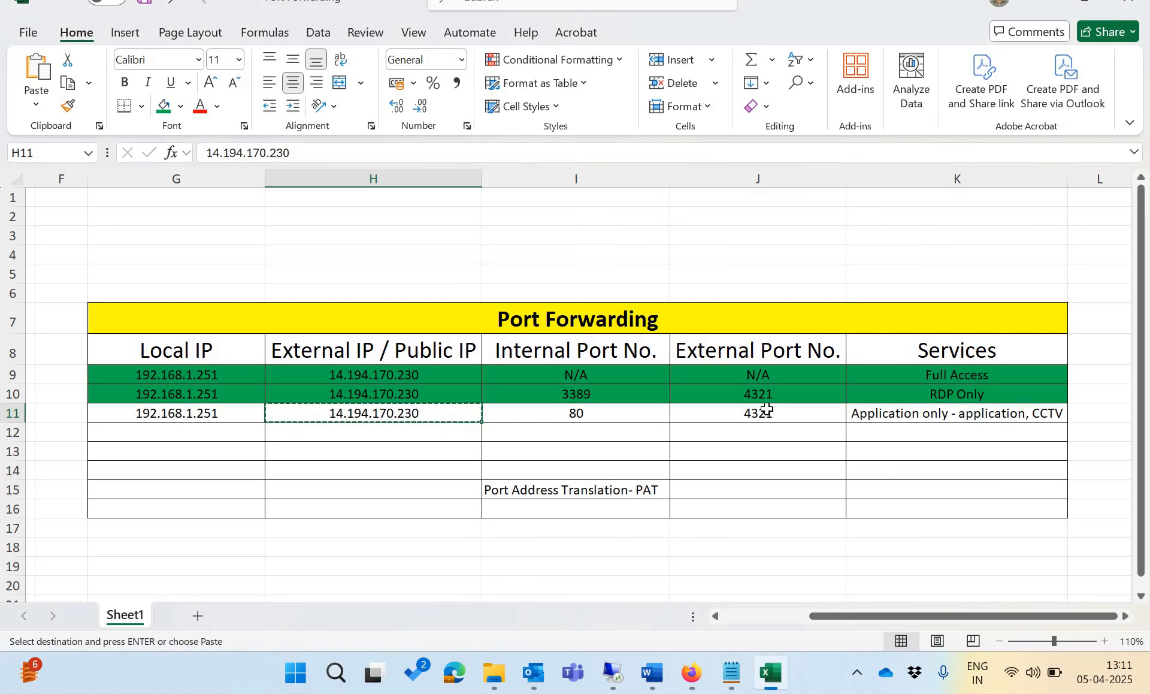
click(589, 413)
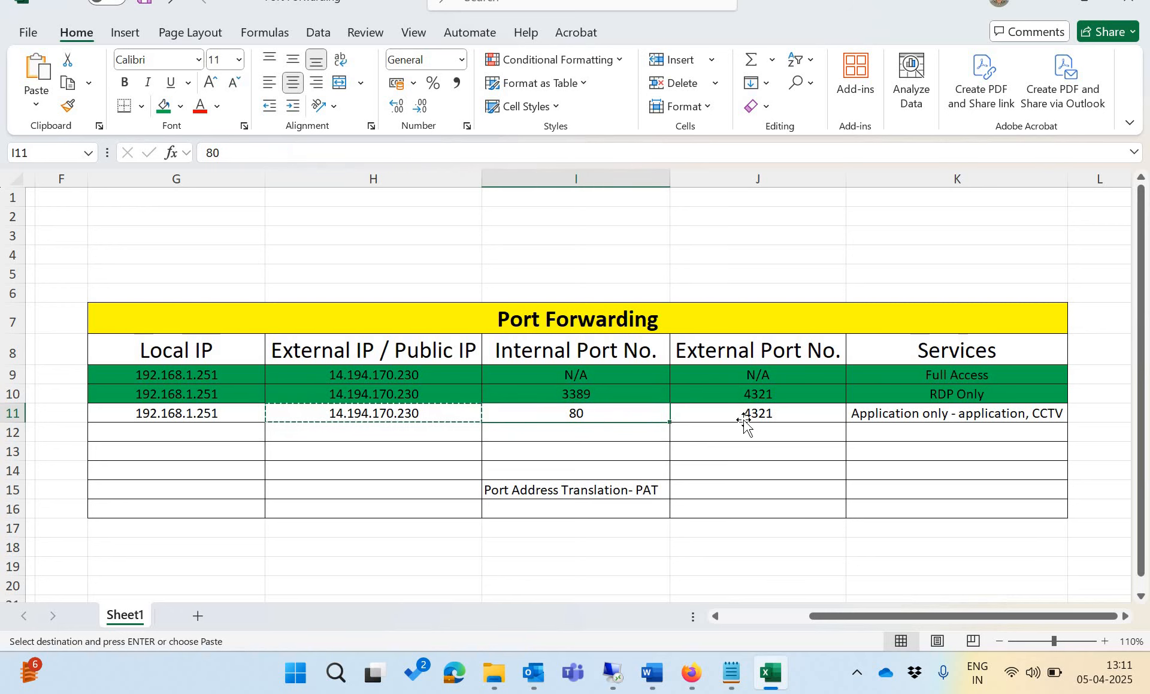
click(743, 420)
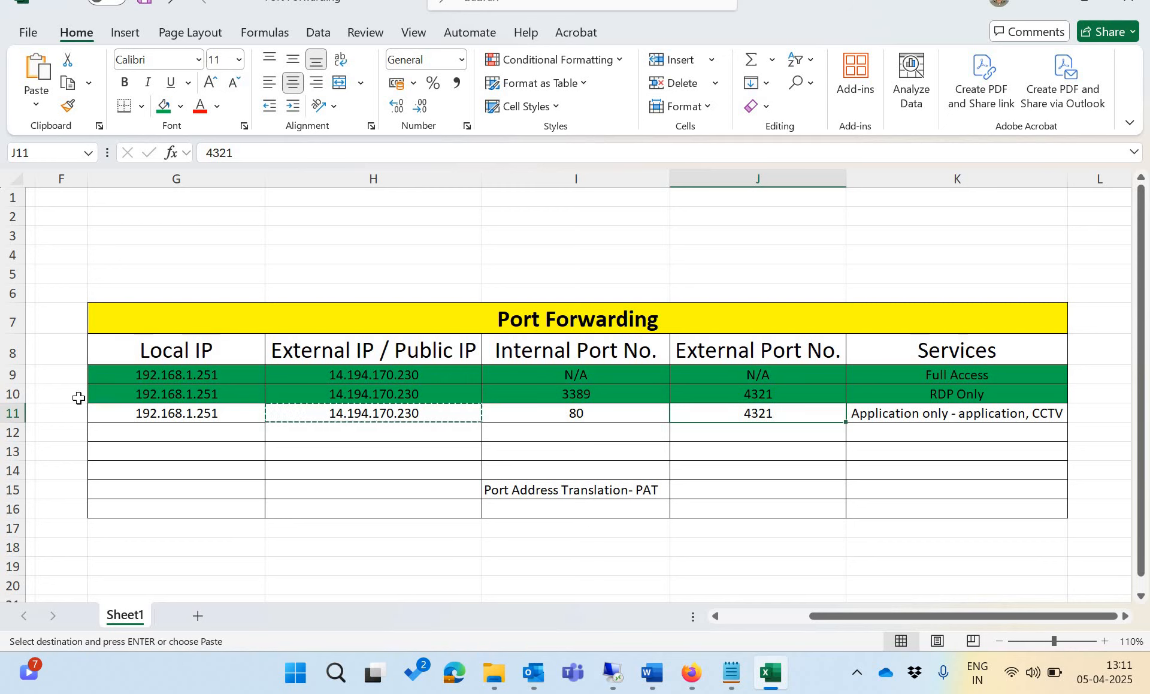
- Fill the Application only row, G11:K11, with the same green as the rows above it
key(ctrl+Left)
key(shift+Right)
key(shift+Right)
key(shift+Right)
key(shift+Right)
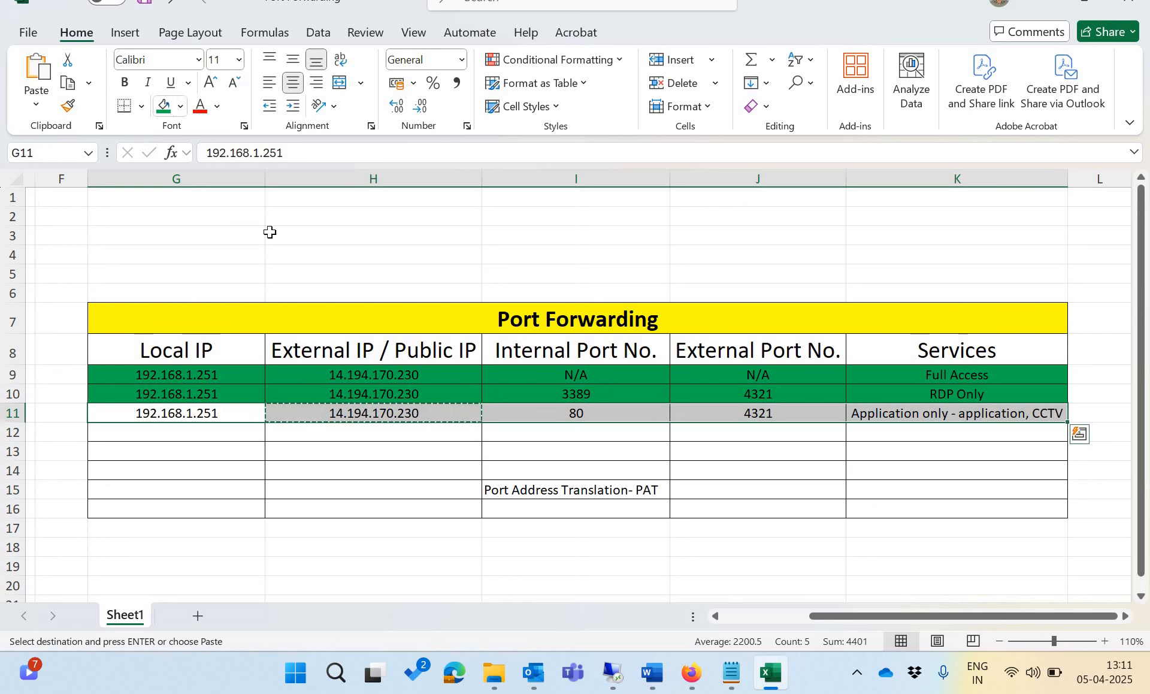
key(Return)
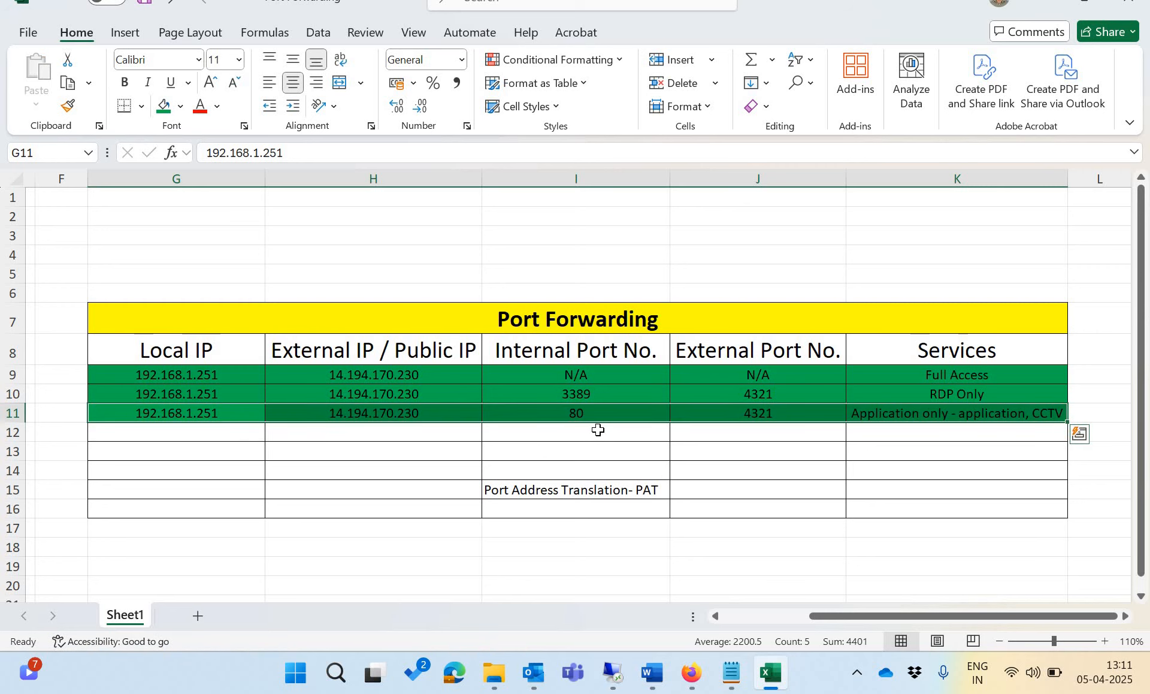
click(598, 429)
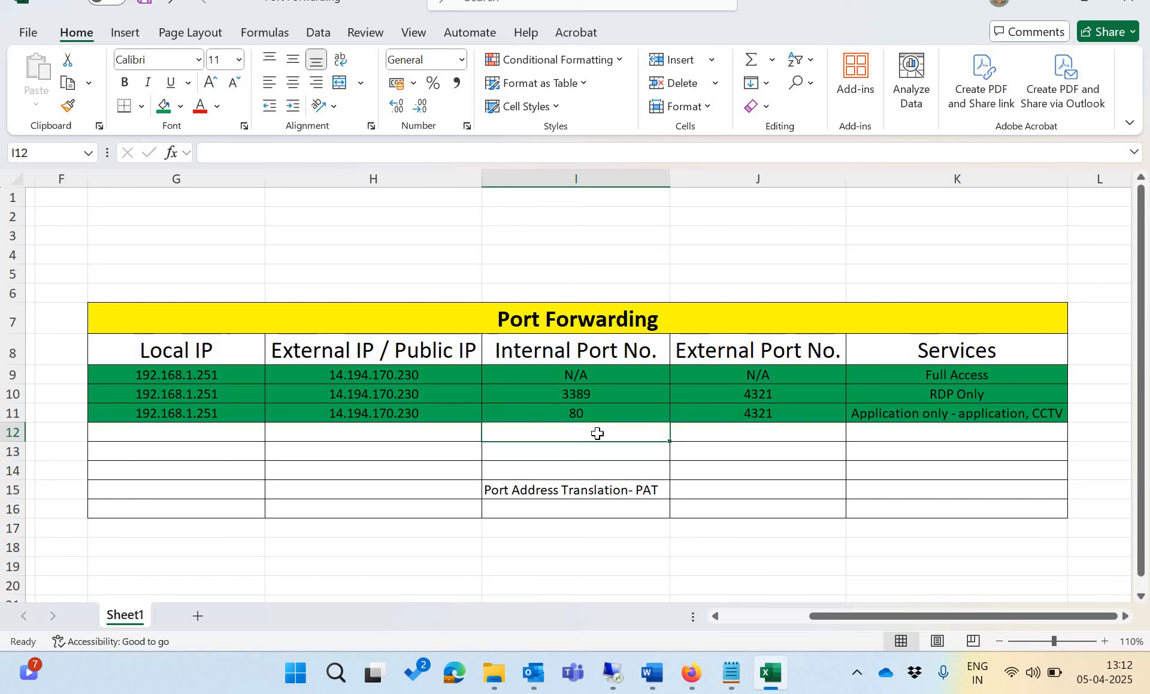
- Switch back to the Sophos firewall console in Firefox and go to its home page
click(692, 674)
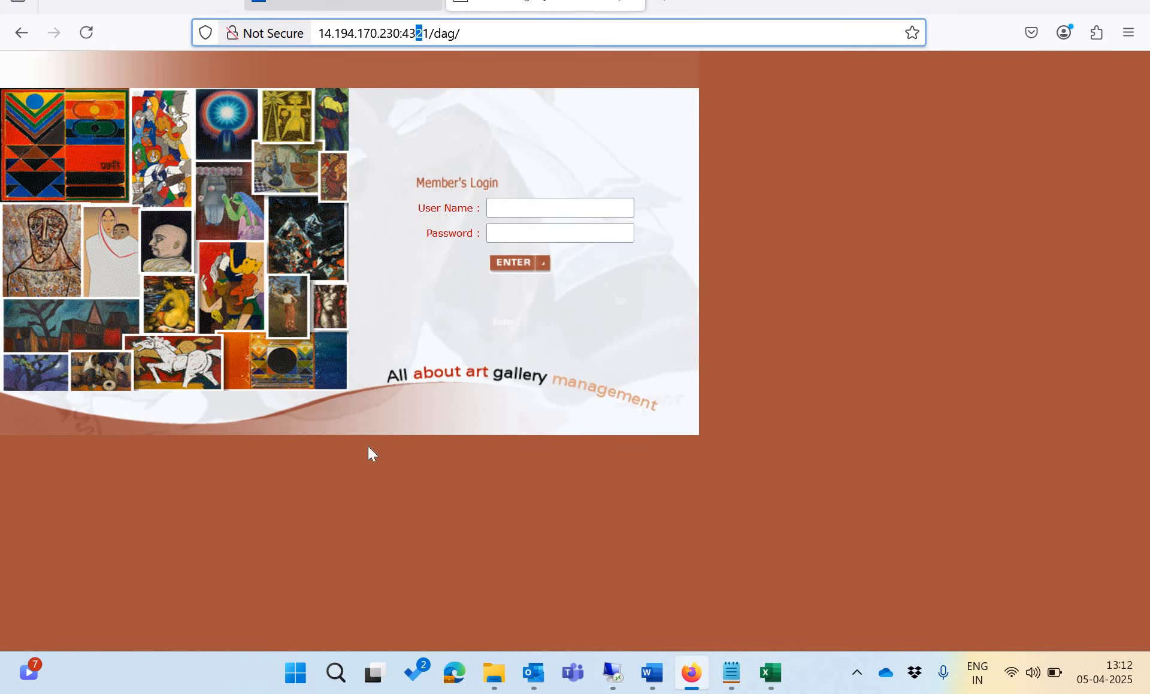
click(315, 6)
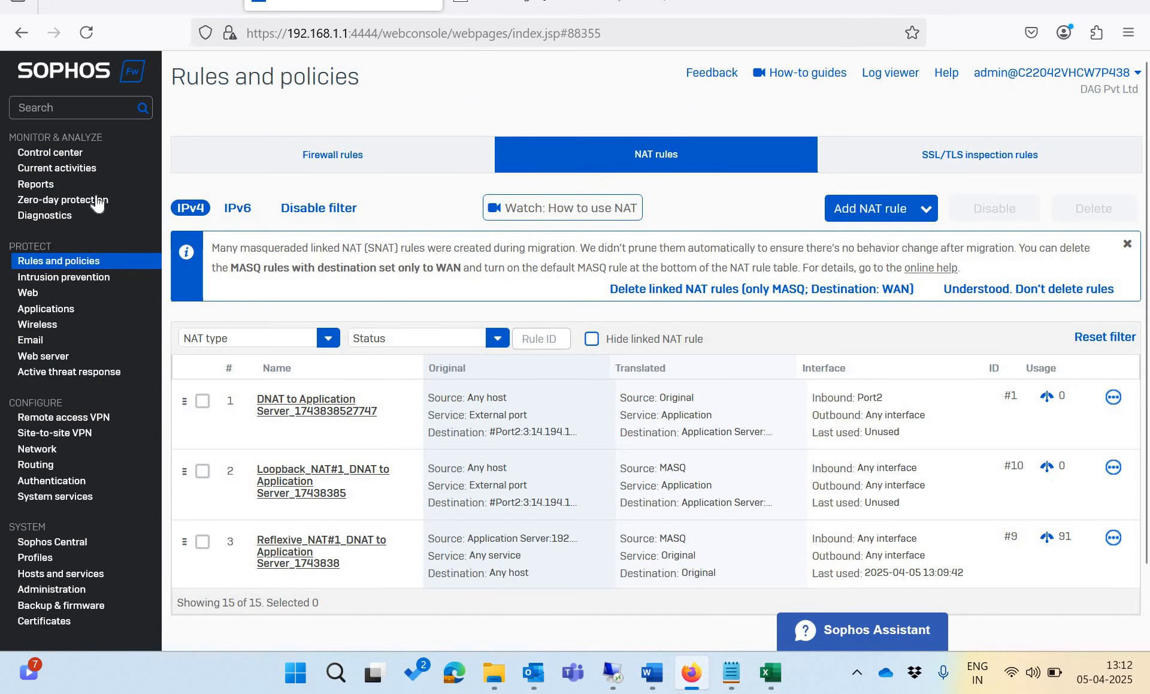
click(58, 78)
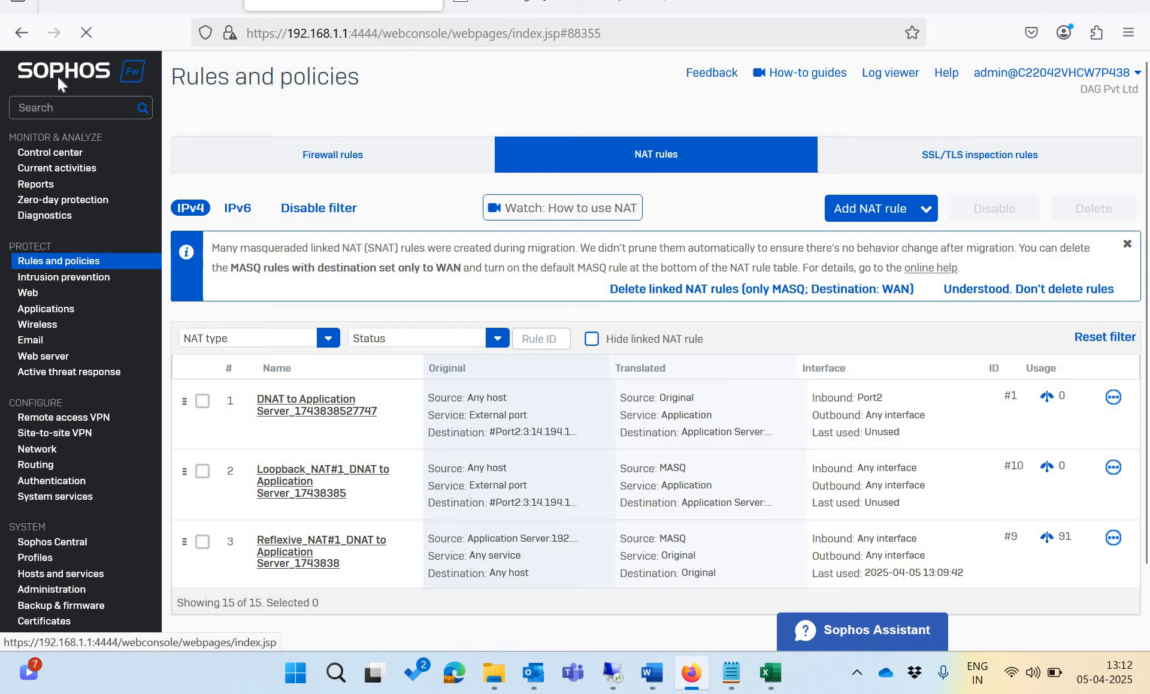